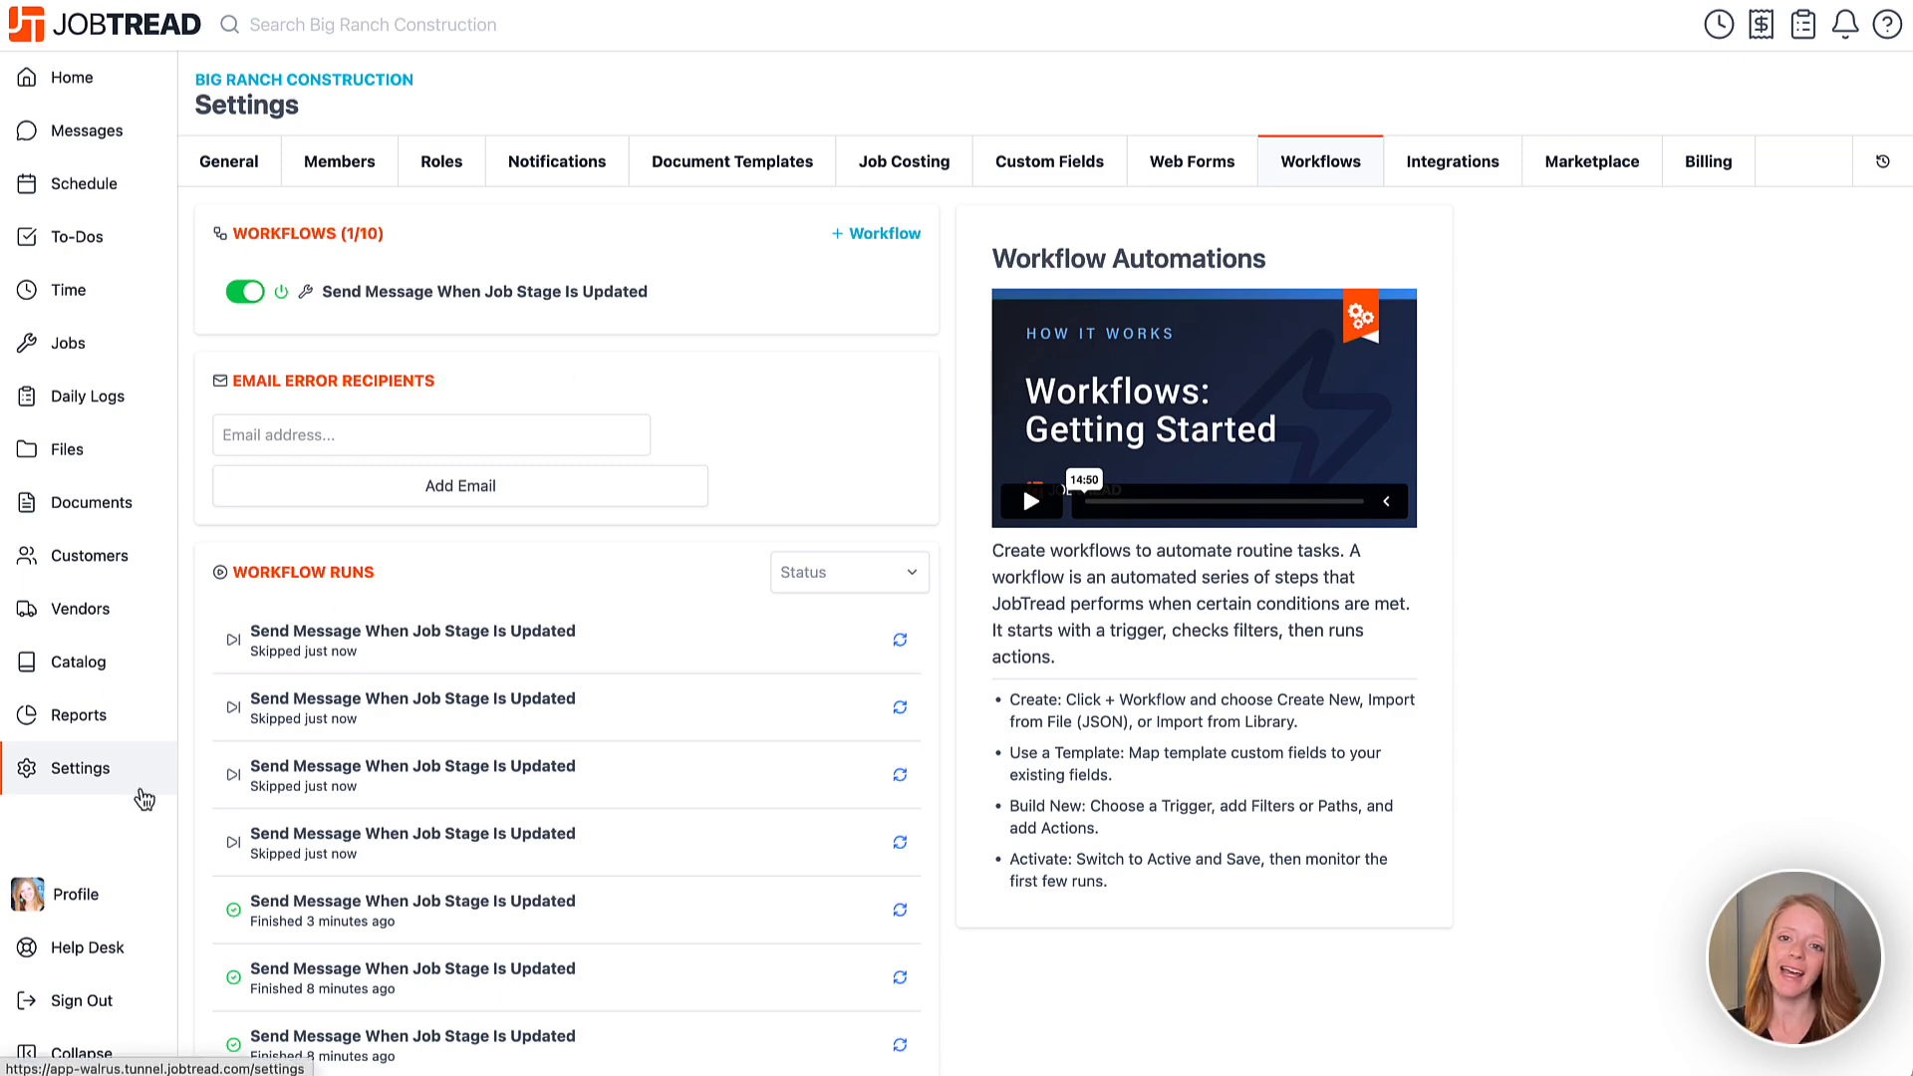
From Settings' Workflows tab, show the Create New, Import From File and Import From Library options.
left_click(143, 792)
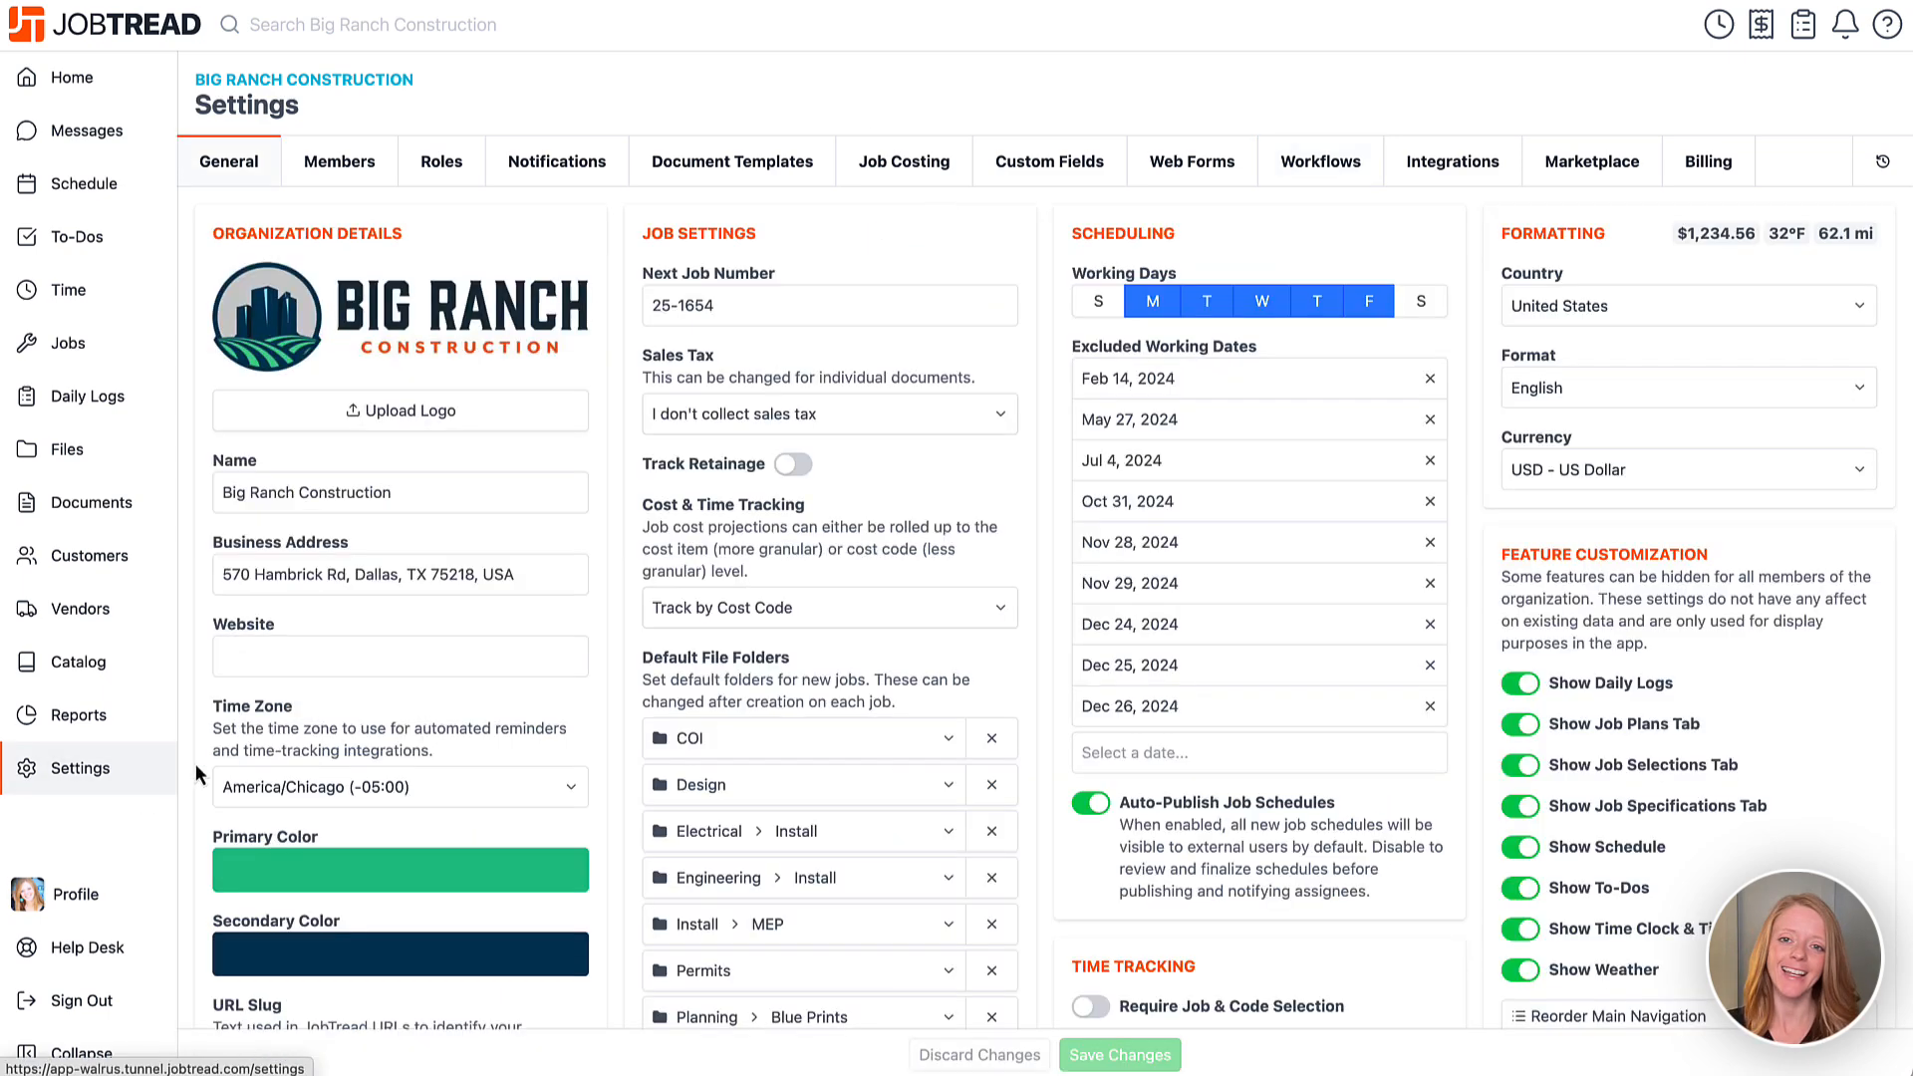
left_click(1318, 169)
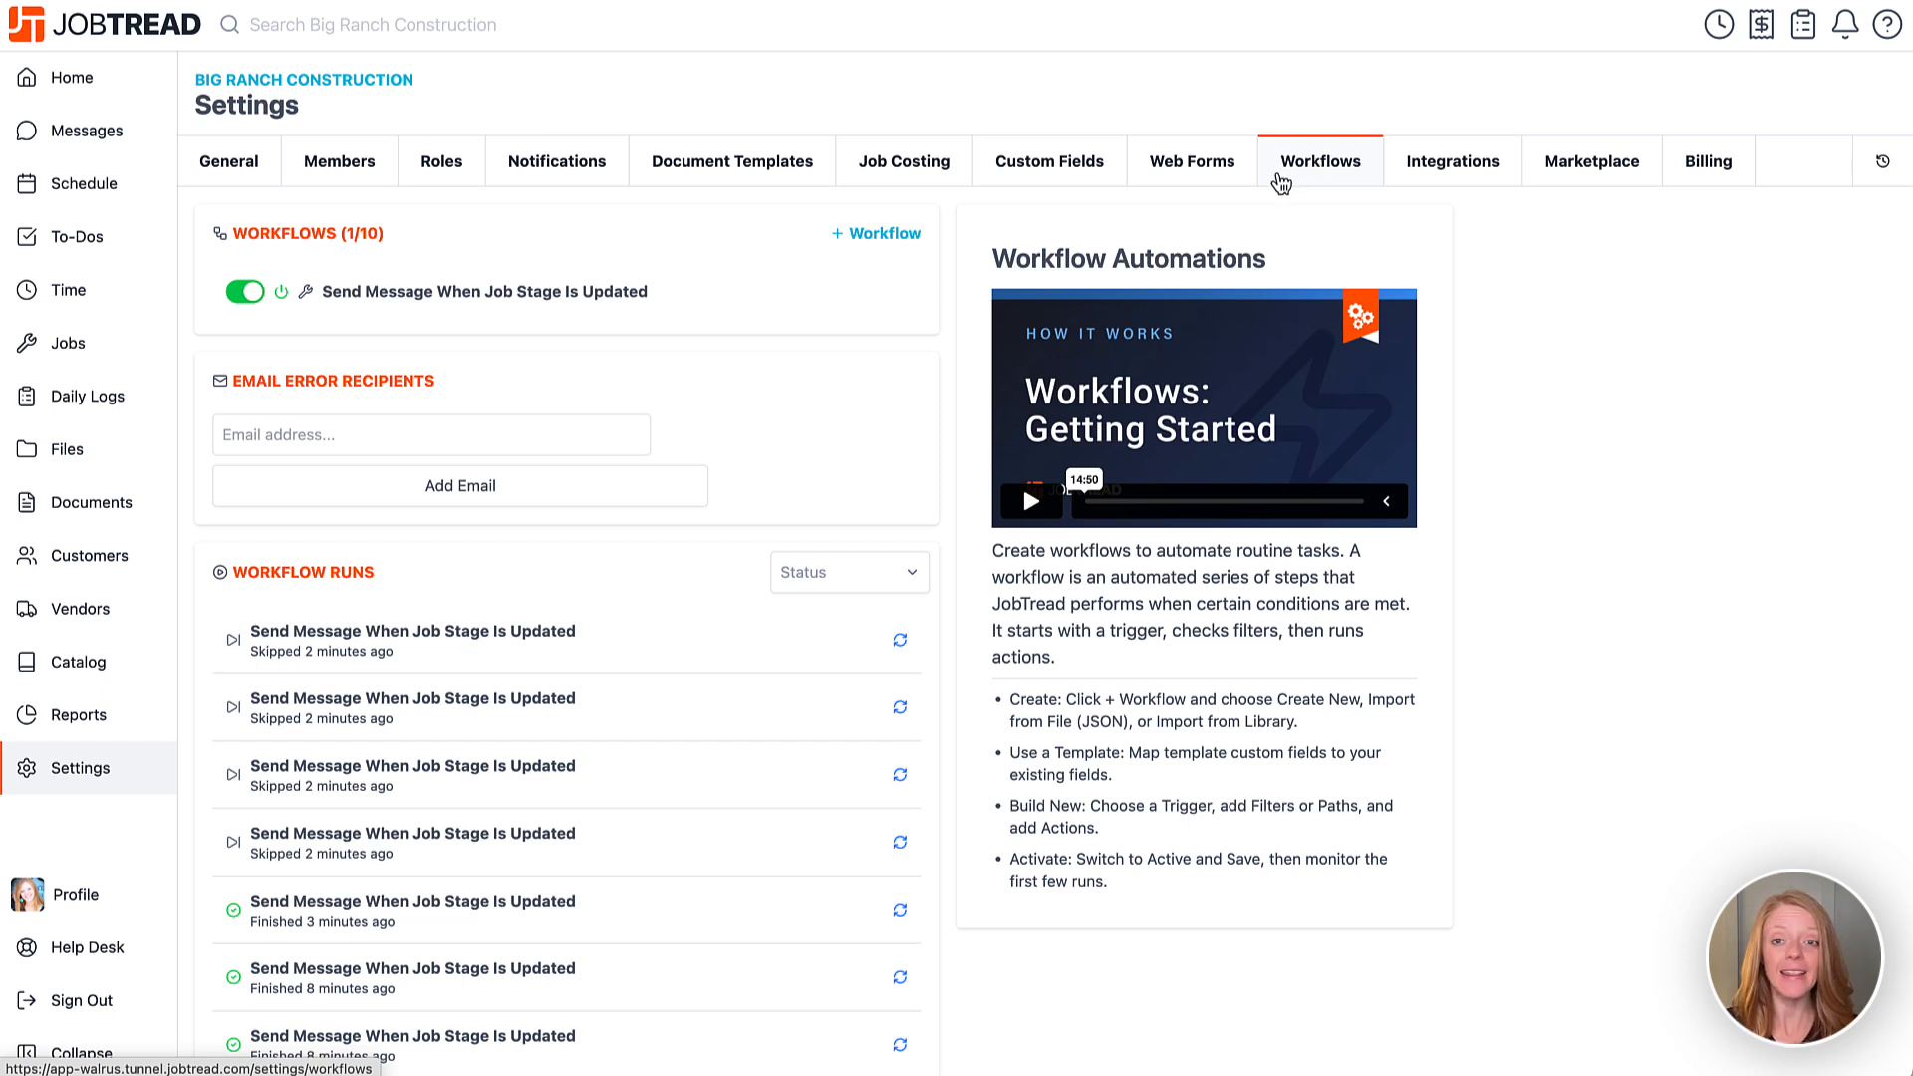
left_click(879, 237)
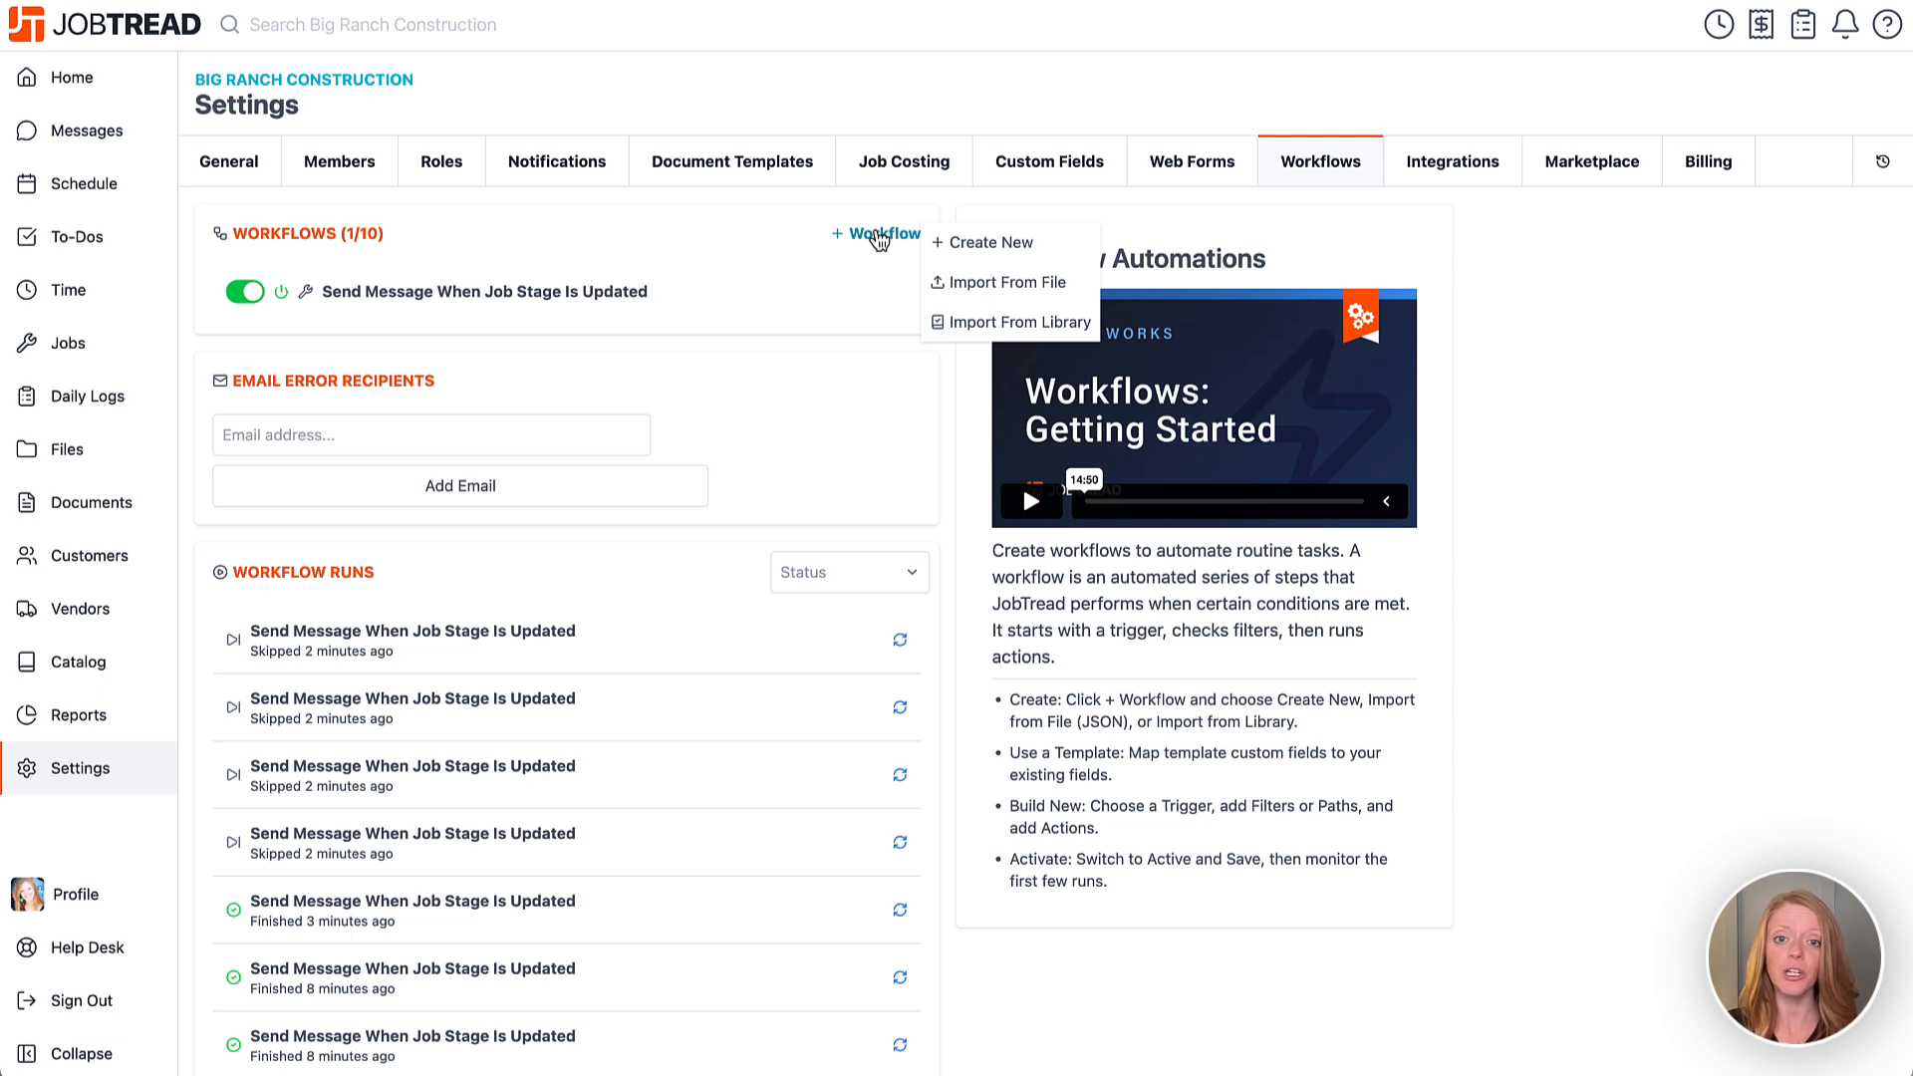
Import 'Update Job Status When Customer Order is Approved' from the library, mapping Status to Job Status.
left_click(947, 334)
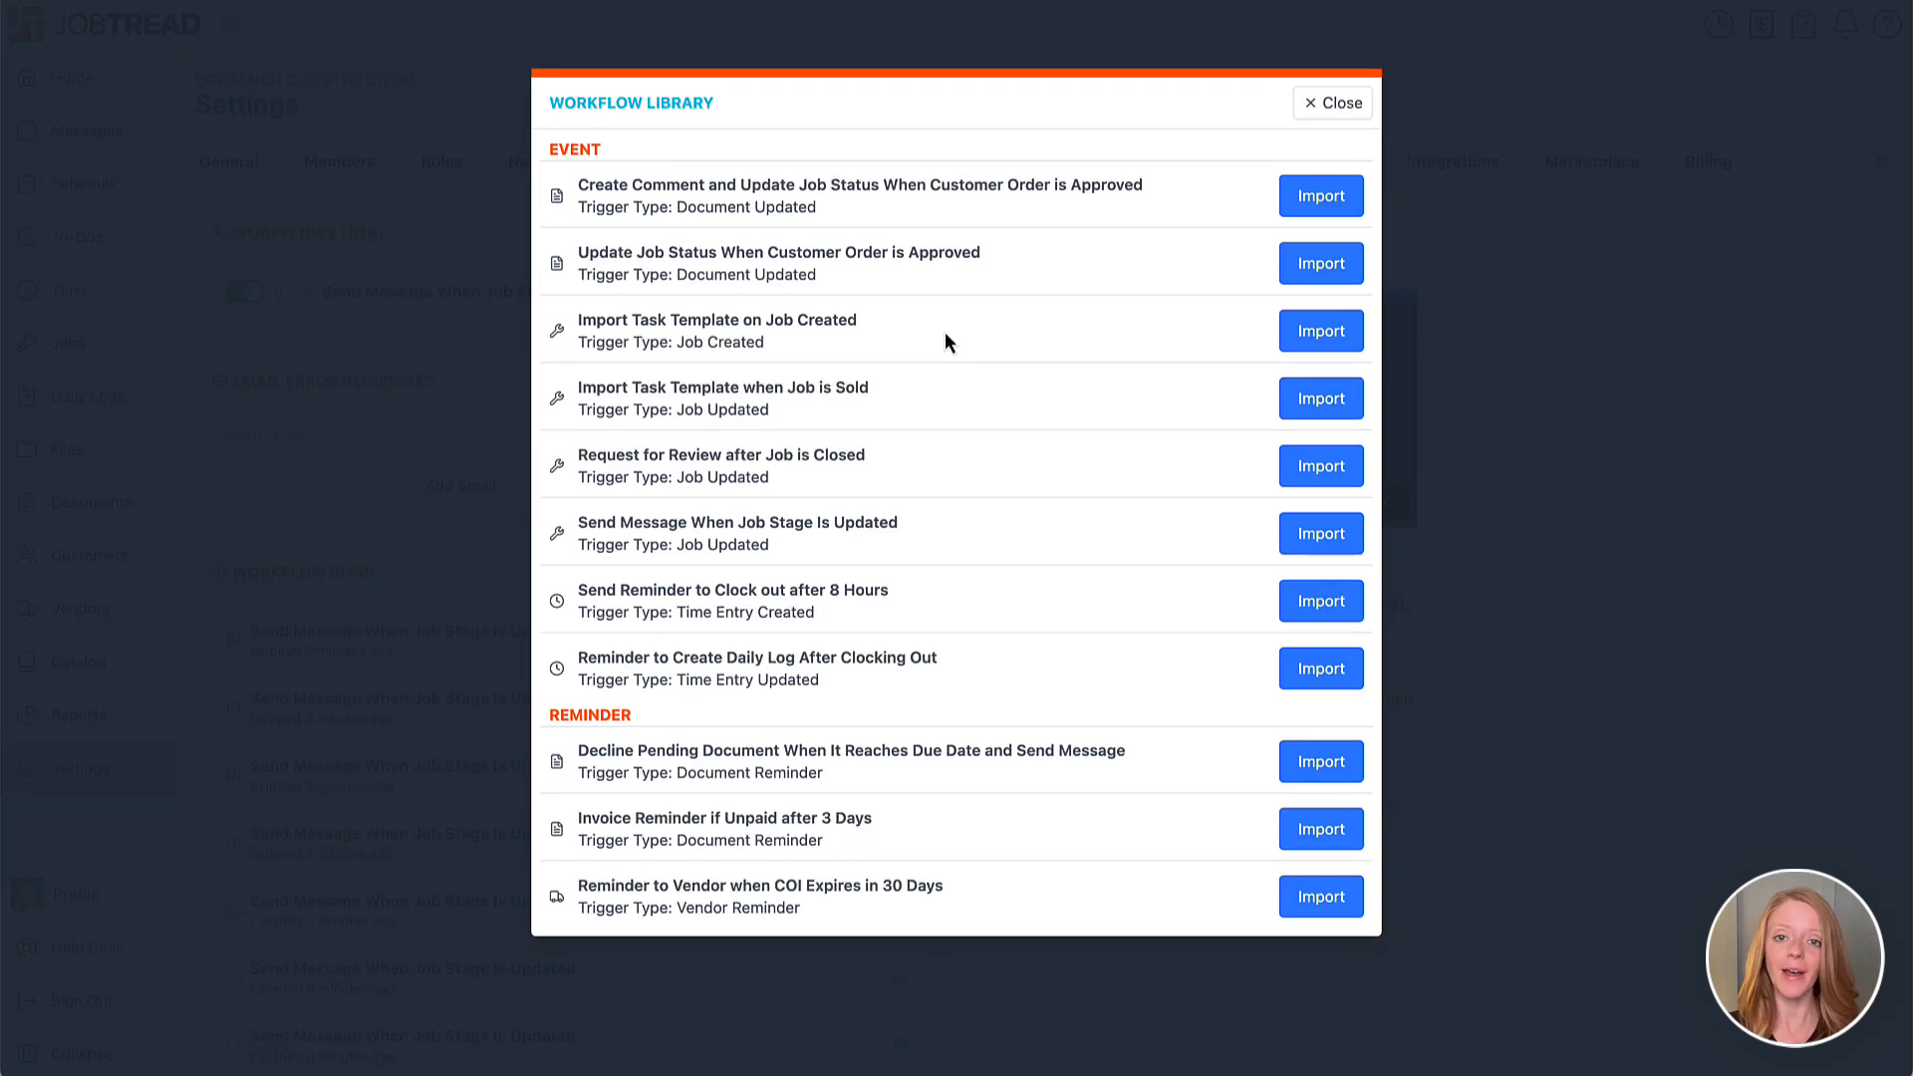
left_click(1319, 265)
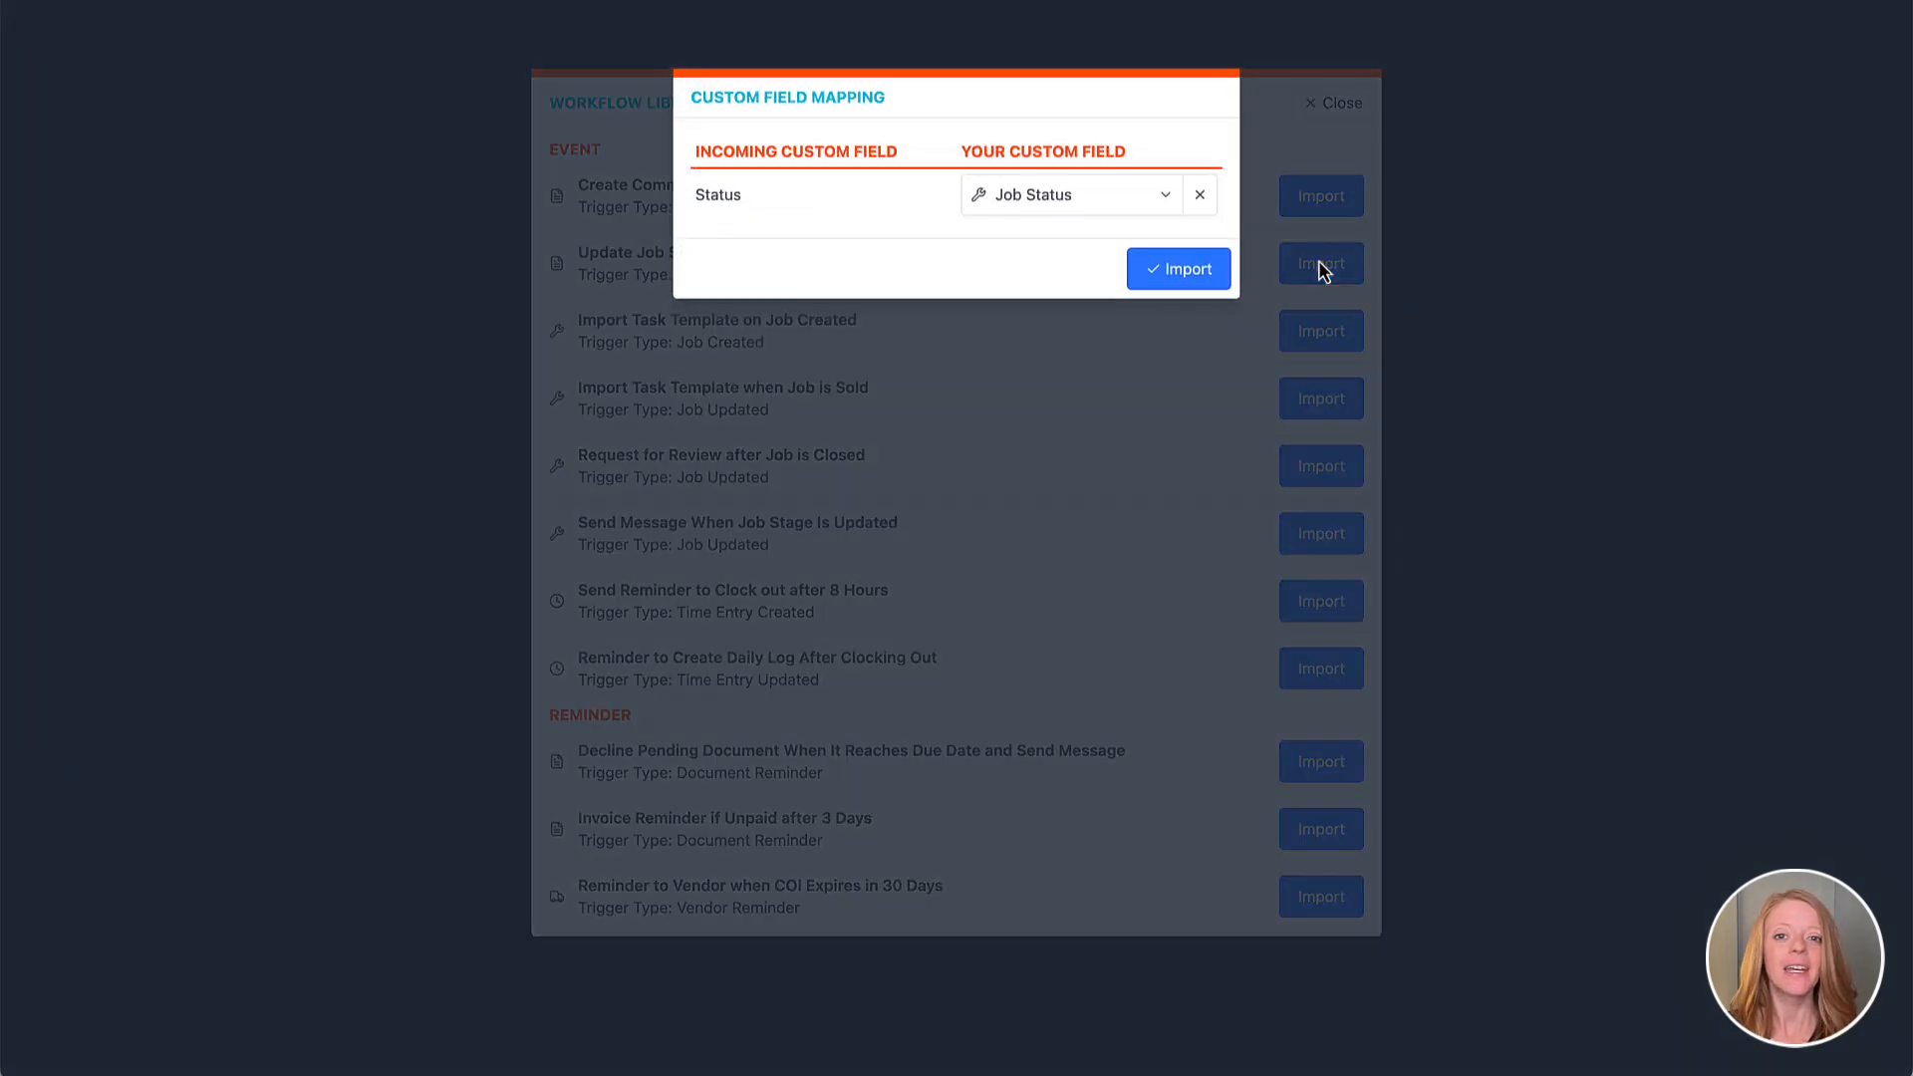
left_click(1103, 196)
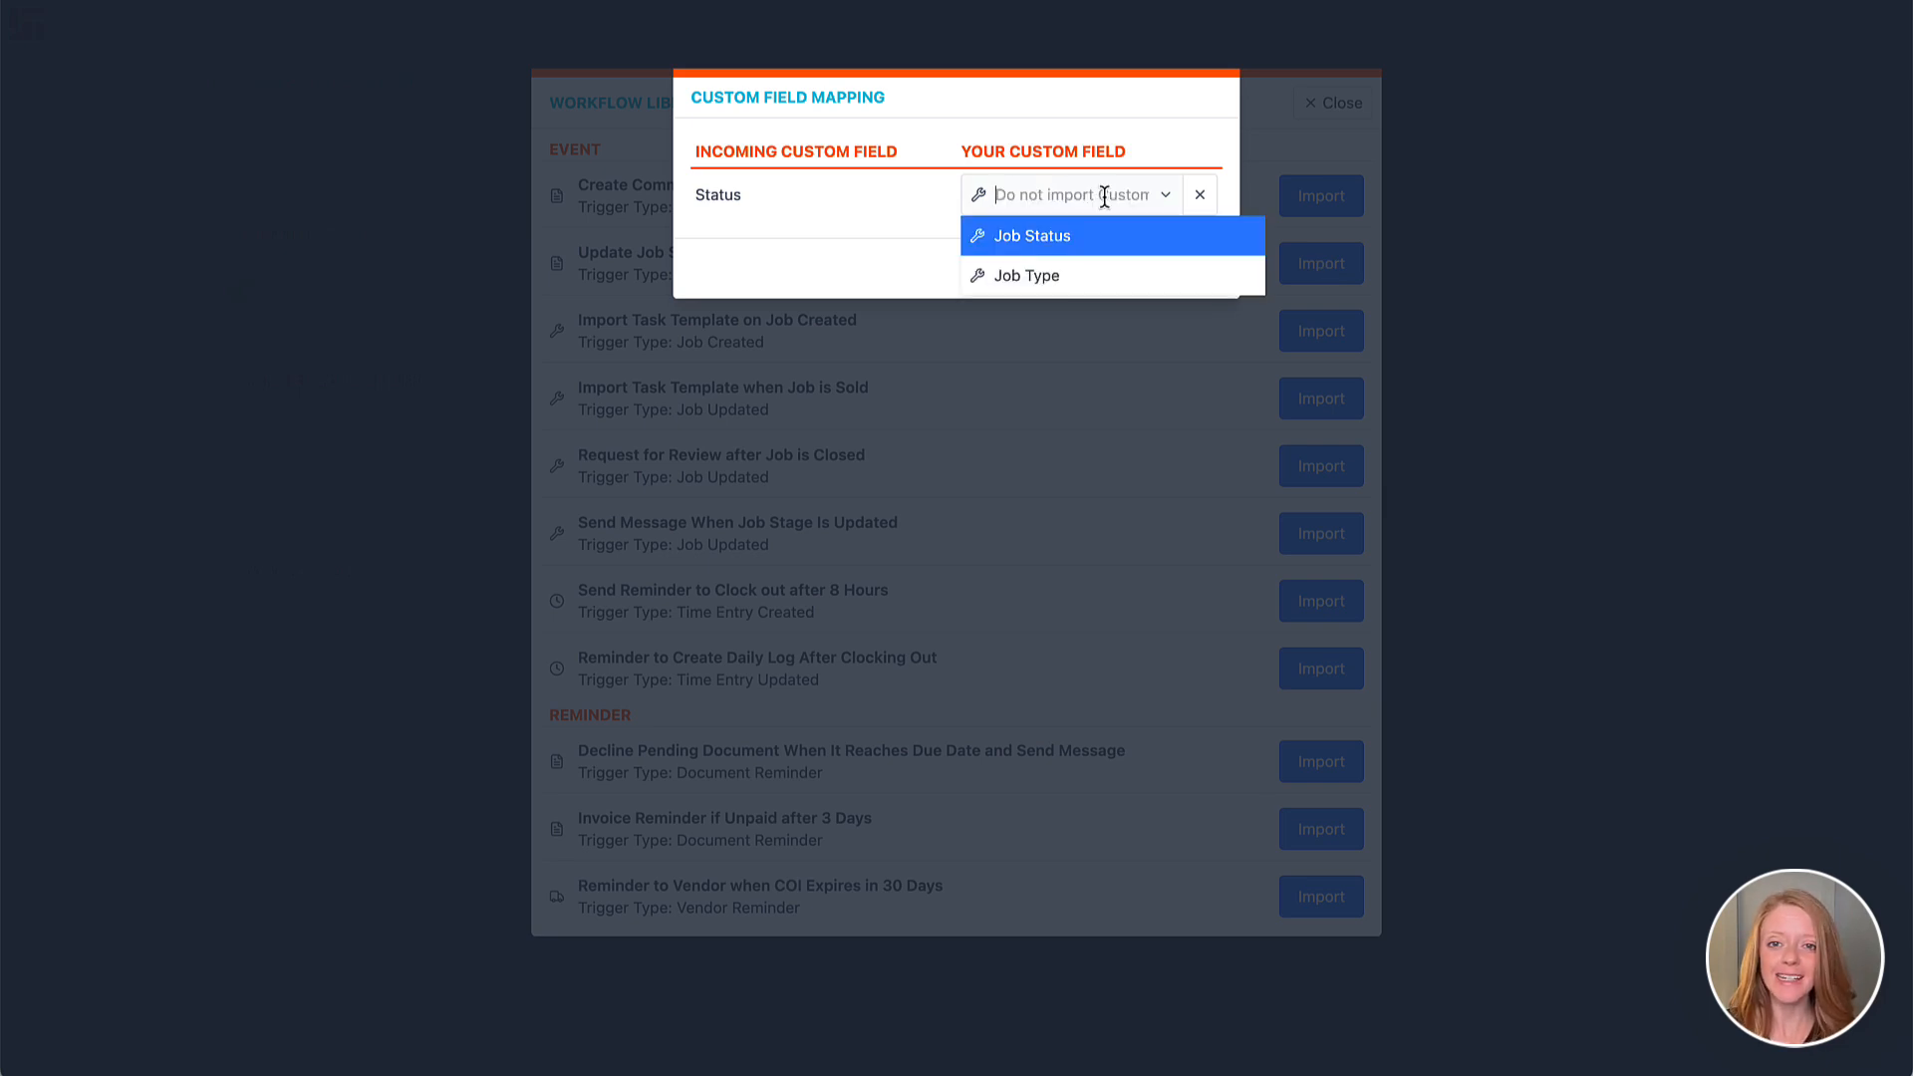
left_click(1078, 244)
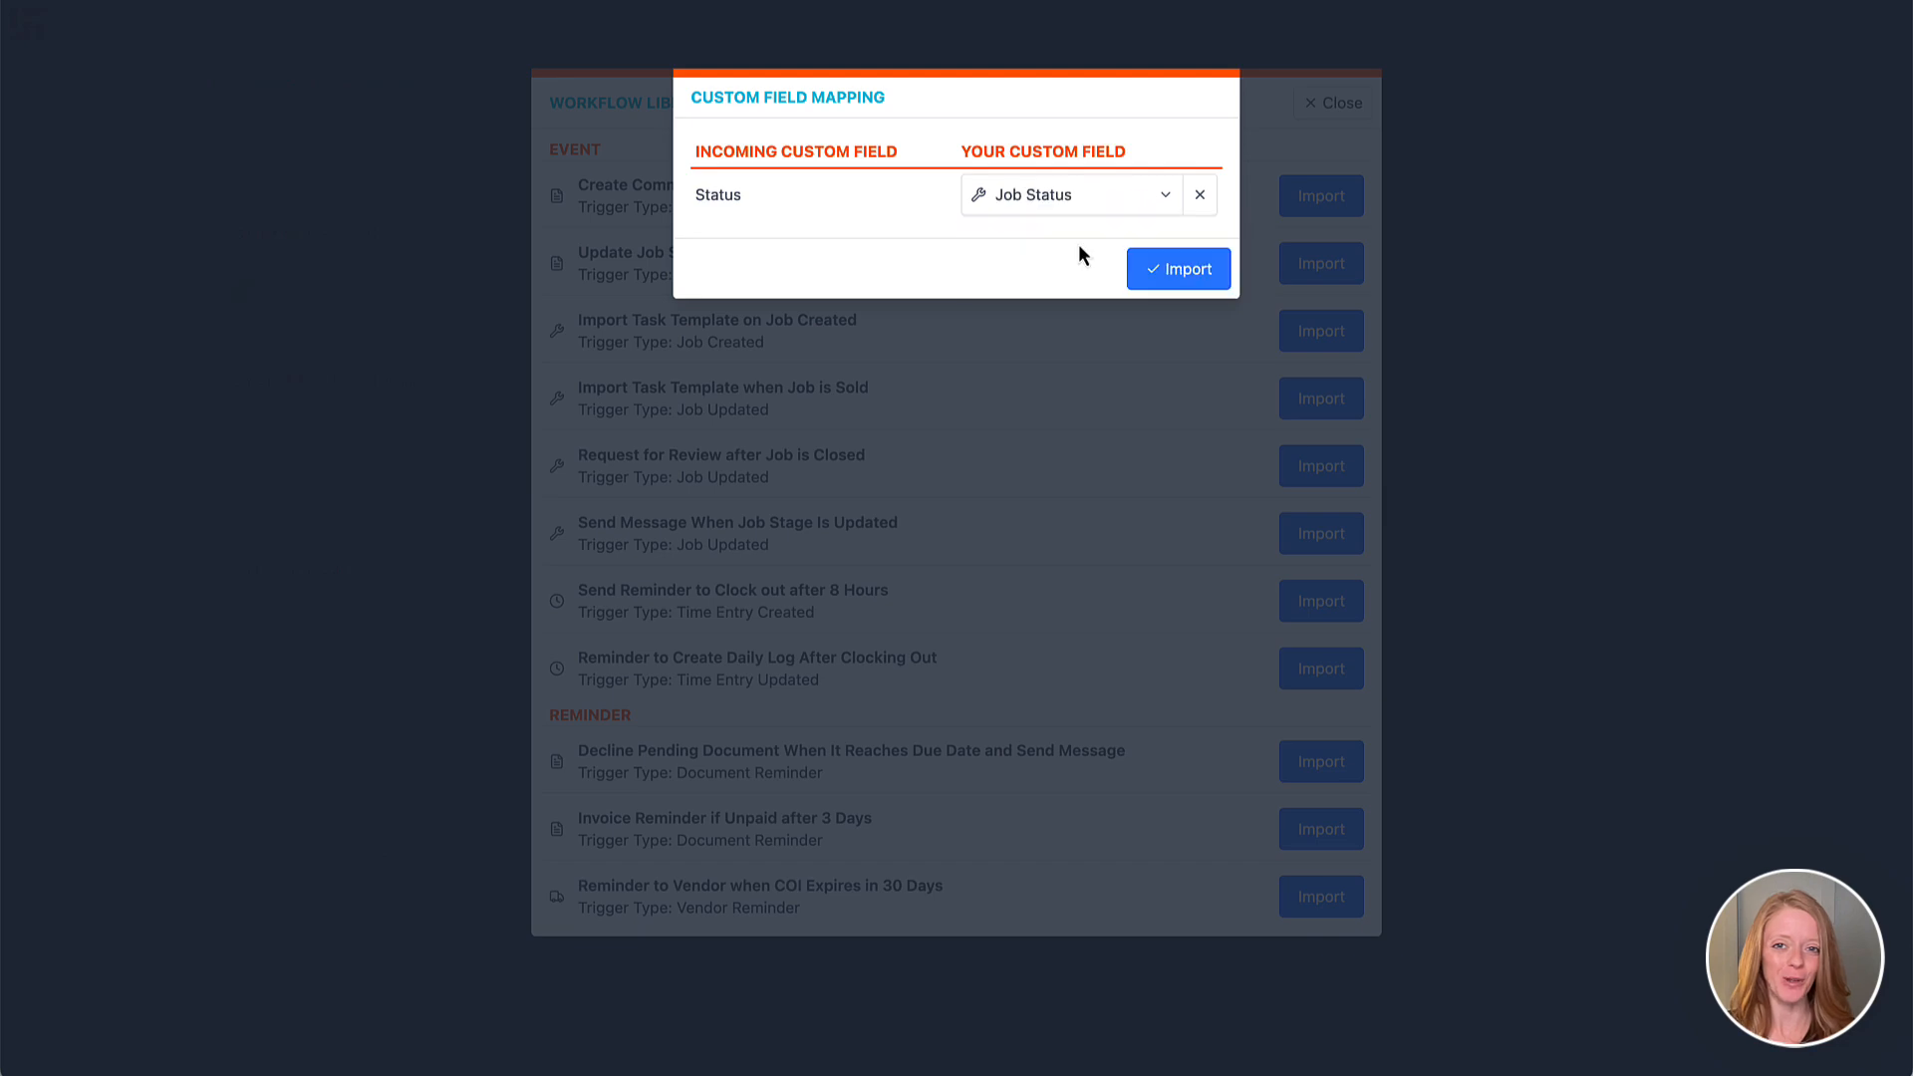
left_click(1162, 269)
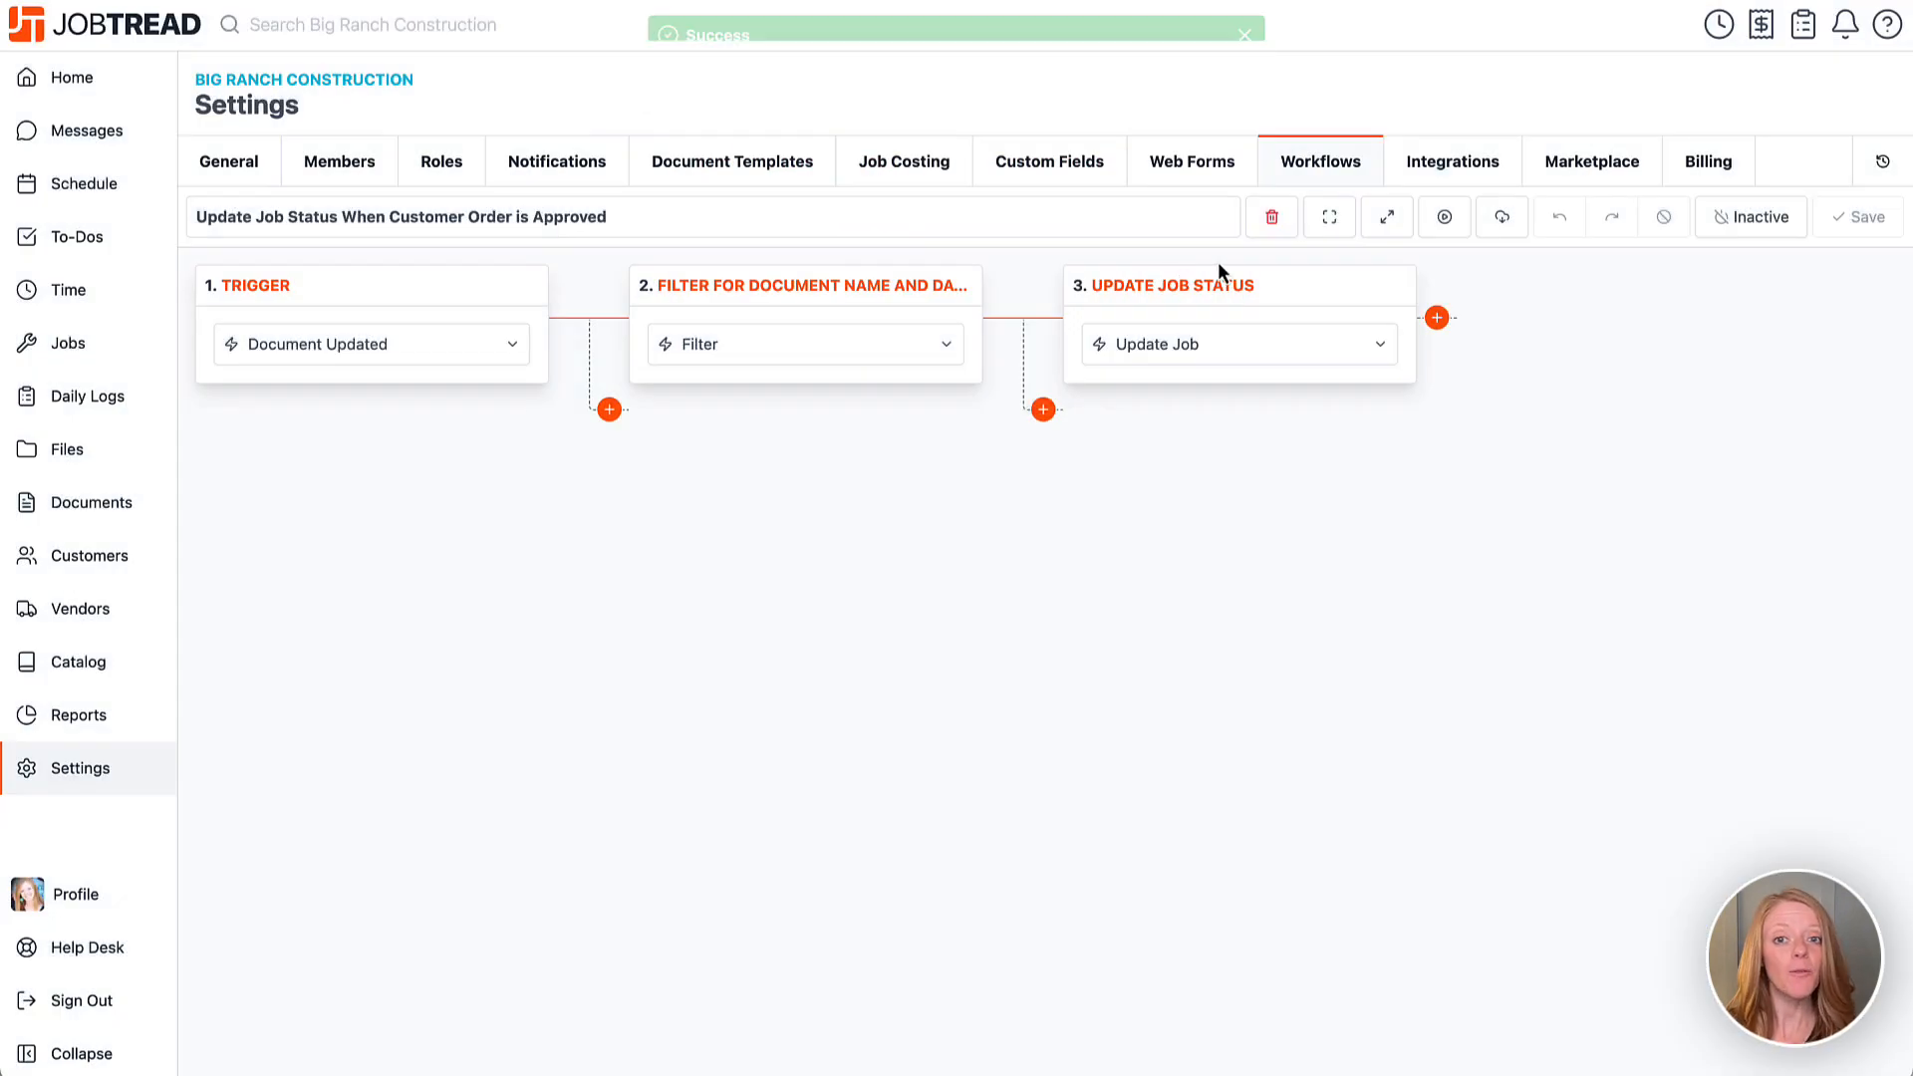
Change the document name filter from 'Proposal' to 'Quote', keeping Approved as the new job status.
left_click(1389, 220)
double_click(751, 764)
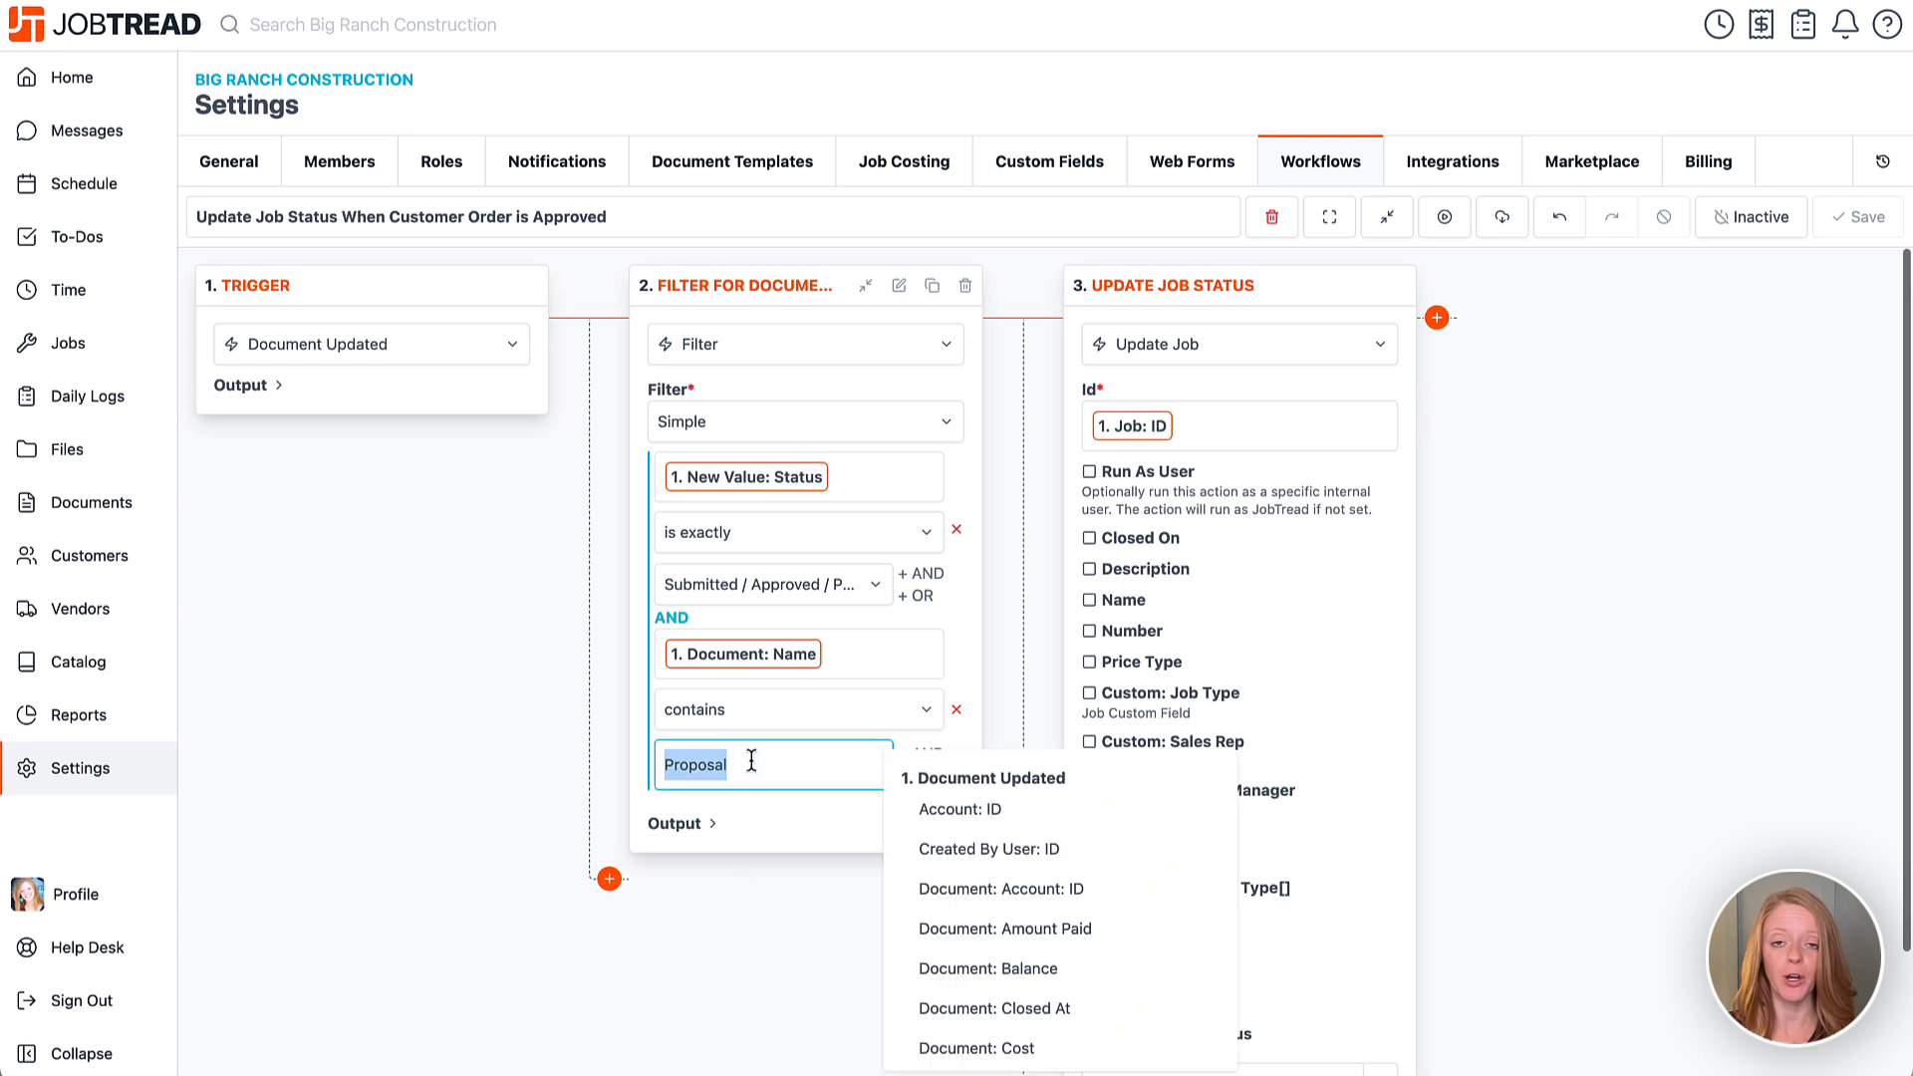
type("Quote")
left_click(1551, 732)
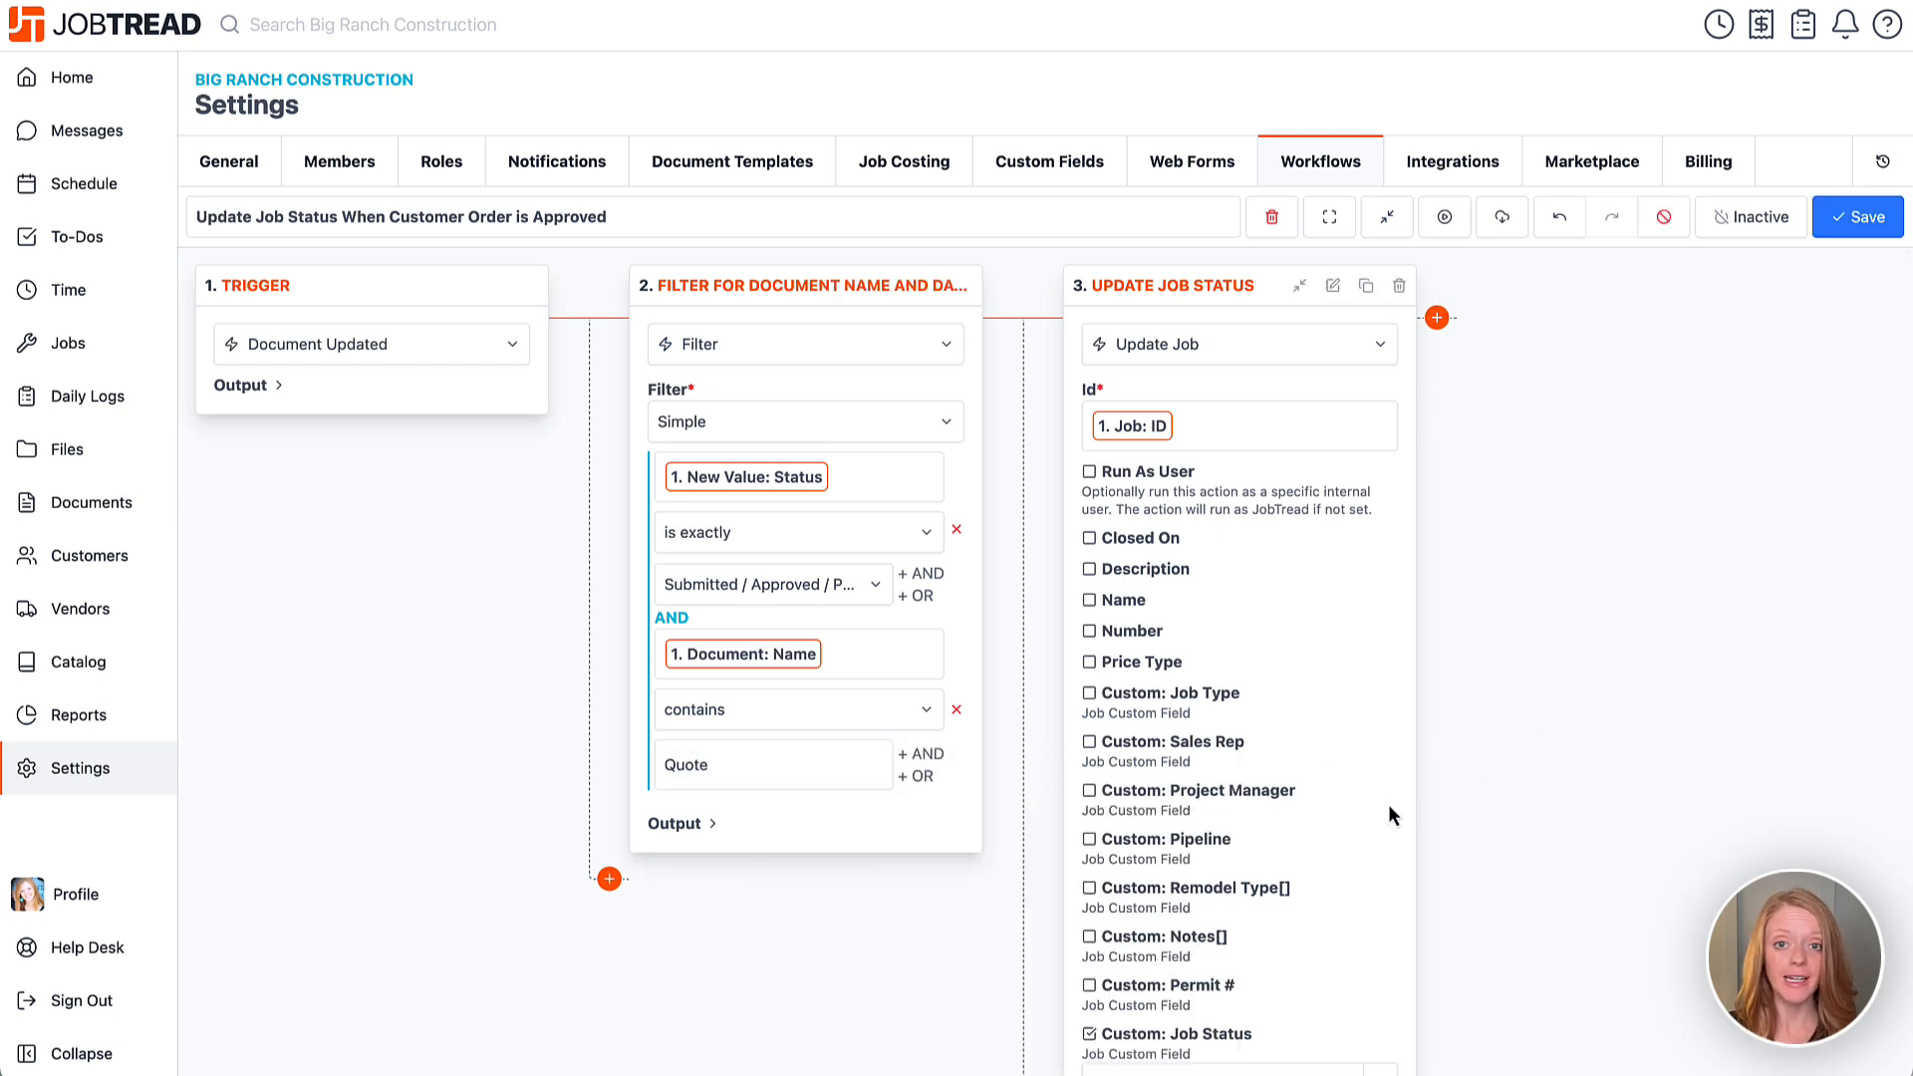
scroll(1387, 804, "down", 3)
left_click(1251, 933)
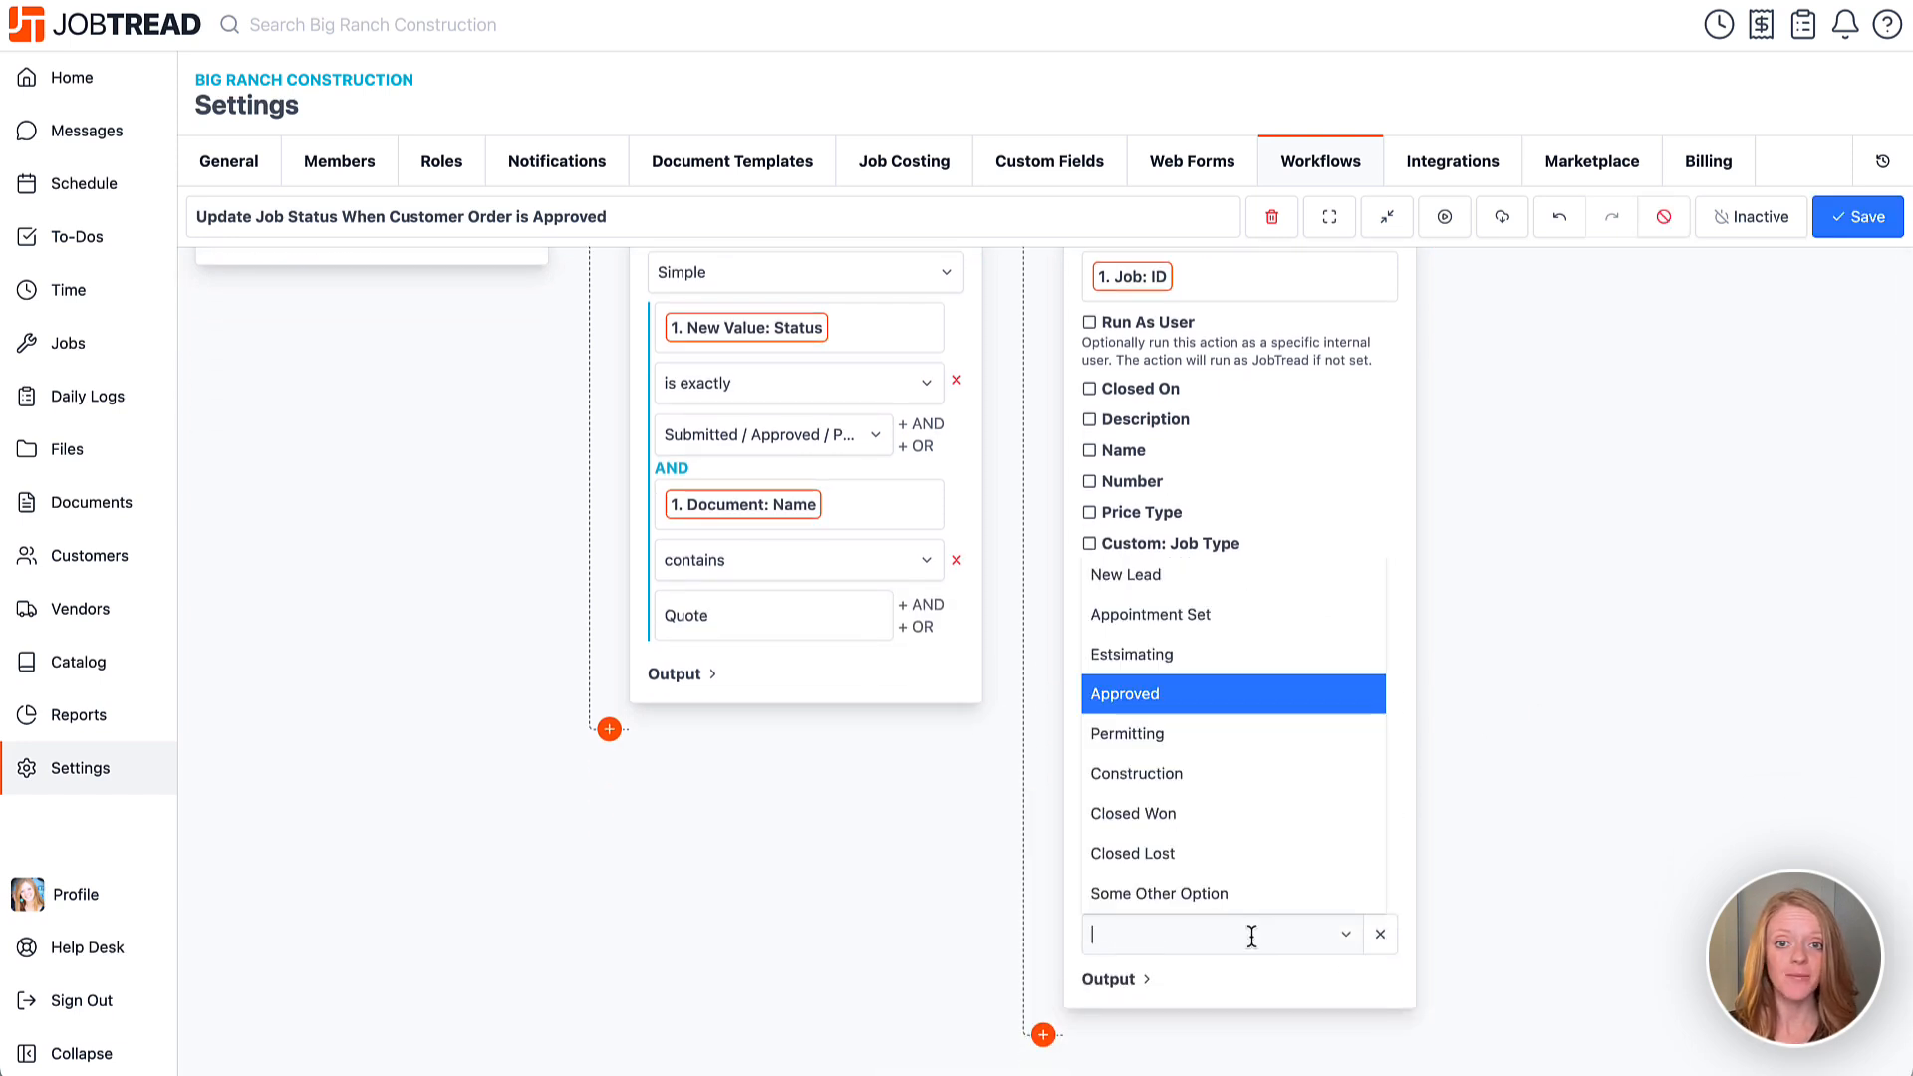
left_click(1548, 637)
scroll(1548, 637, "up", 2)
scroll(1554, 626, "up", 1)
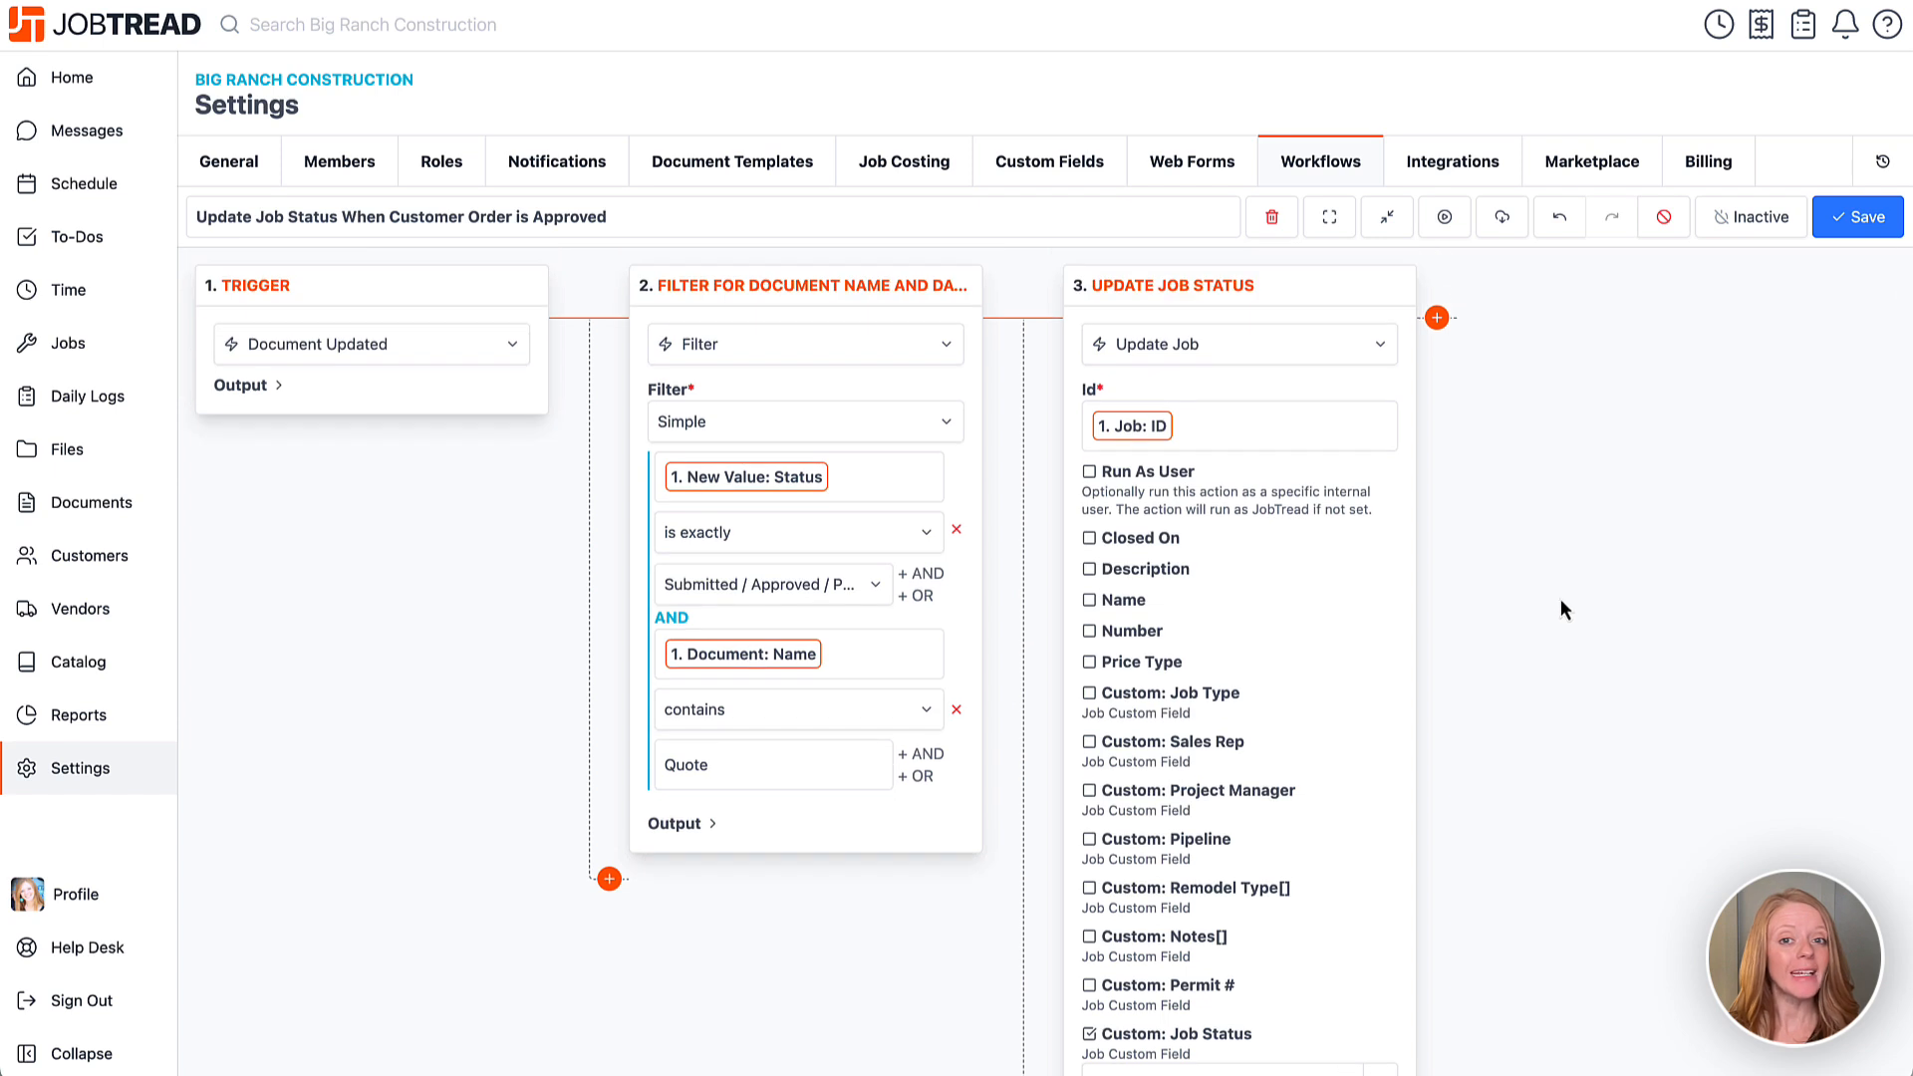
Activate and save the workflow, confirming it goes live, and return to the Workflows list.
left_click(1738, 221)
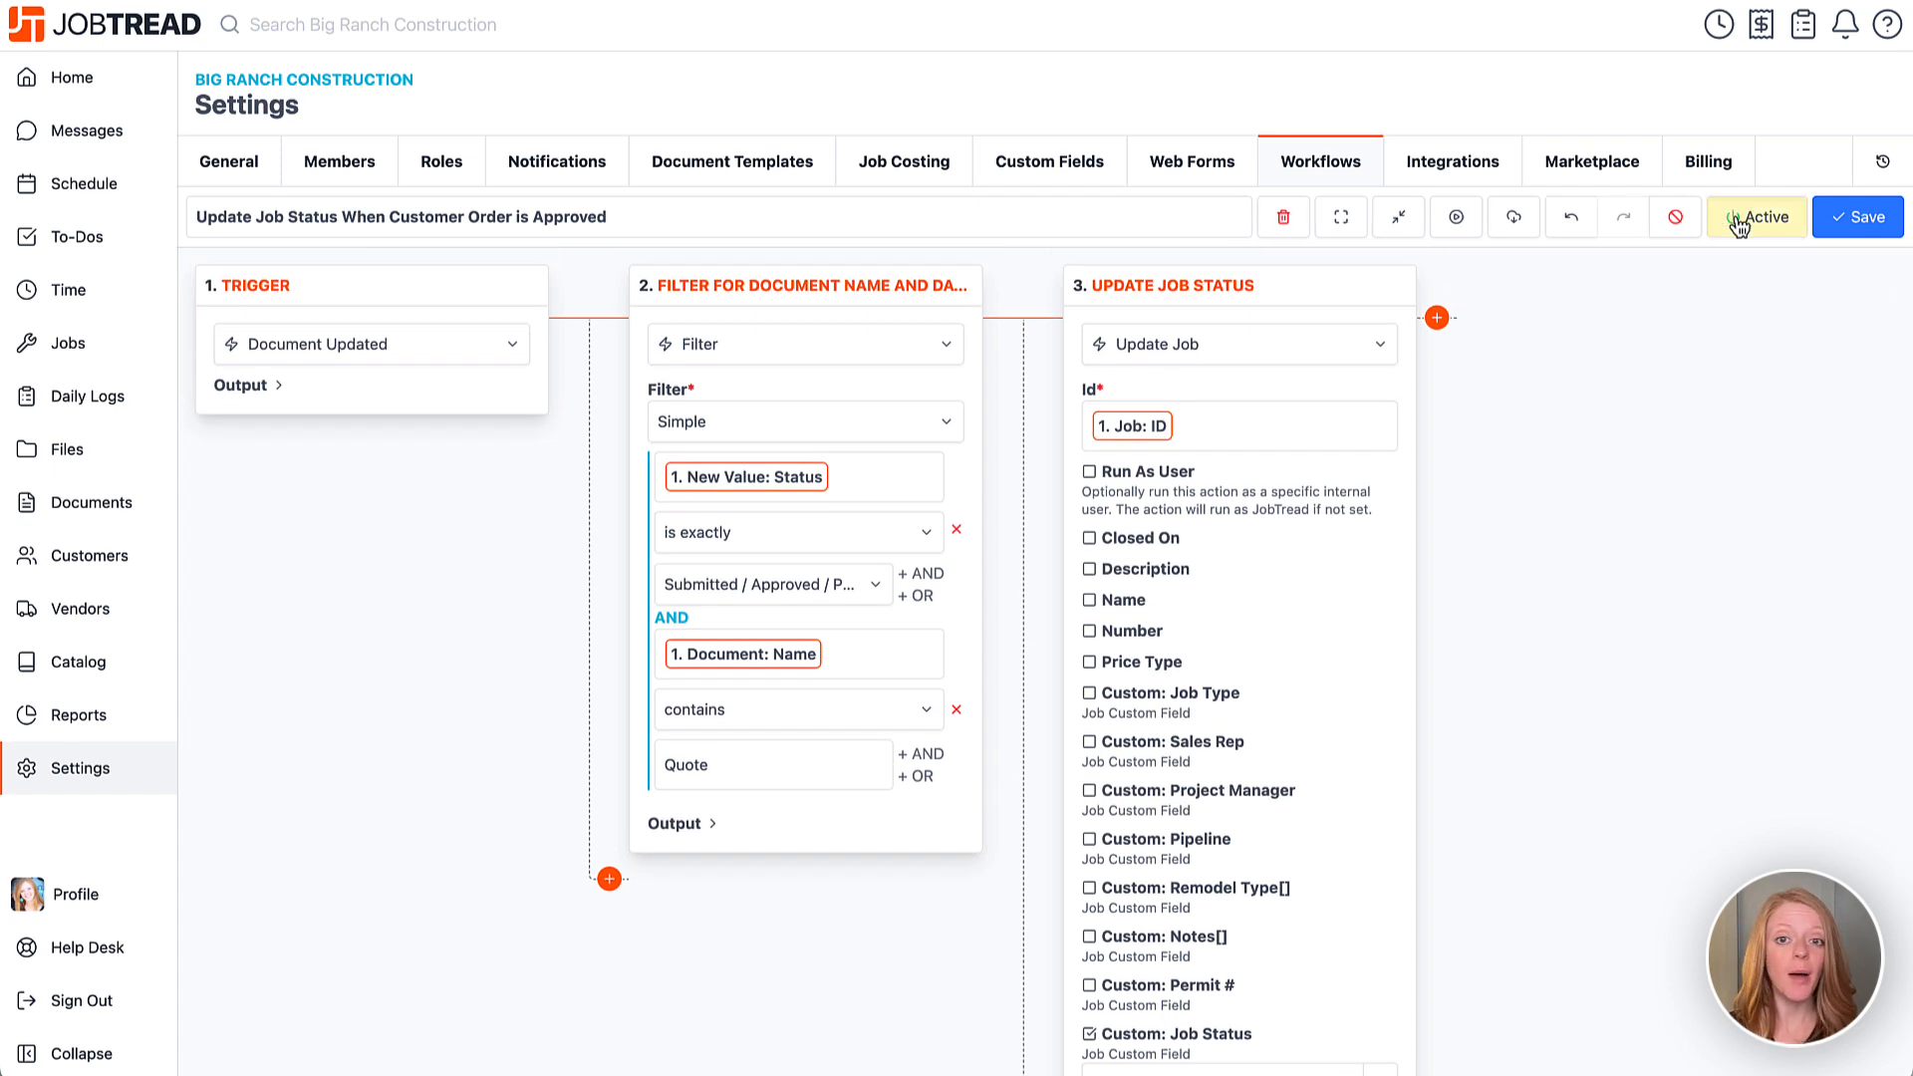
left_click(1852, 219)
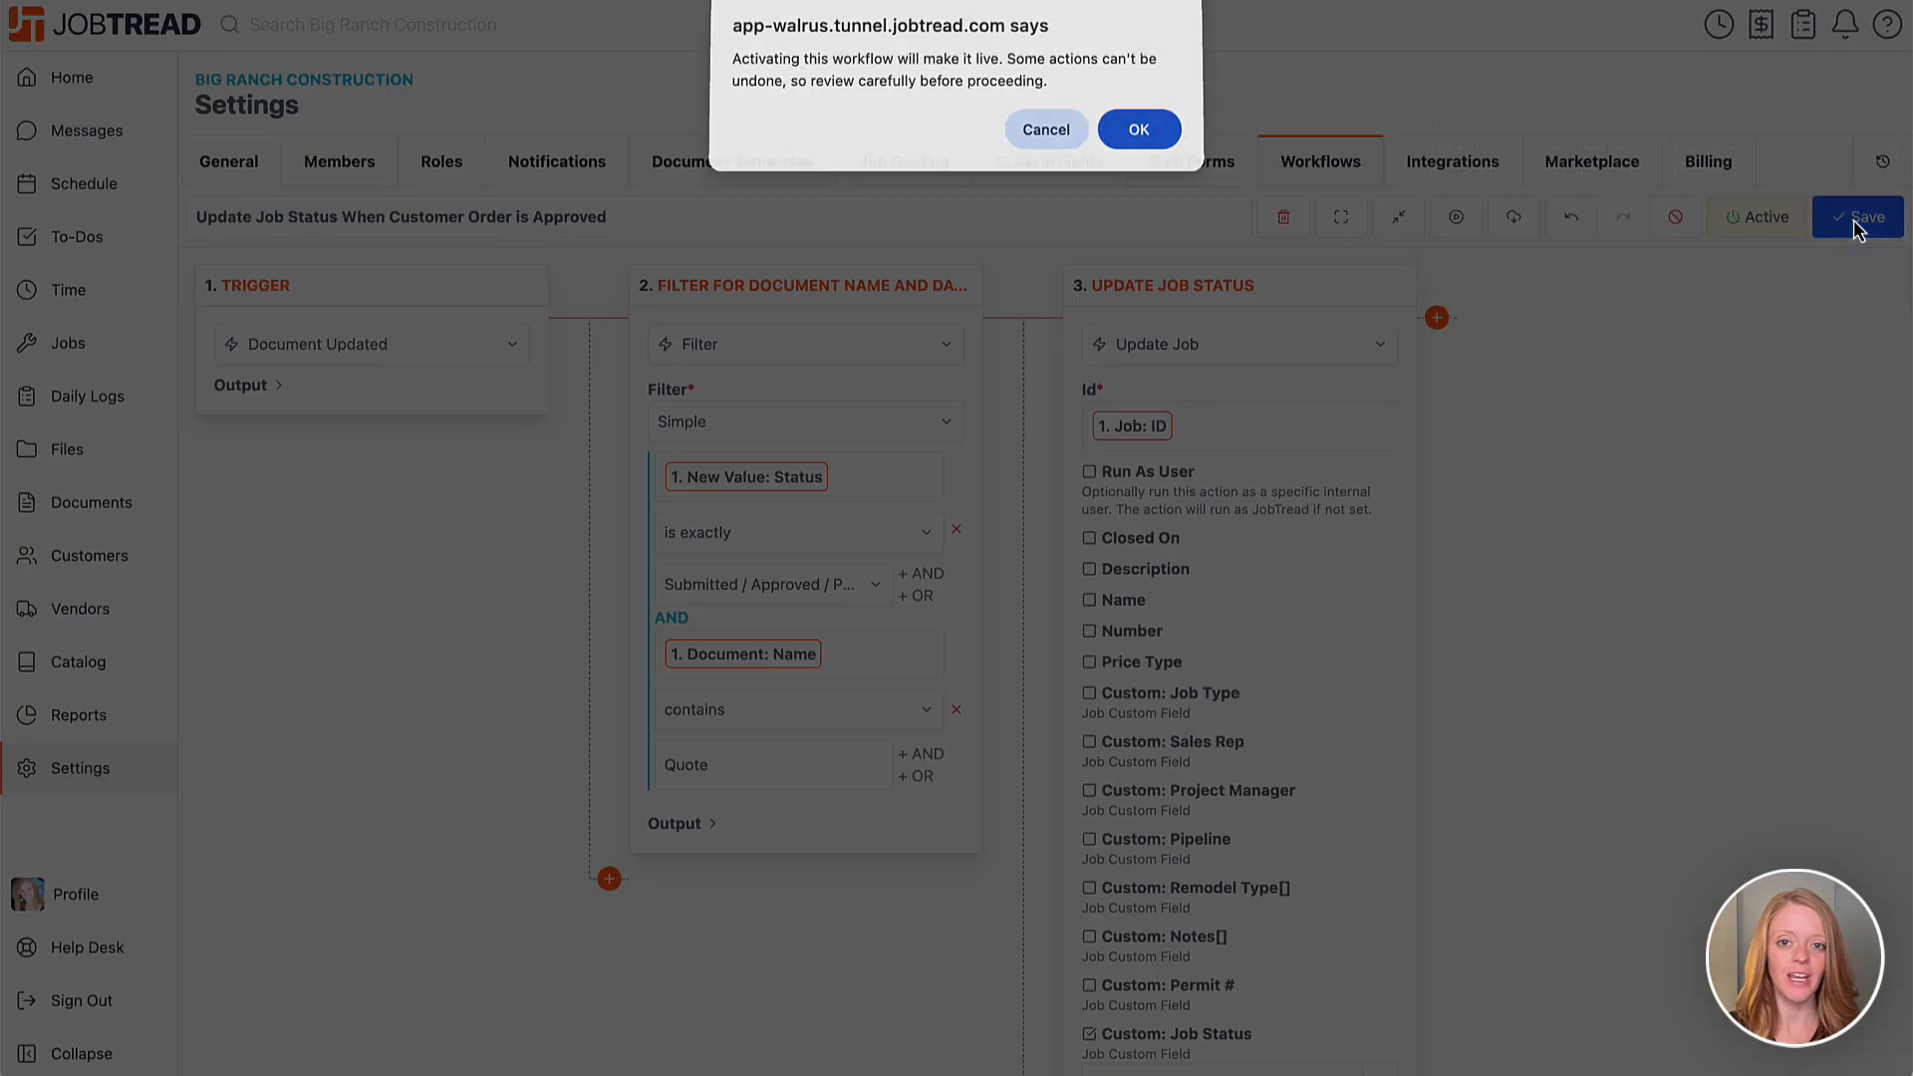
left_click(1135, 132)
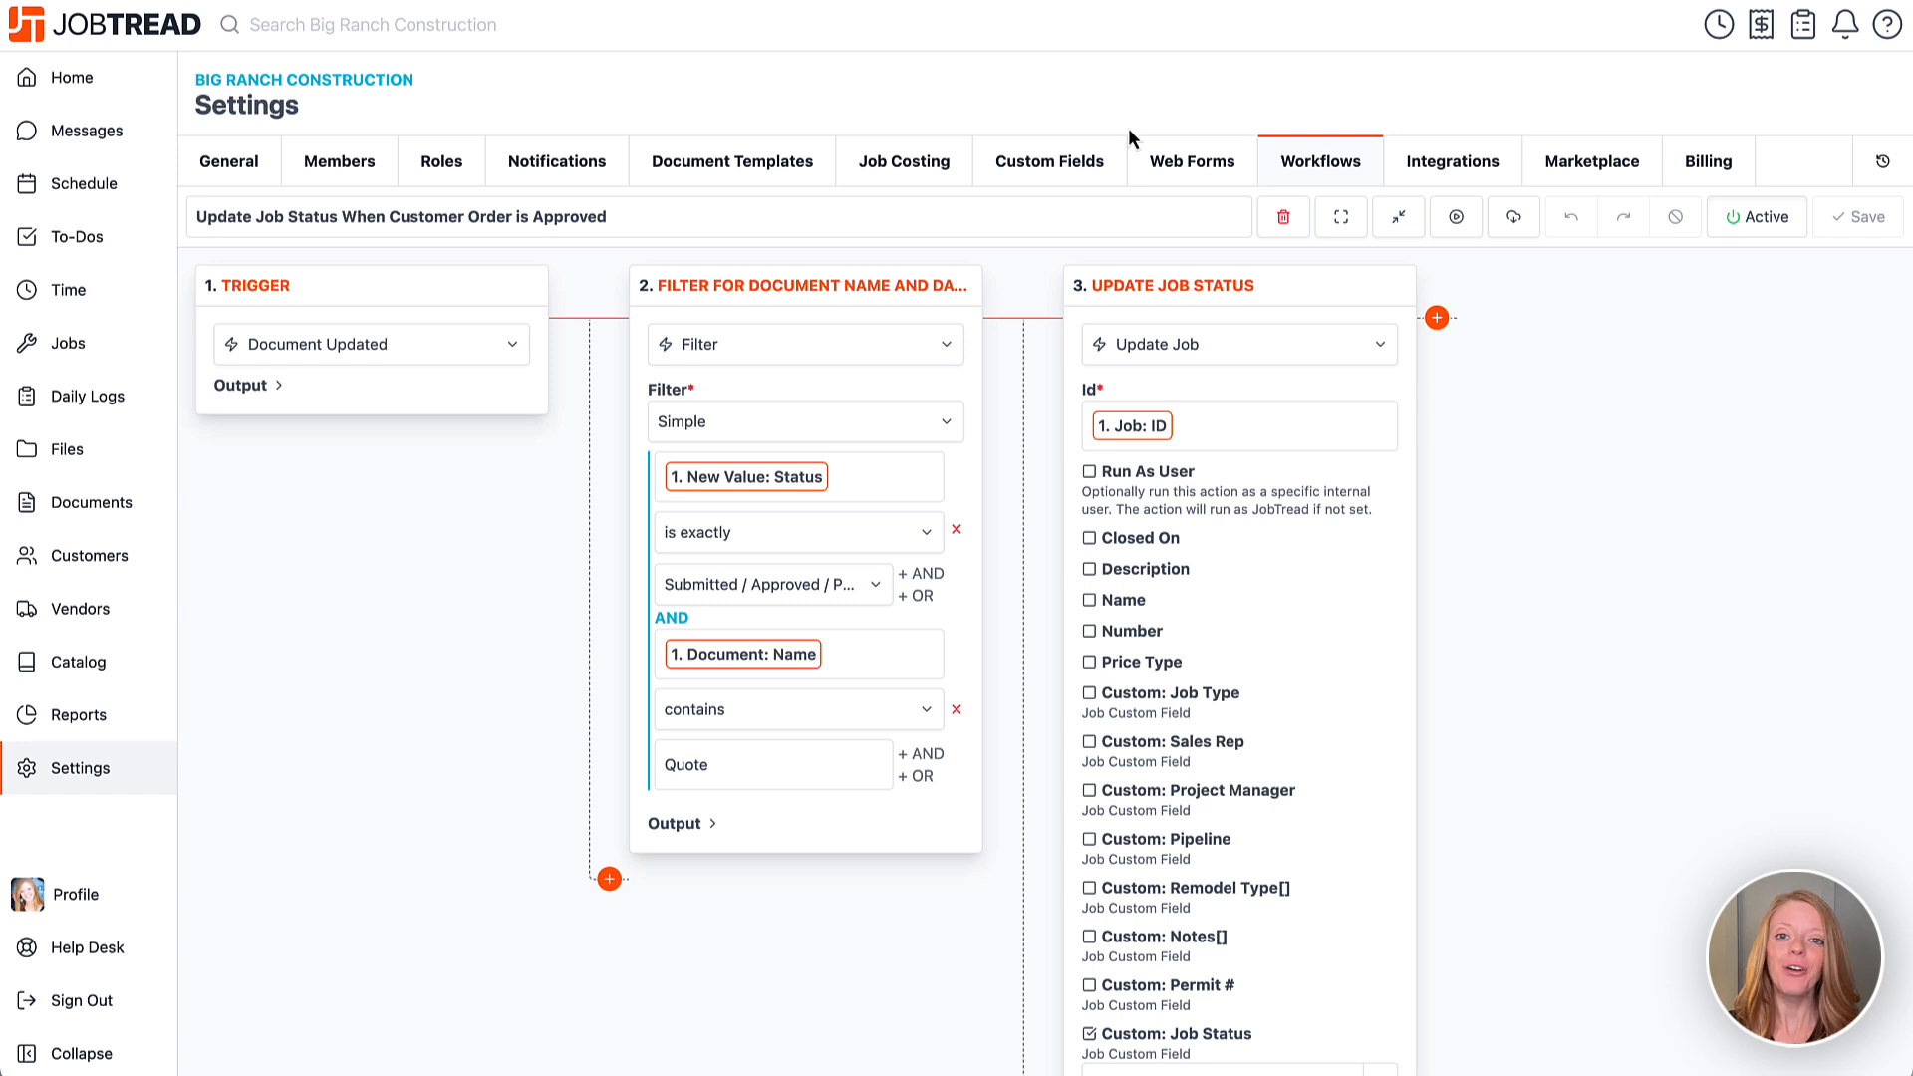
left_click(1305, 170)
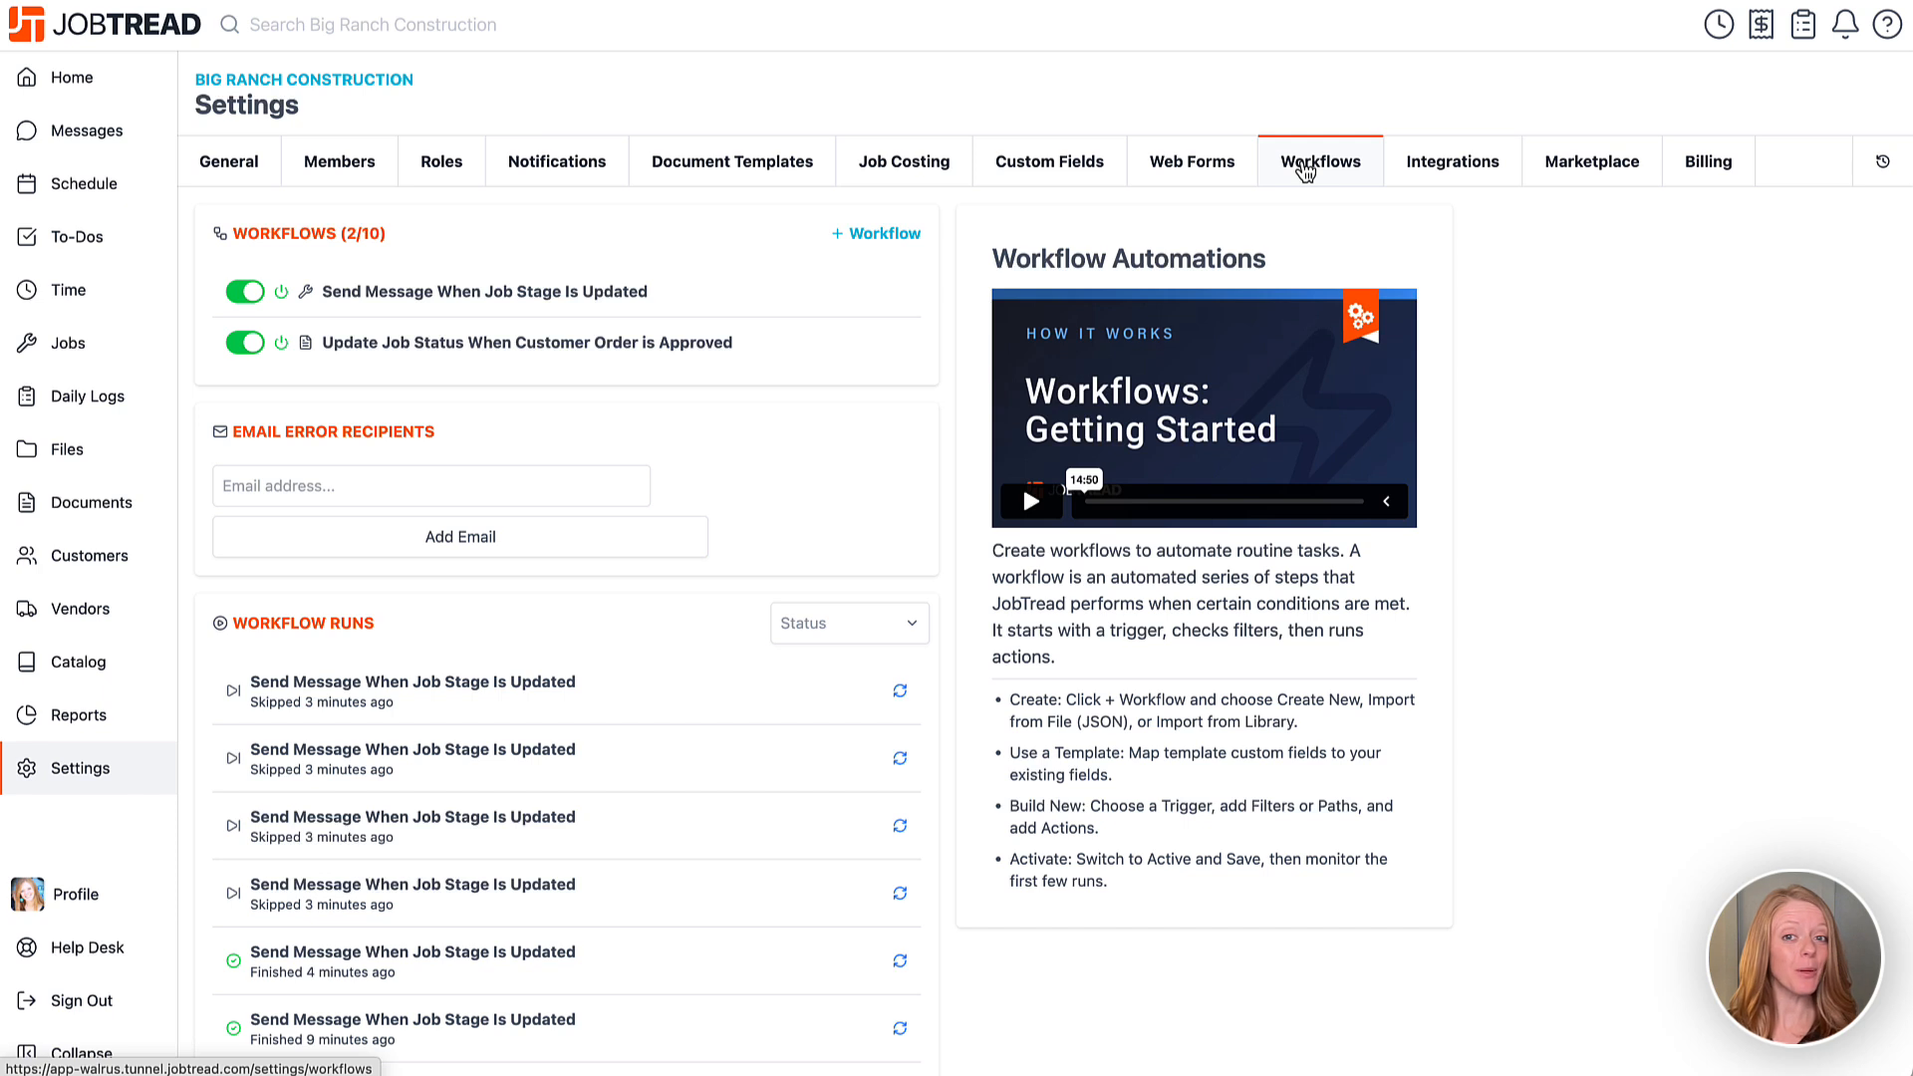
Create a new blank workflow and name it 'Add Schedule To Job'.
left_click(873, 239)
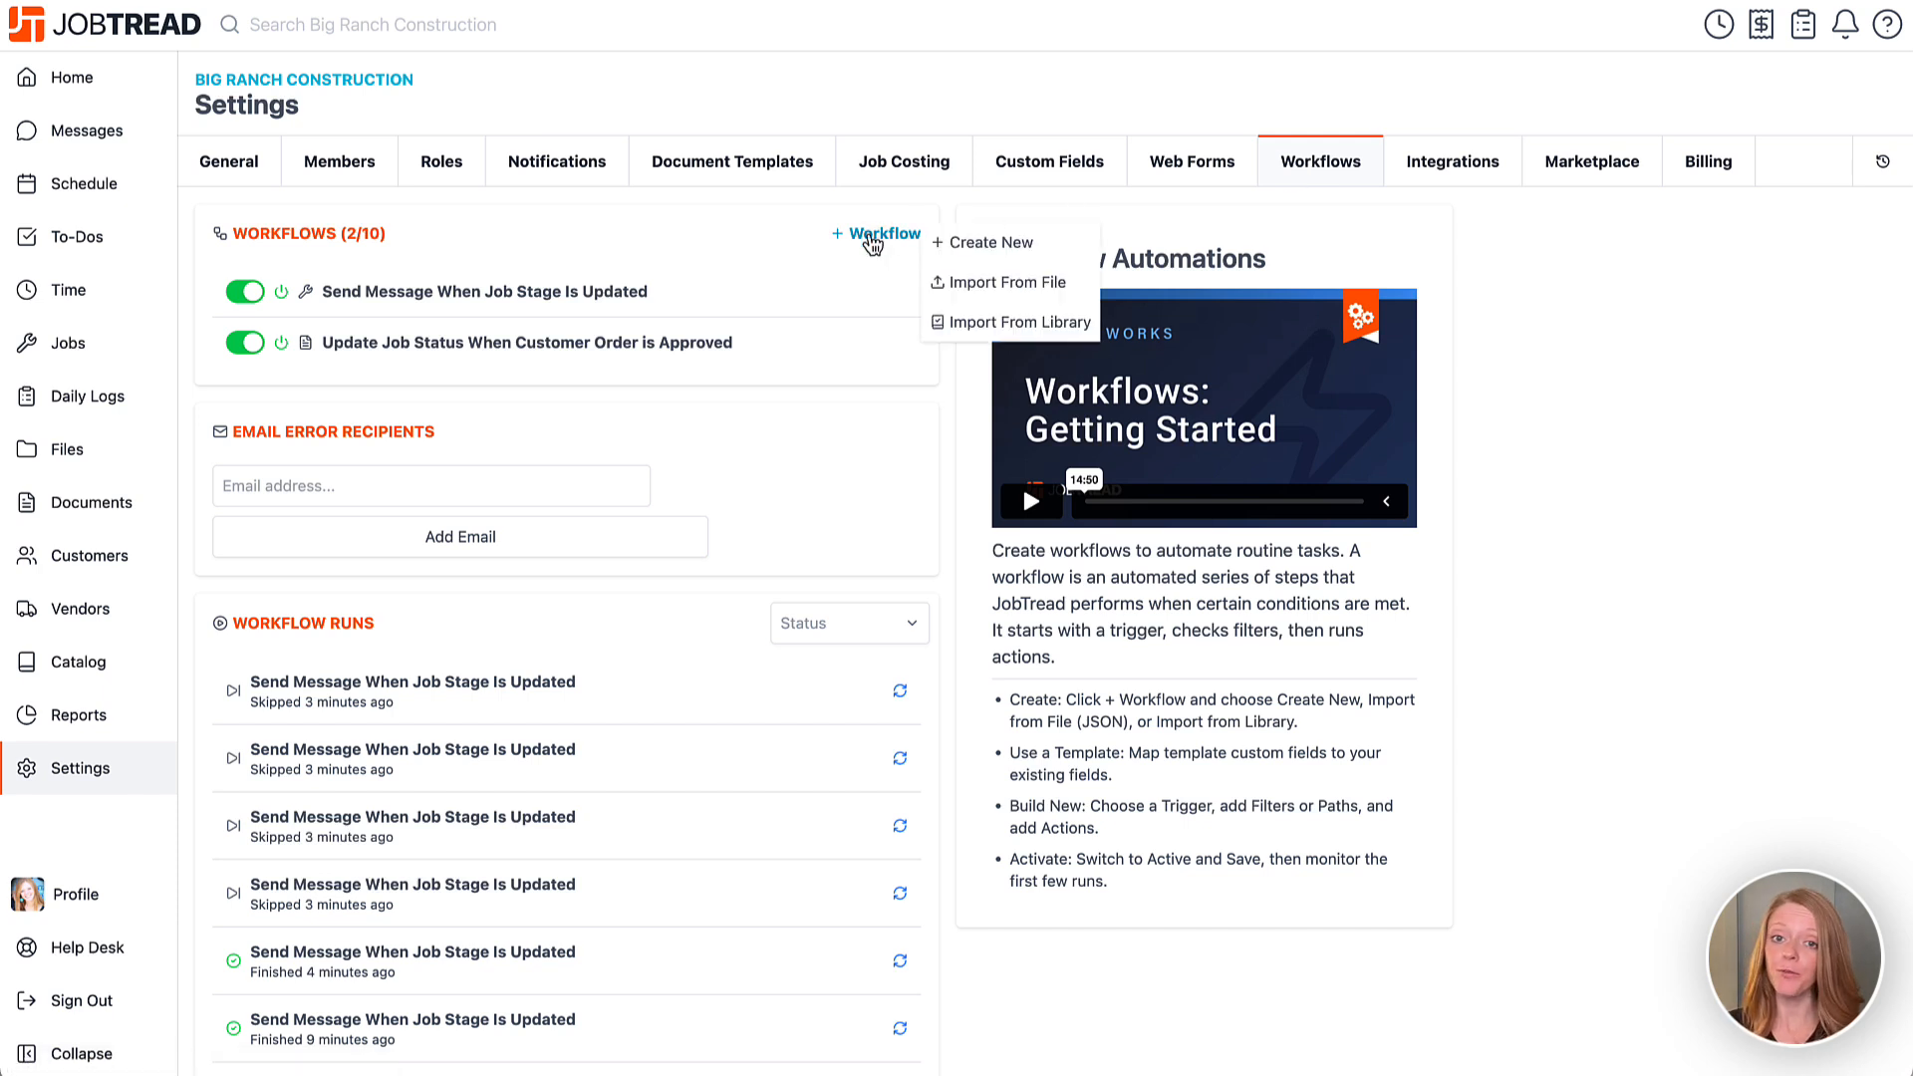
left_click(961, 243)
triple_click(958, 218)
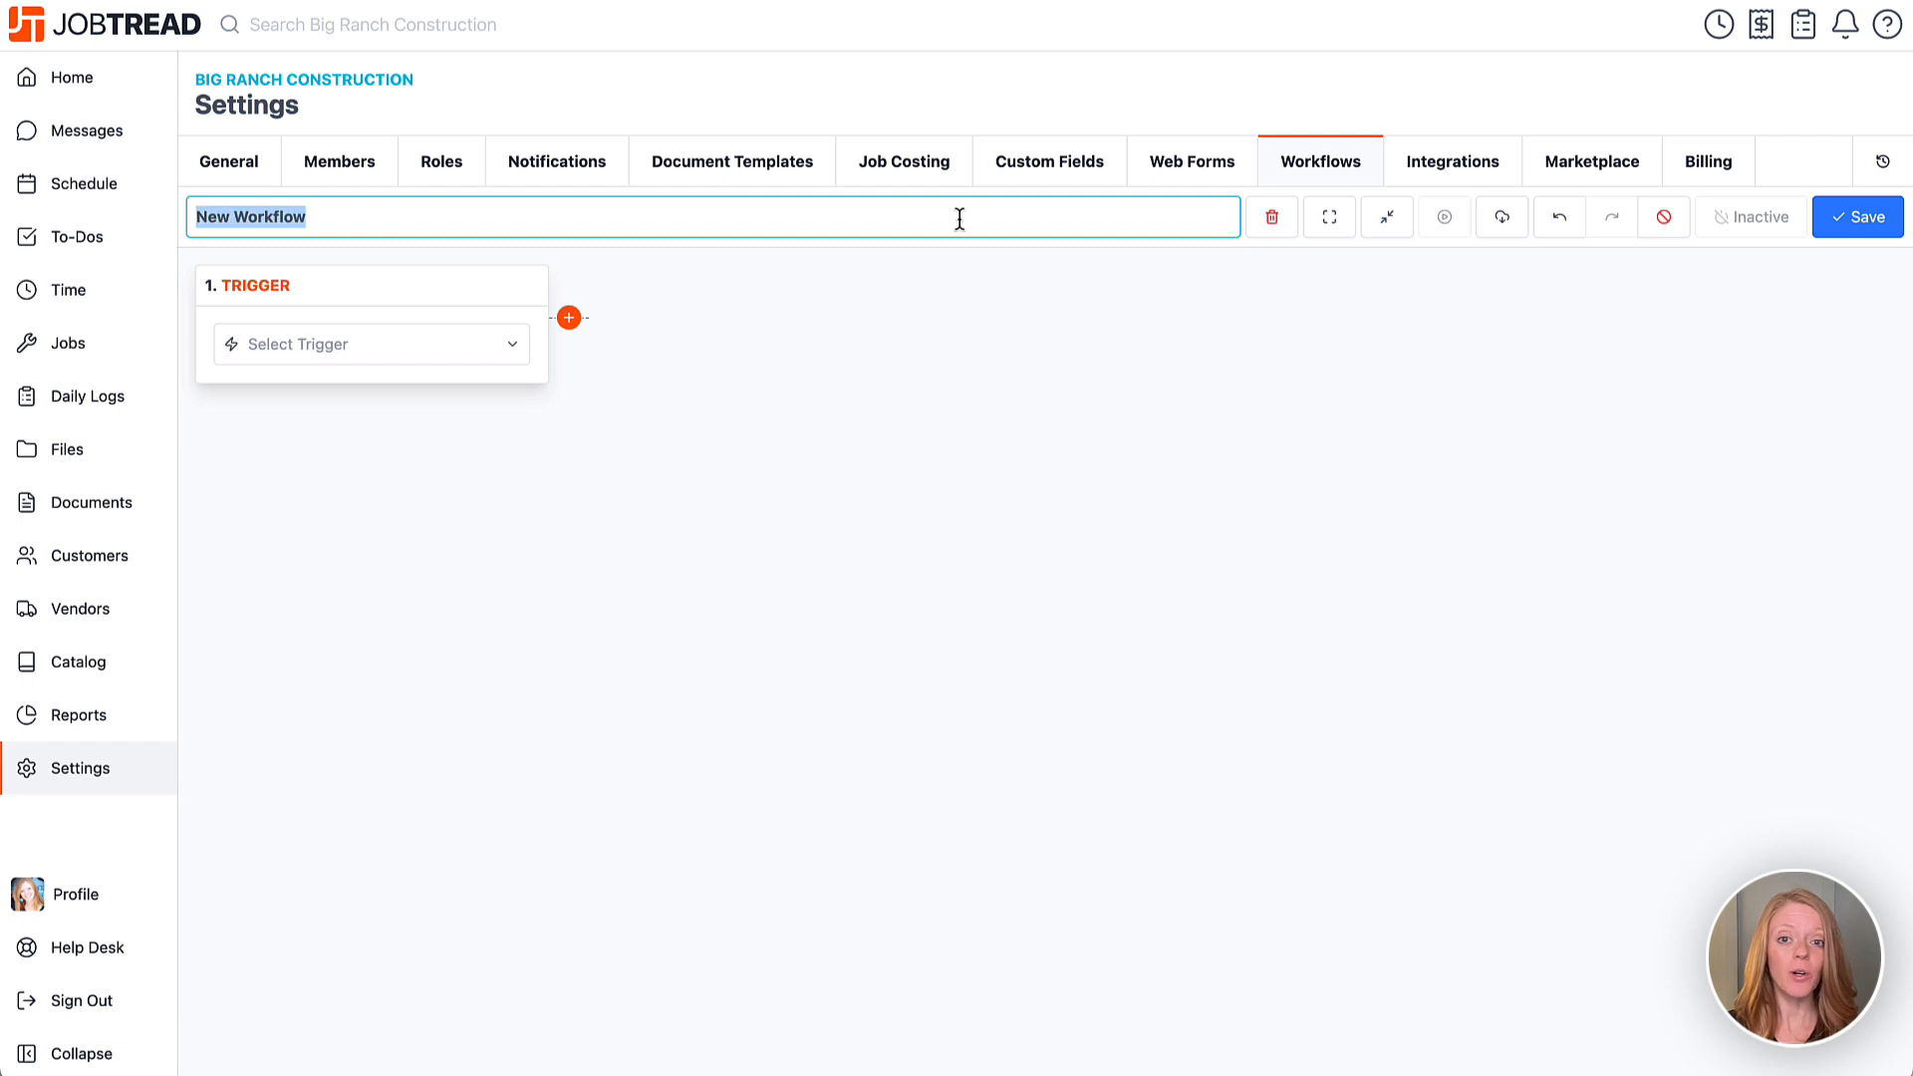
type("Add Schedule To Job")
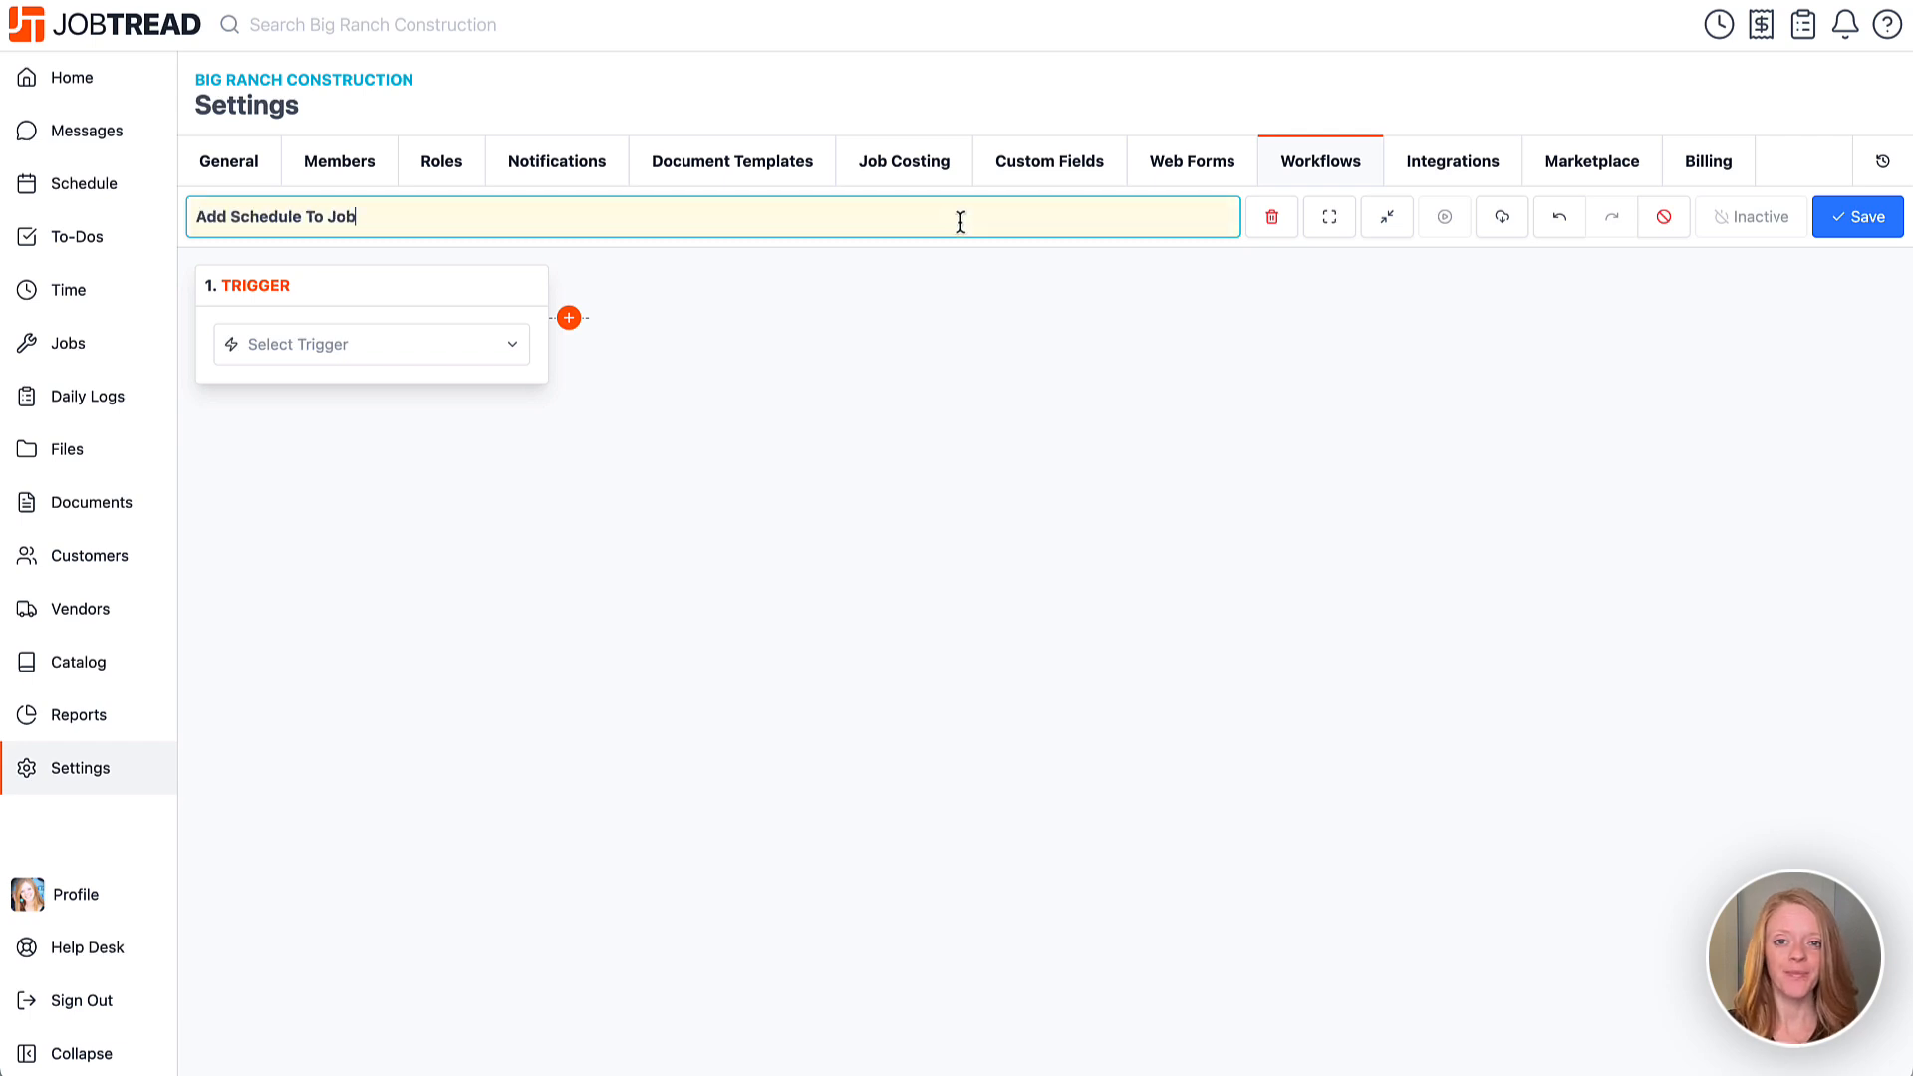
left_click(951, 308)
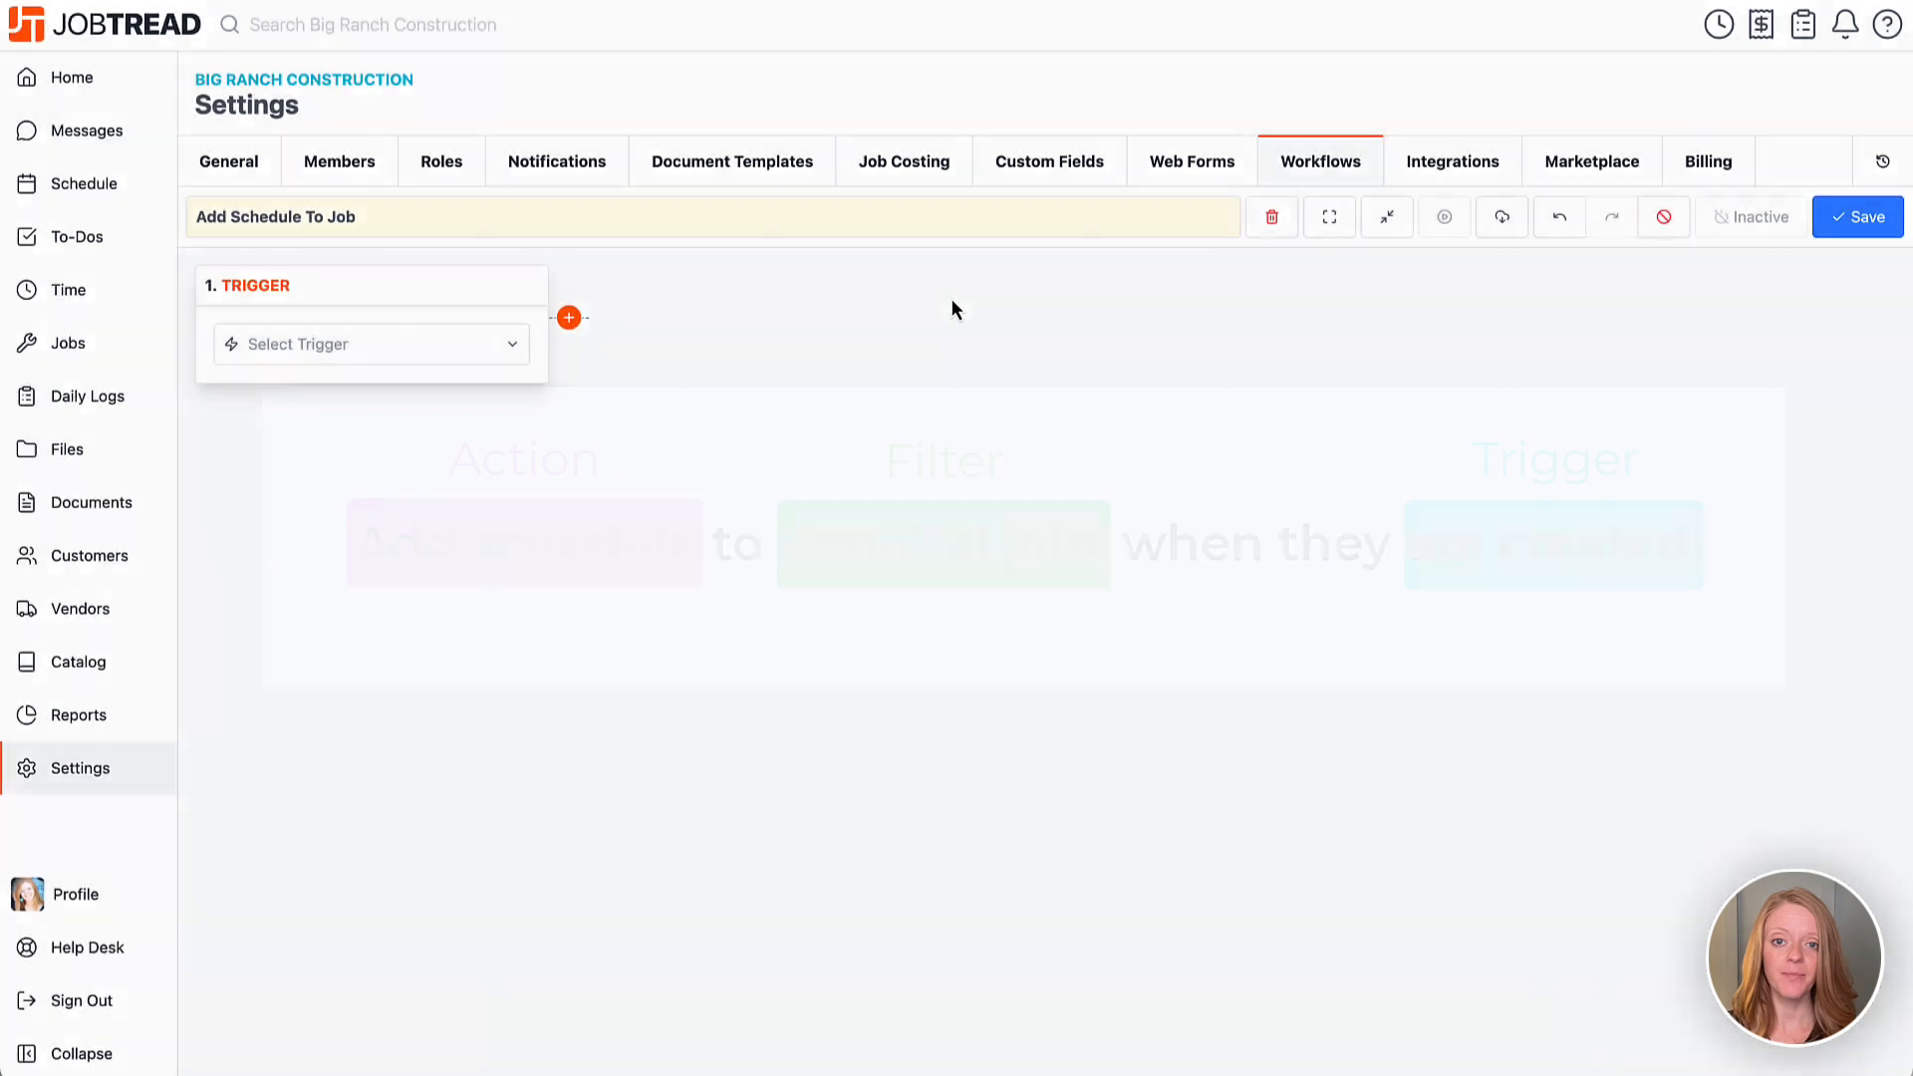
Choose Job Created as the workflow trigger and expand its output fields.
left_click(486, 356)
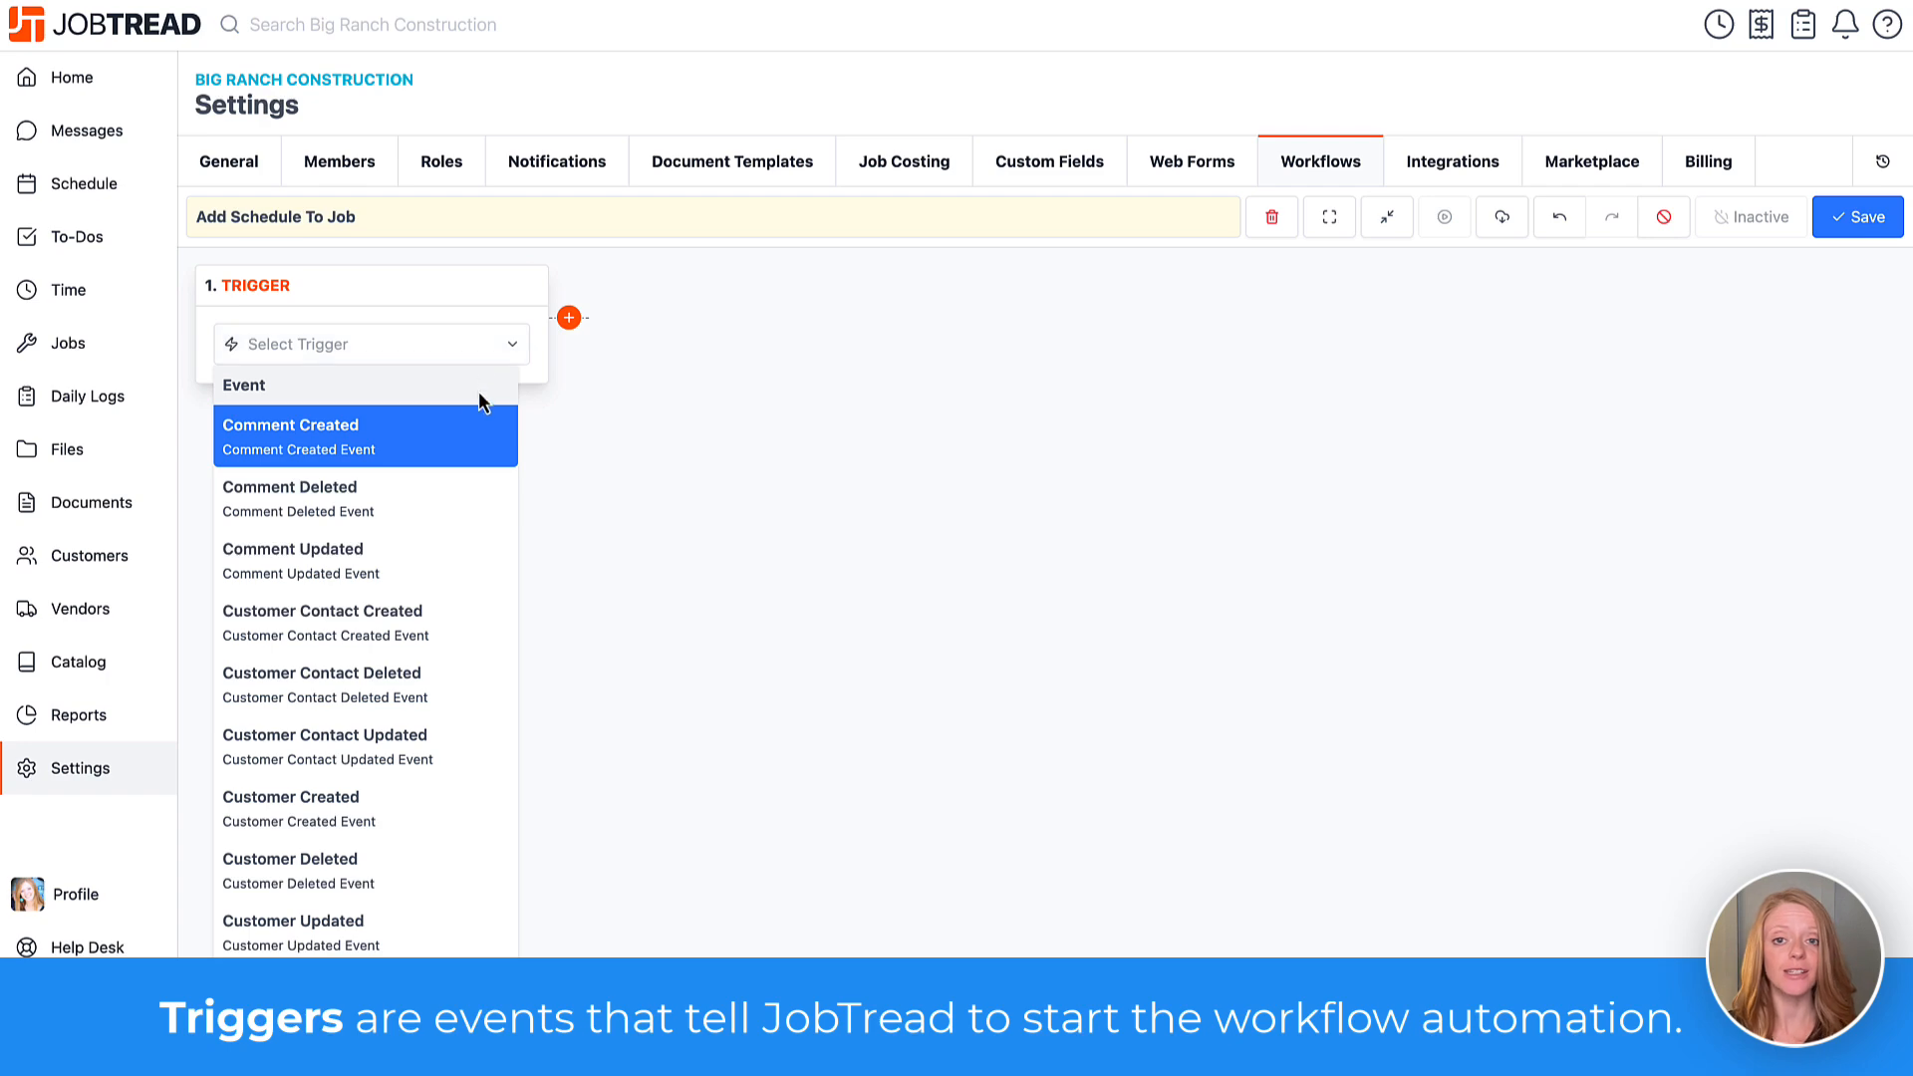
scroll(445, 566, "down", 10)
scroll(450, 568, "down", 20)
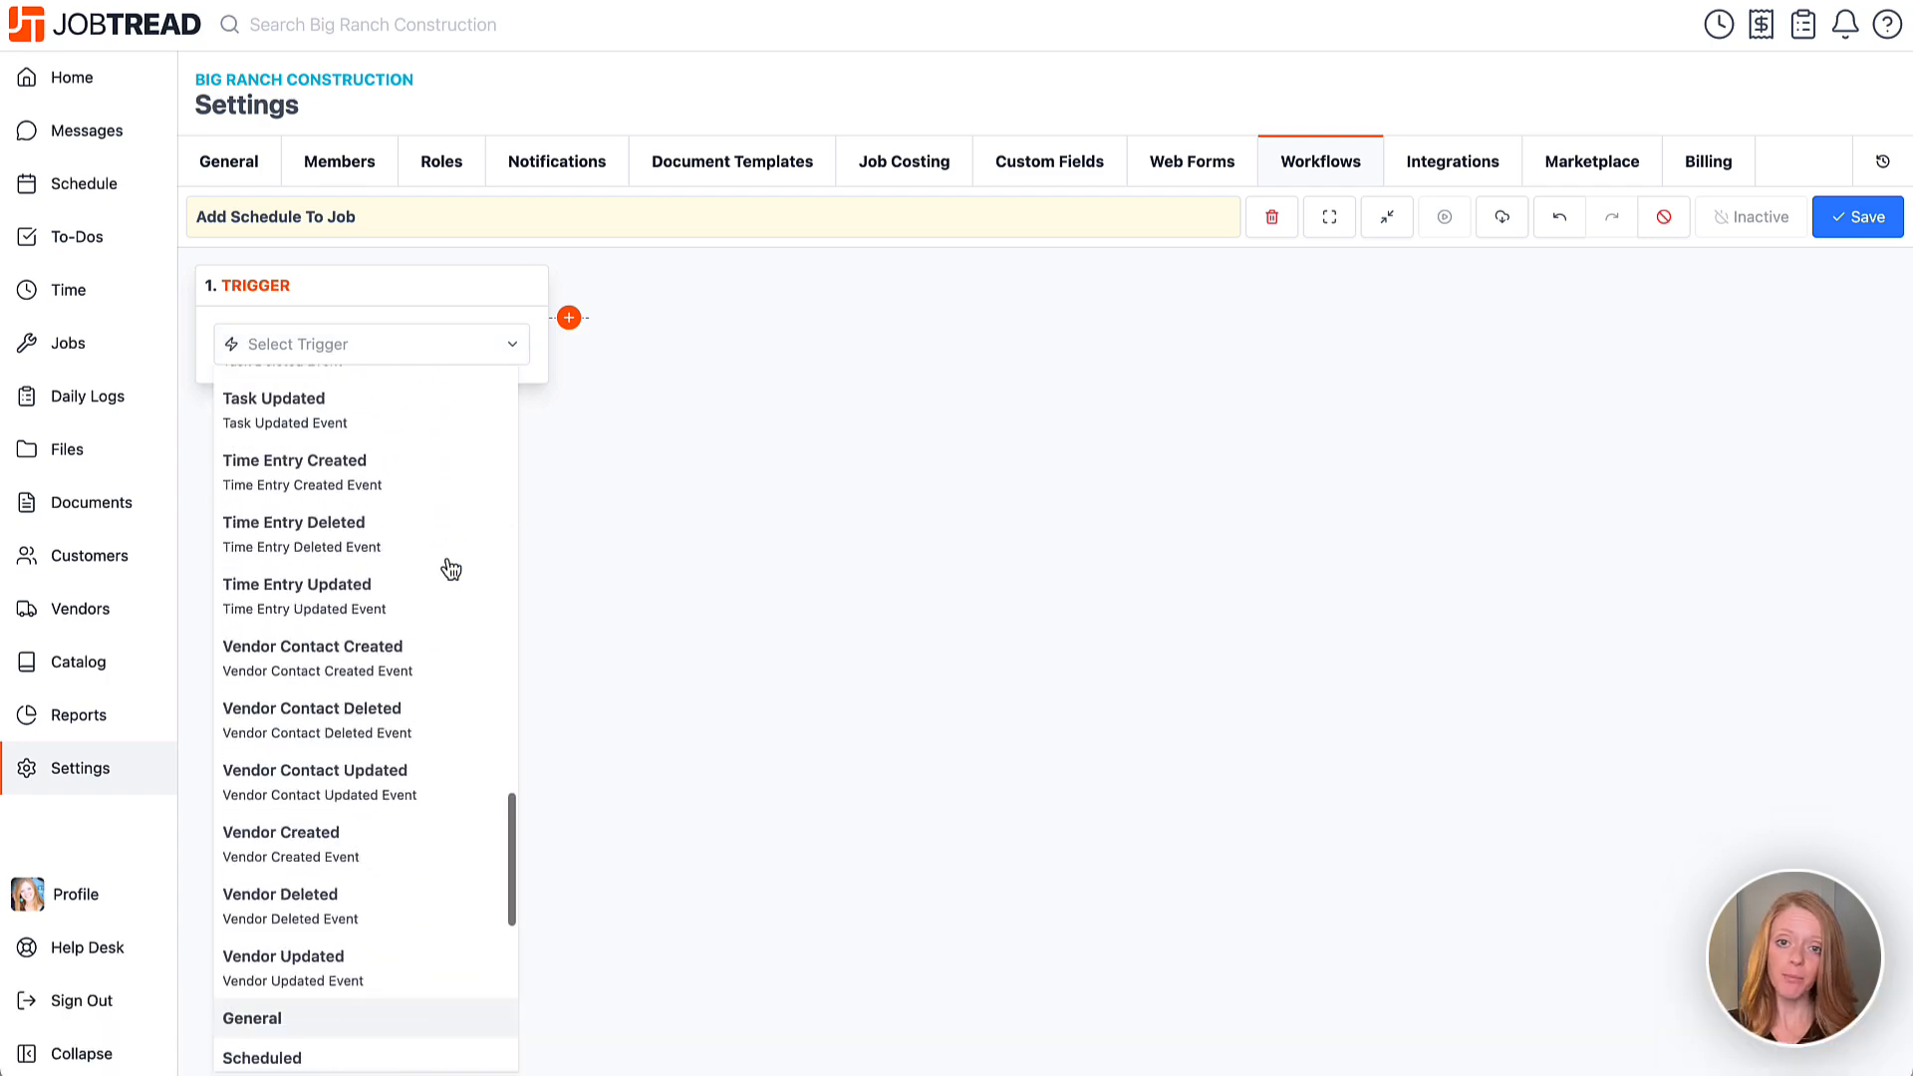
scroll(450, 568, "up", 4)
scroll(450, 567, "up", 20)
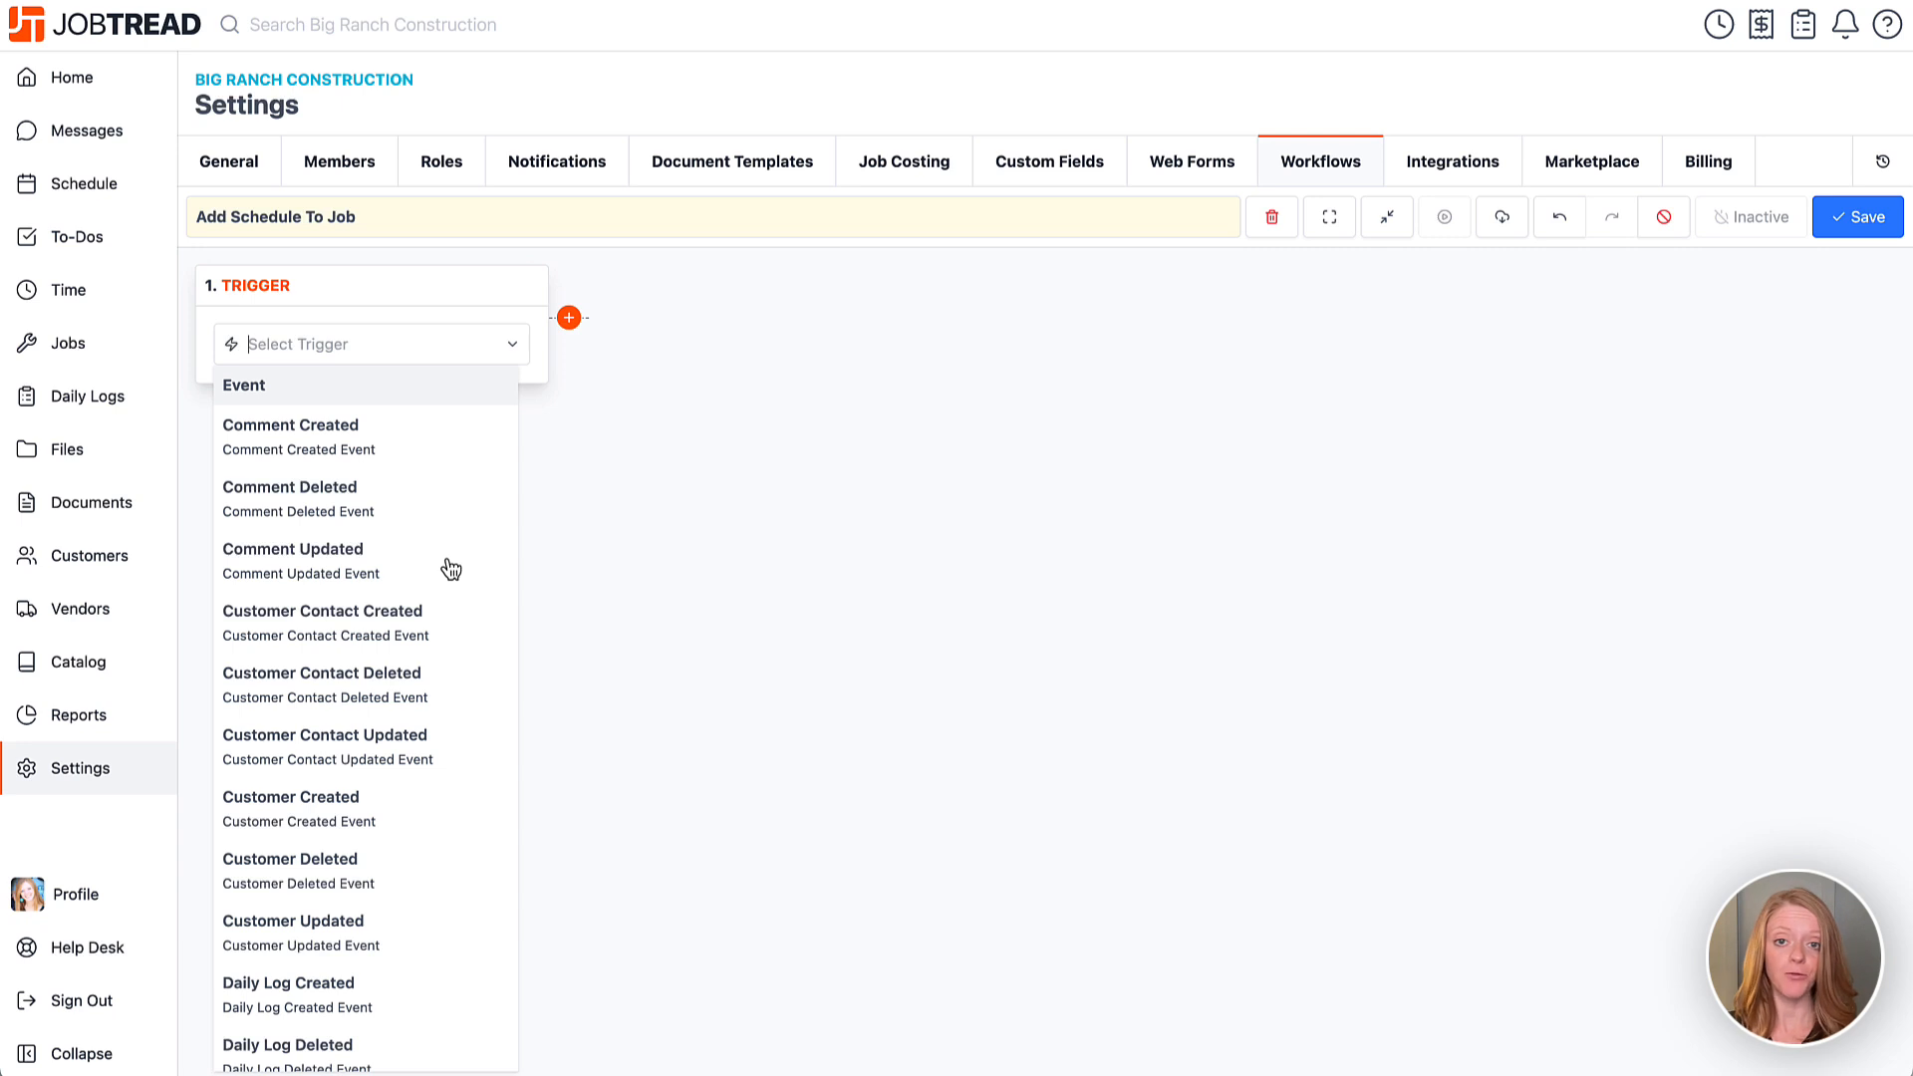
scroll(450, 568, "down", 10)
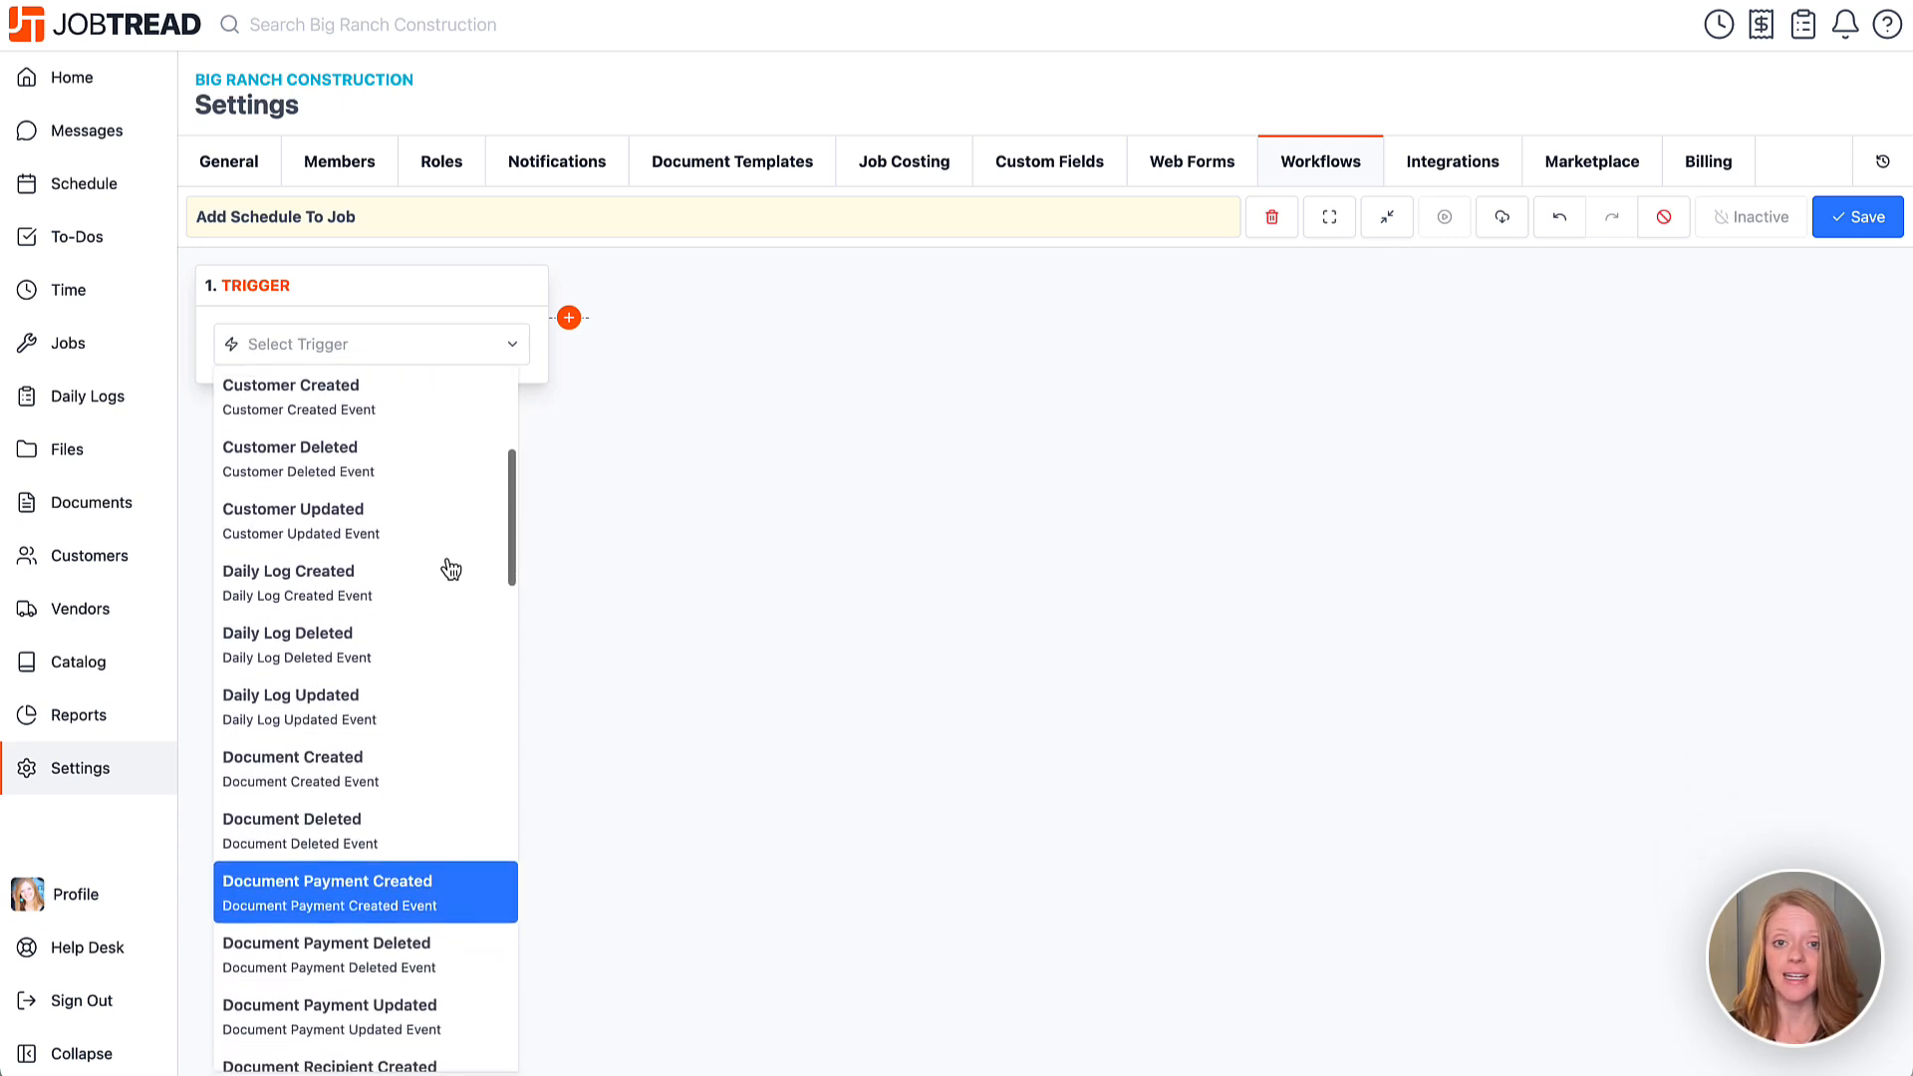
scroll(450, 567, "down", 5)
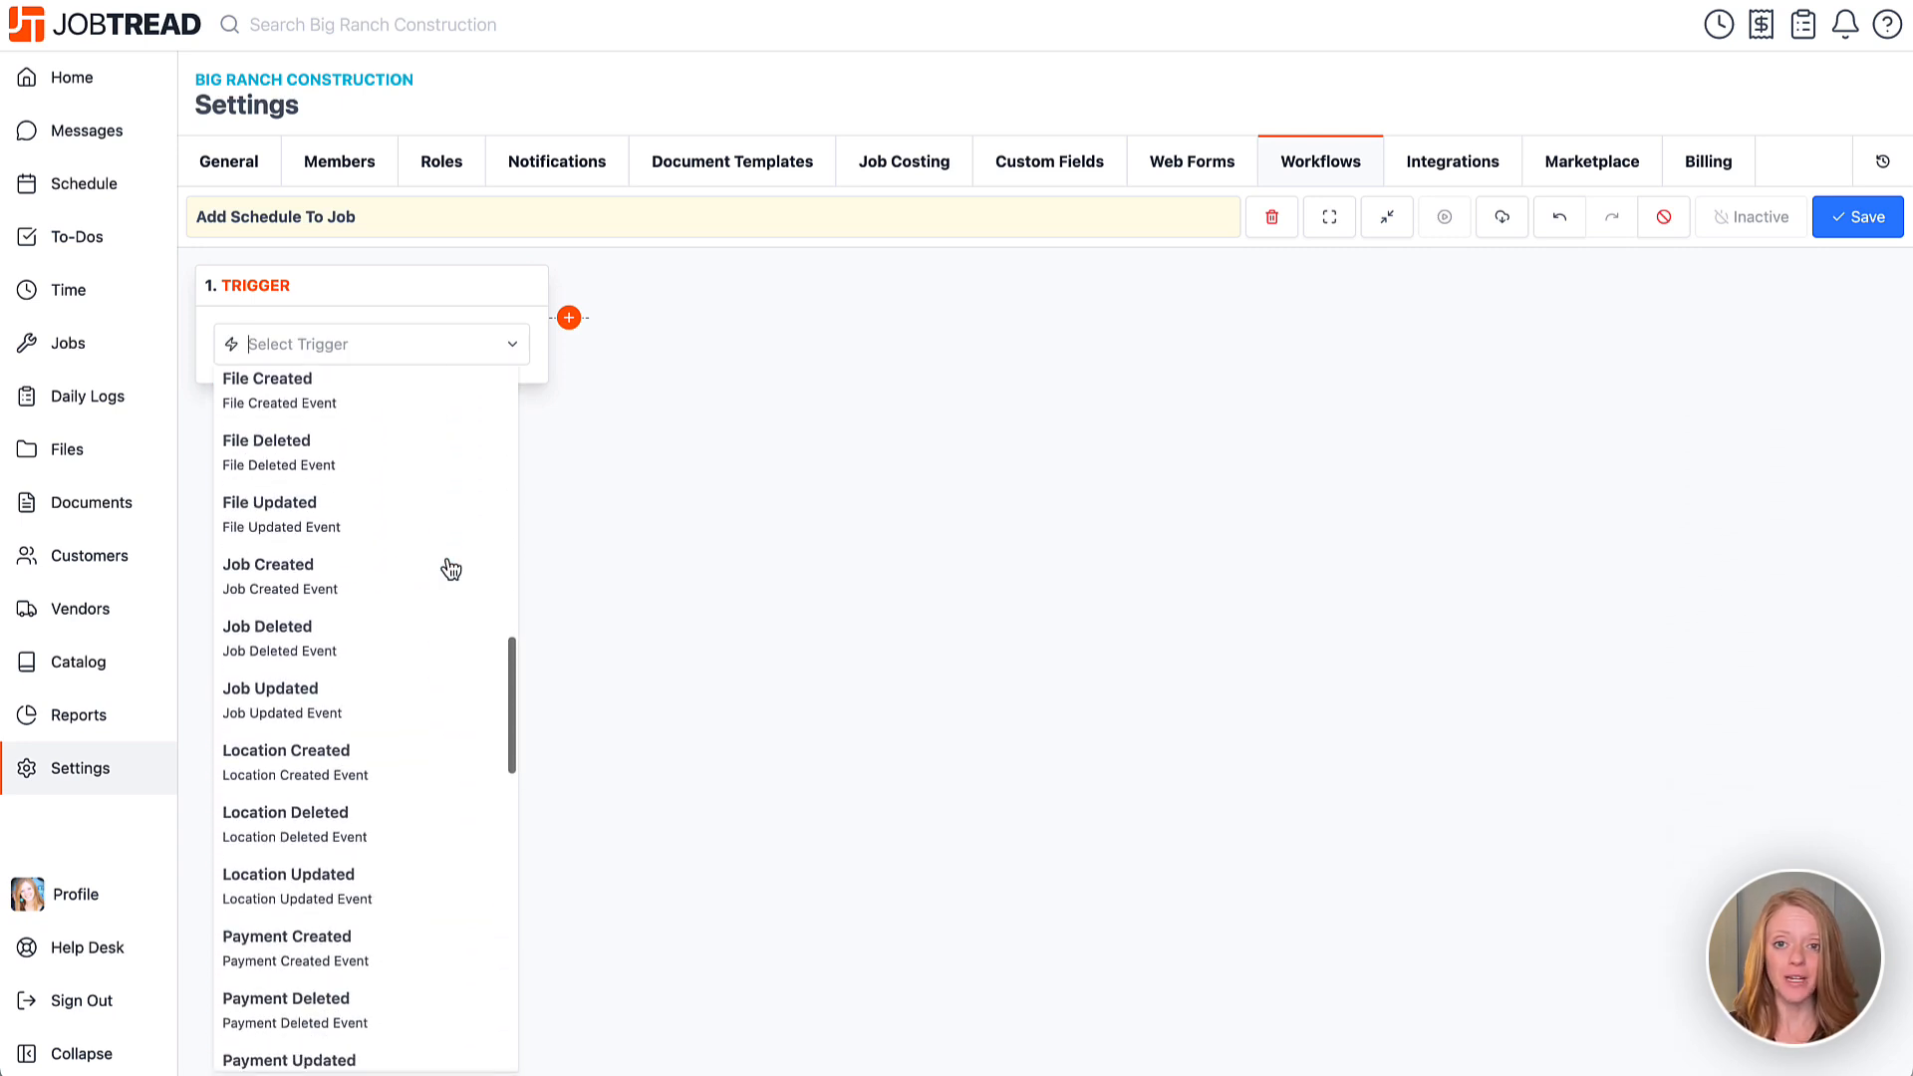
left_click(375, 608)
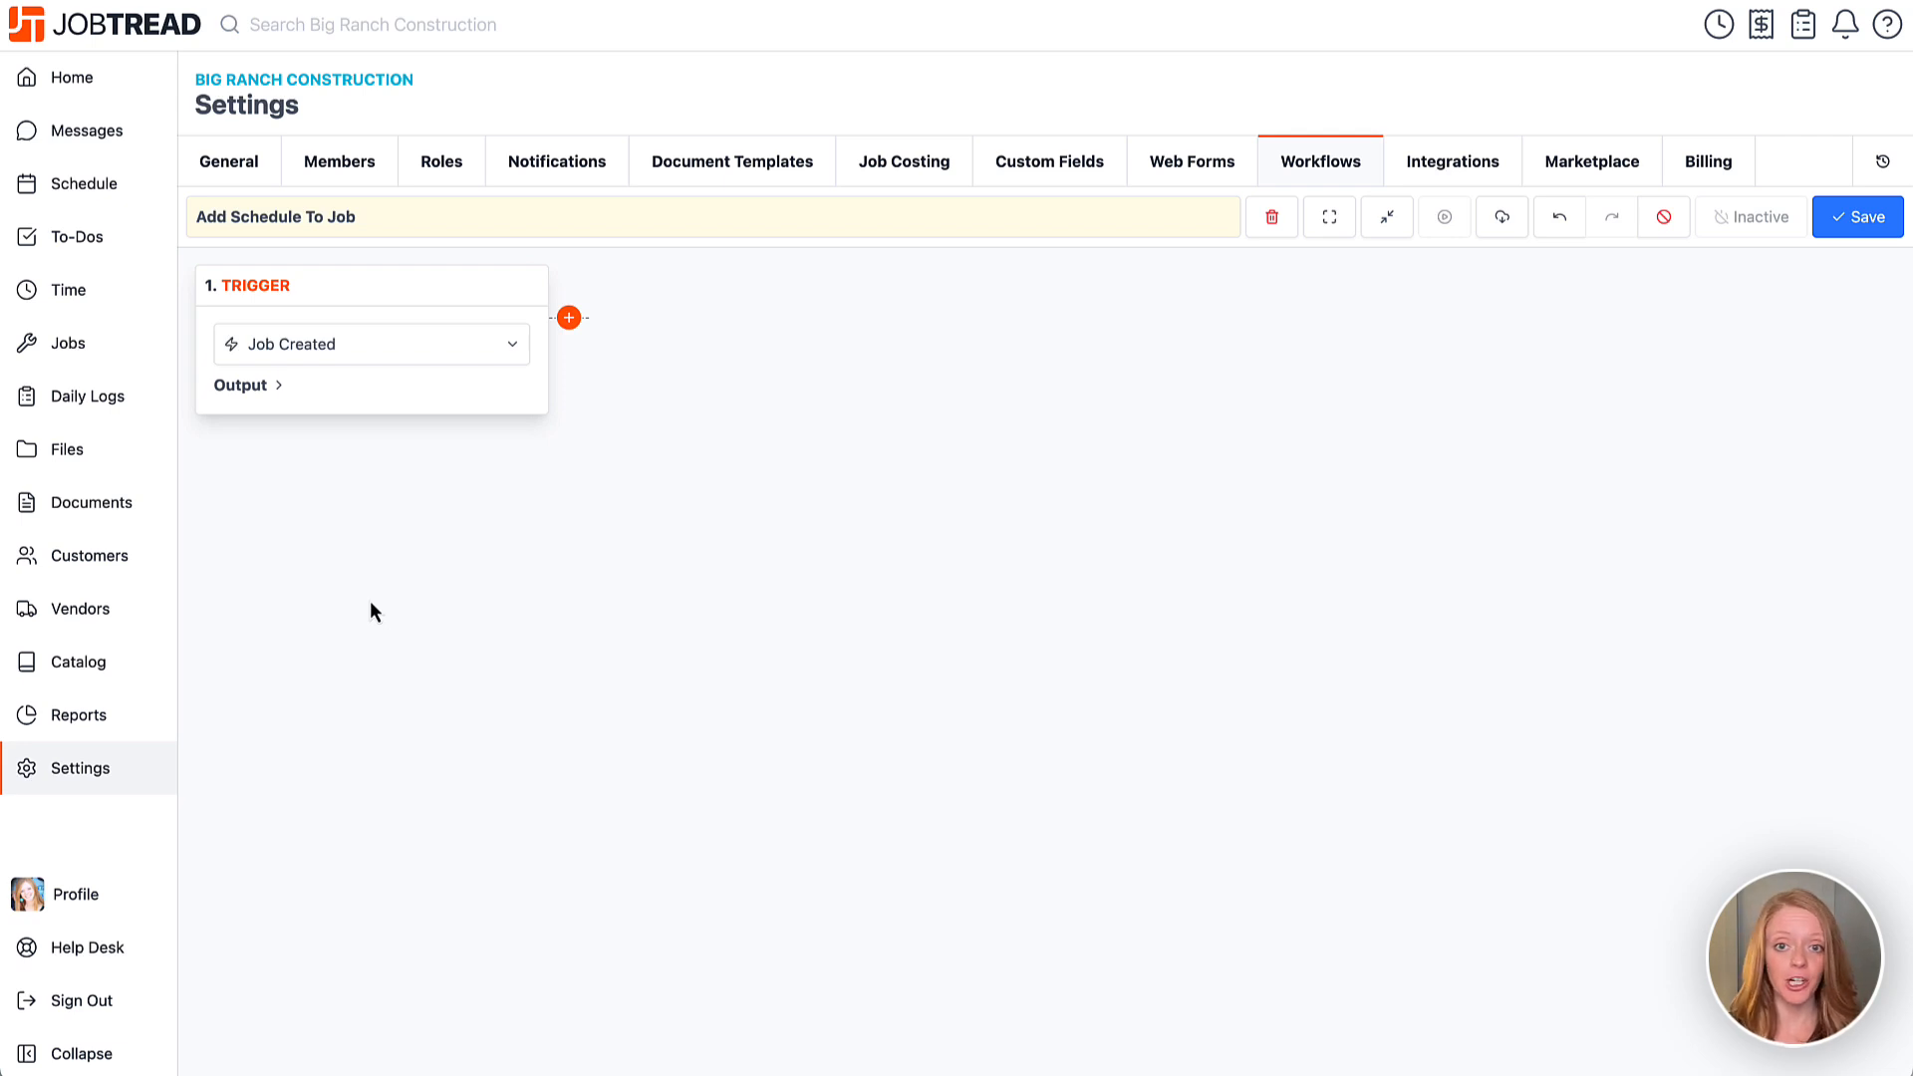
left_click(261, 386)
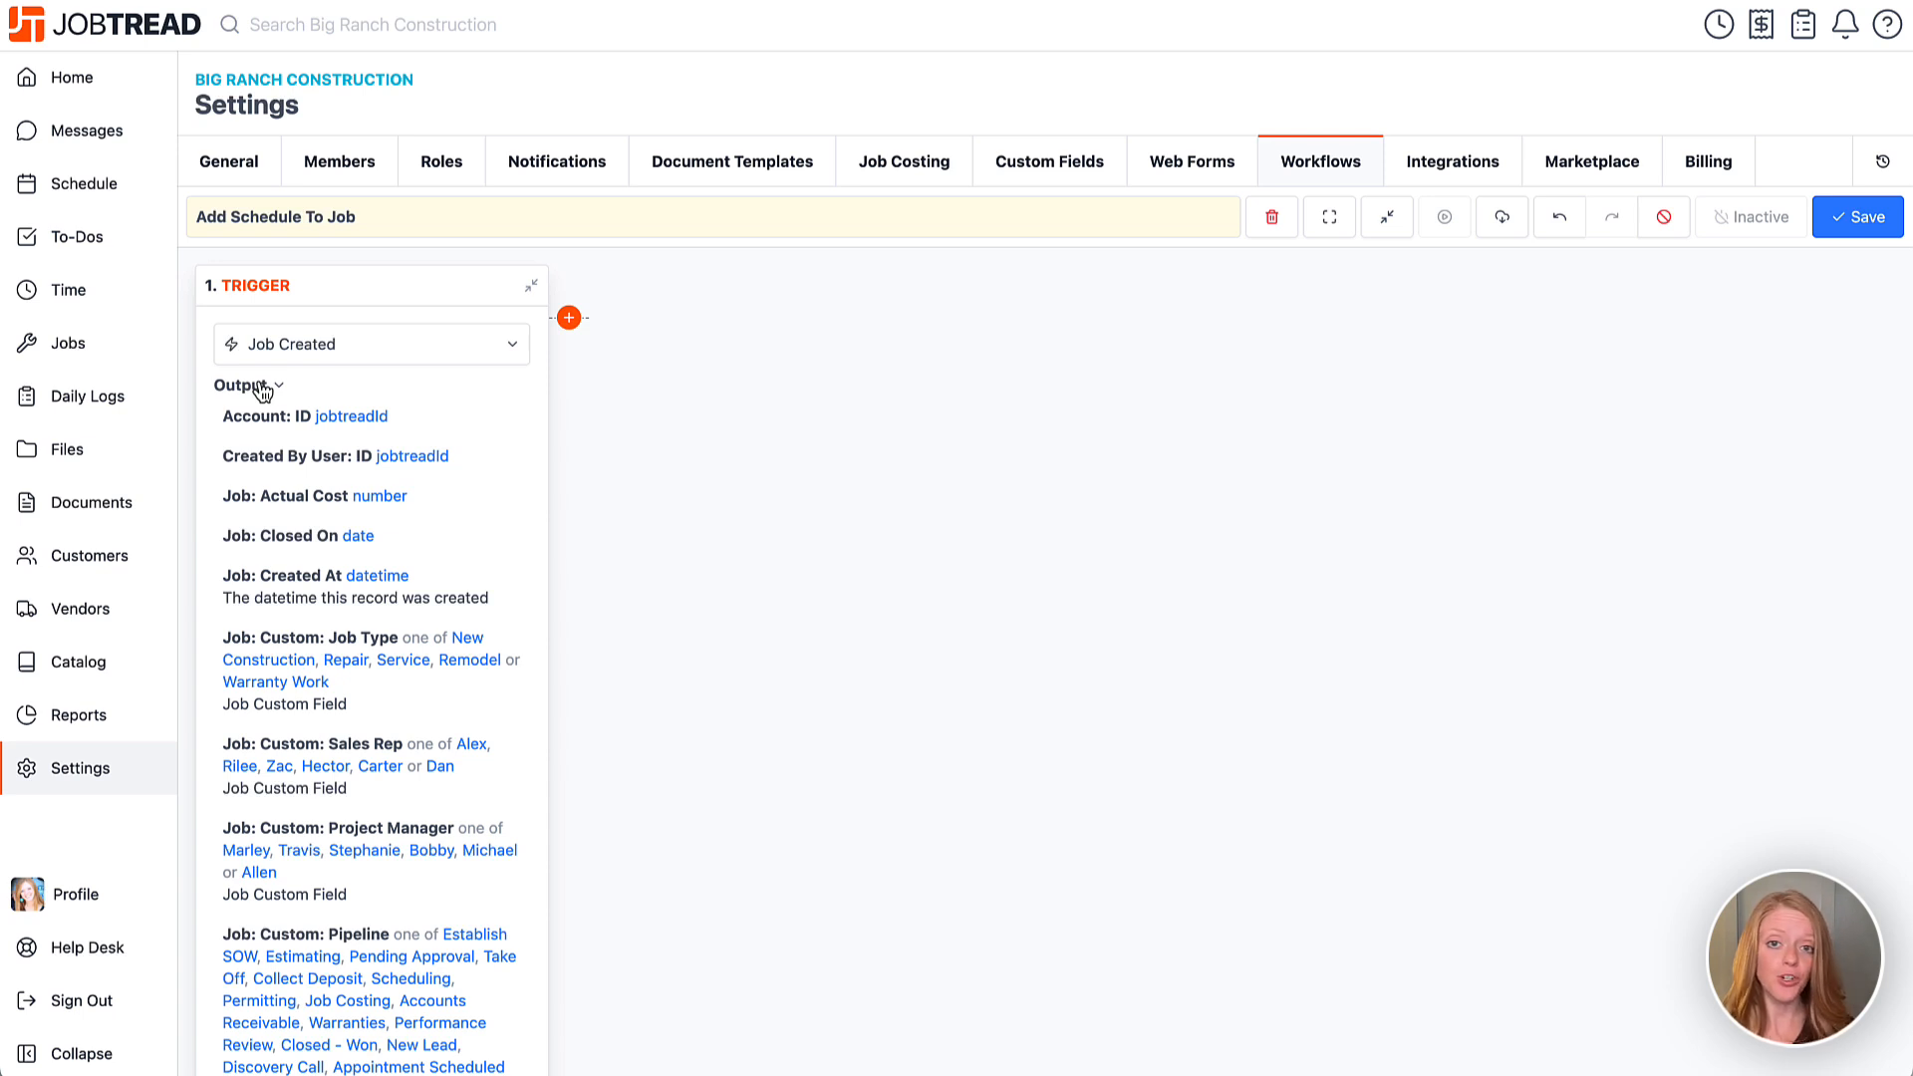
Reselect Job Created as the trigger after briefly trying Document Updated, then collapse its outputs.
left_click(363, 345)
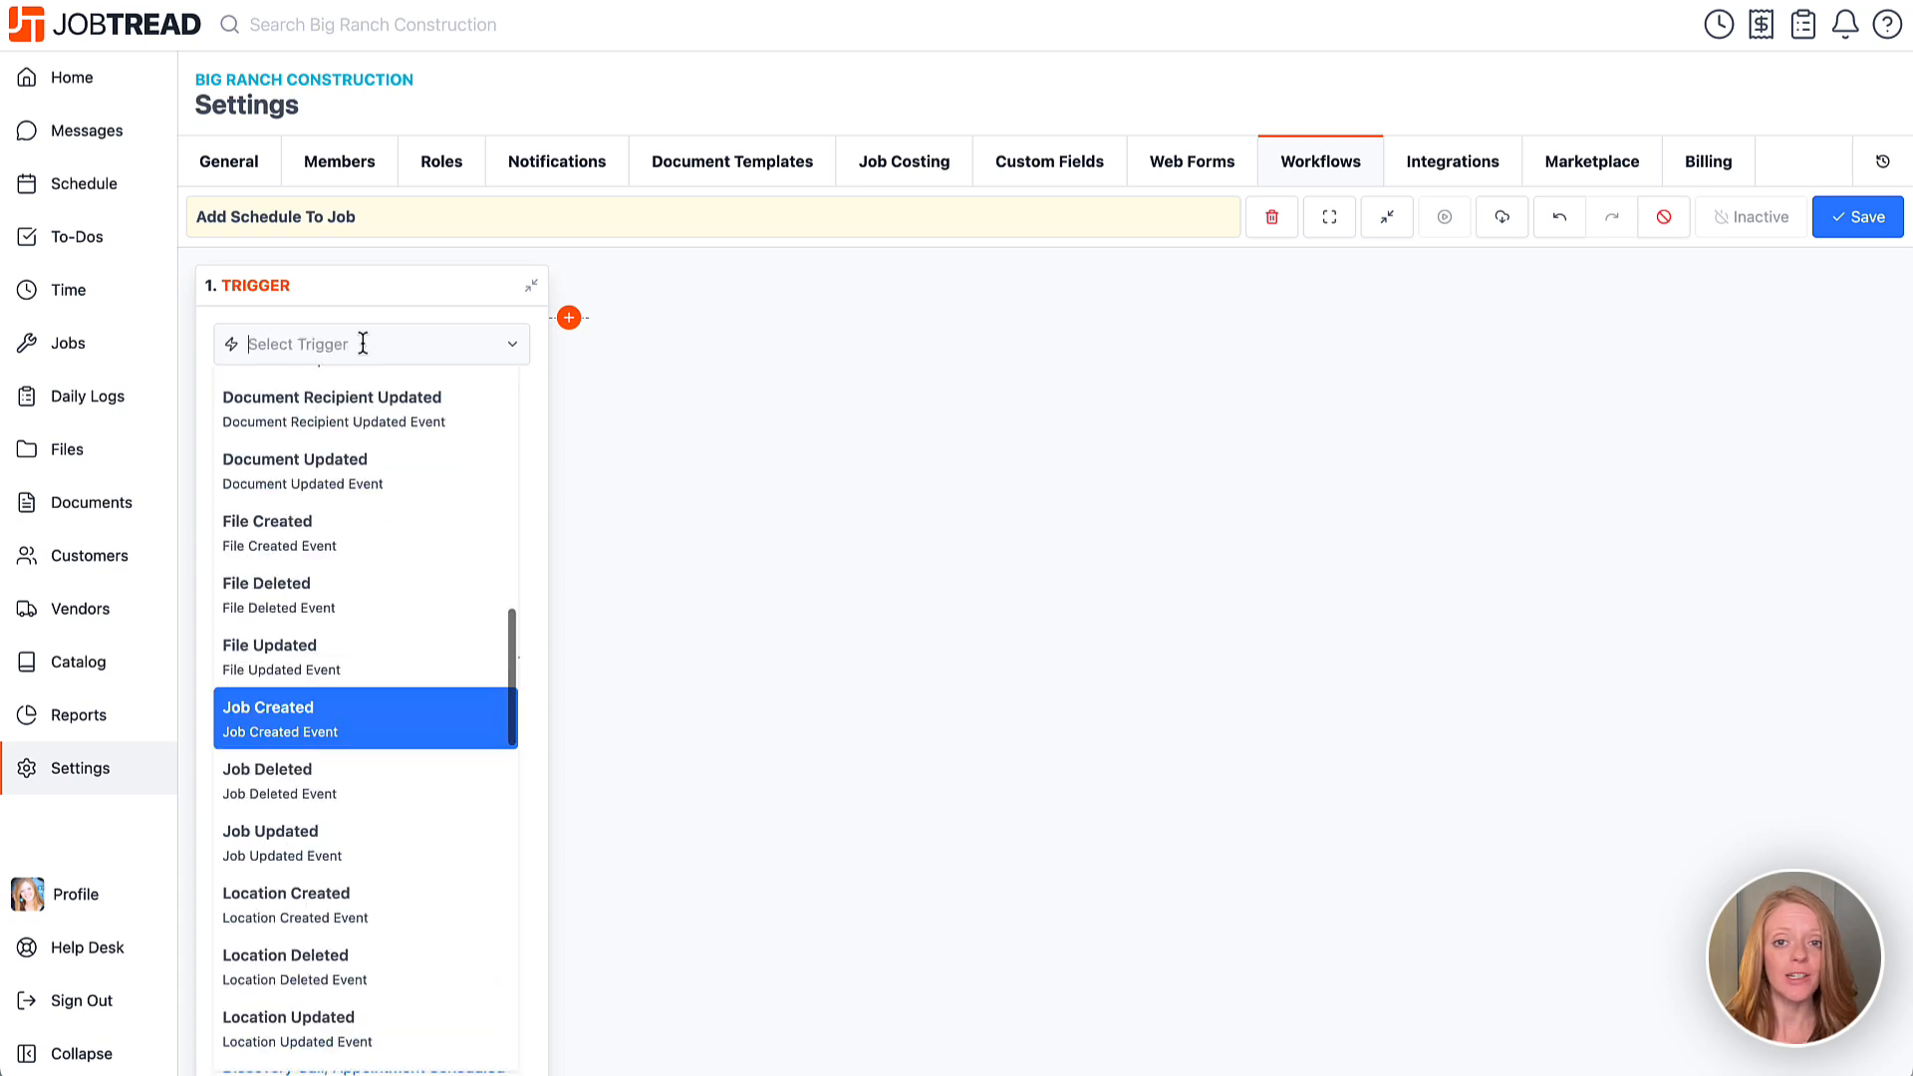
left_click(366, 507)
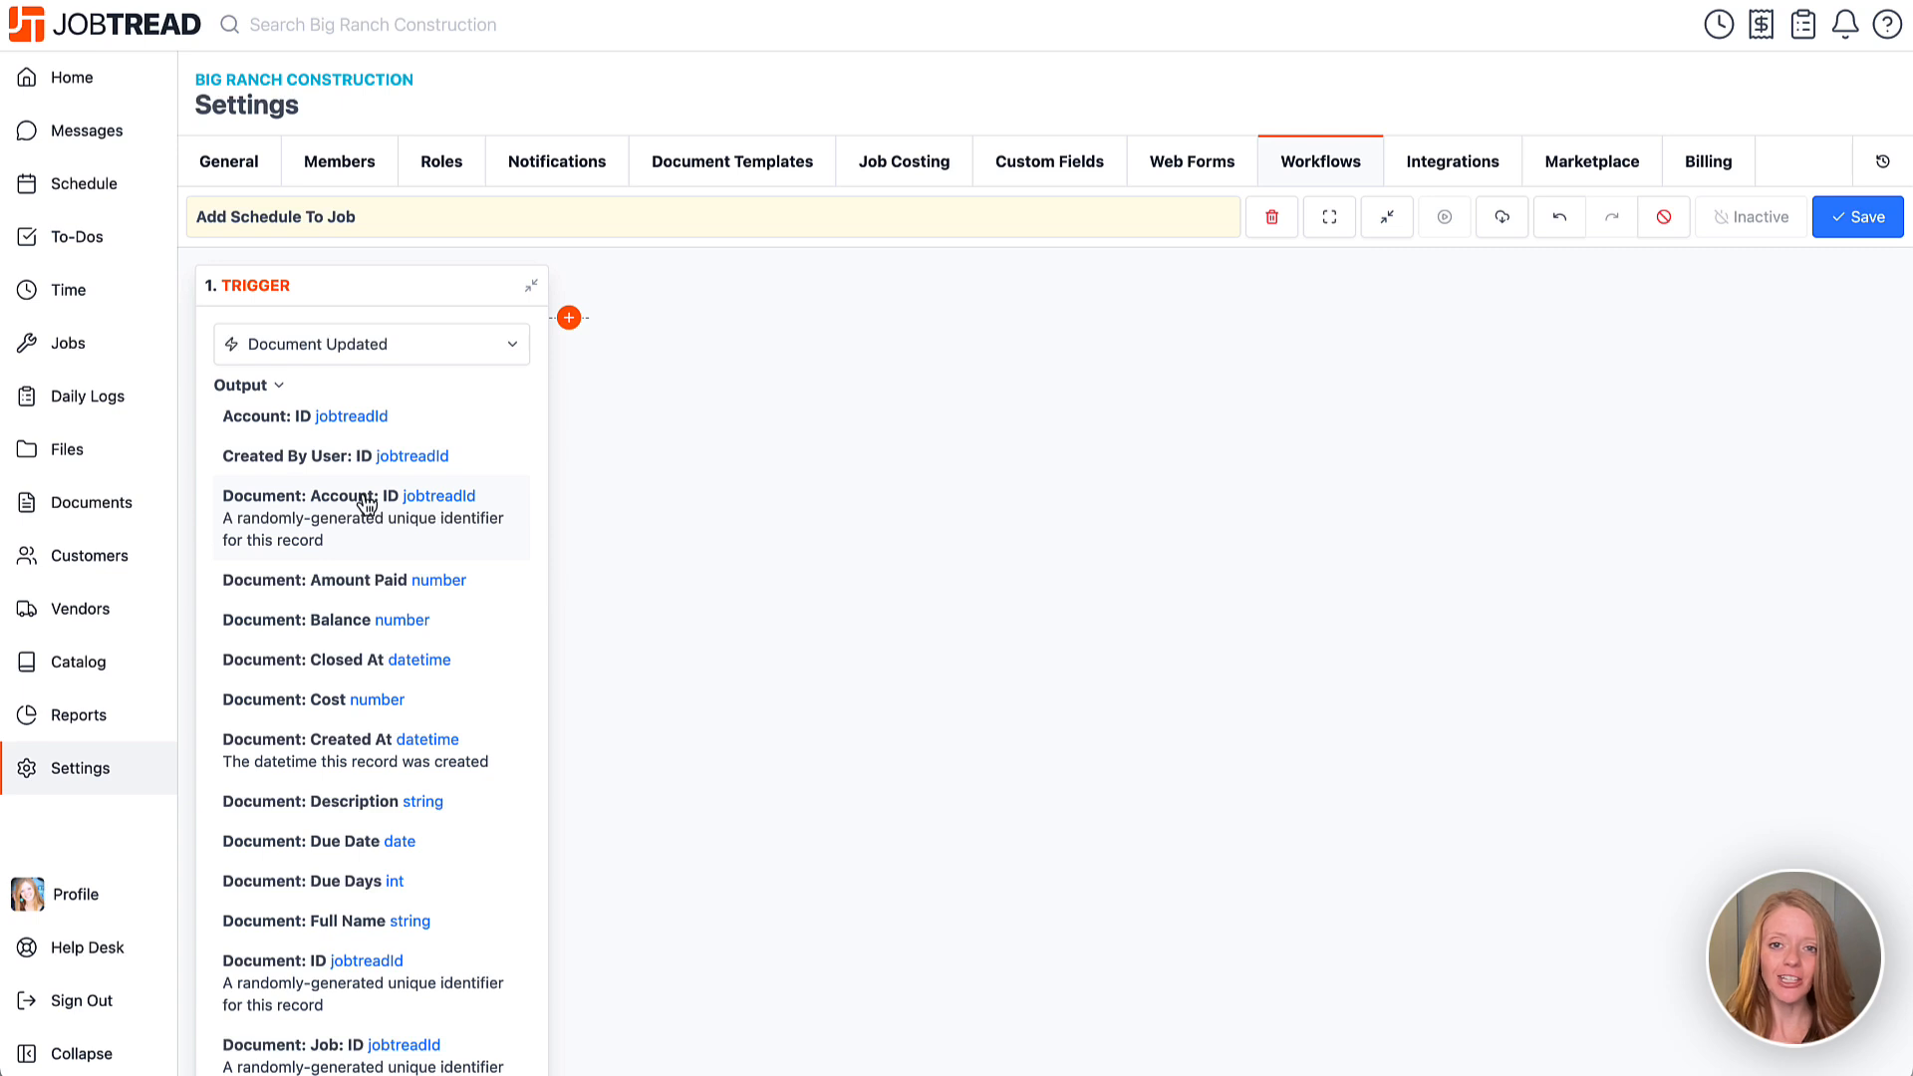
left_click(383, 348)
scroll(385, 575, "up", 1)
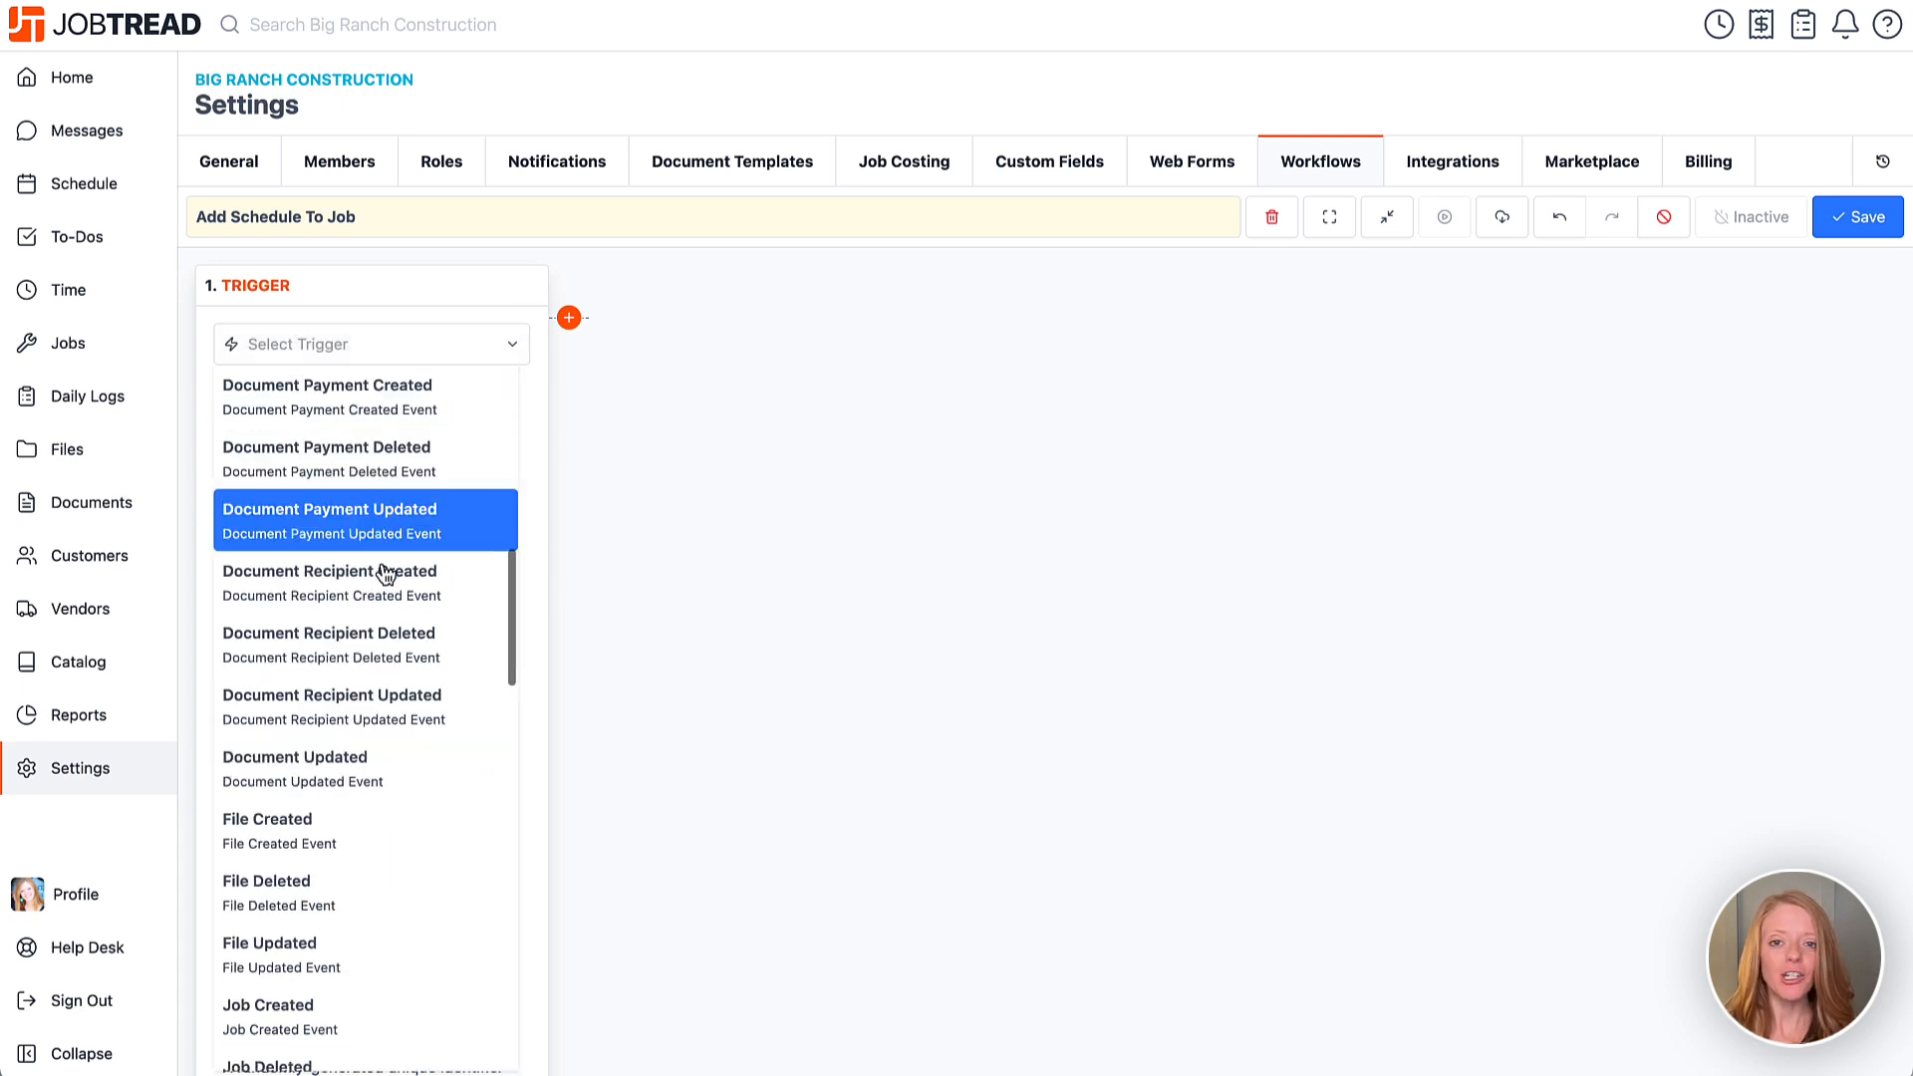
scroll(355, 758, "down", 3)
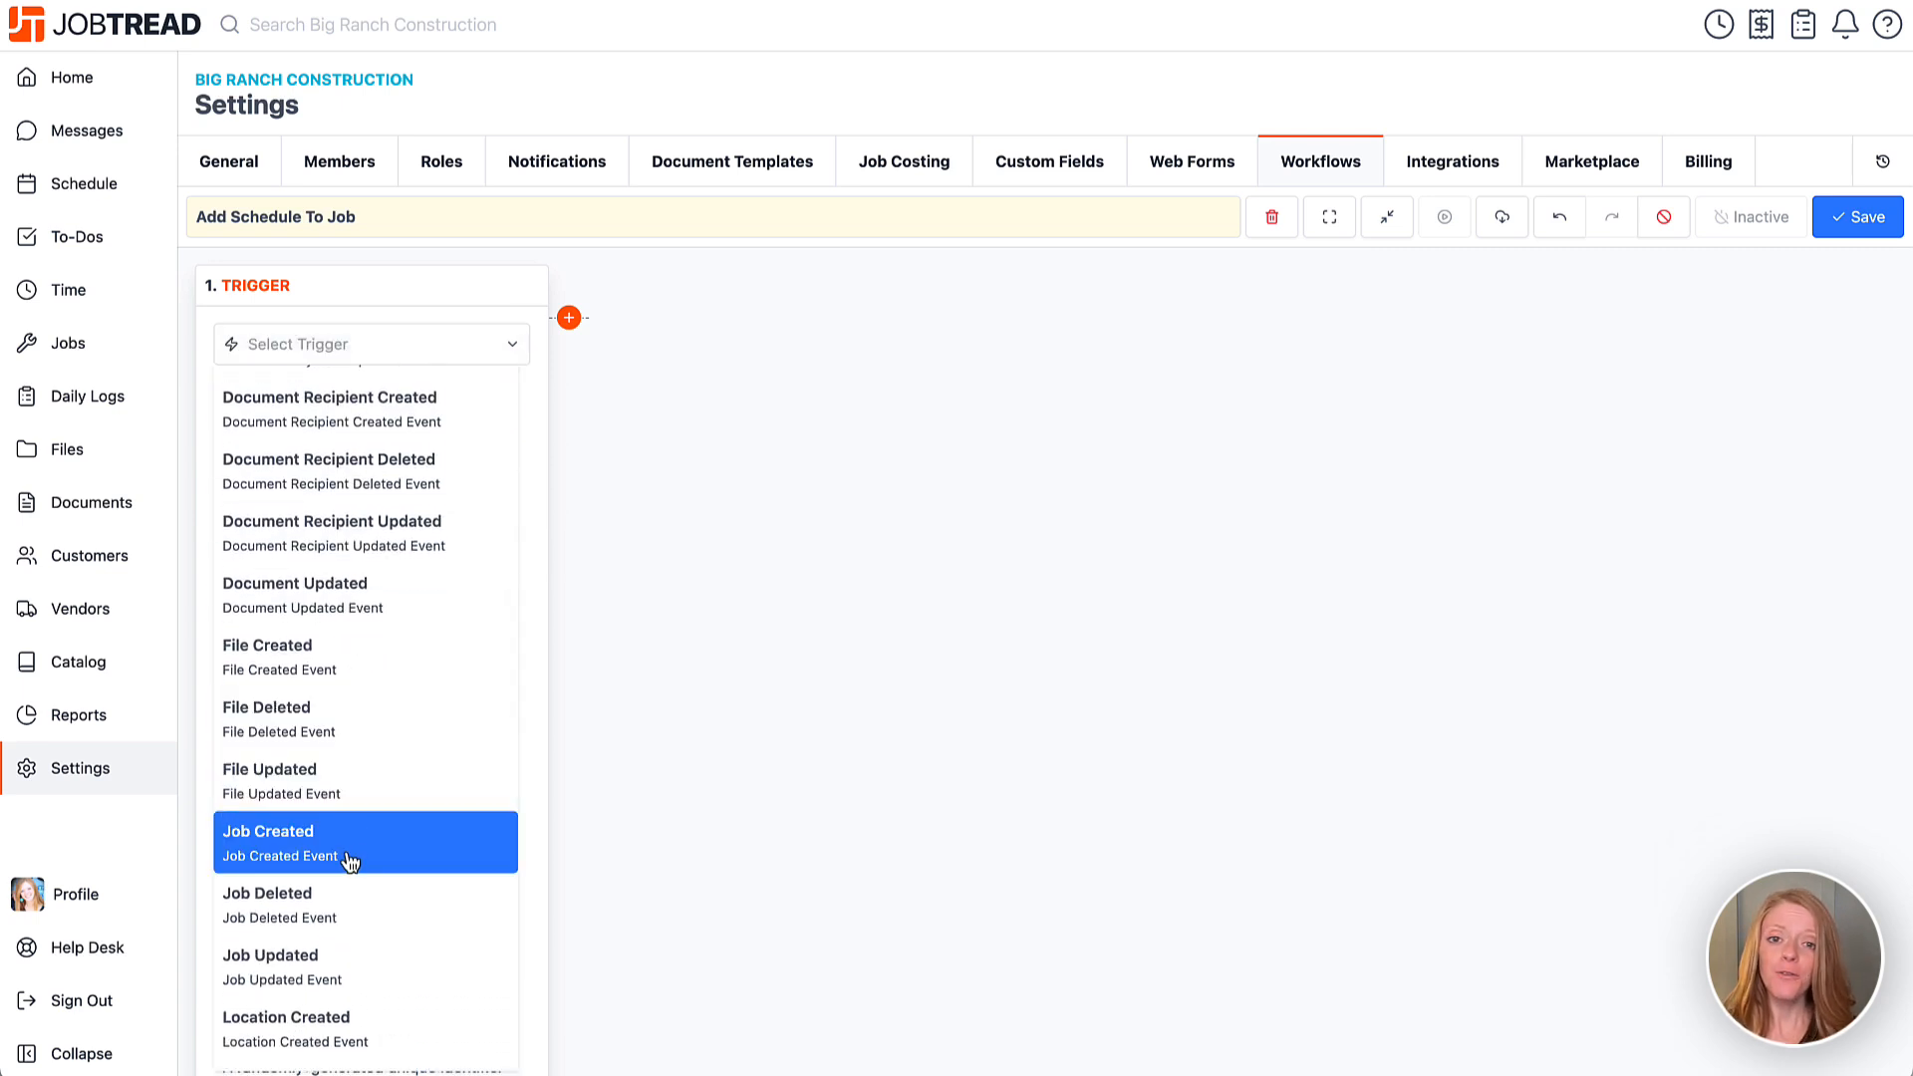
left_click(350, 863)
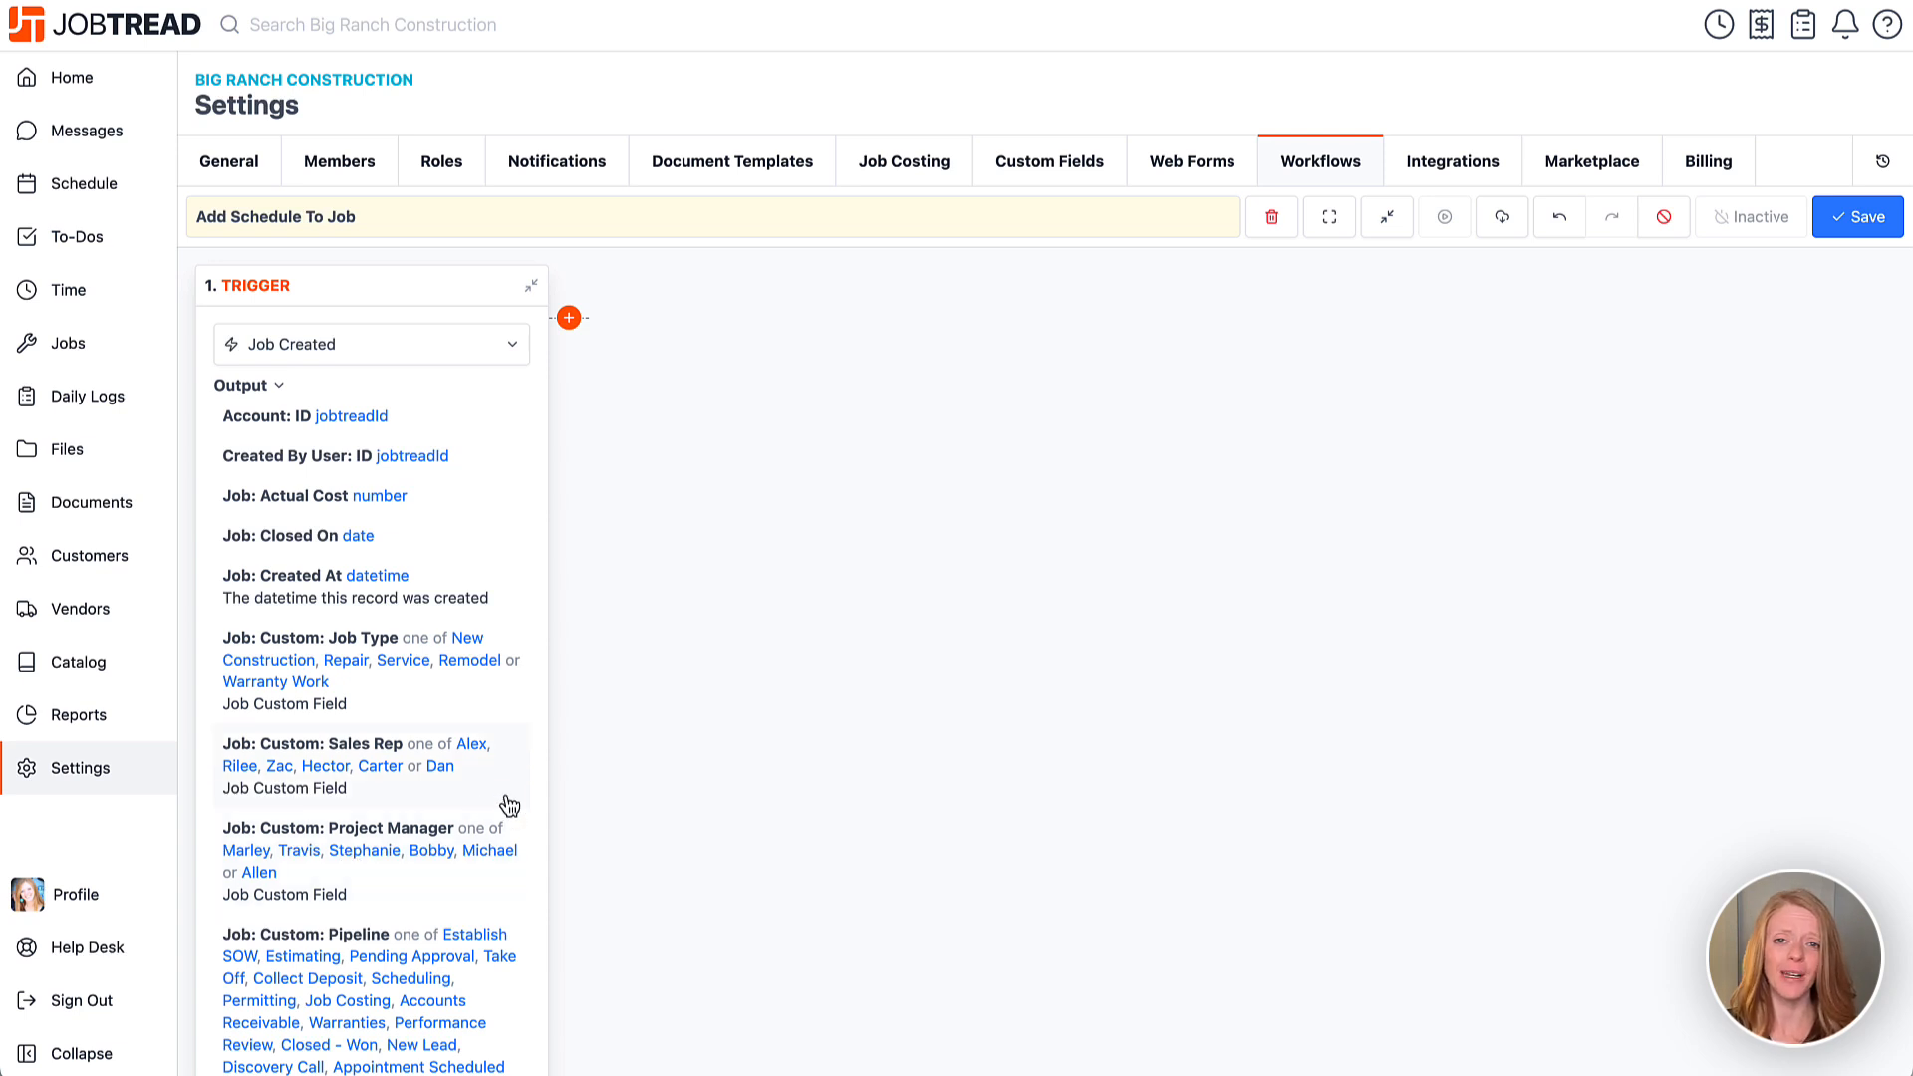
left_click(285, 388)
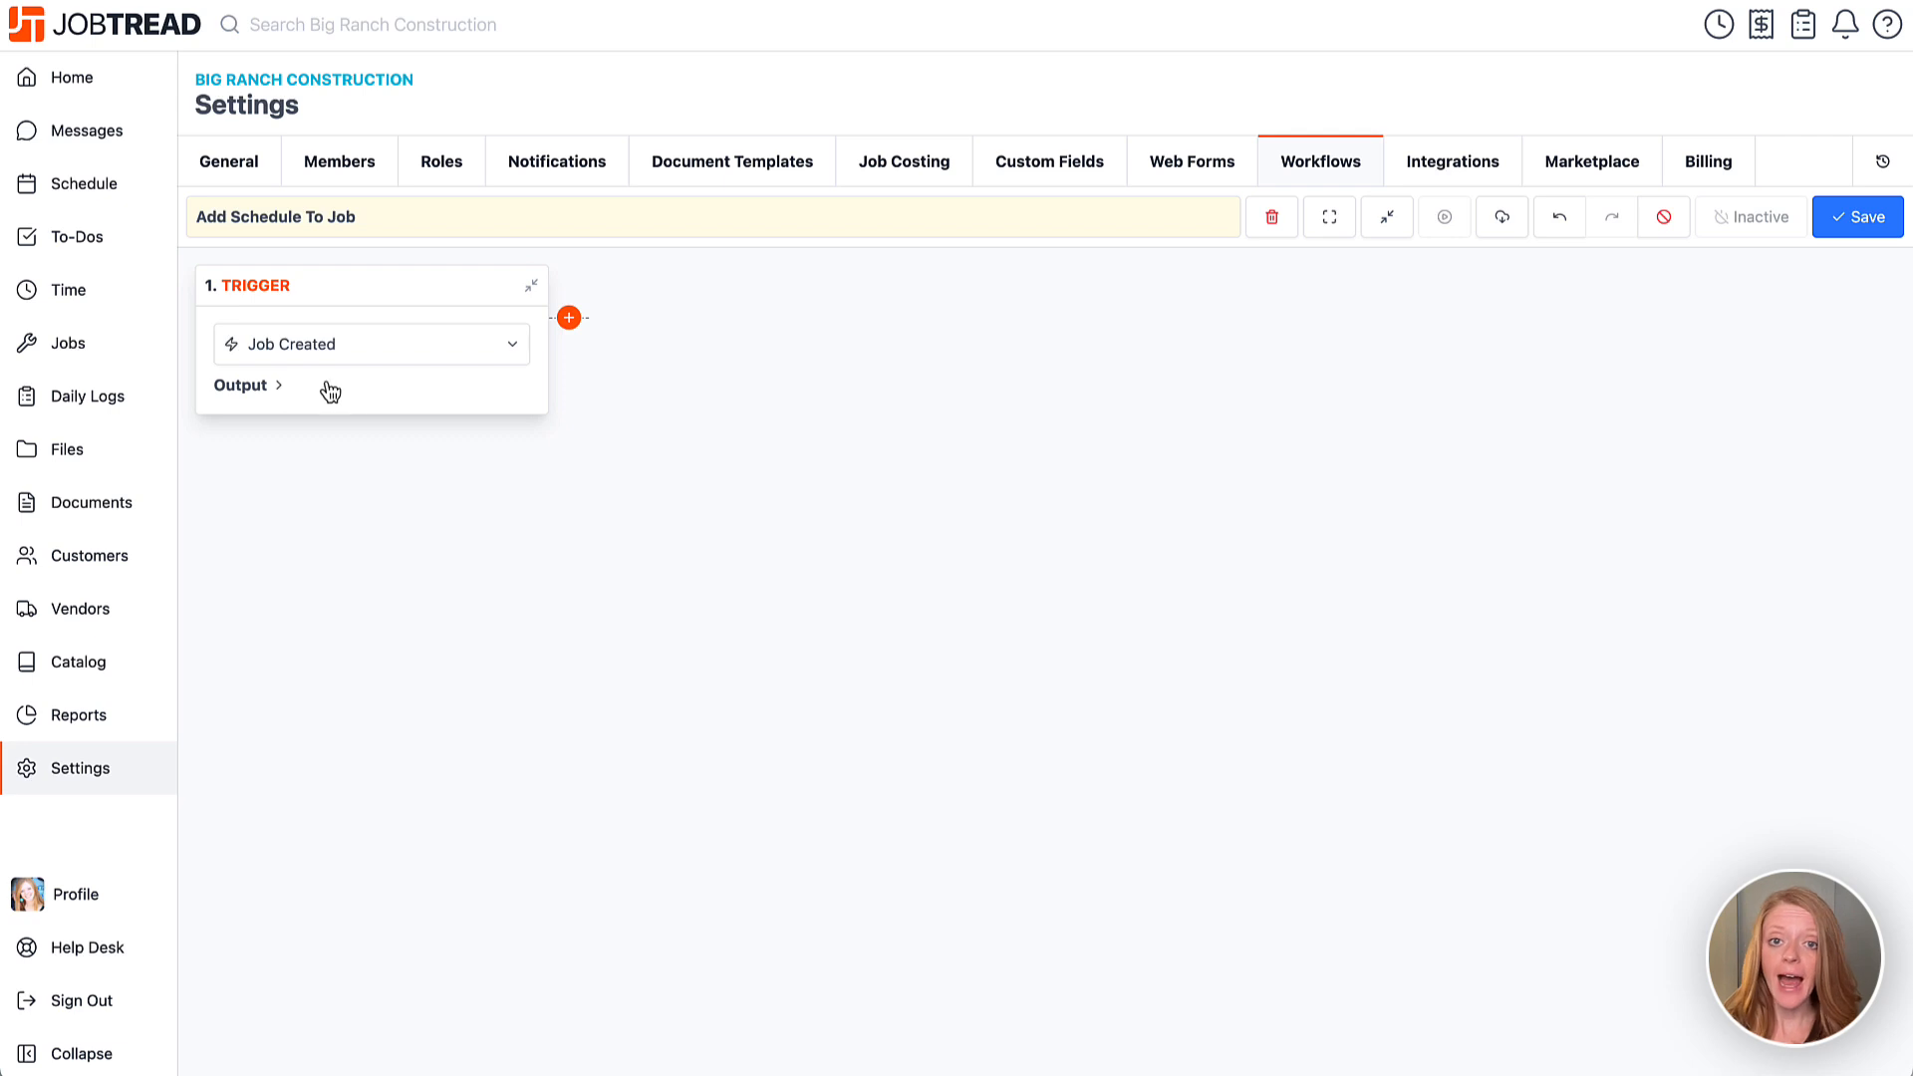
Add a blank Action step after the Job Created trigger and scroll through the action list.
left_click(569, 317)
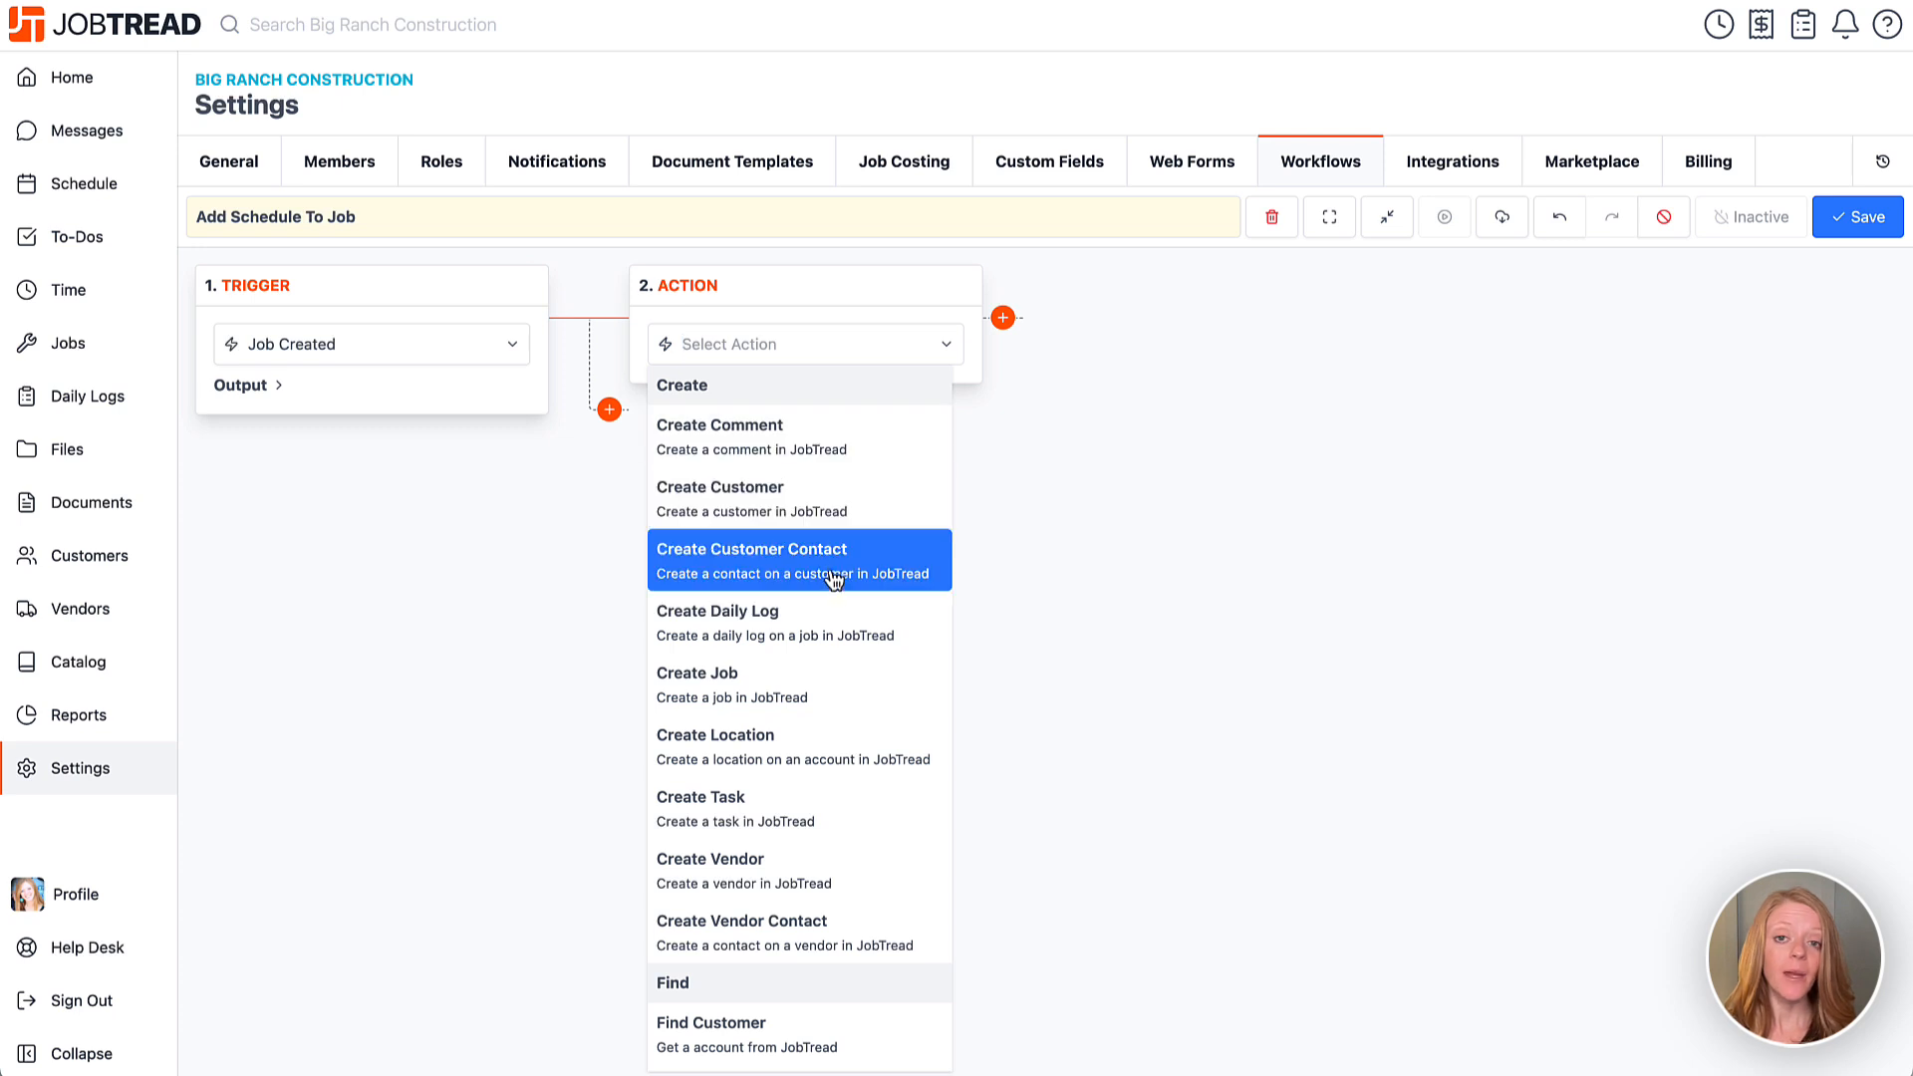
scroll(835, 581, "down", 3)
scroll(835, 581, "down", 9)
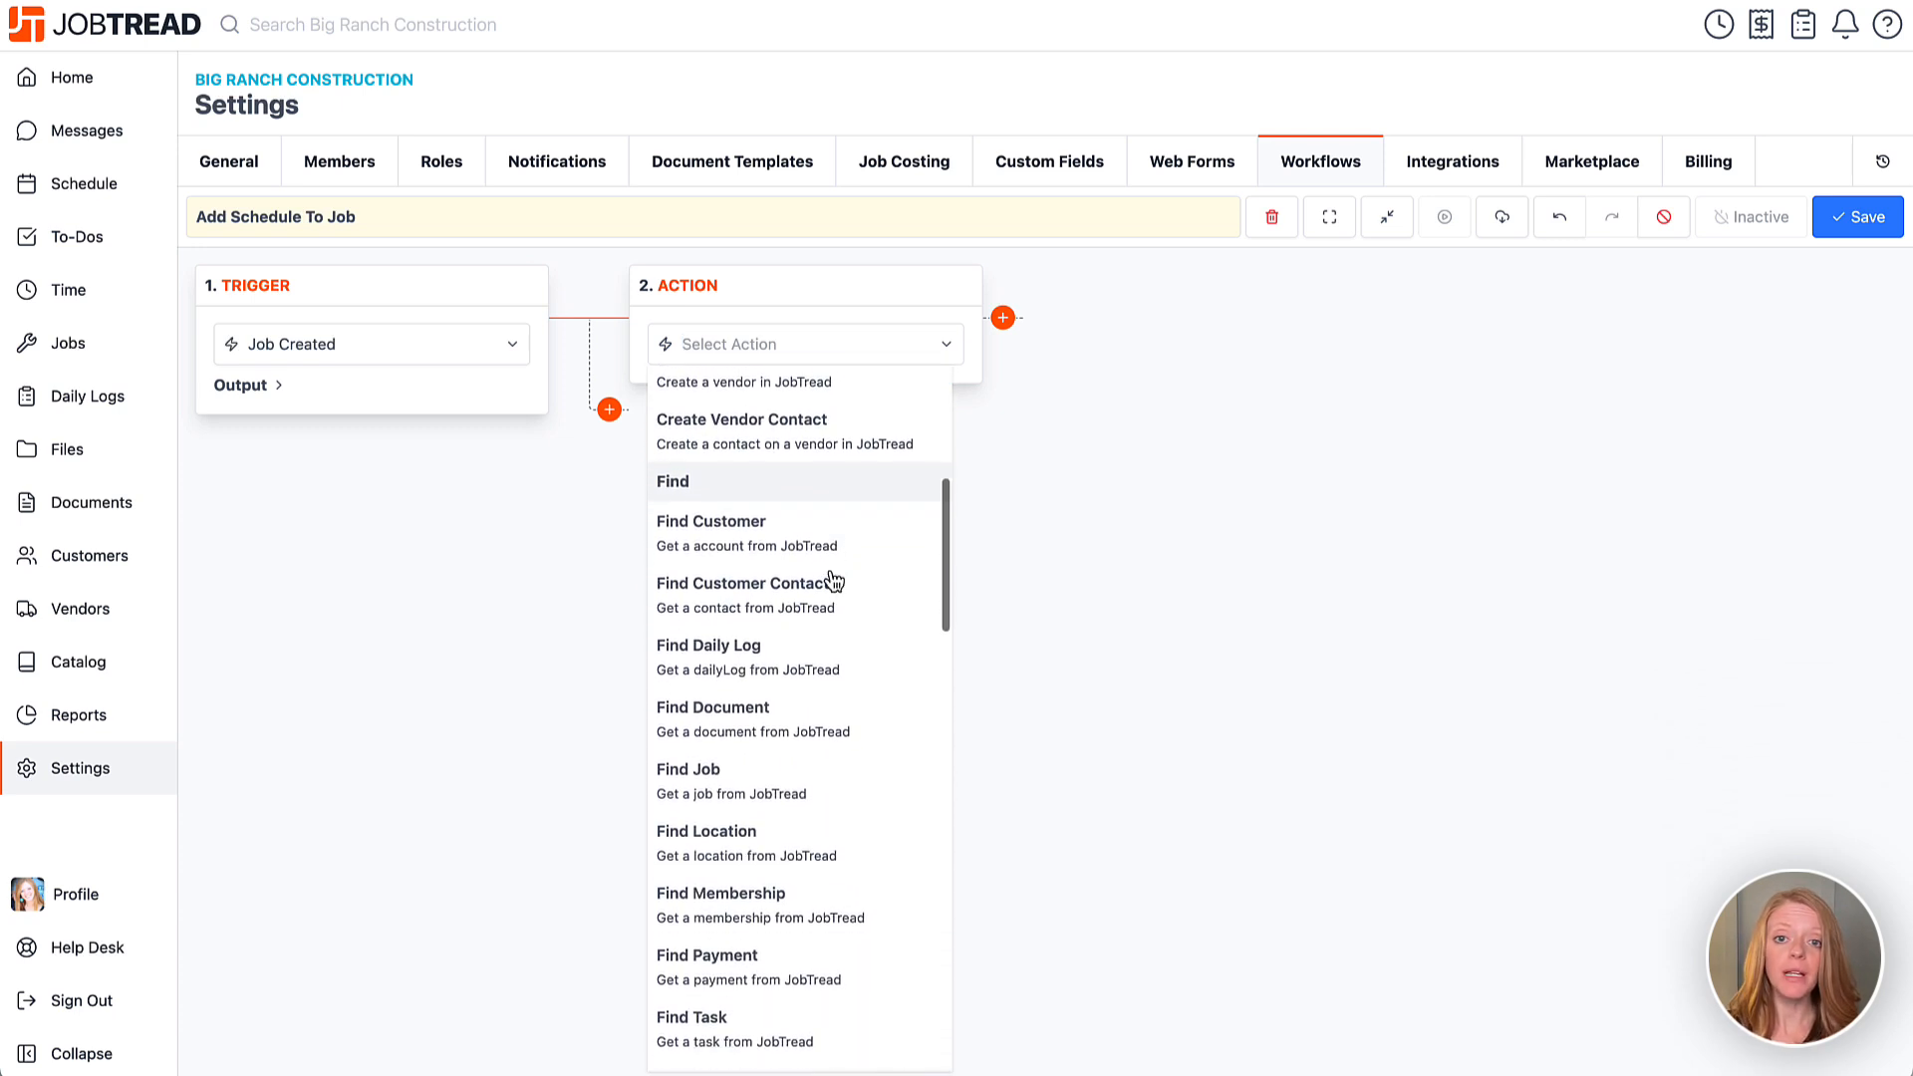
scroll(835, 581, "down", 1)
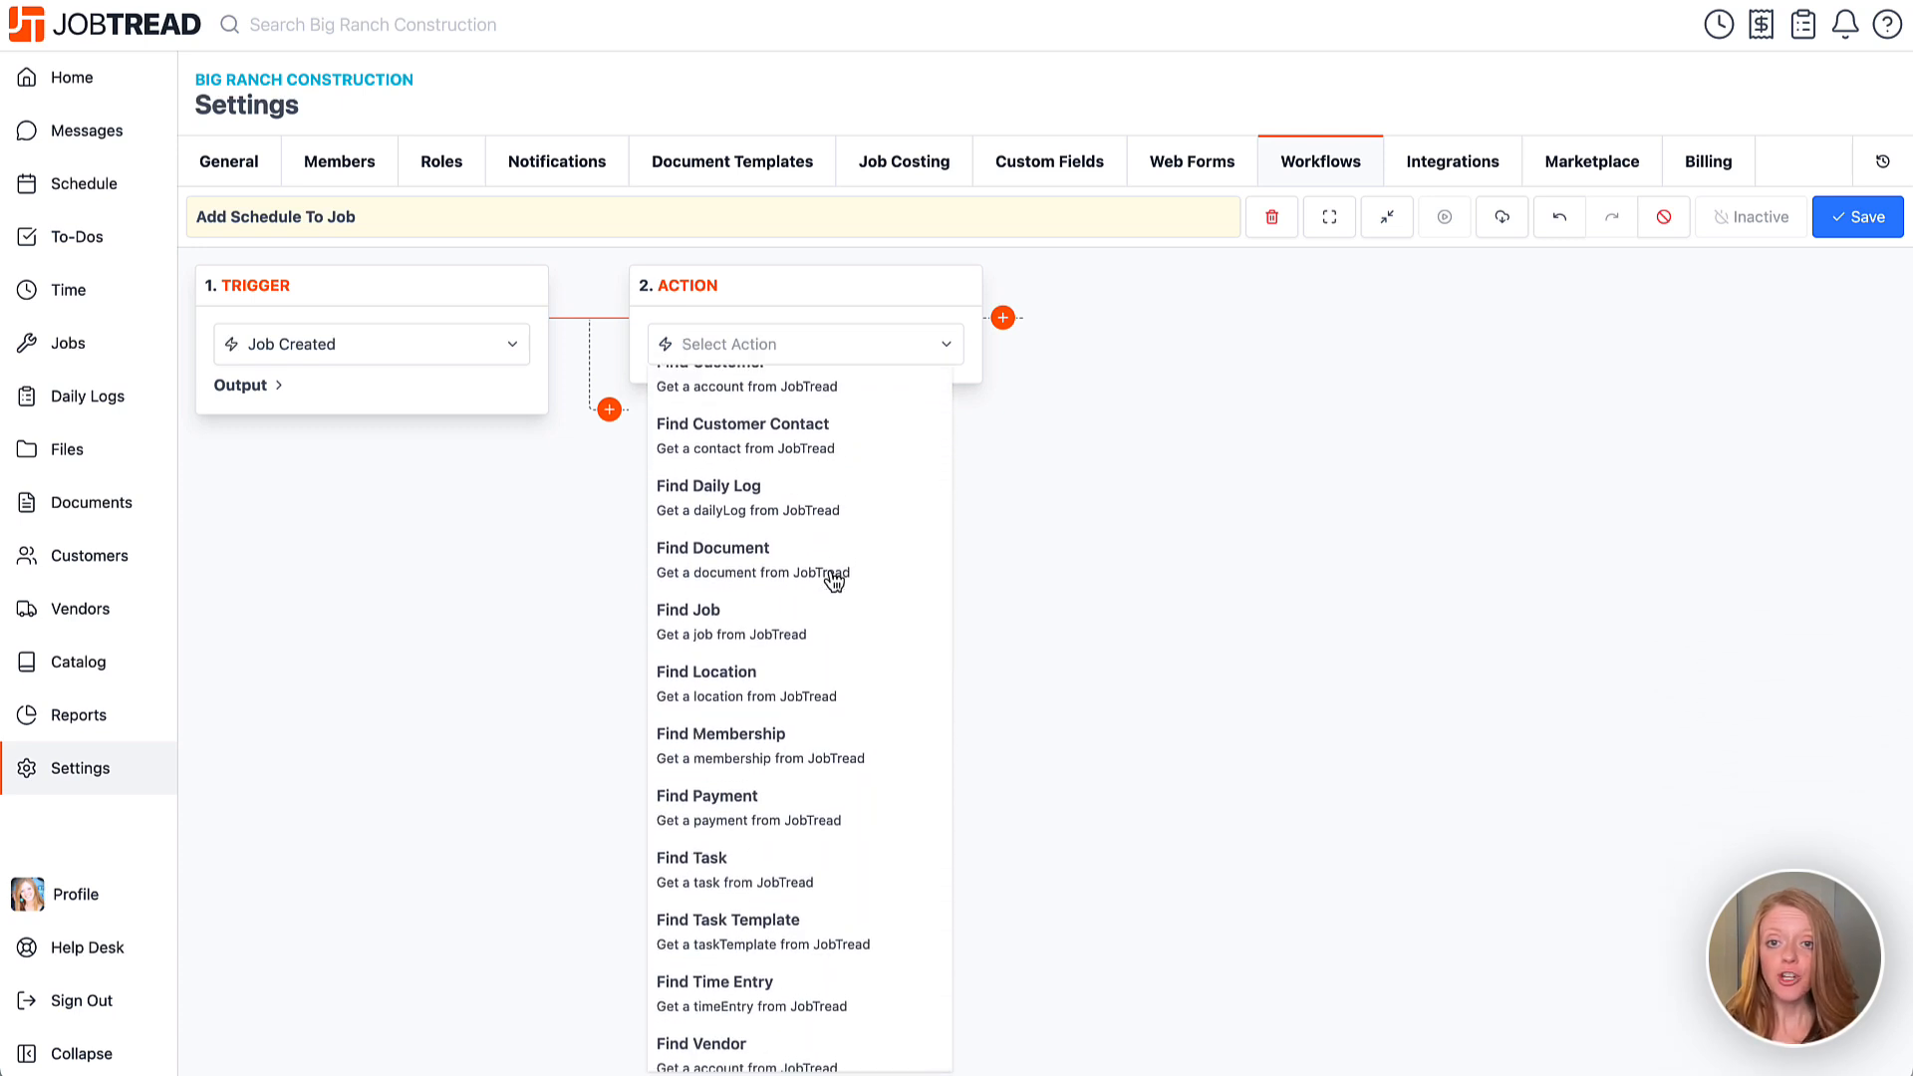
scroll(835, 581, "down", 13)
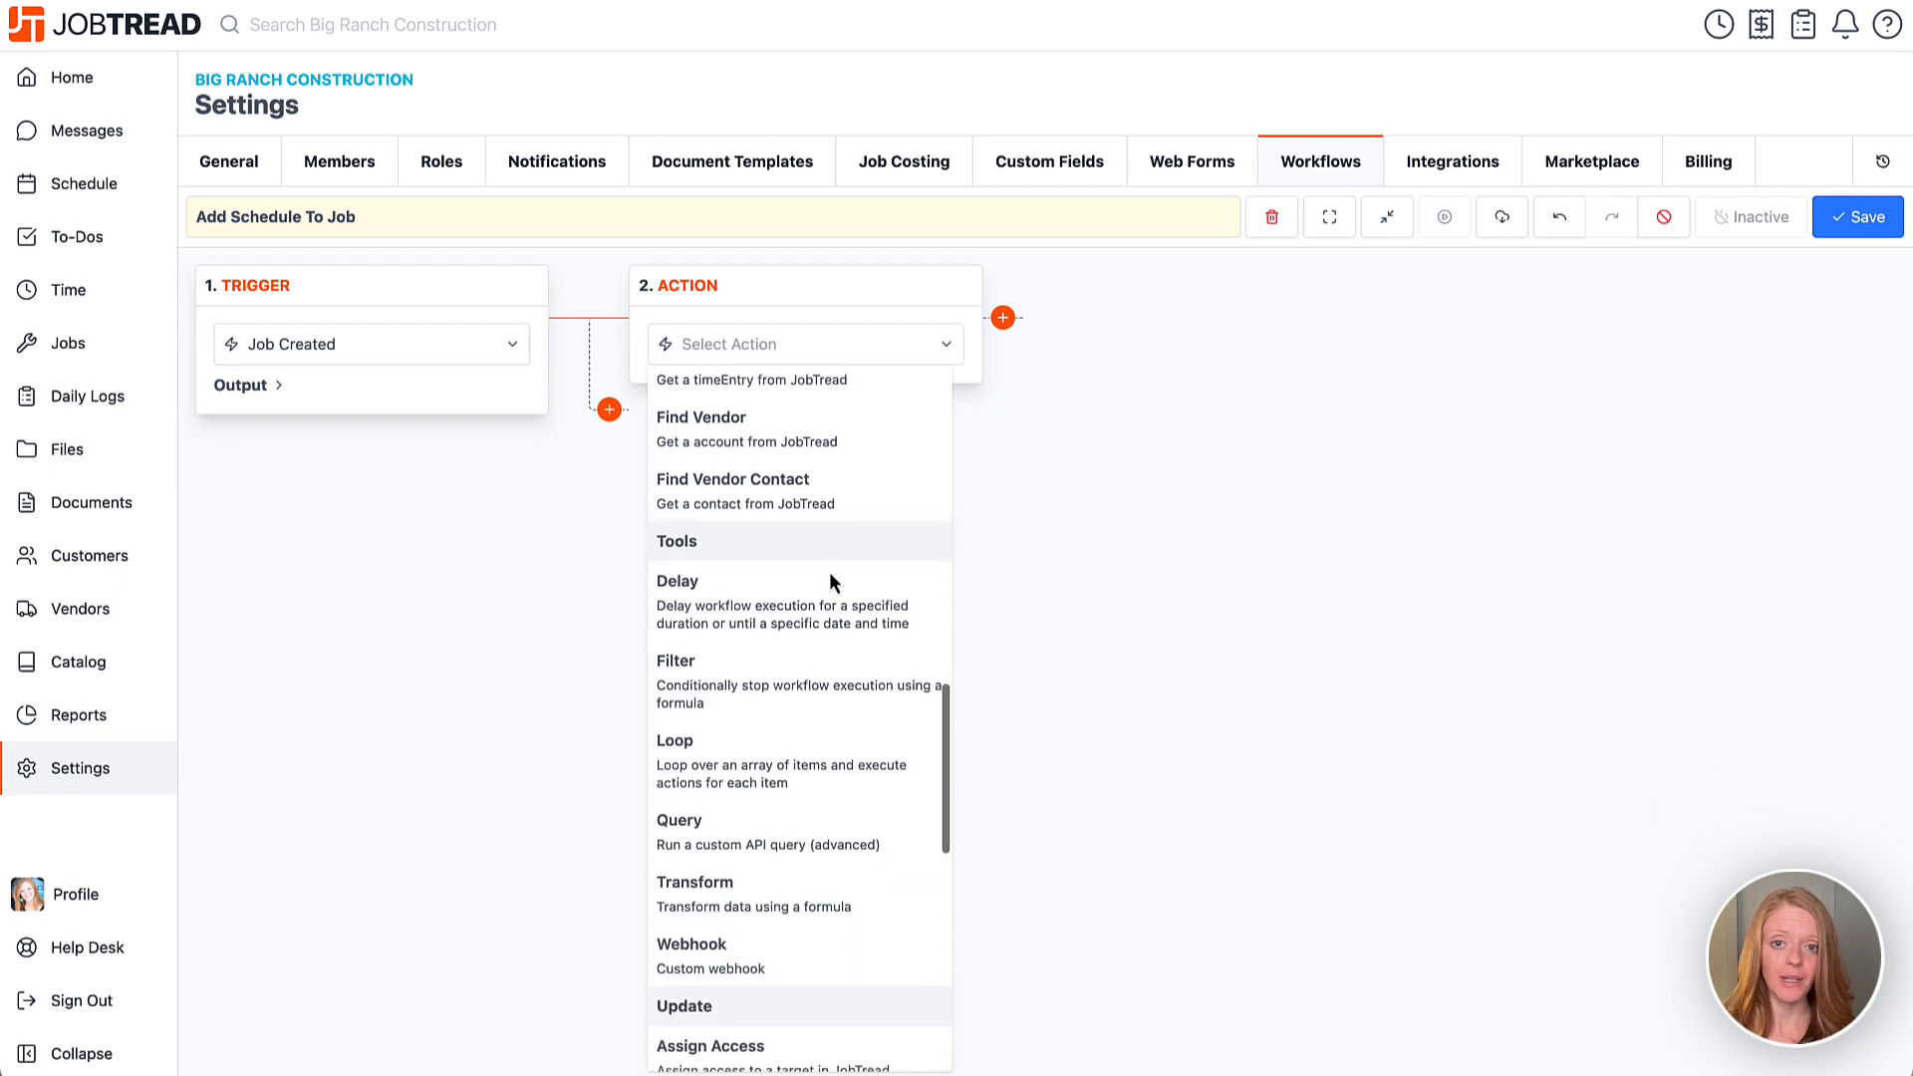
scroll(835, 581, "down", 8)
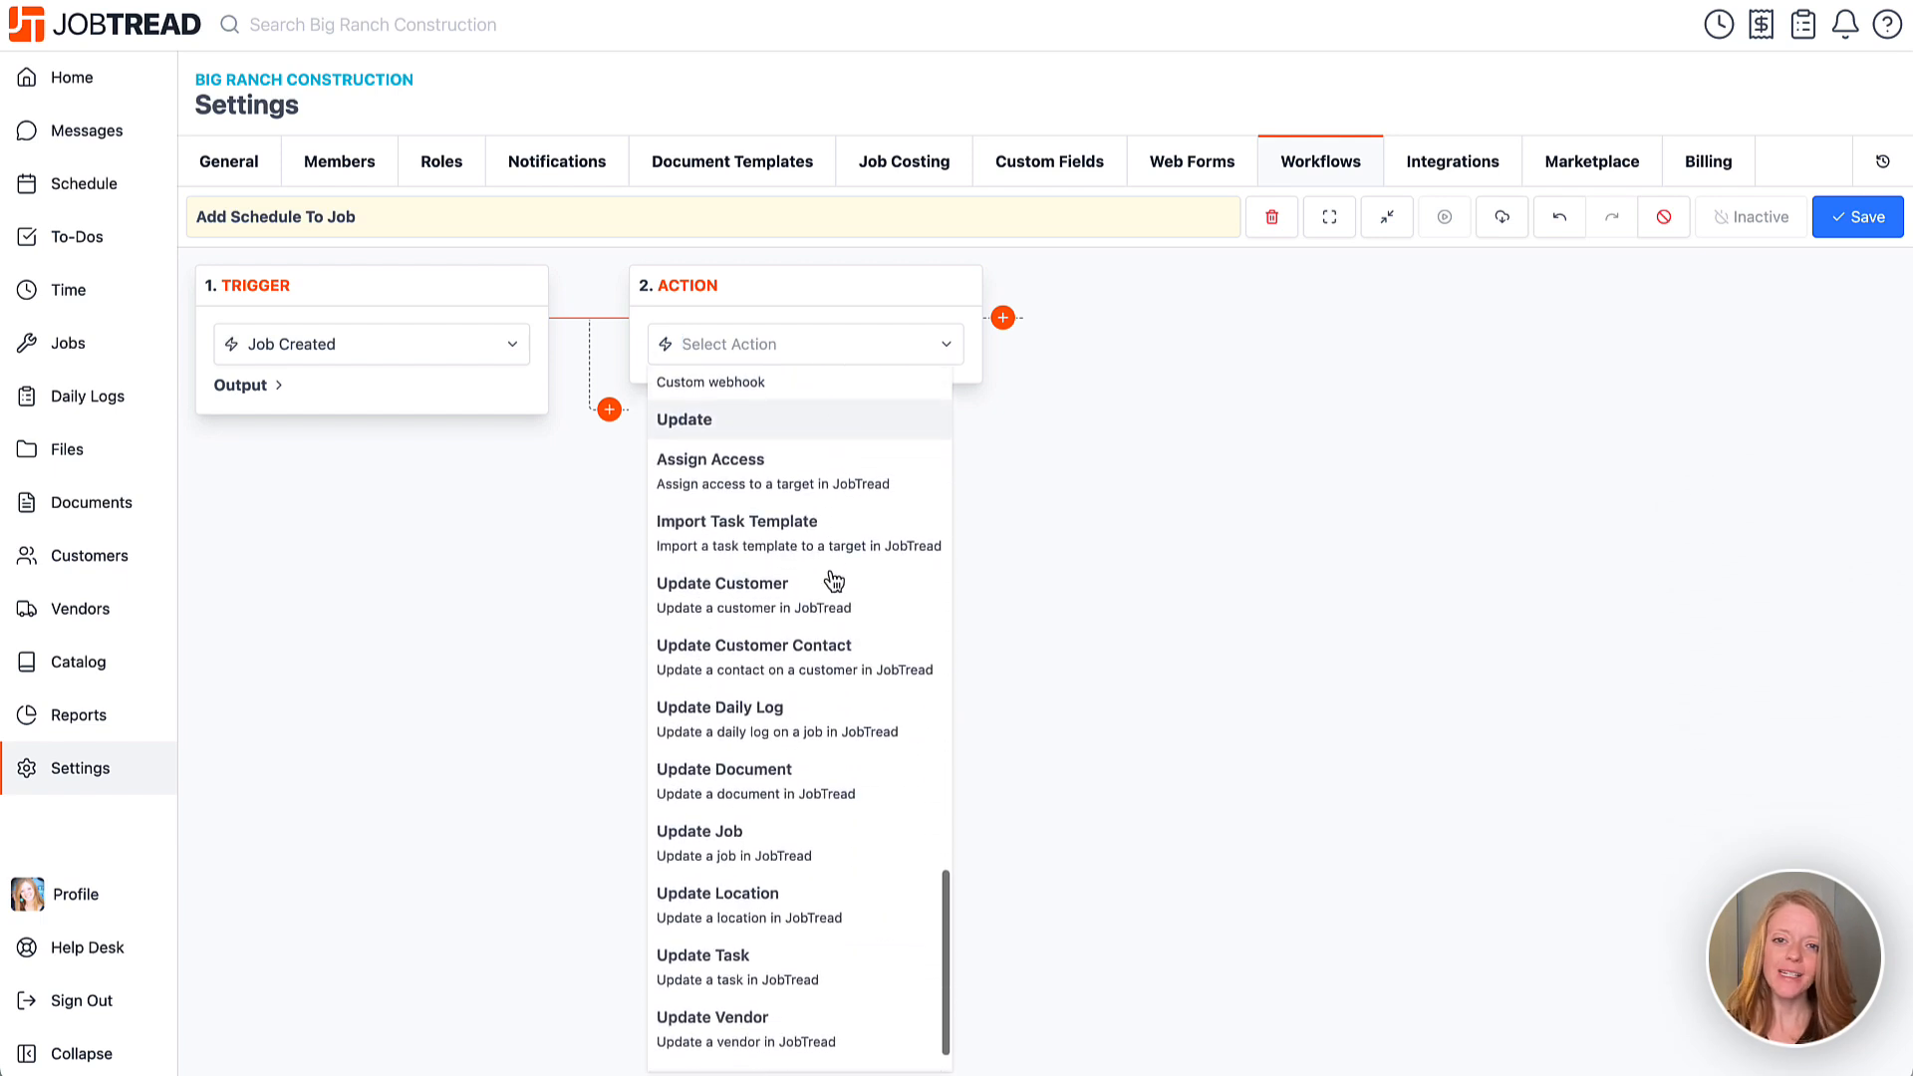
Set the action to Import Task Template, leaving Run As User unchecked after trying a user.
left_click(833, 551)
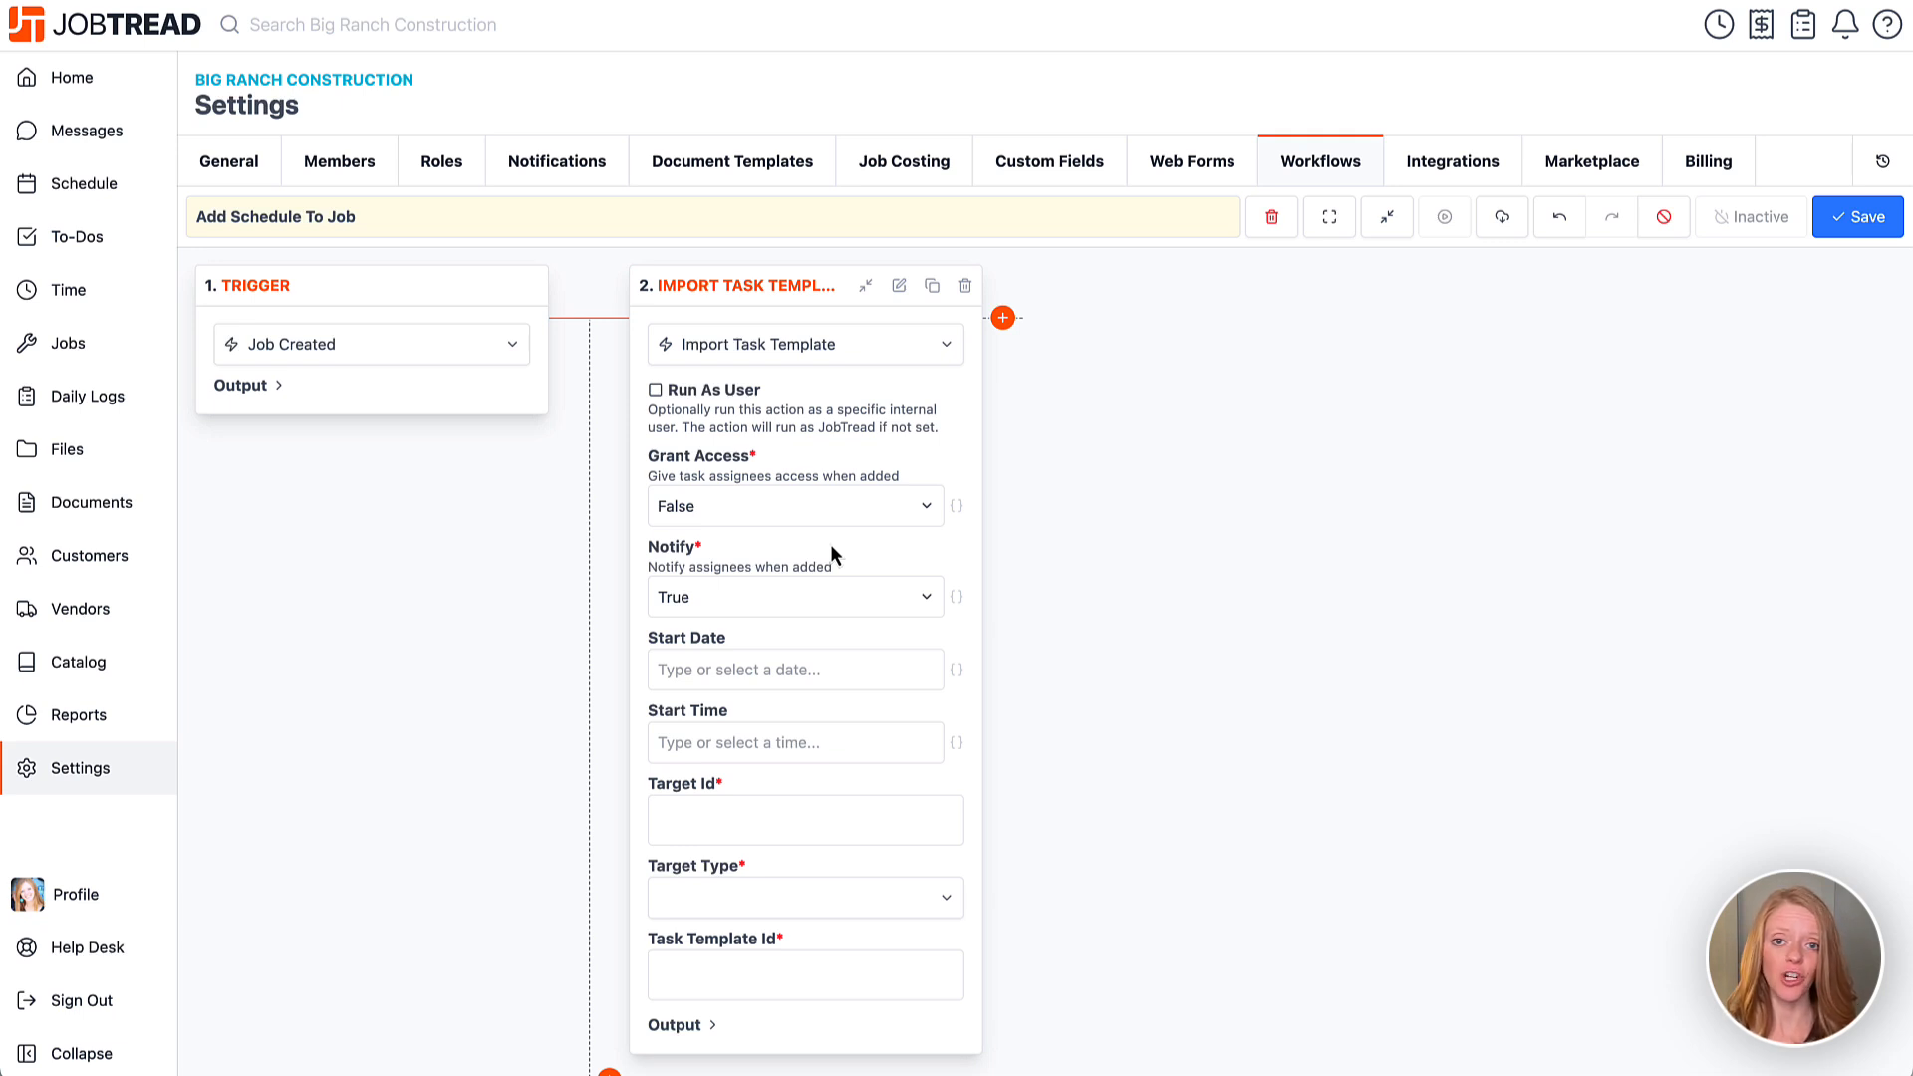
left_click(657, 390)
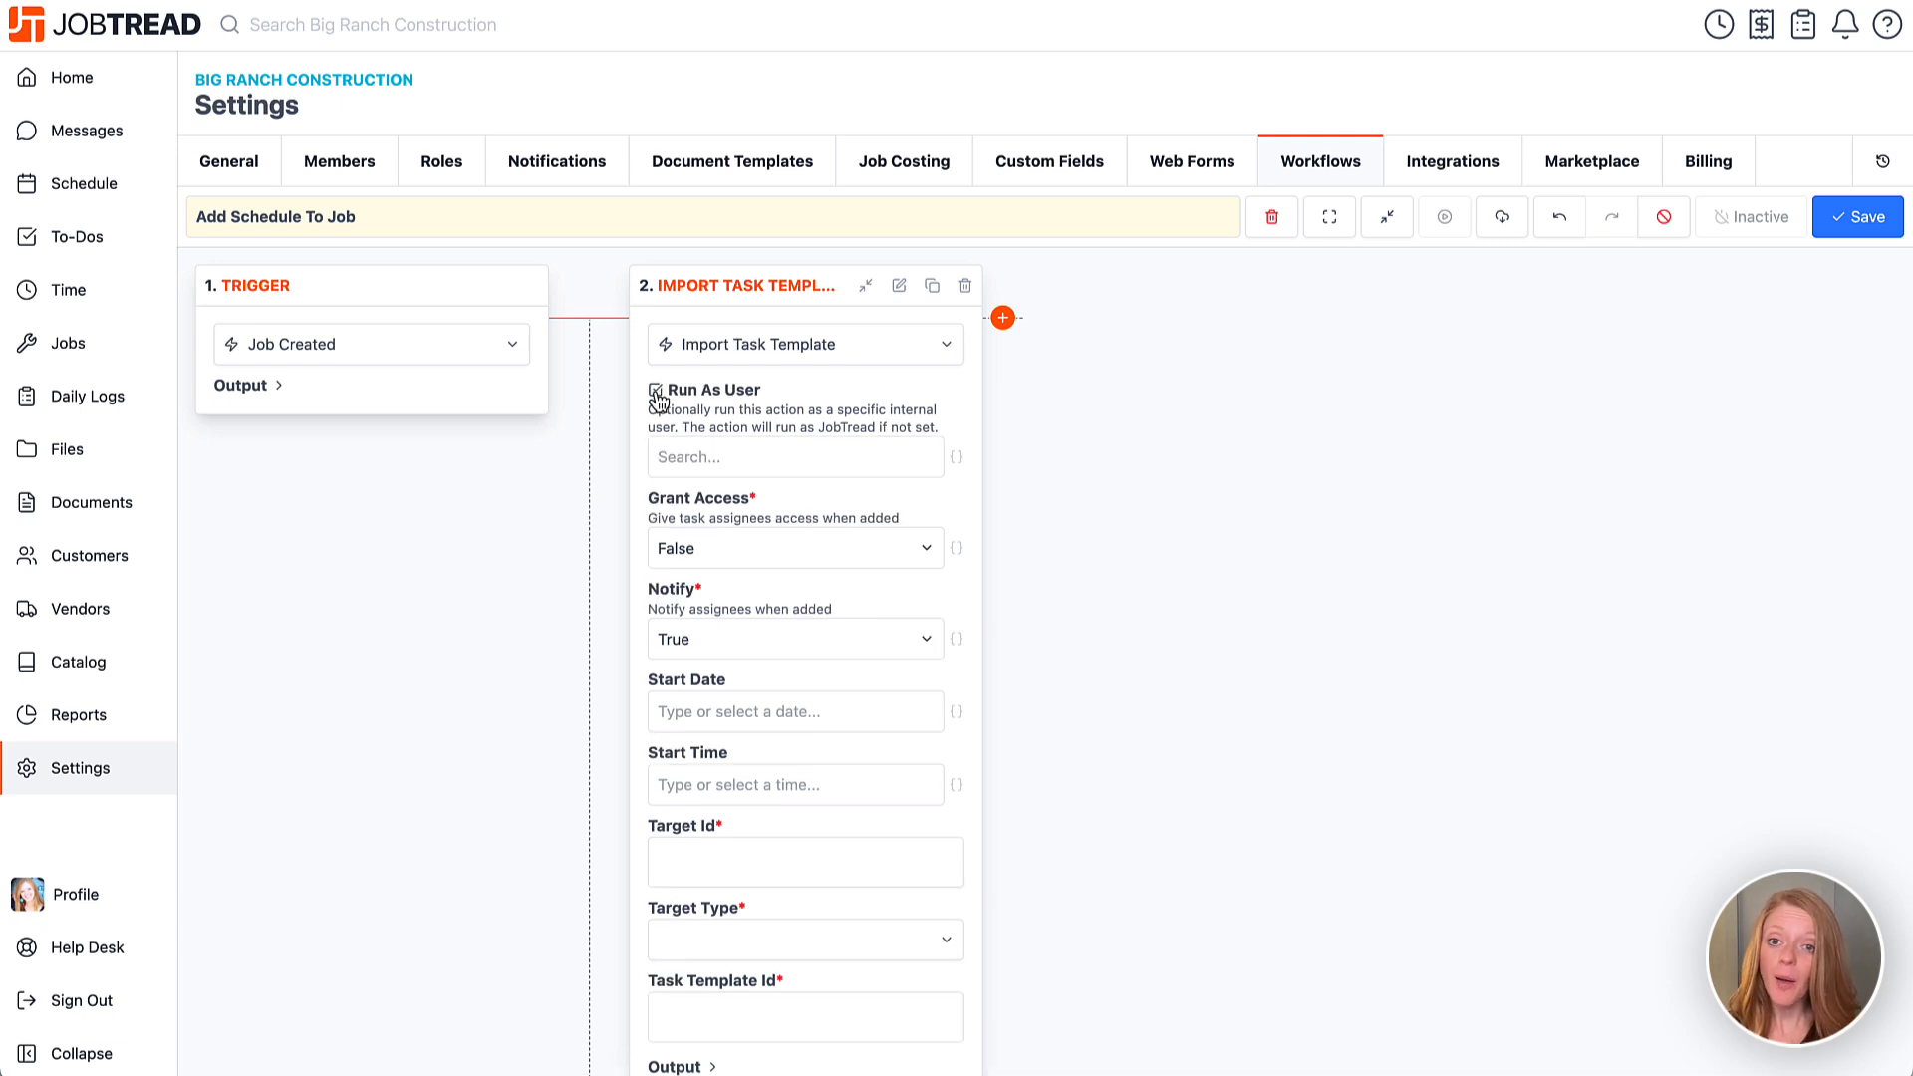
left_click(687, 457)
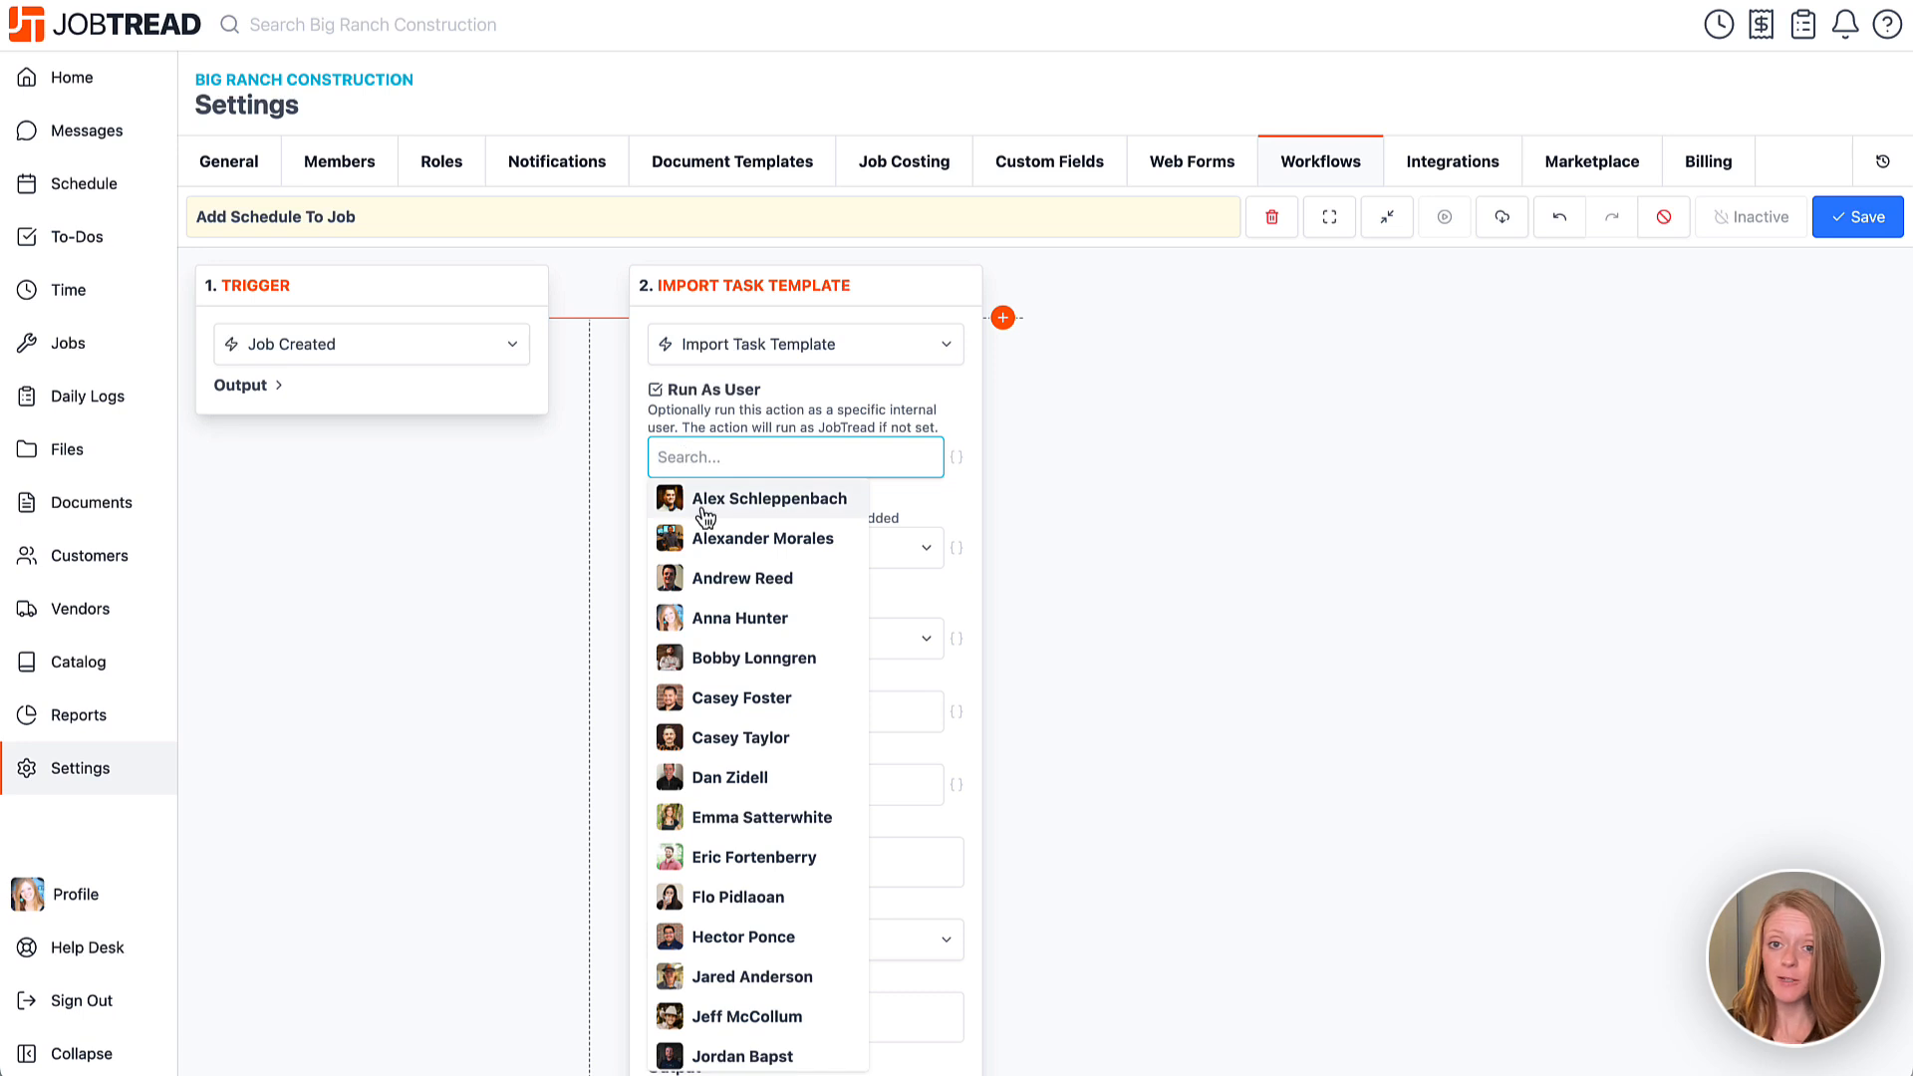
left_click(702, 506)
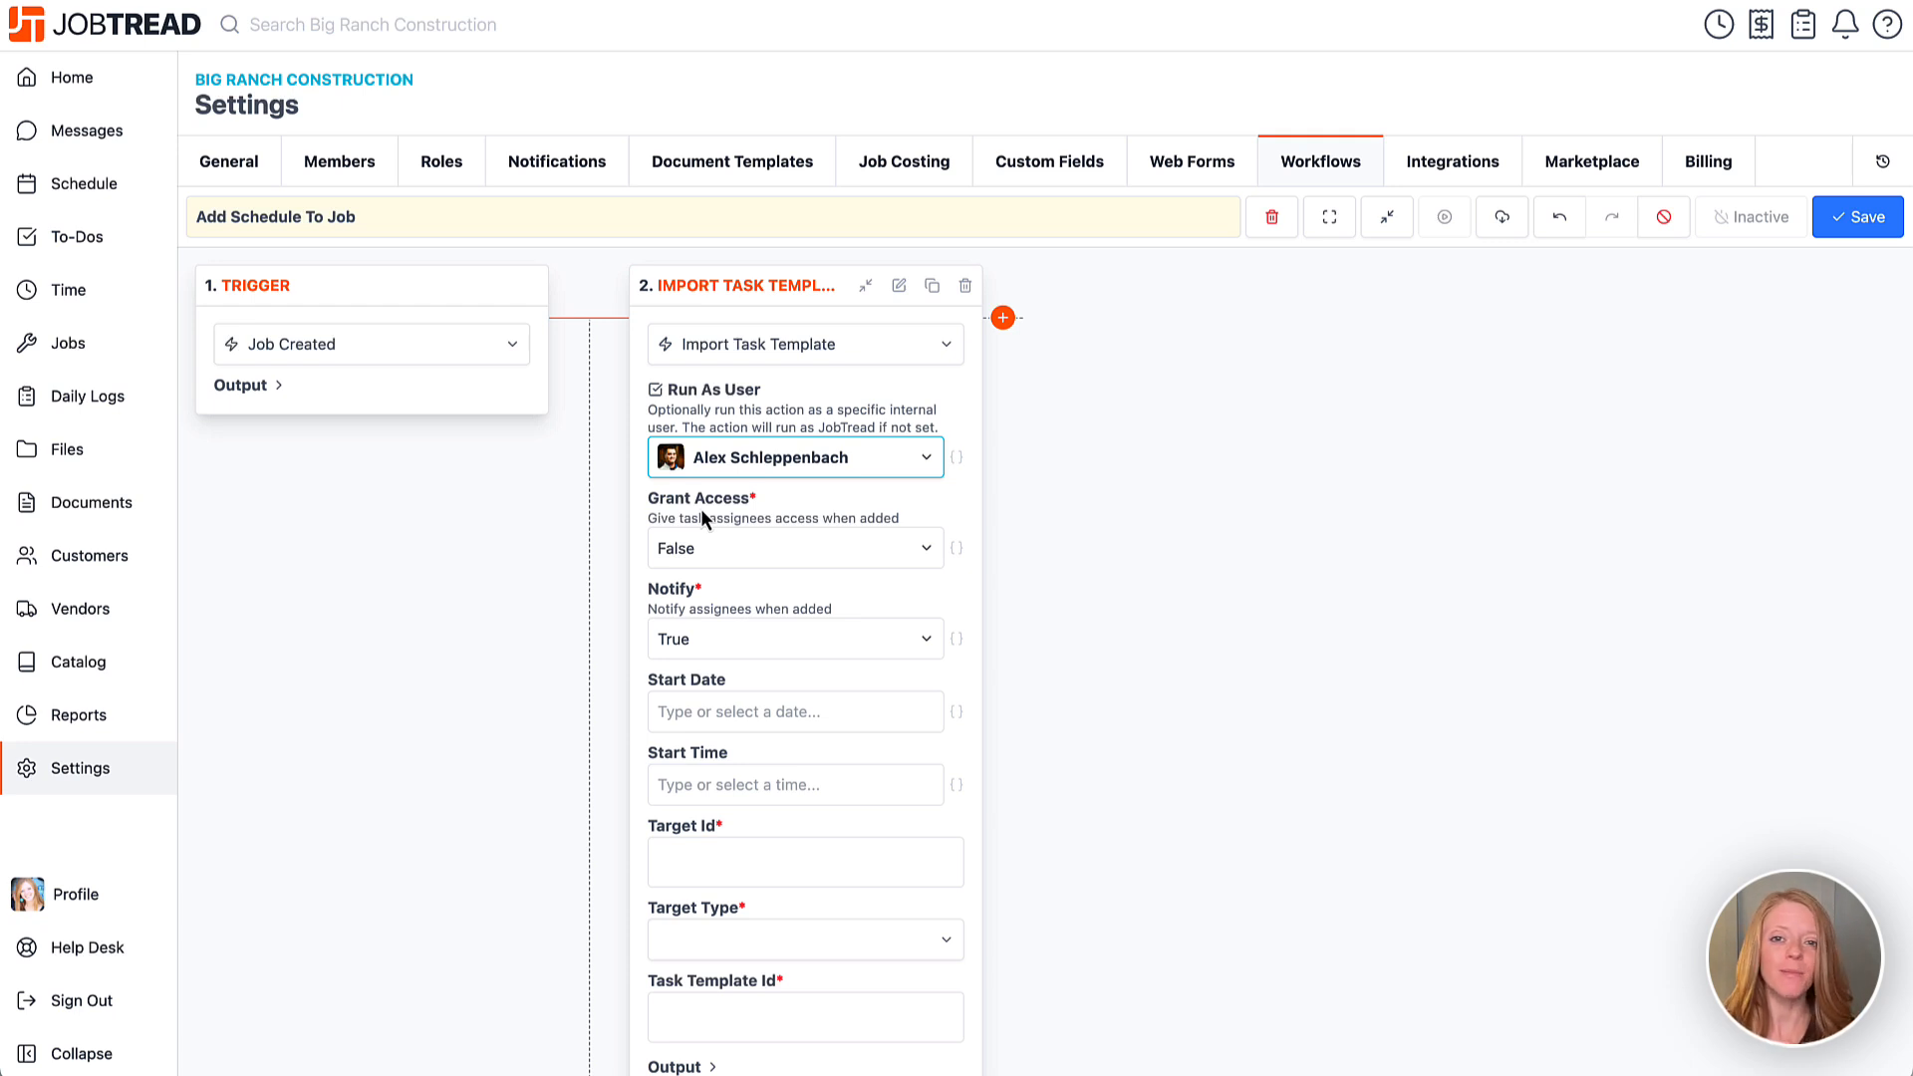
left_click(656, 390)
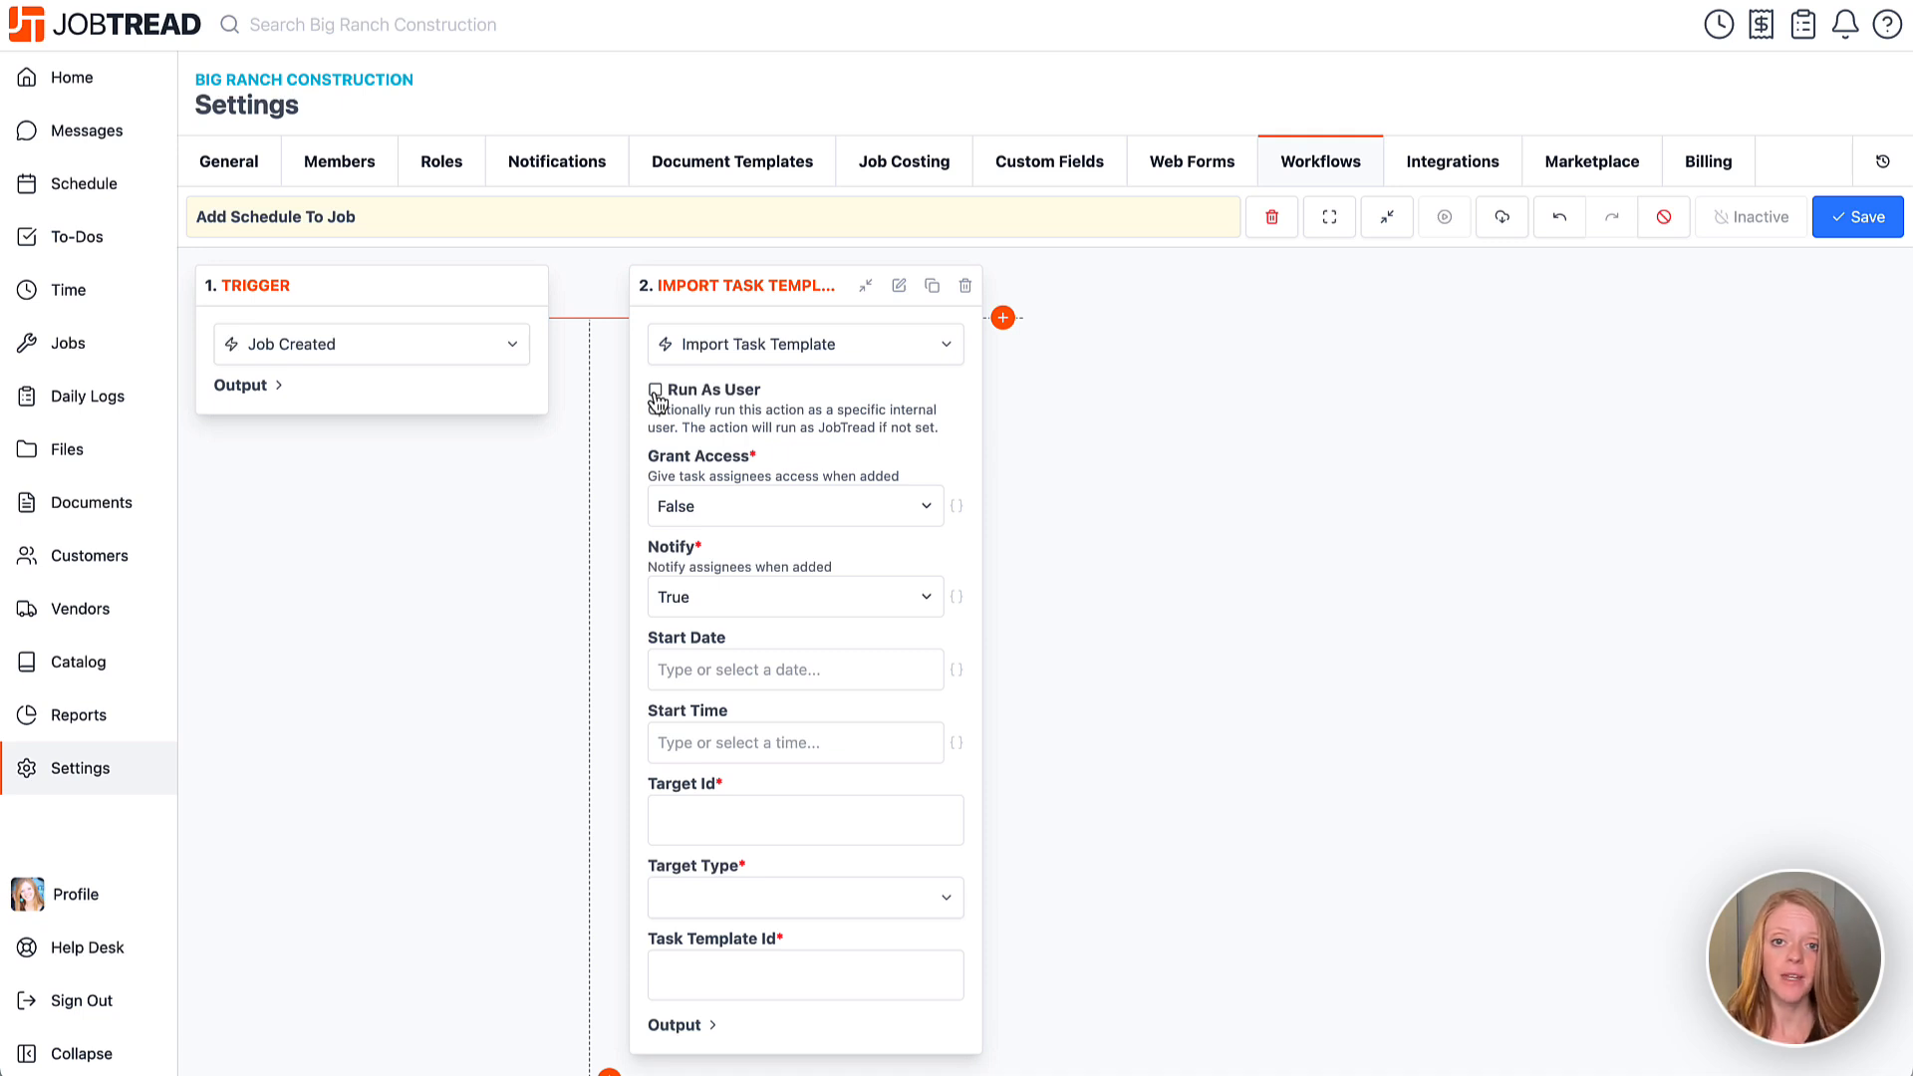
Keep Grant Access at False and switch Notify to False on the Import Task Template action.
left_click(749, 510)
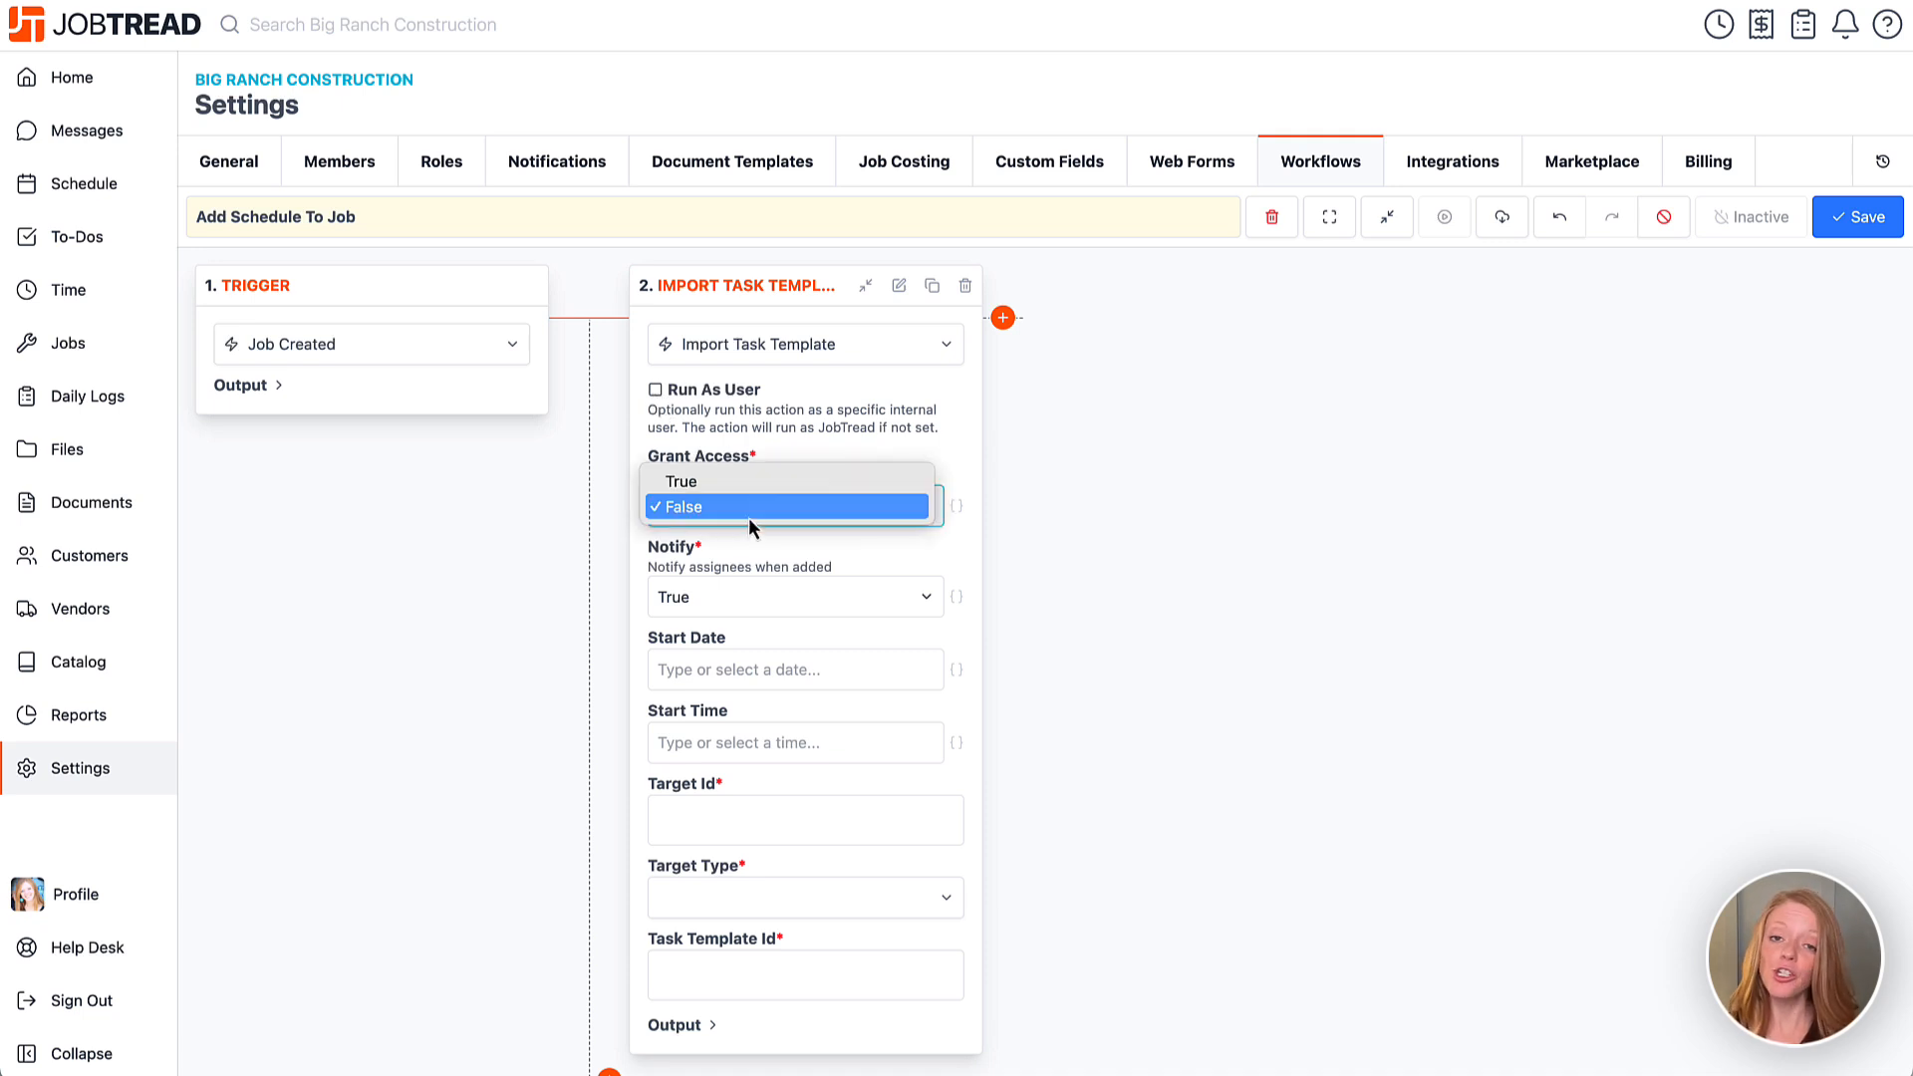
left_click(749, 510)
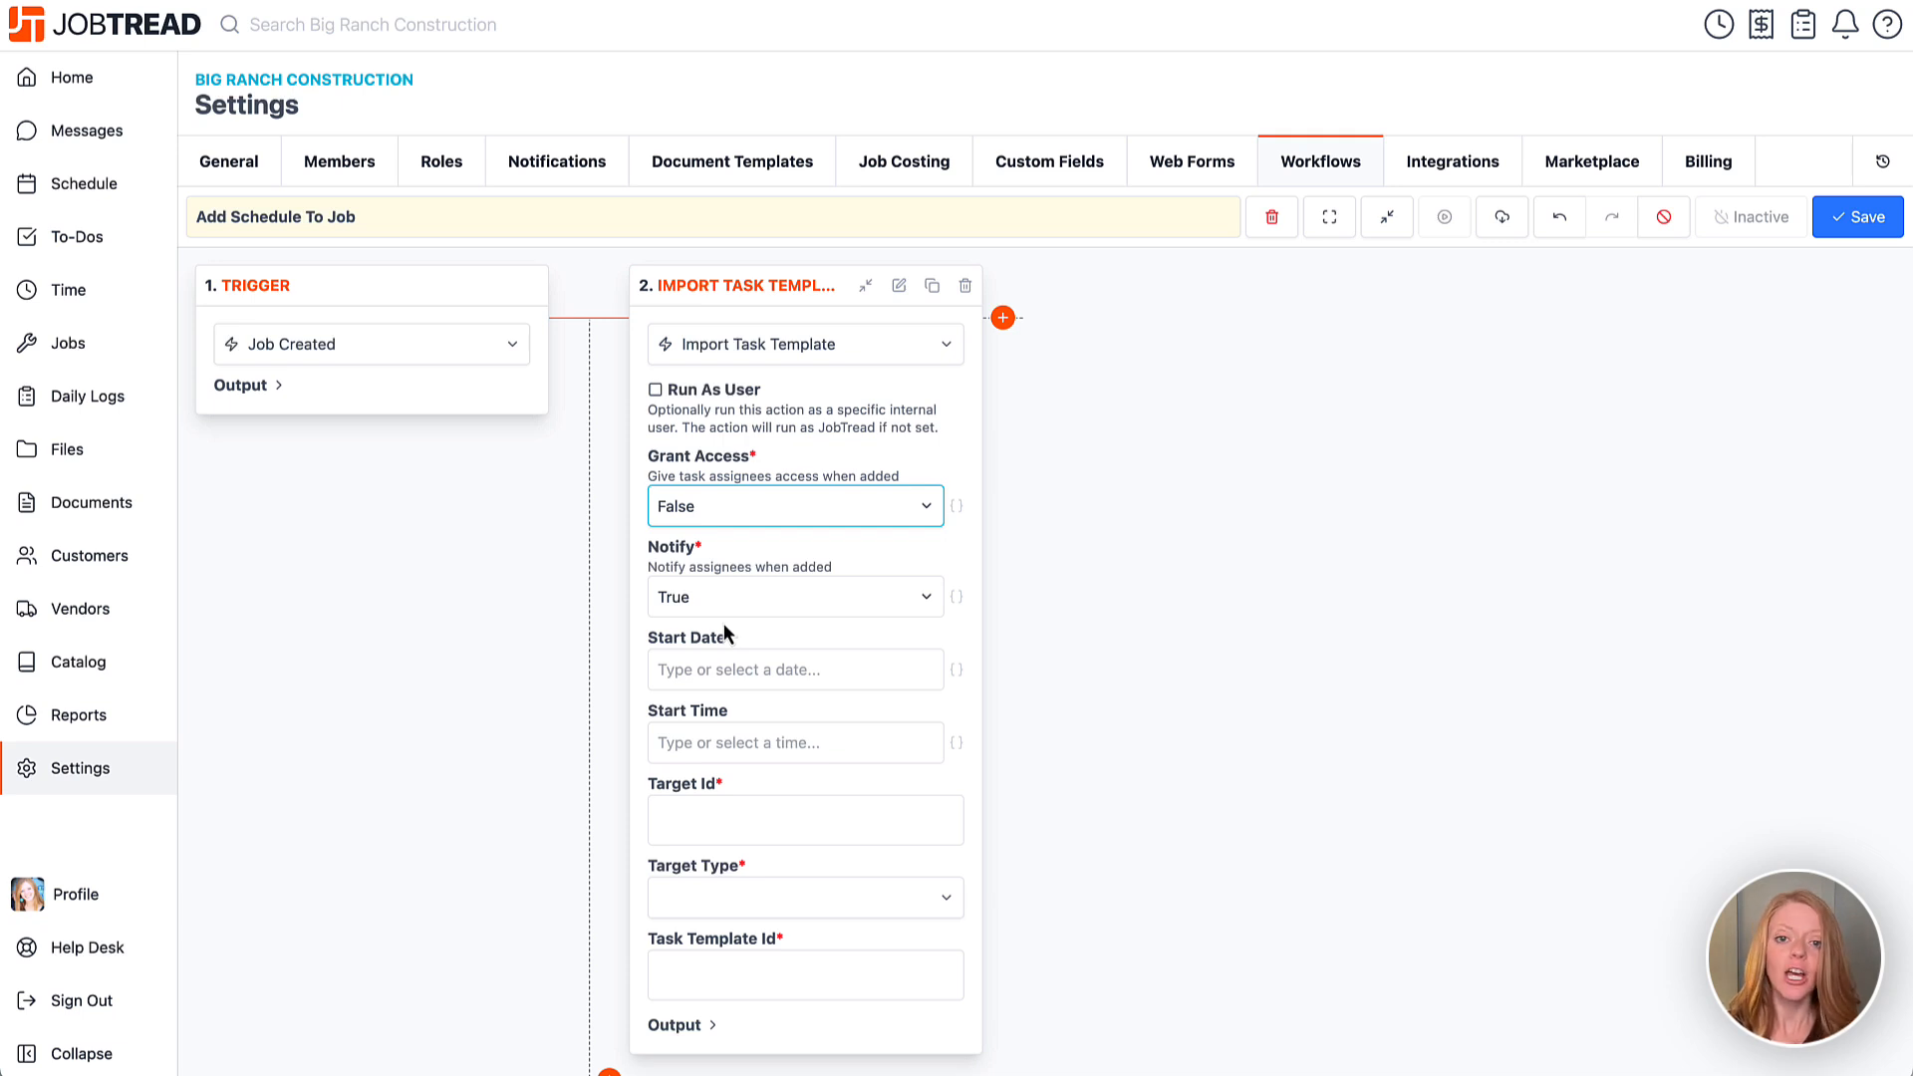
left_click(731, 612)
left_click(723, 625)
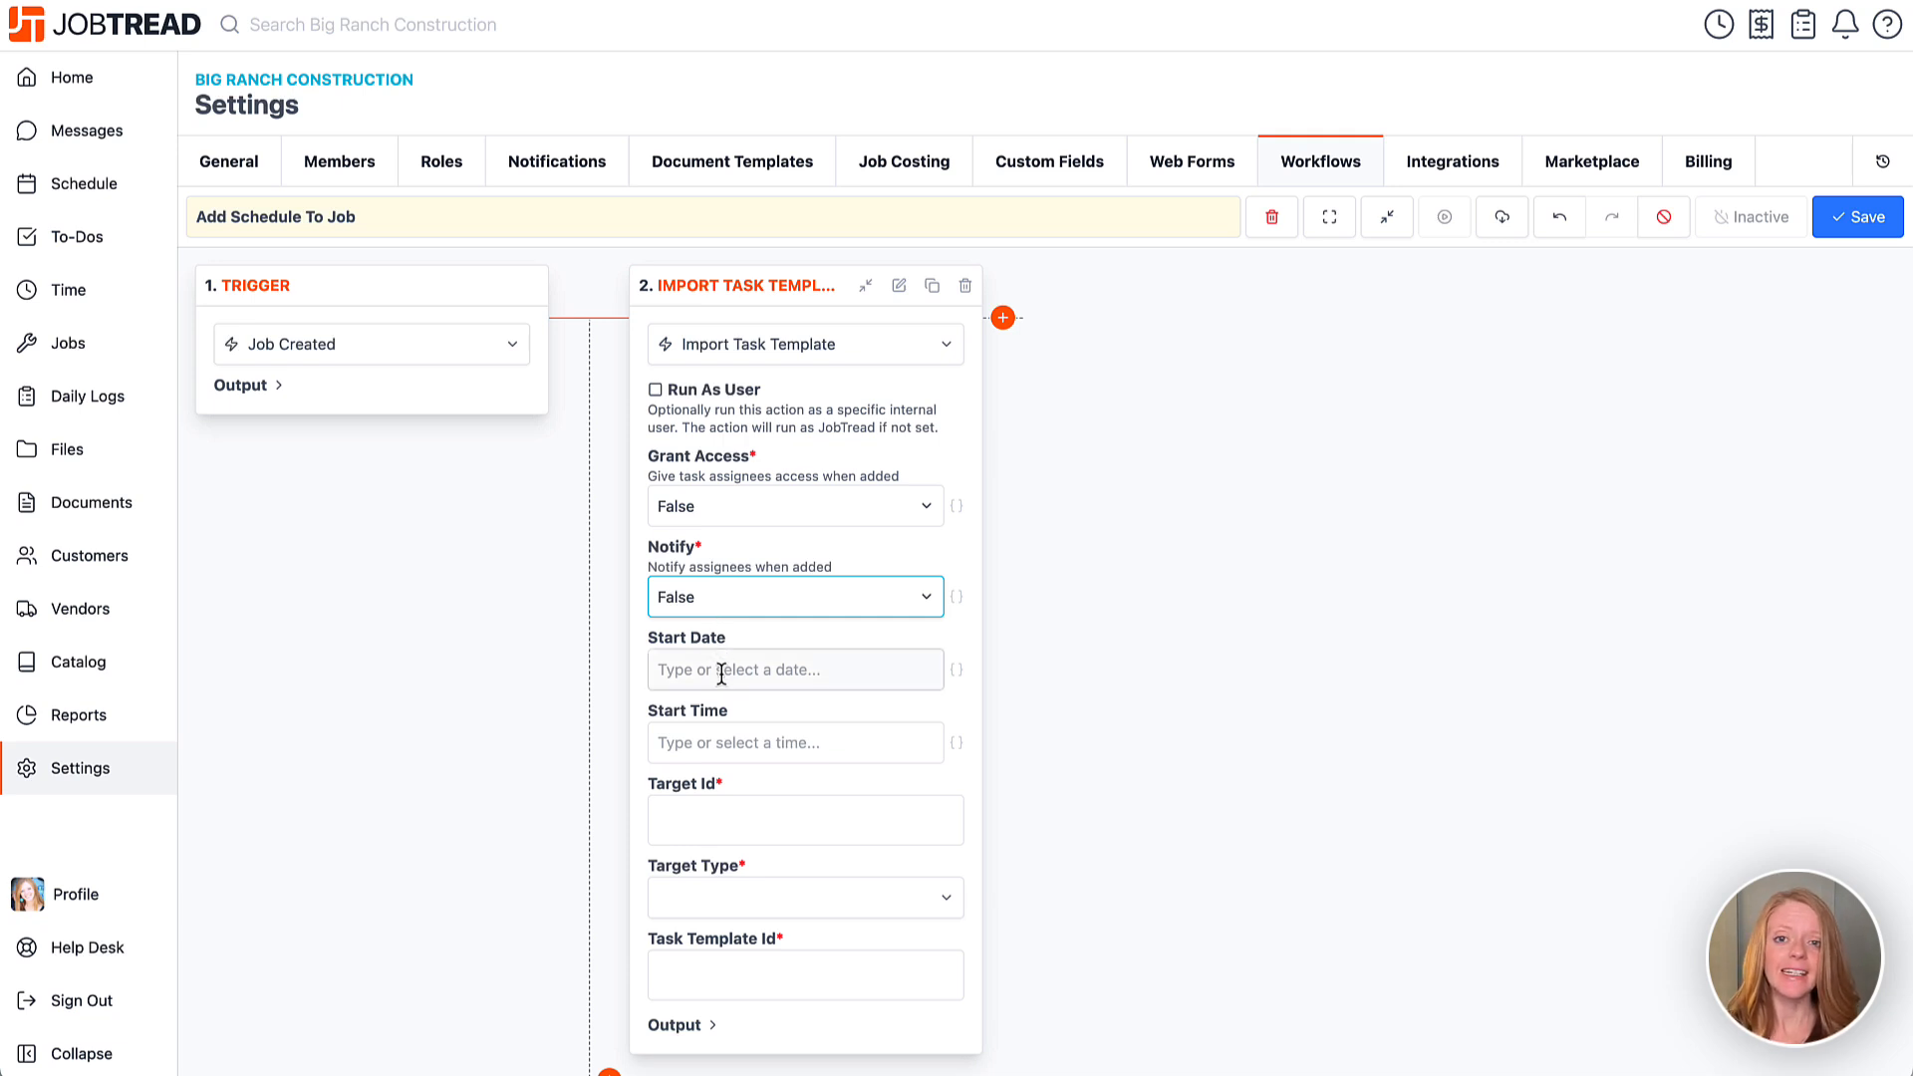
left_click(721, 675)
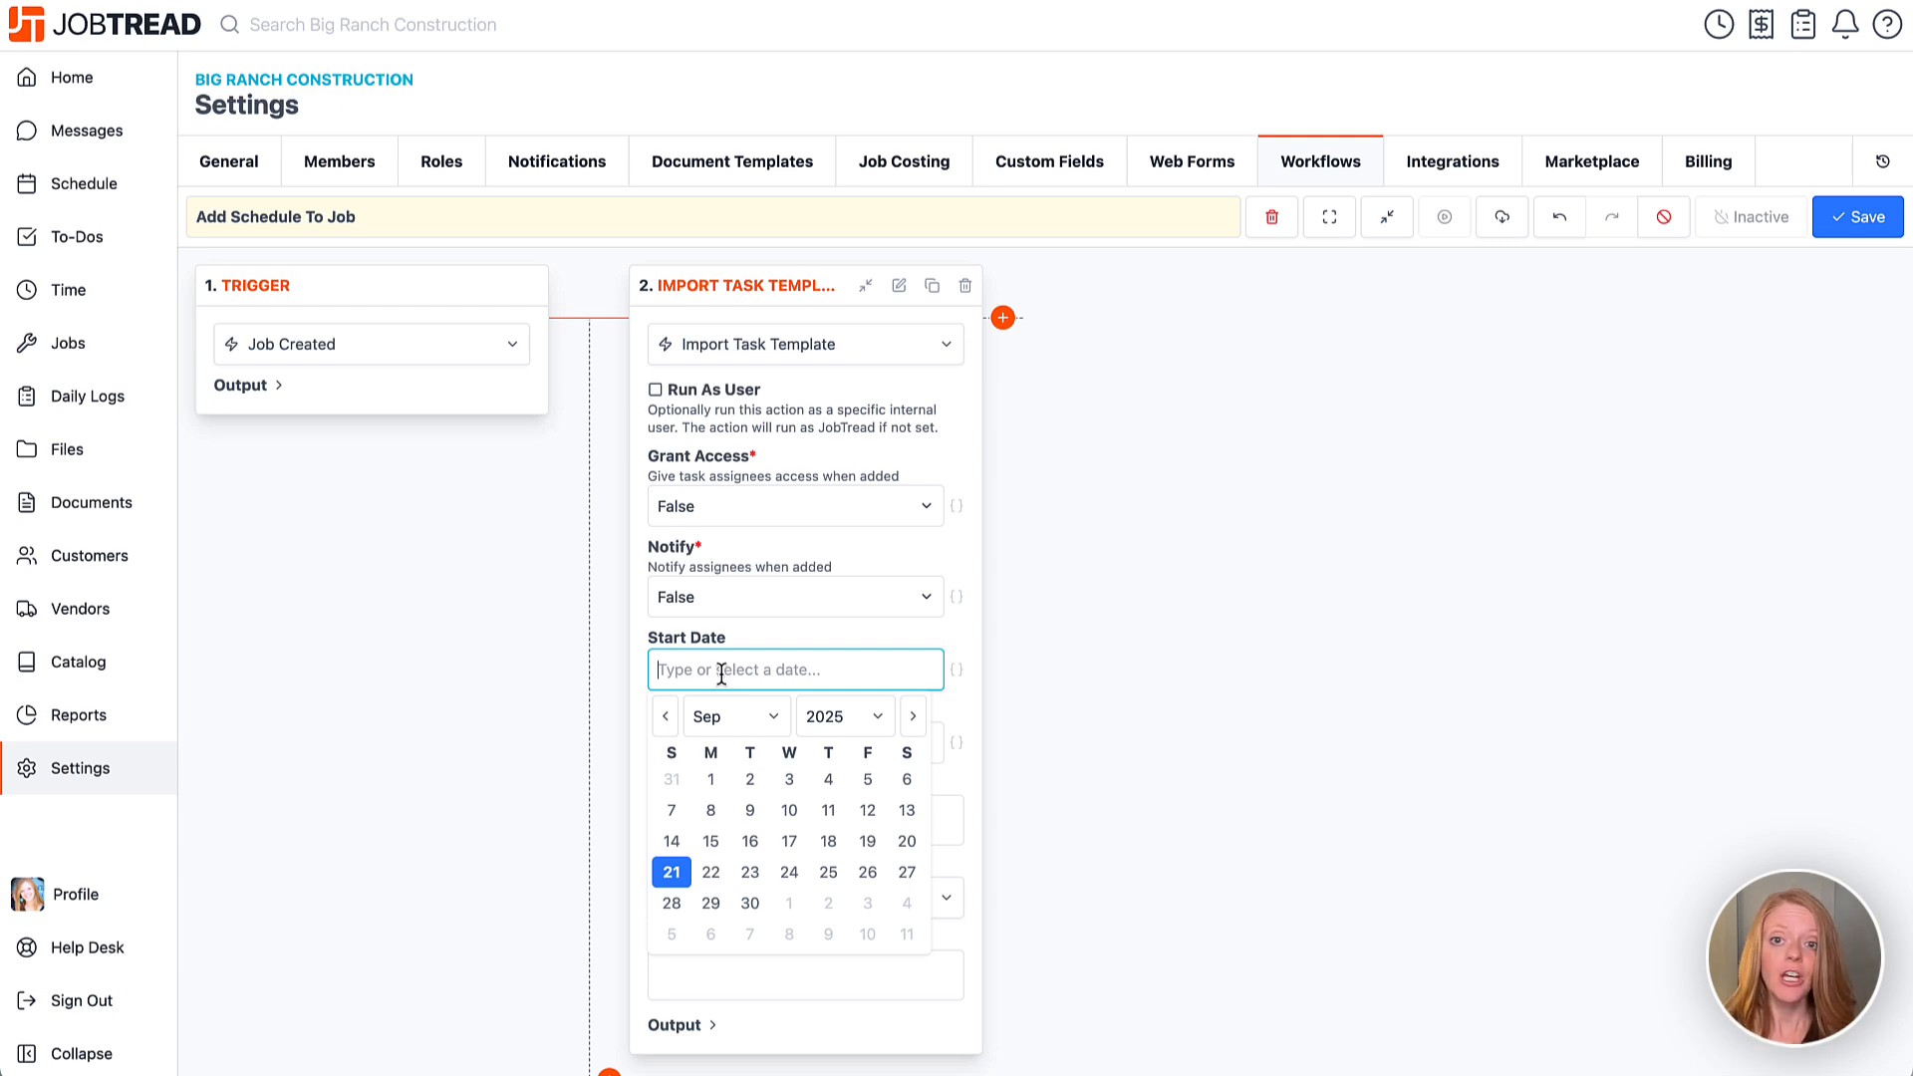
Clear the fixed Sep 24 start date, make Start Date dynamic and try Job: Created At.
left_click(784, 873)
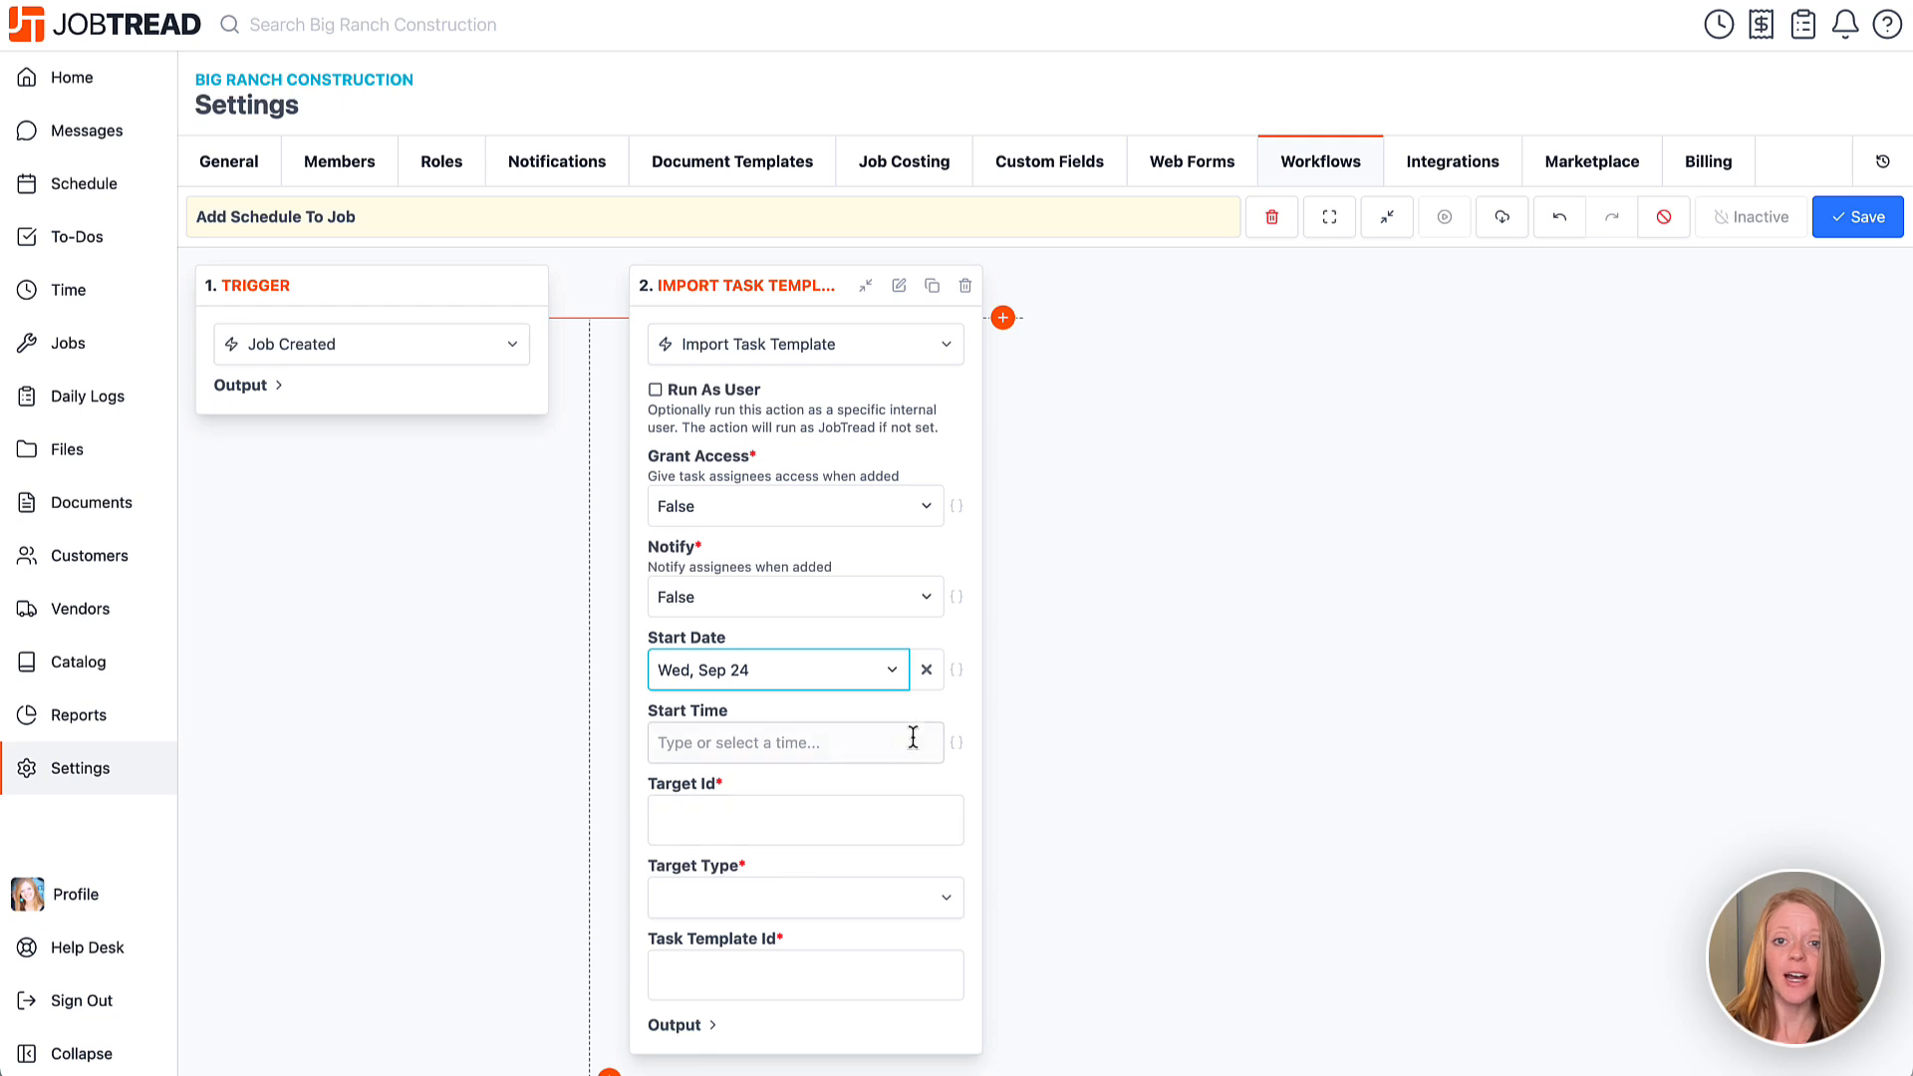
left_click(926, 670)
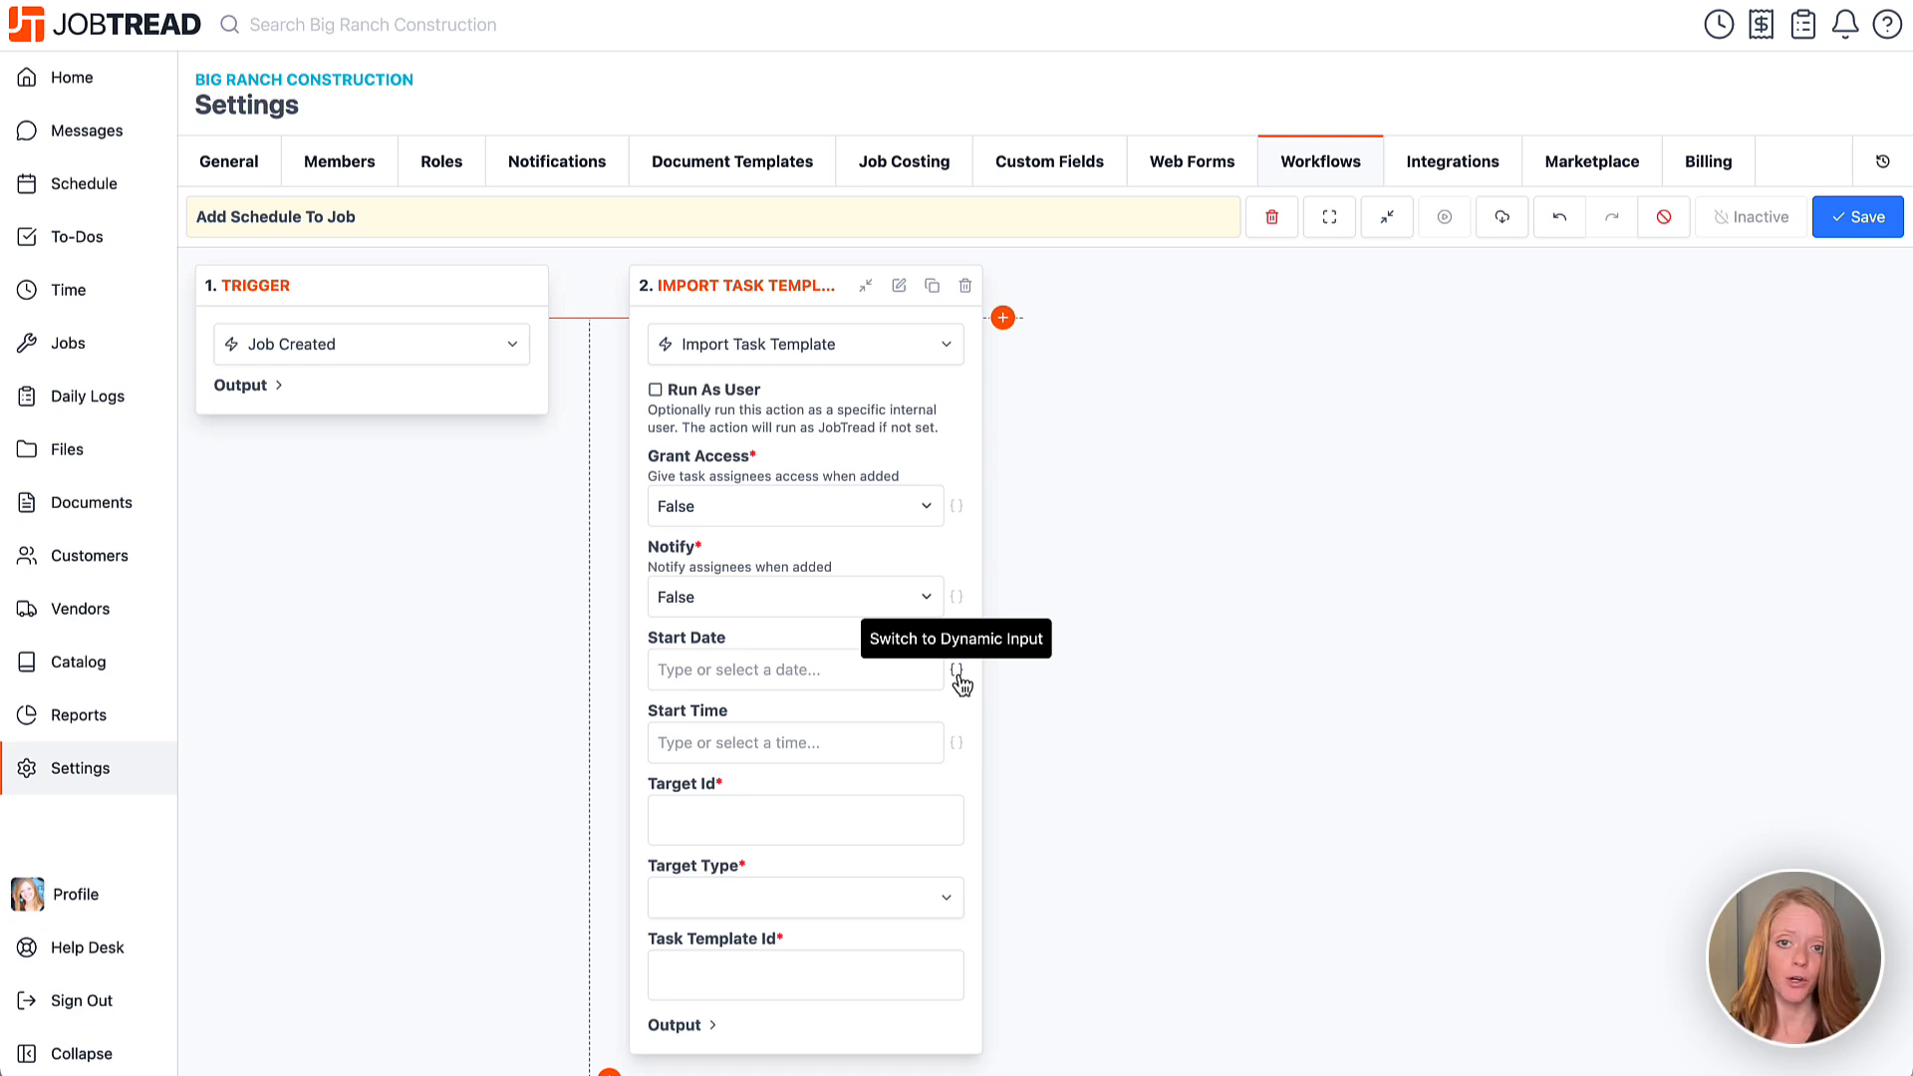
left_click(957, 671)
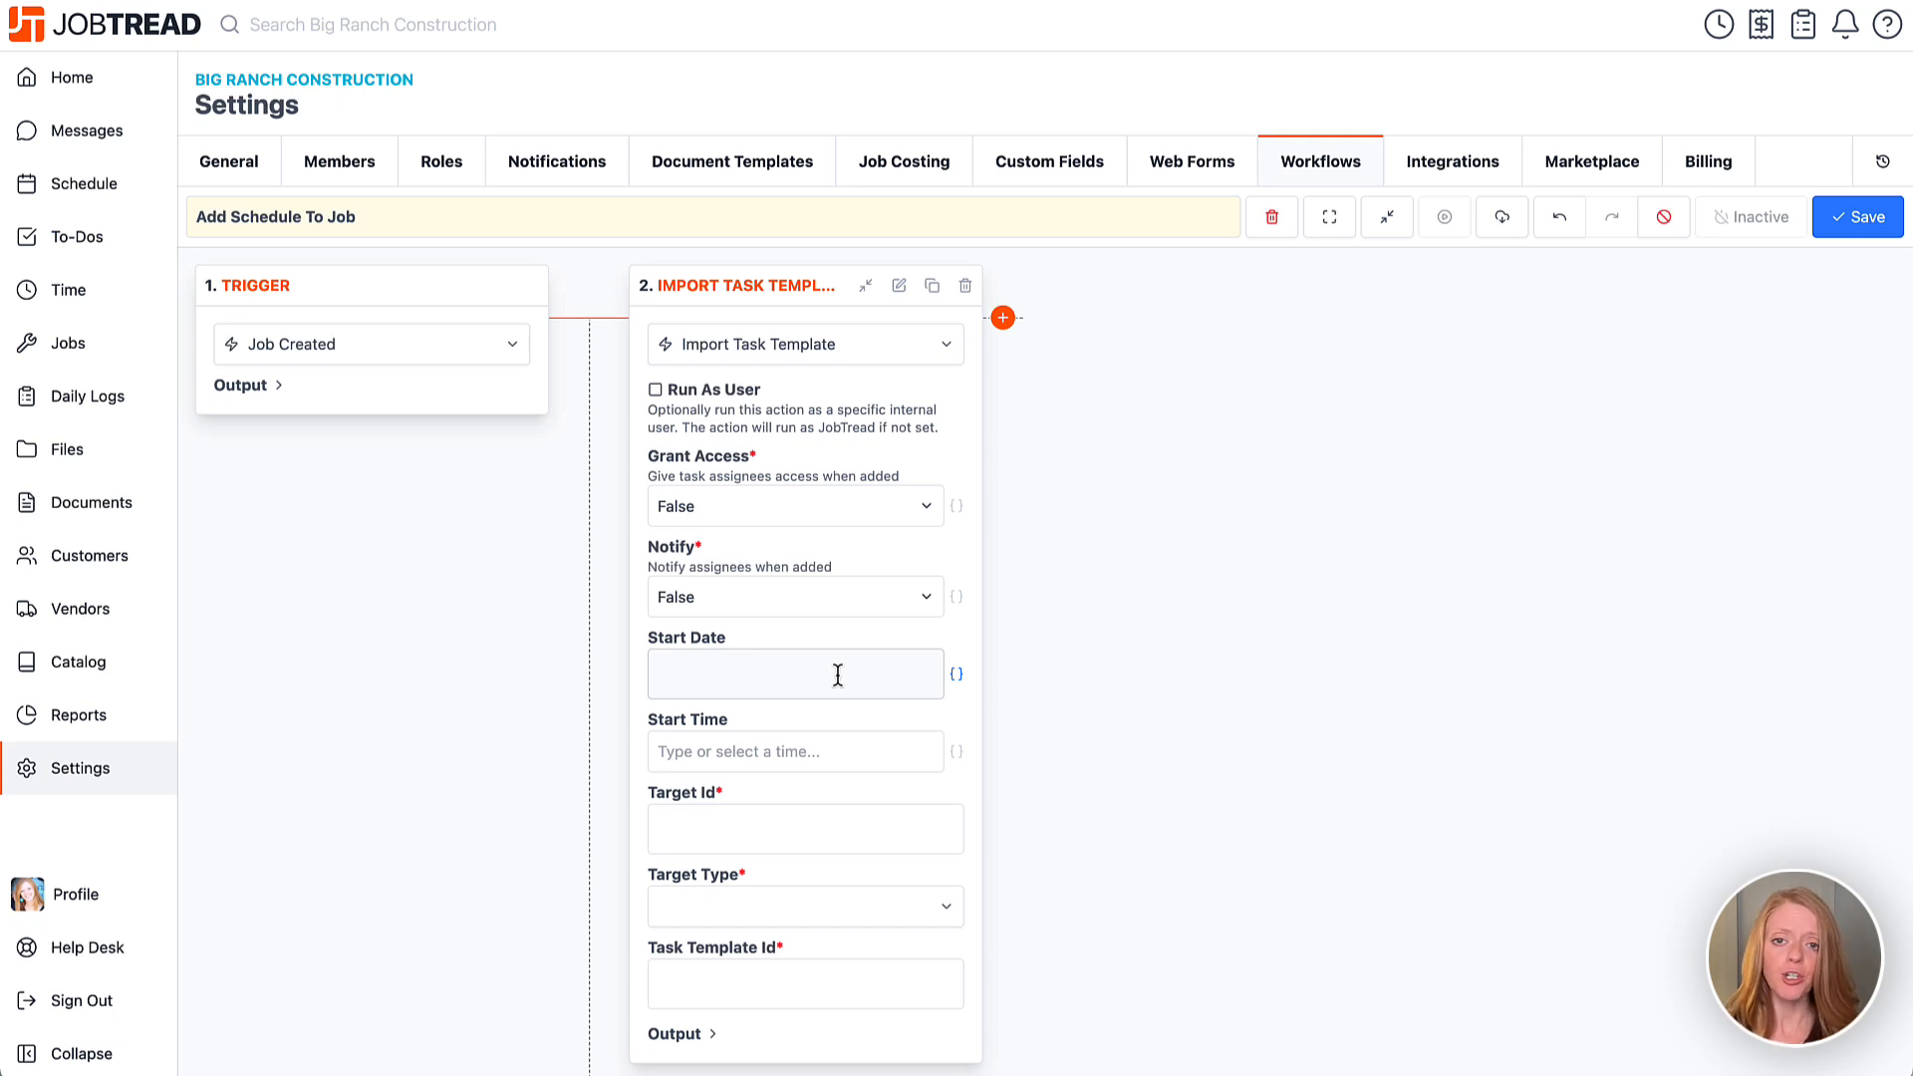
left_click(803, 674)
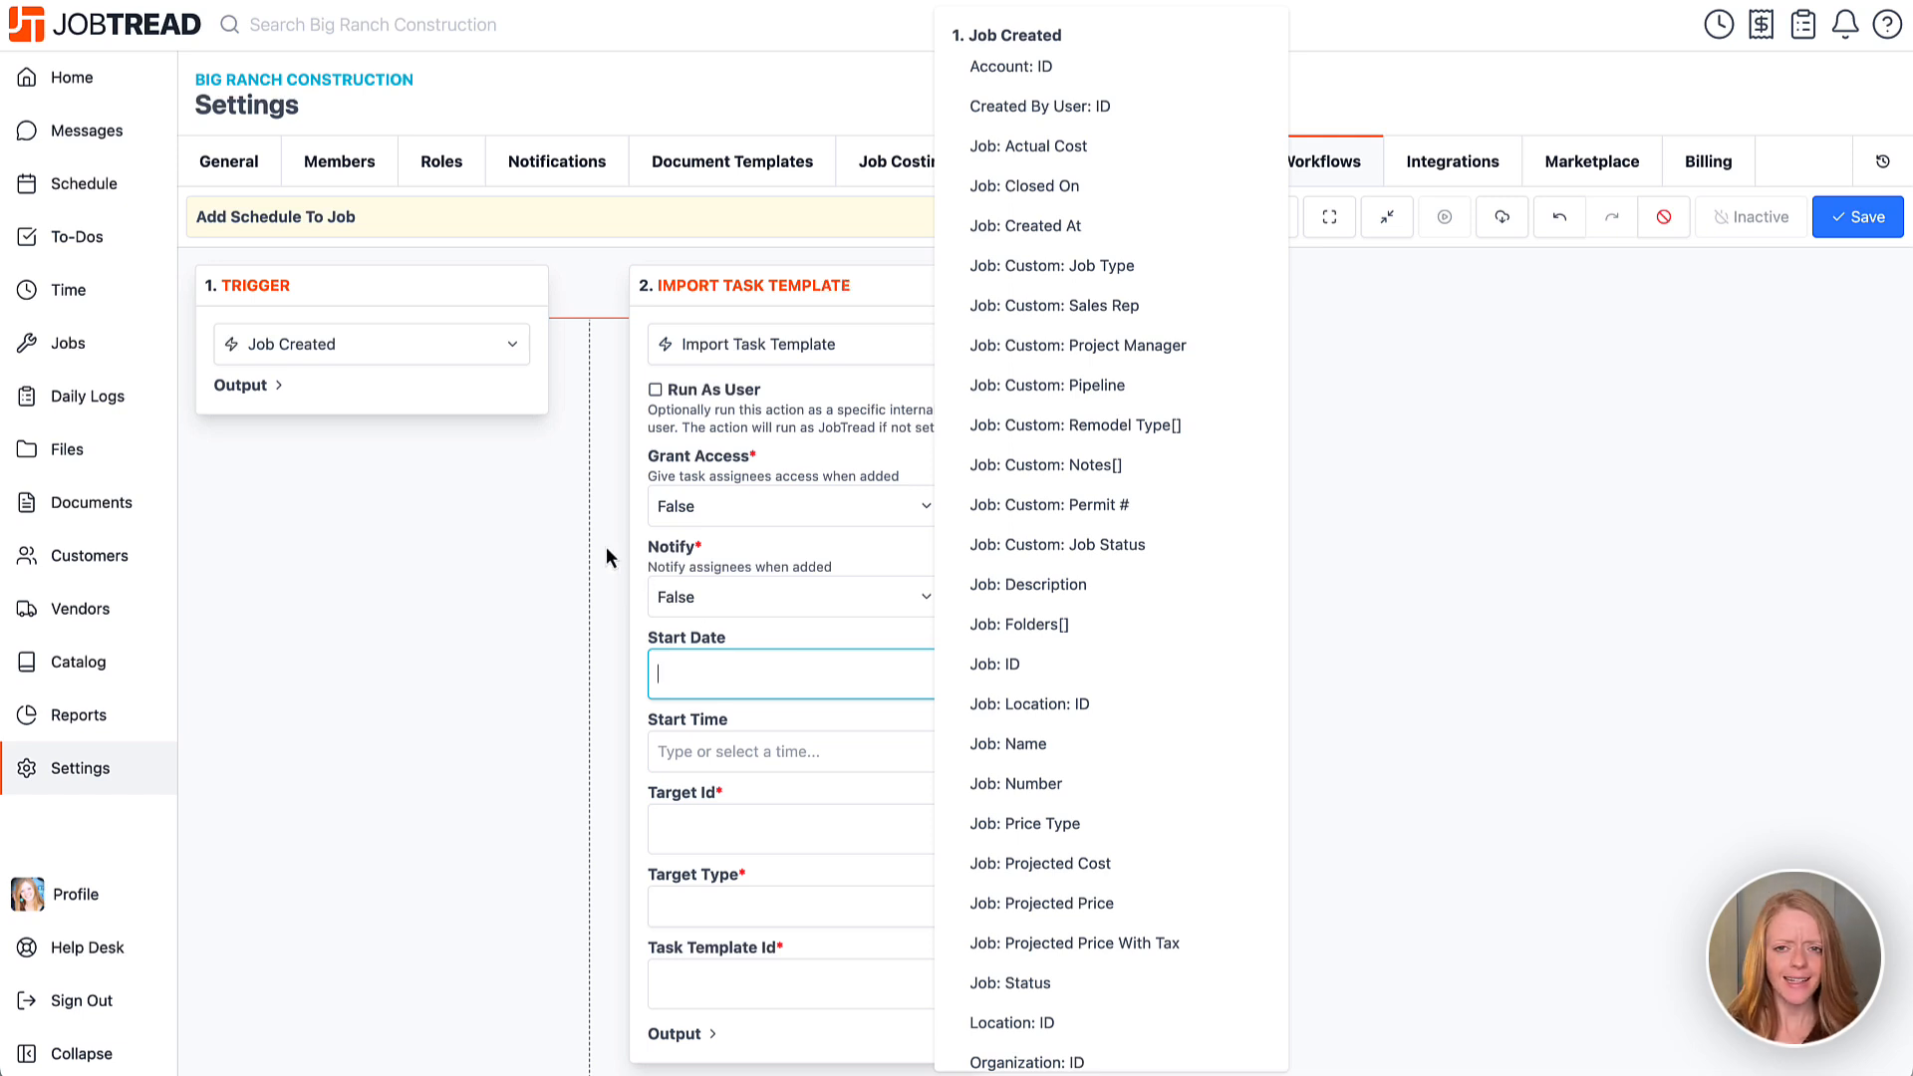
left_click(280, 391)
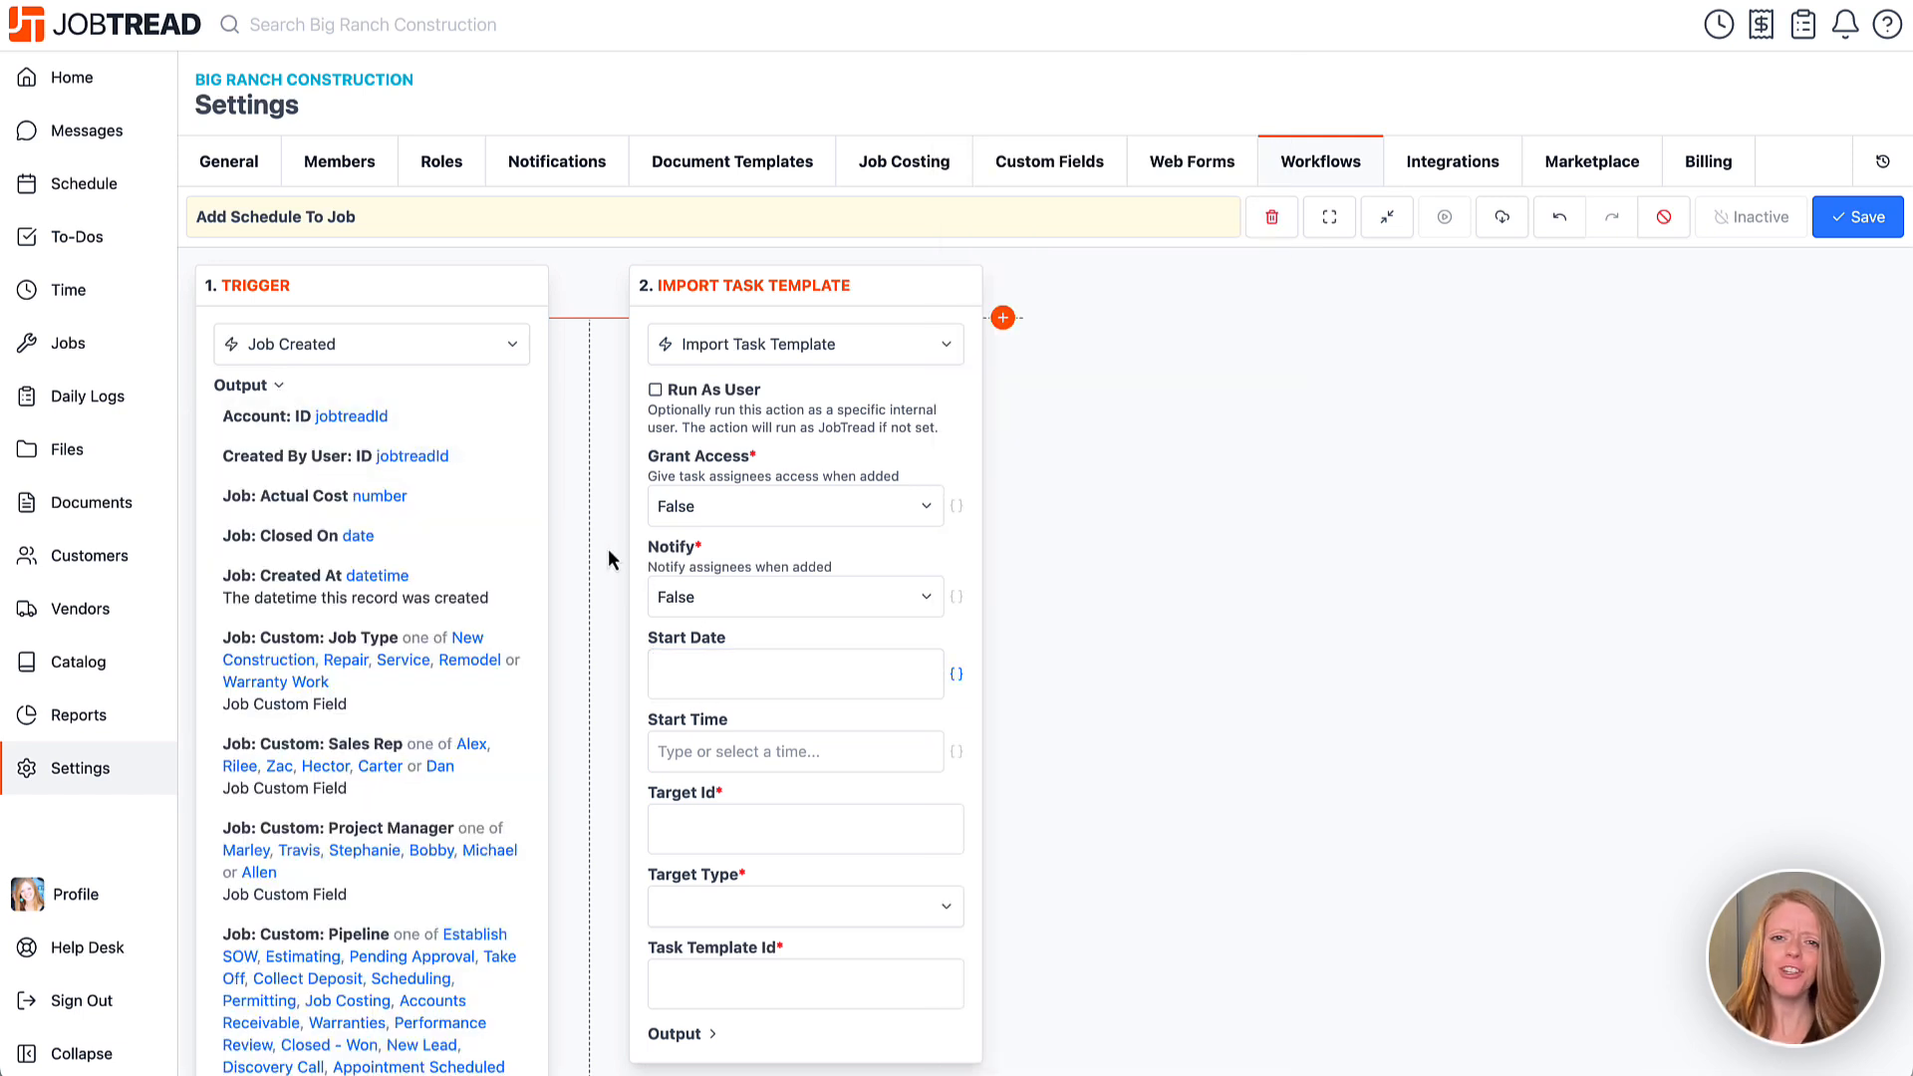
left_click(763, 677)
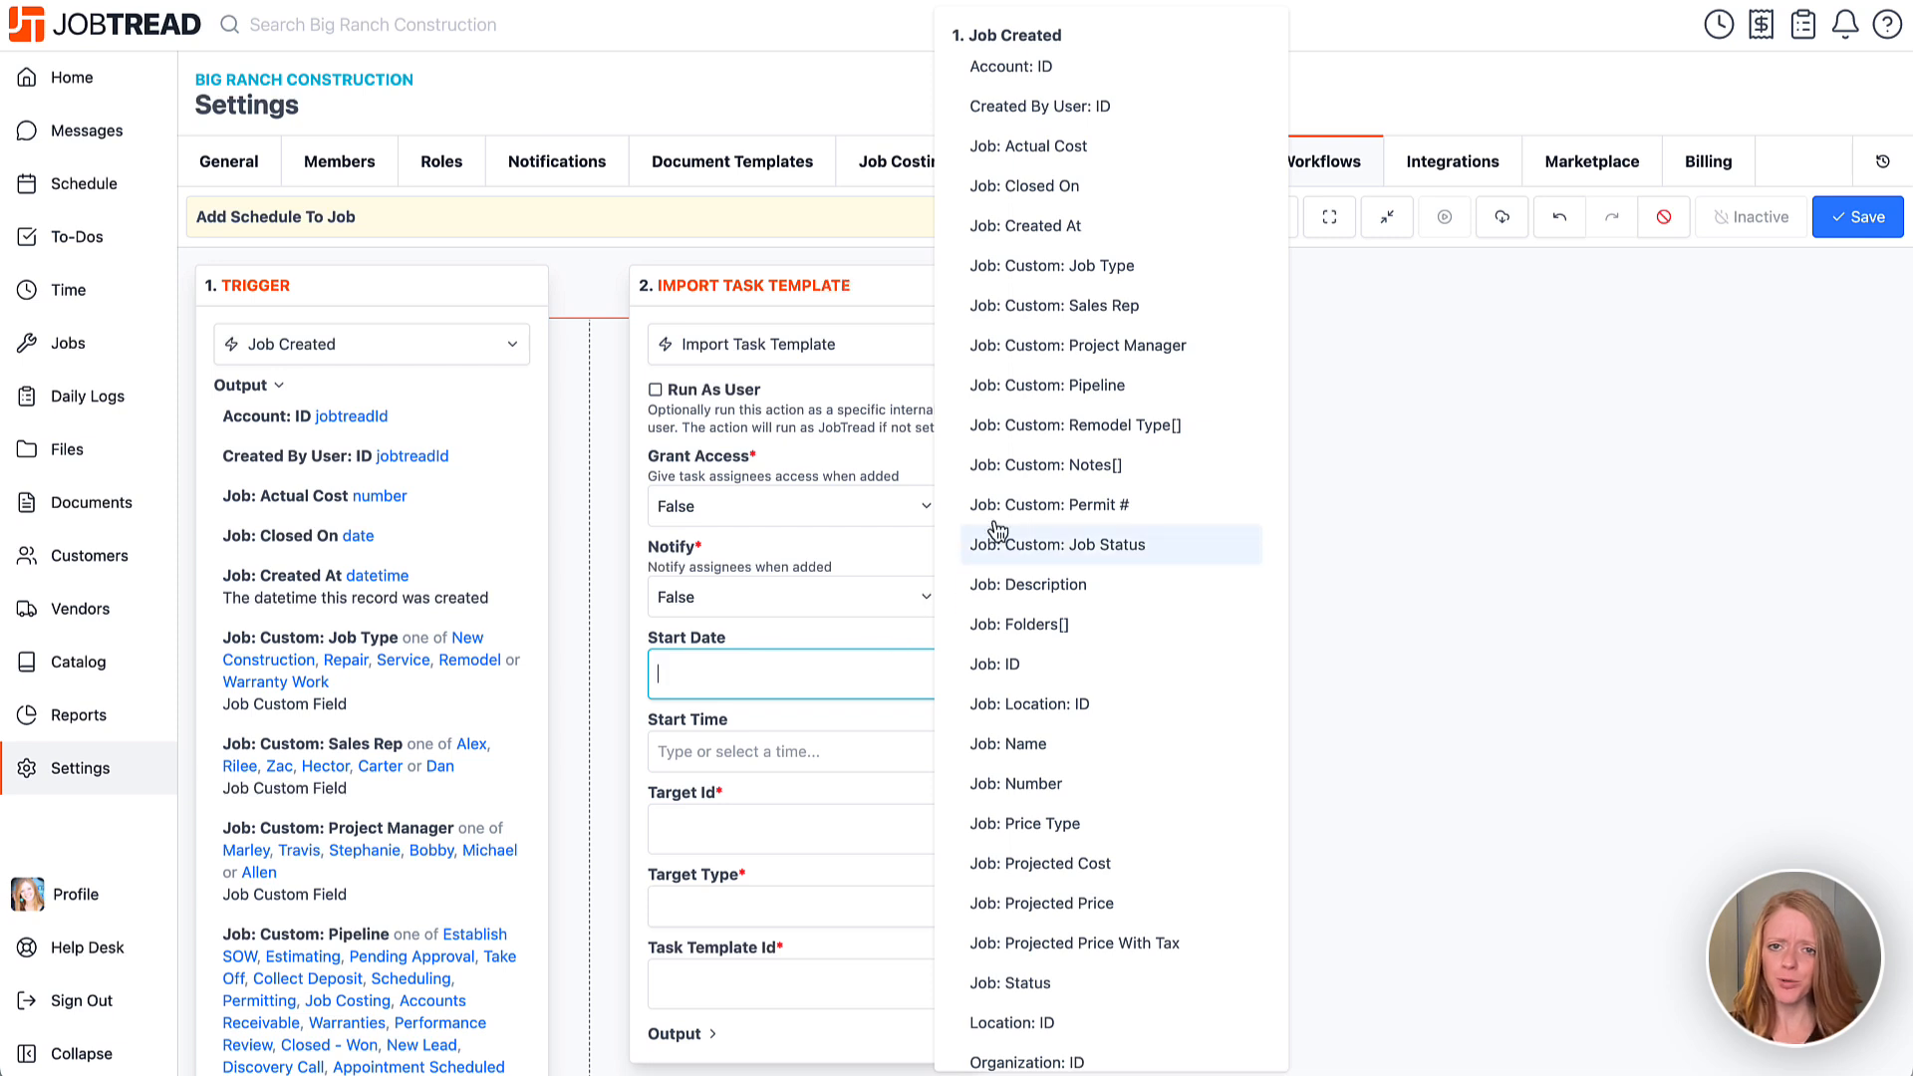
left_click(1032, 235)
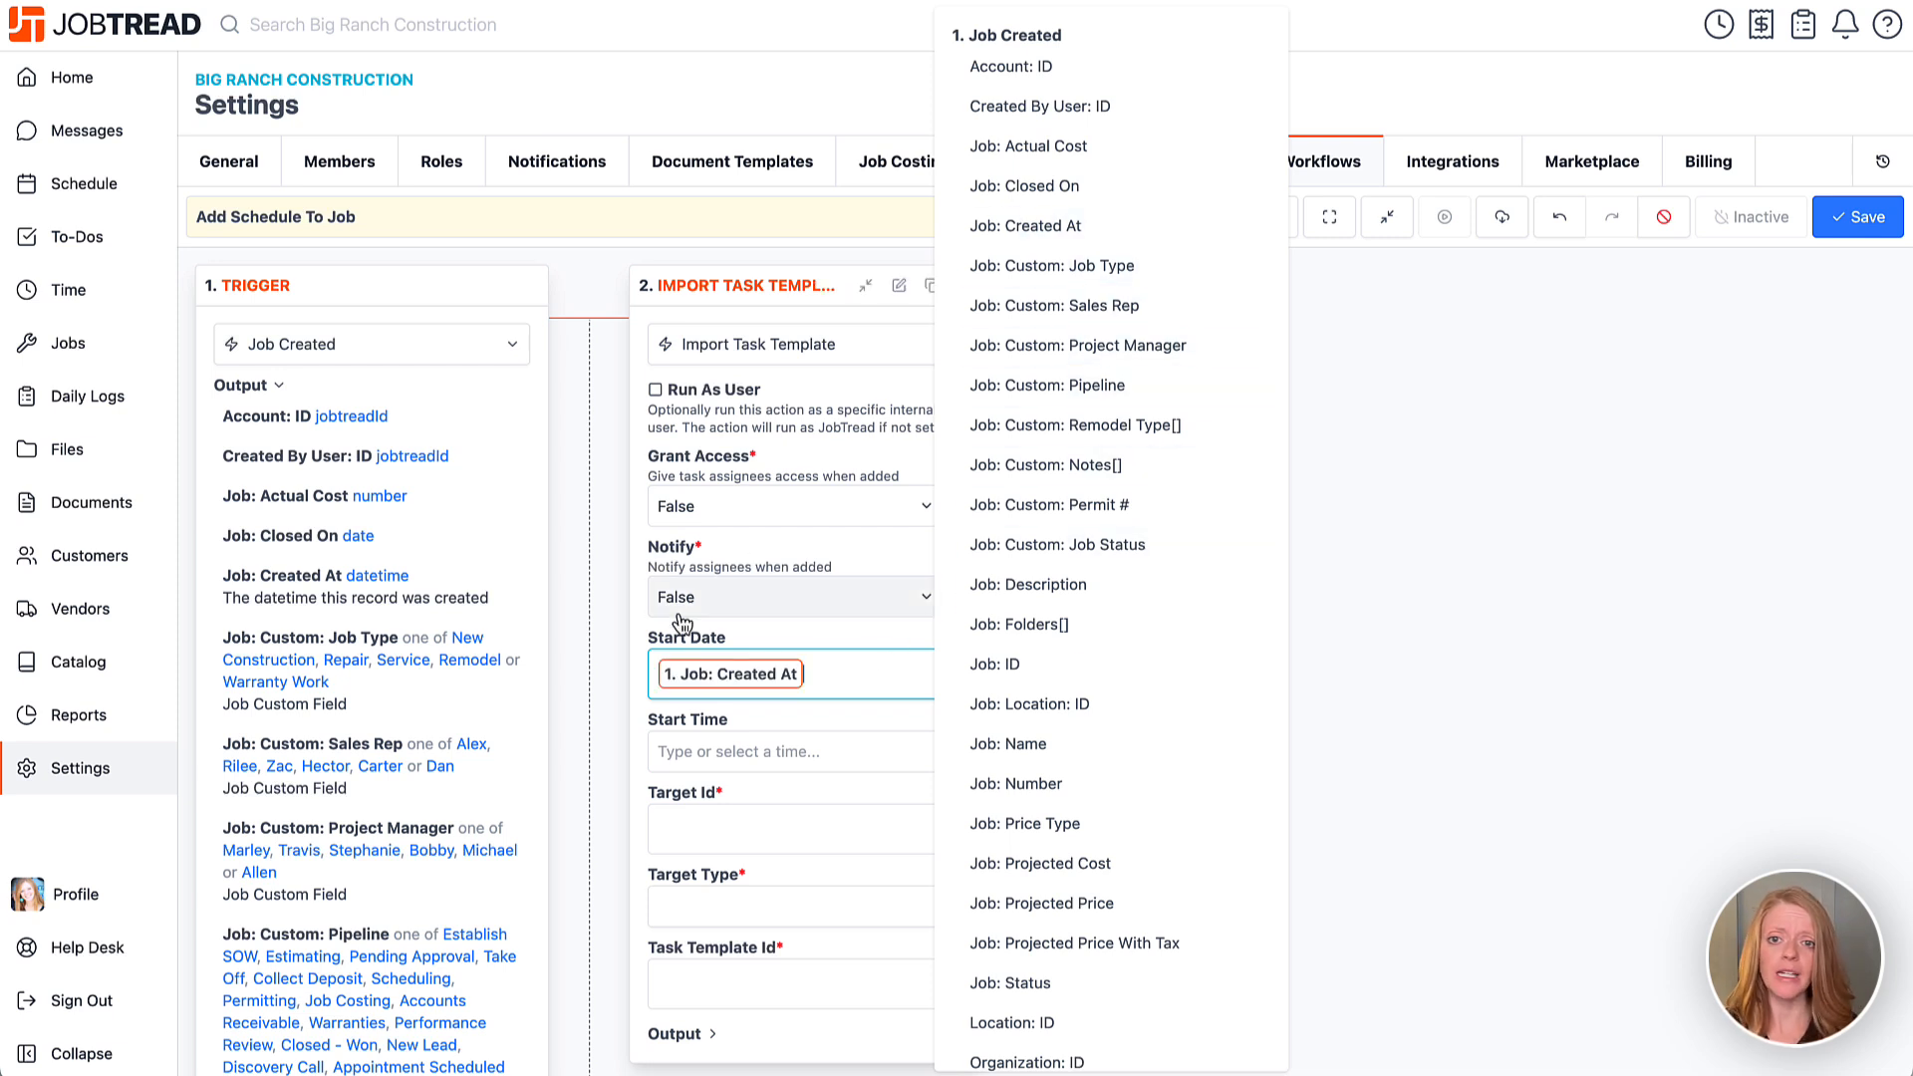
left_click(629, 678)
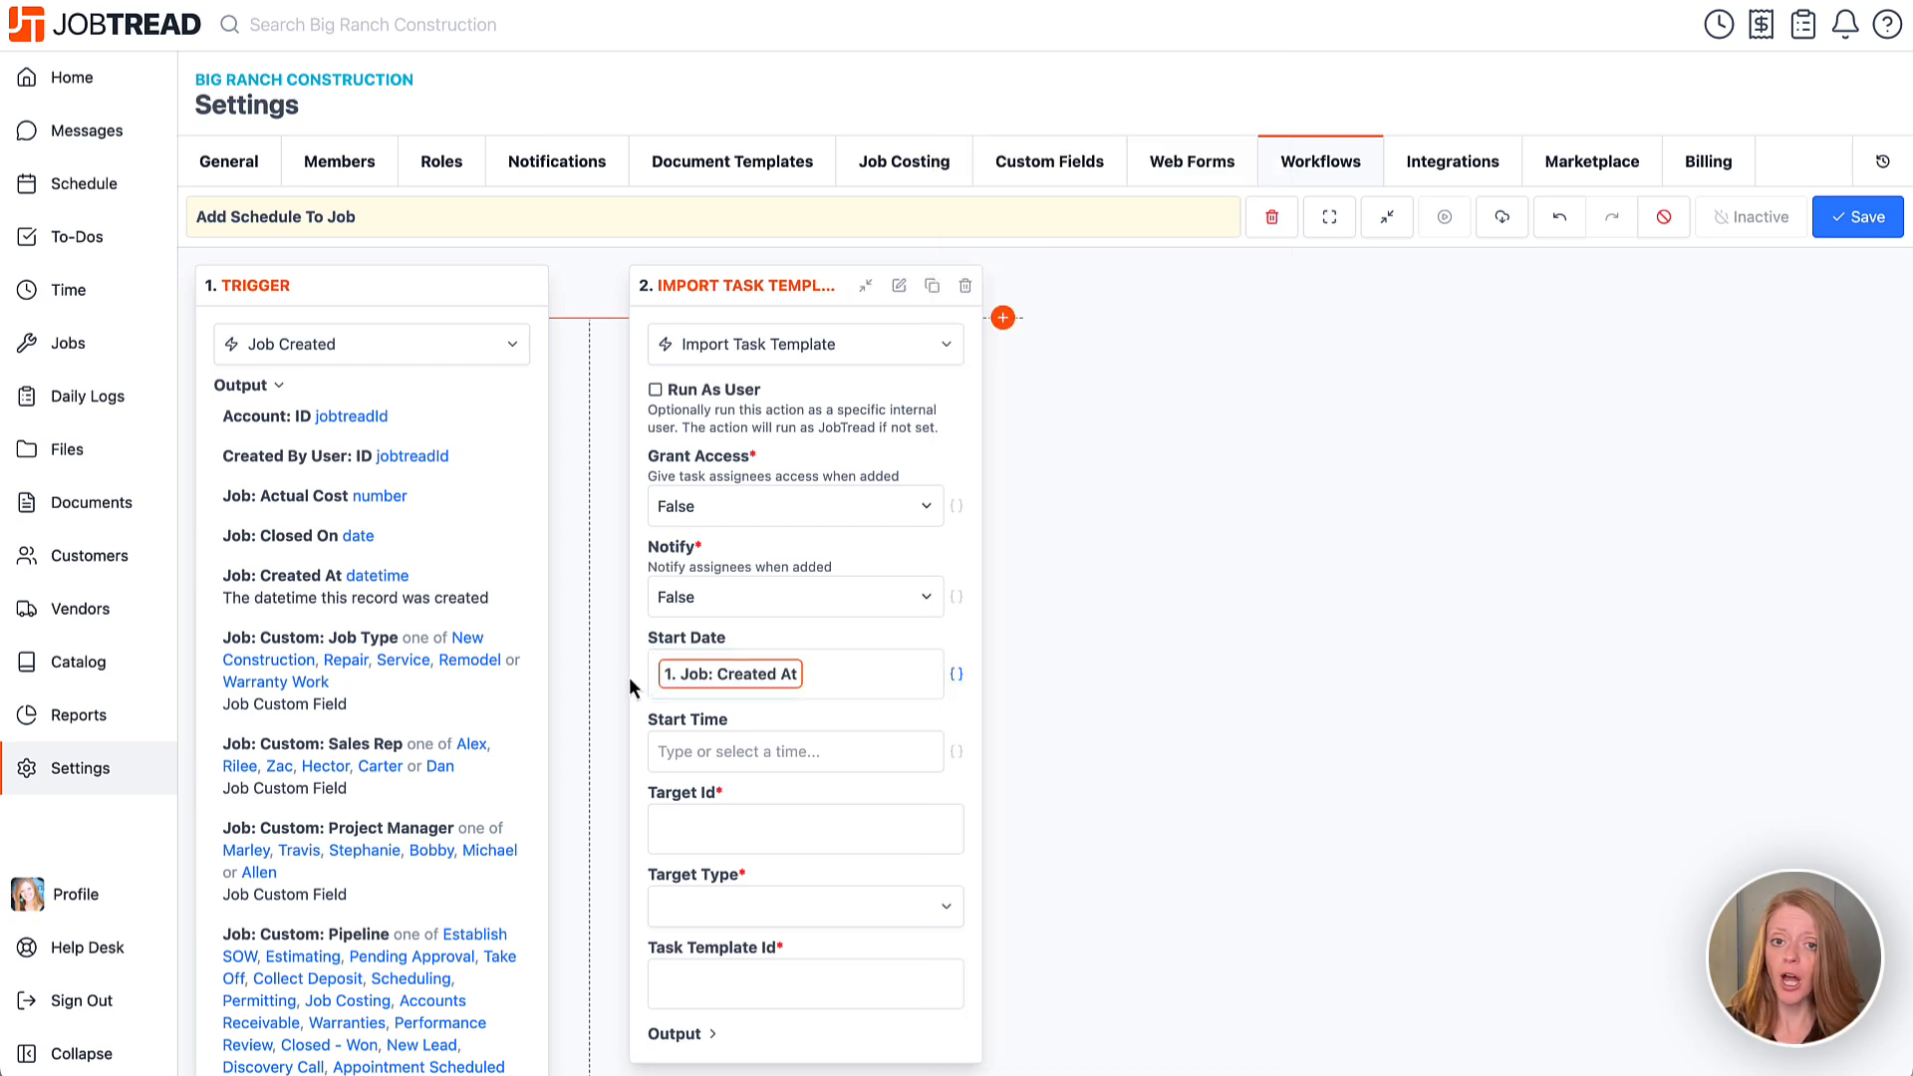
left_click(245, 385)
Replace the Start Date value with today, briefly trying today+2 before removing the offset.
left_click(820, 684)
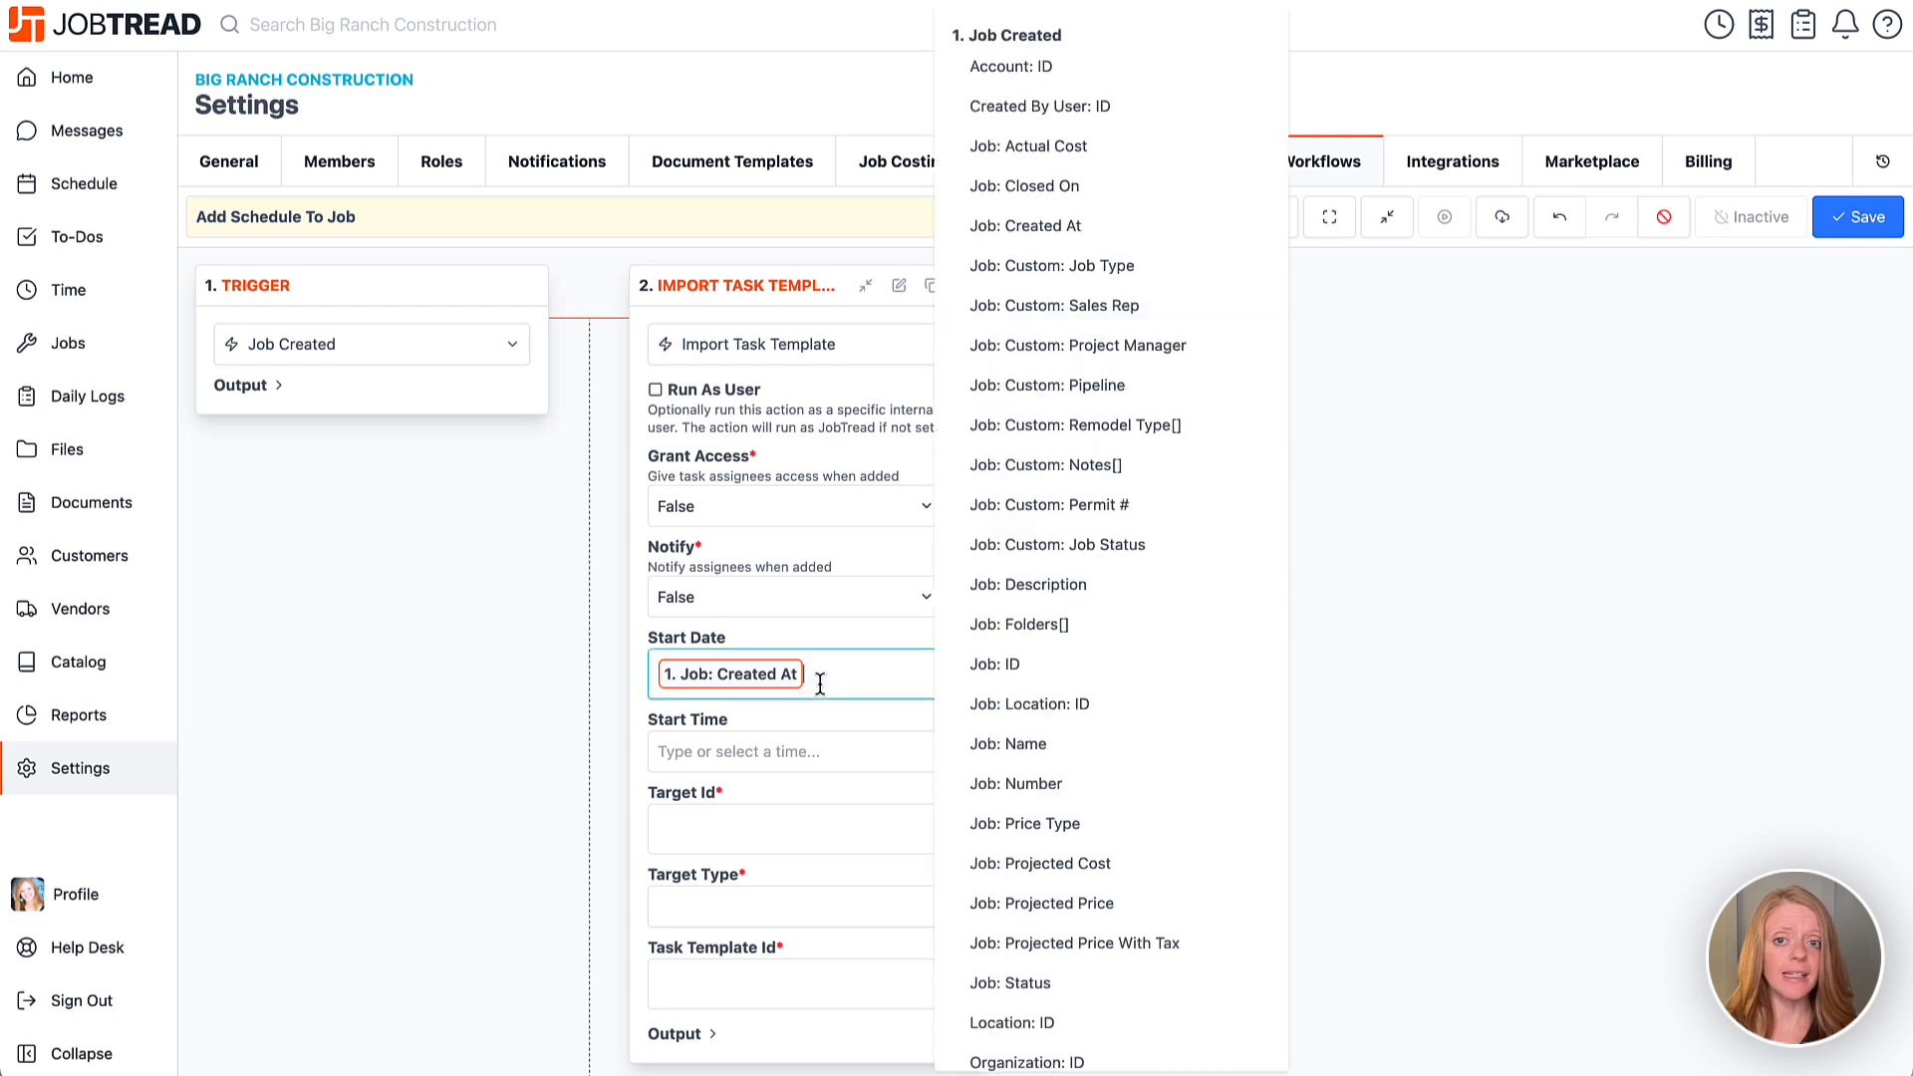
key("BackSpace")
type("today")
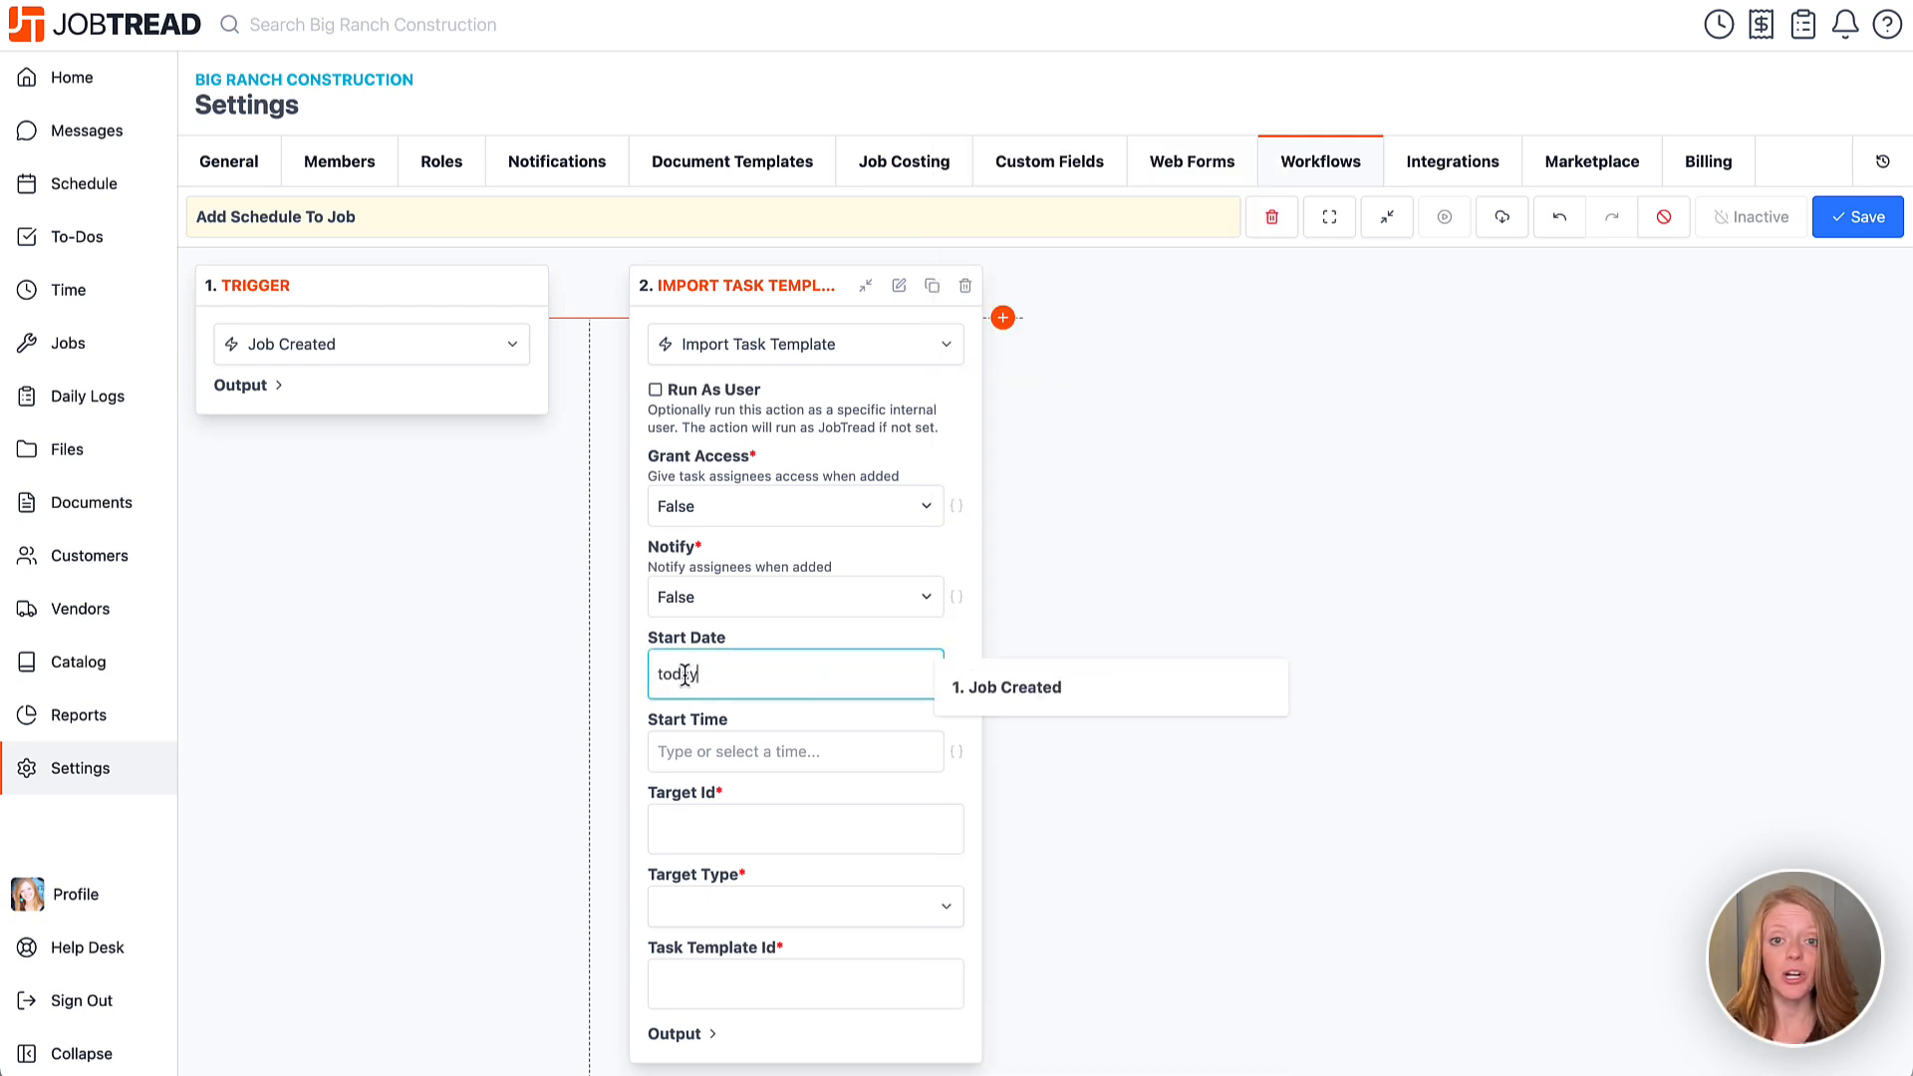
left_click(640, 684)
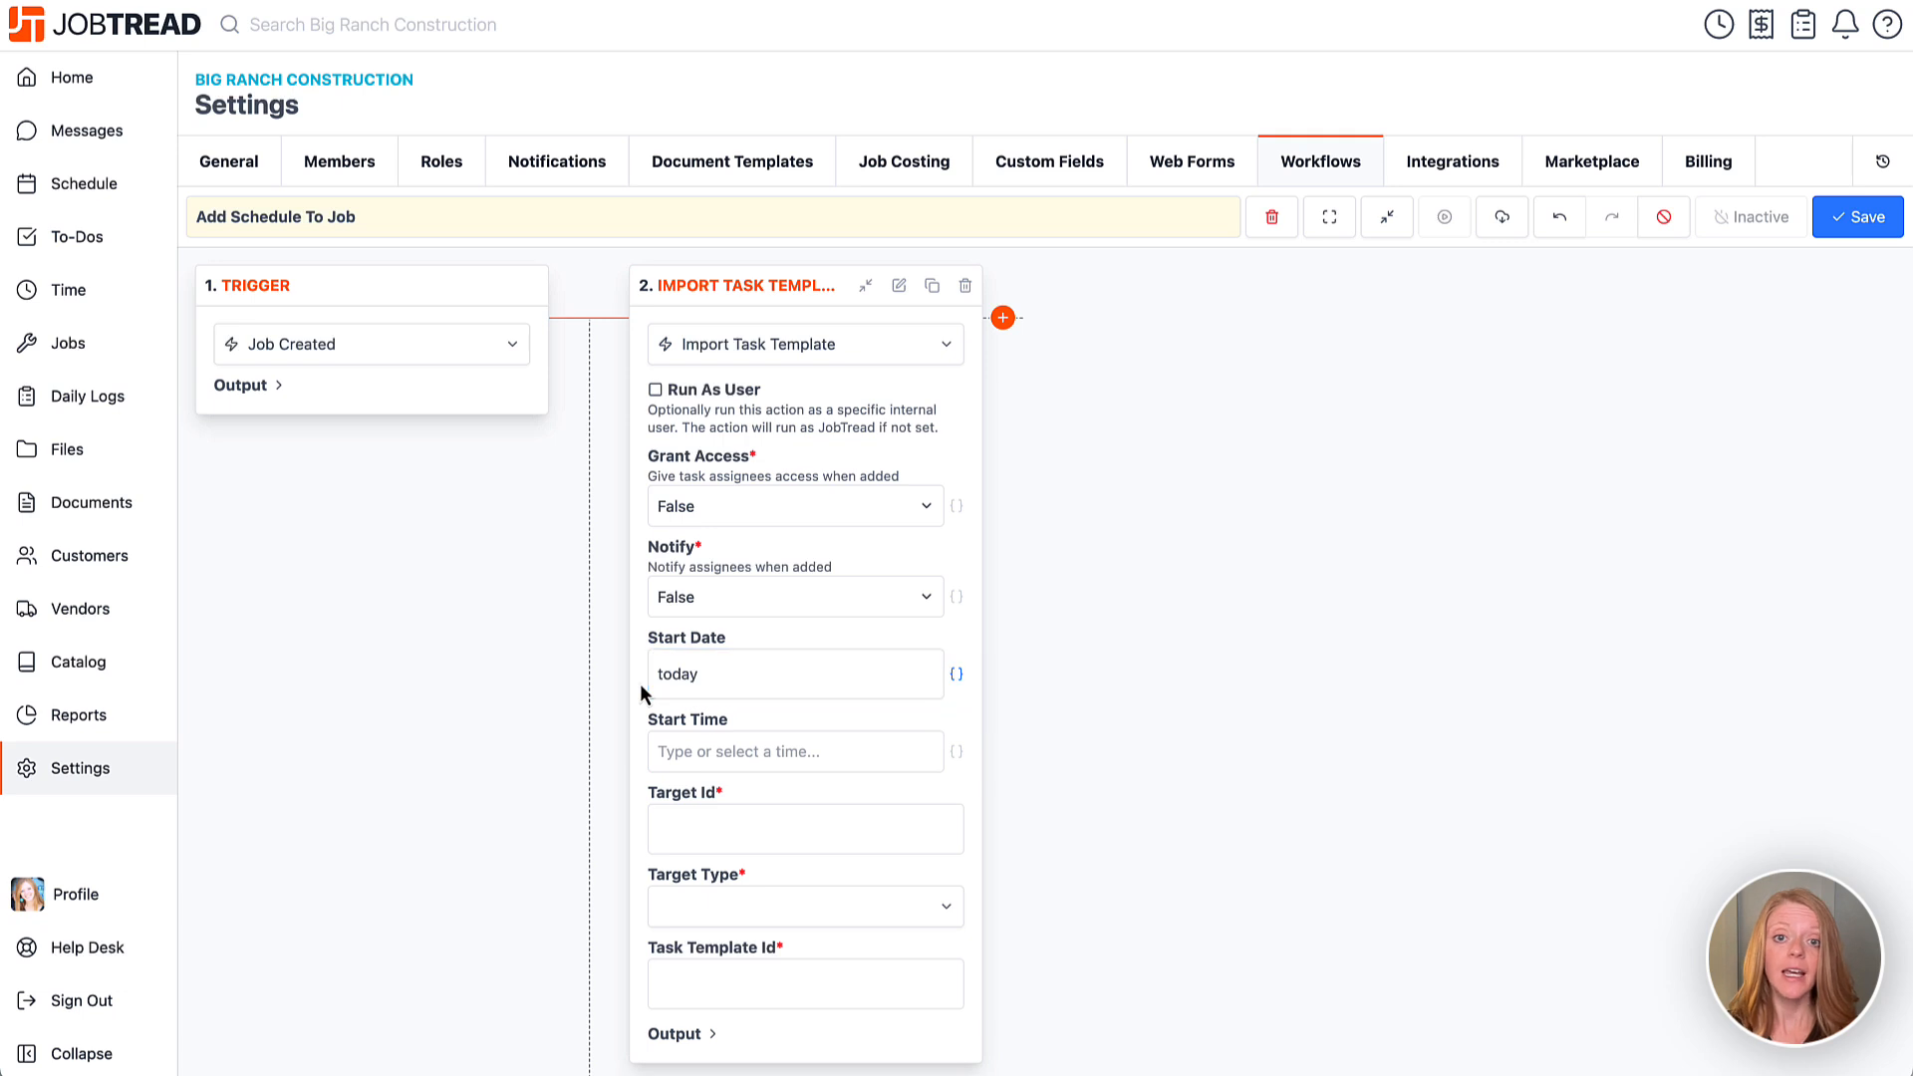
left_click(701, 676)
type("+2")
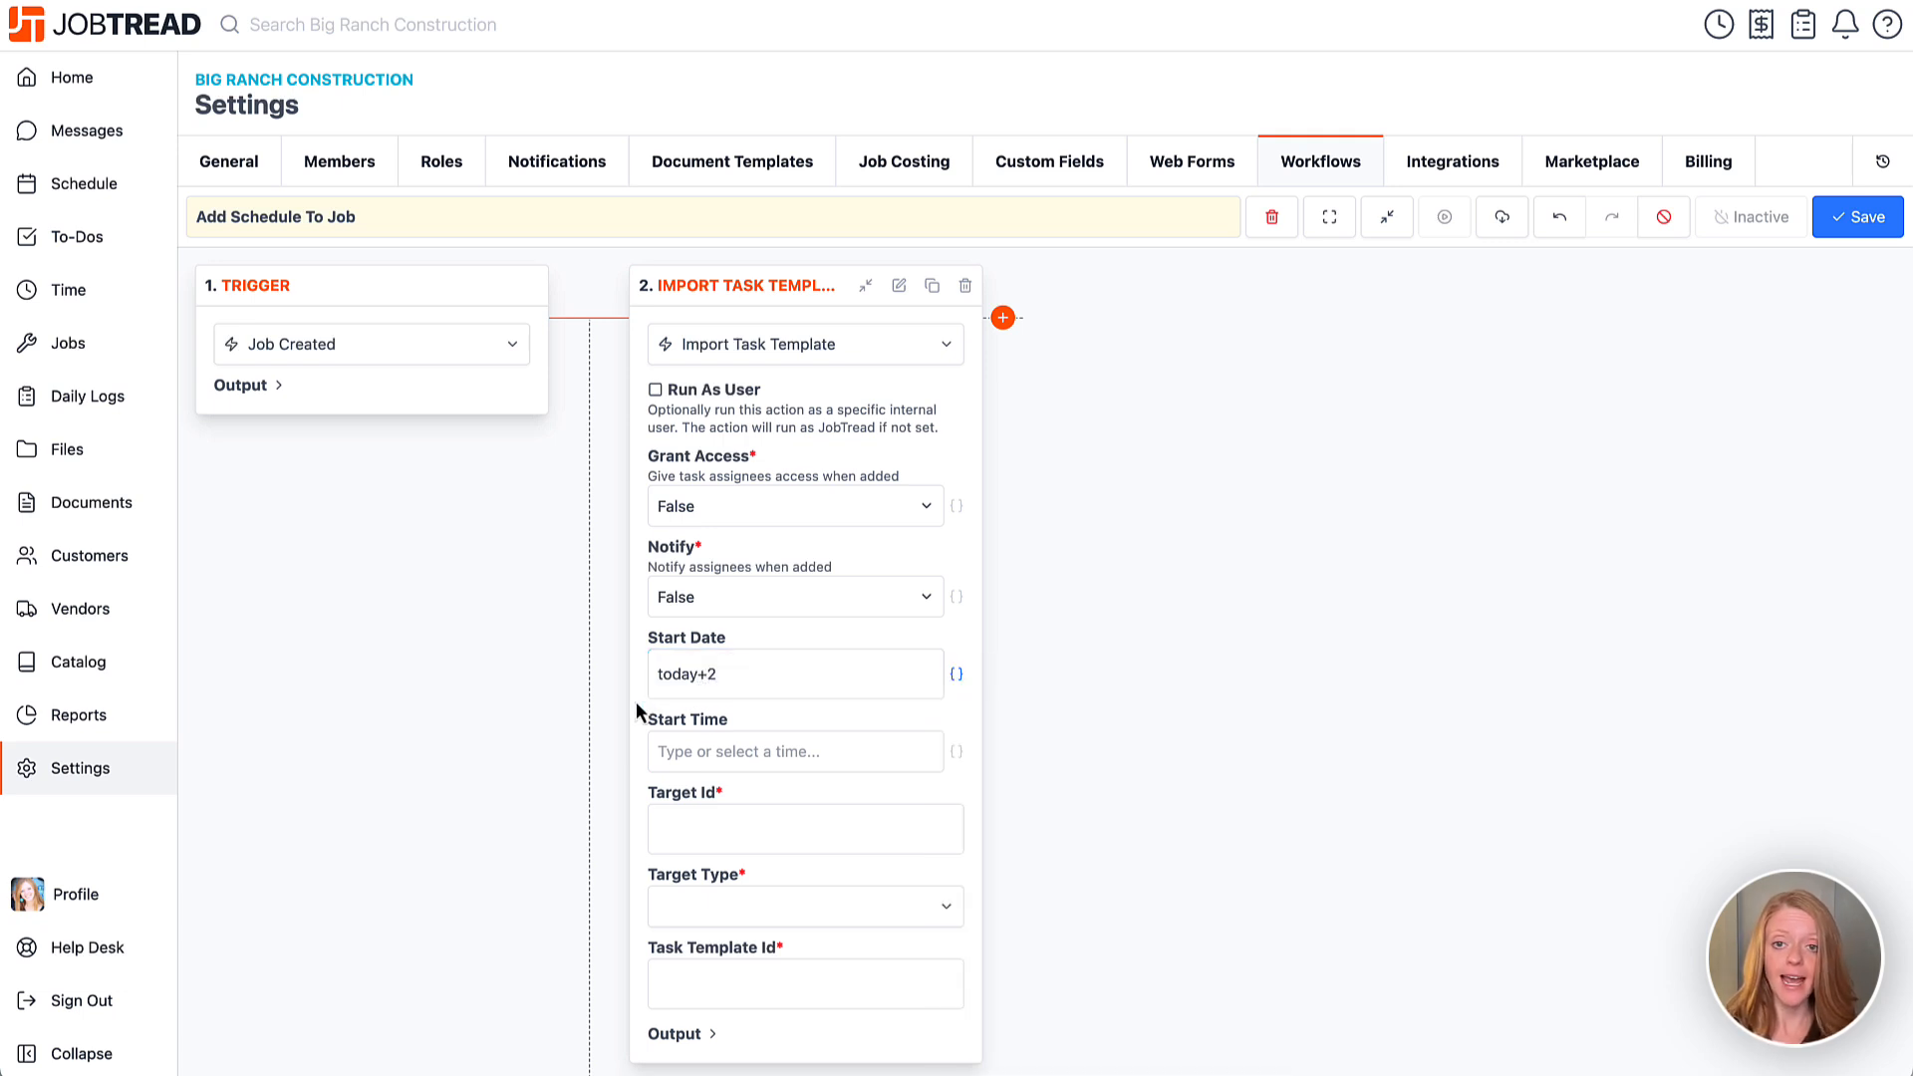
left_click(737, 672)
key("BackSpace")
key("BackSpace")
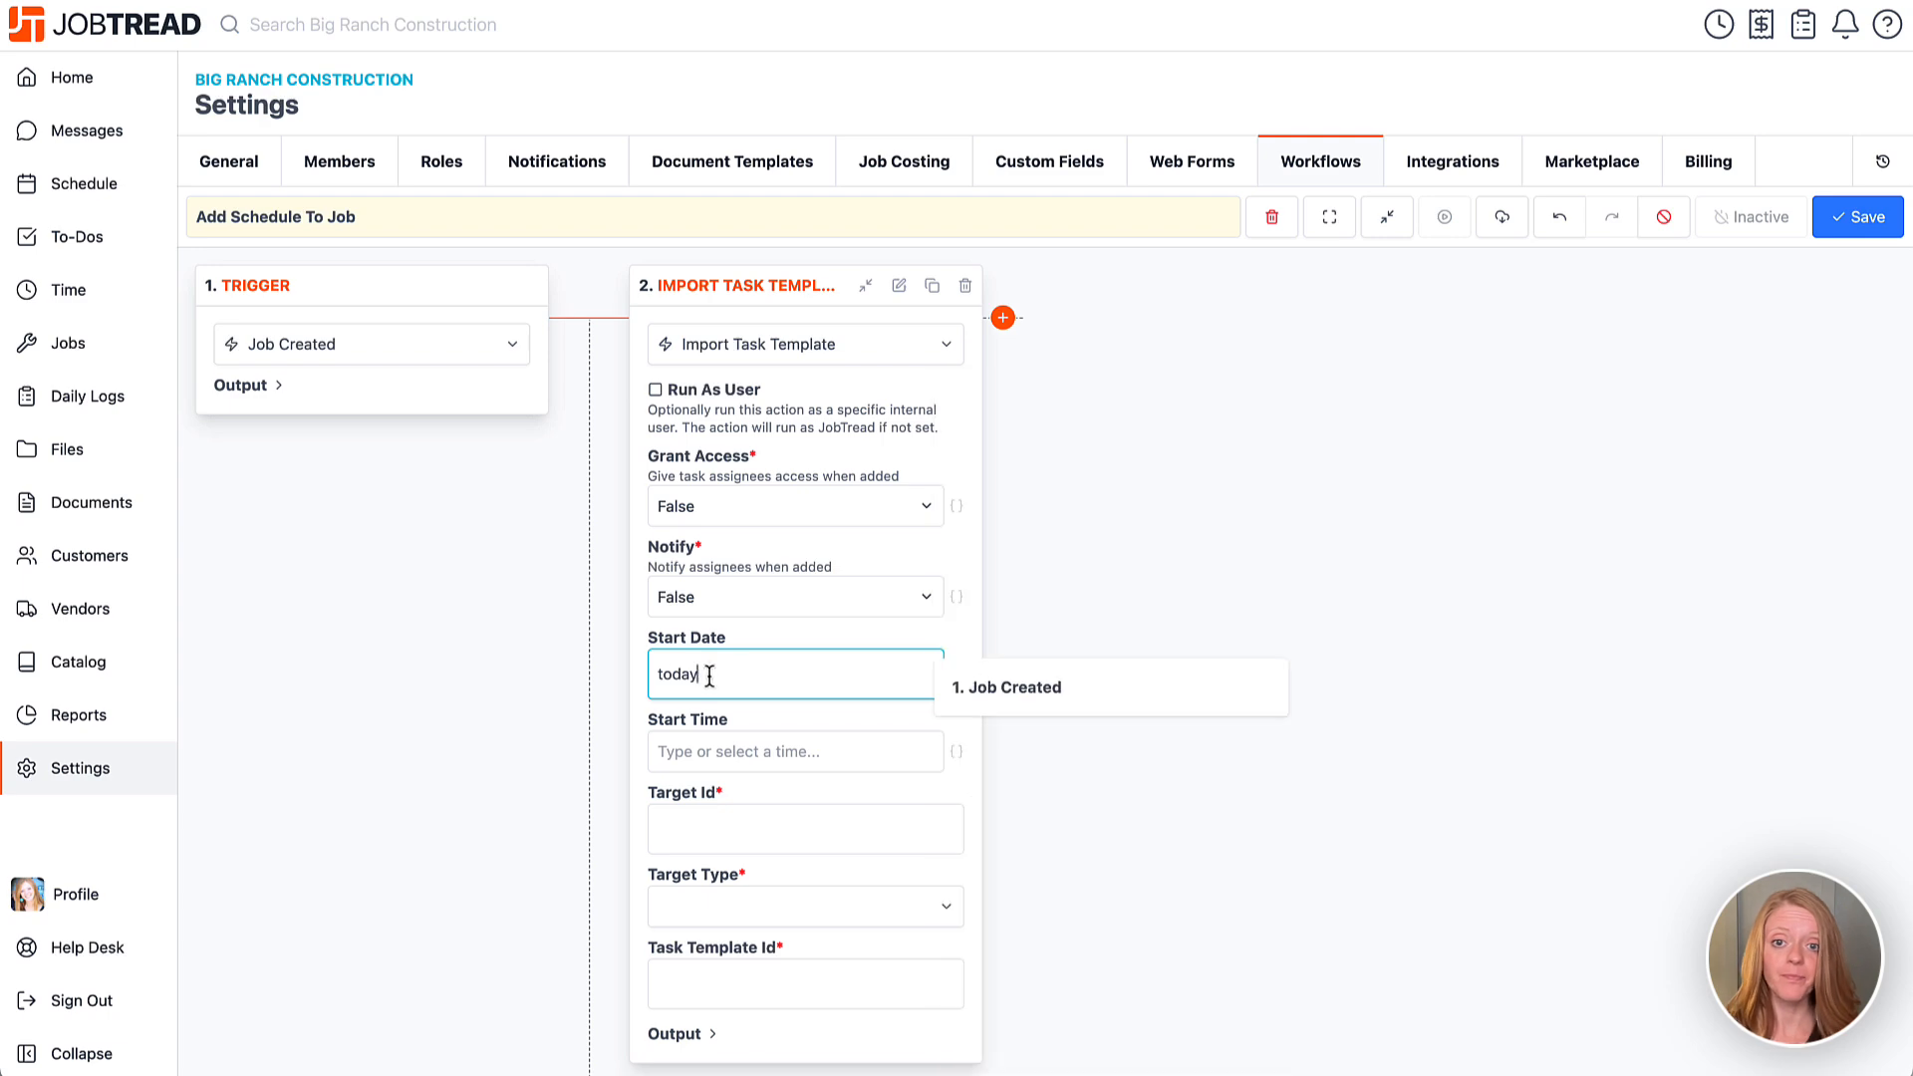
left_click(638, 684)
scroll(637, 685, "down", 1)
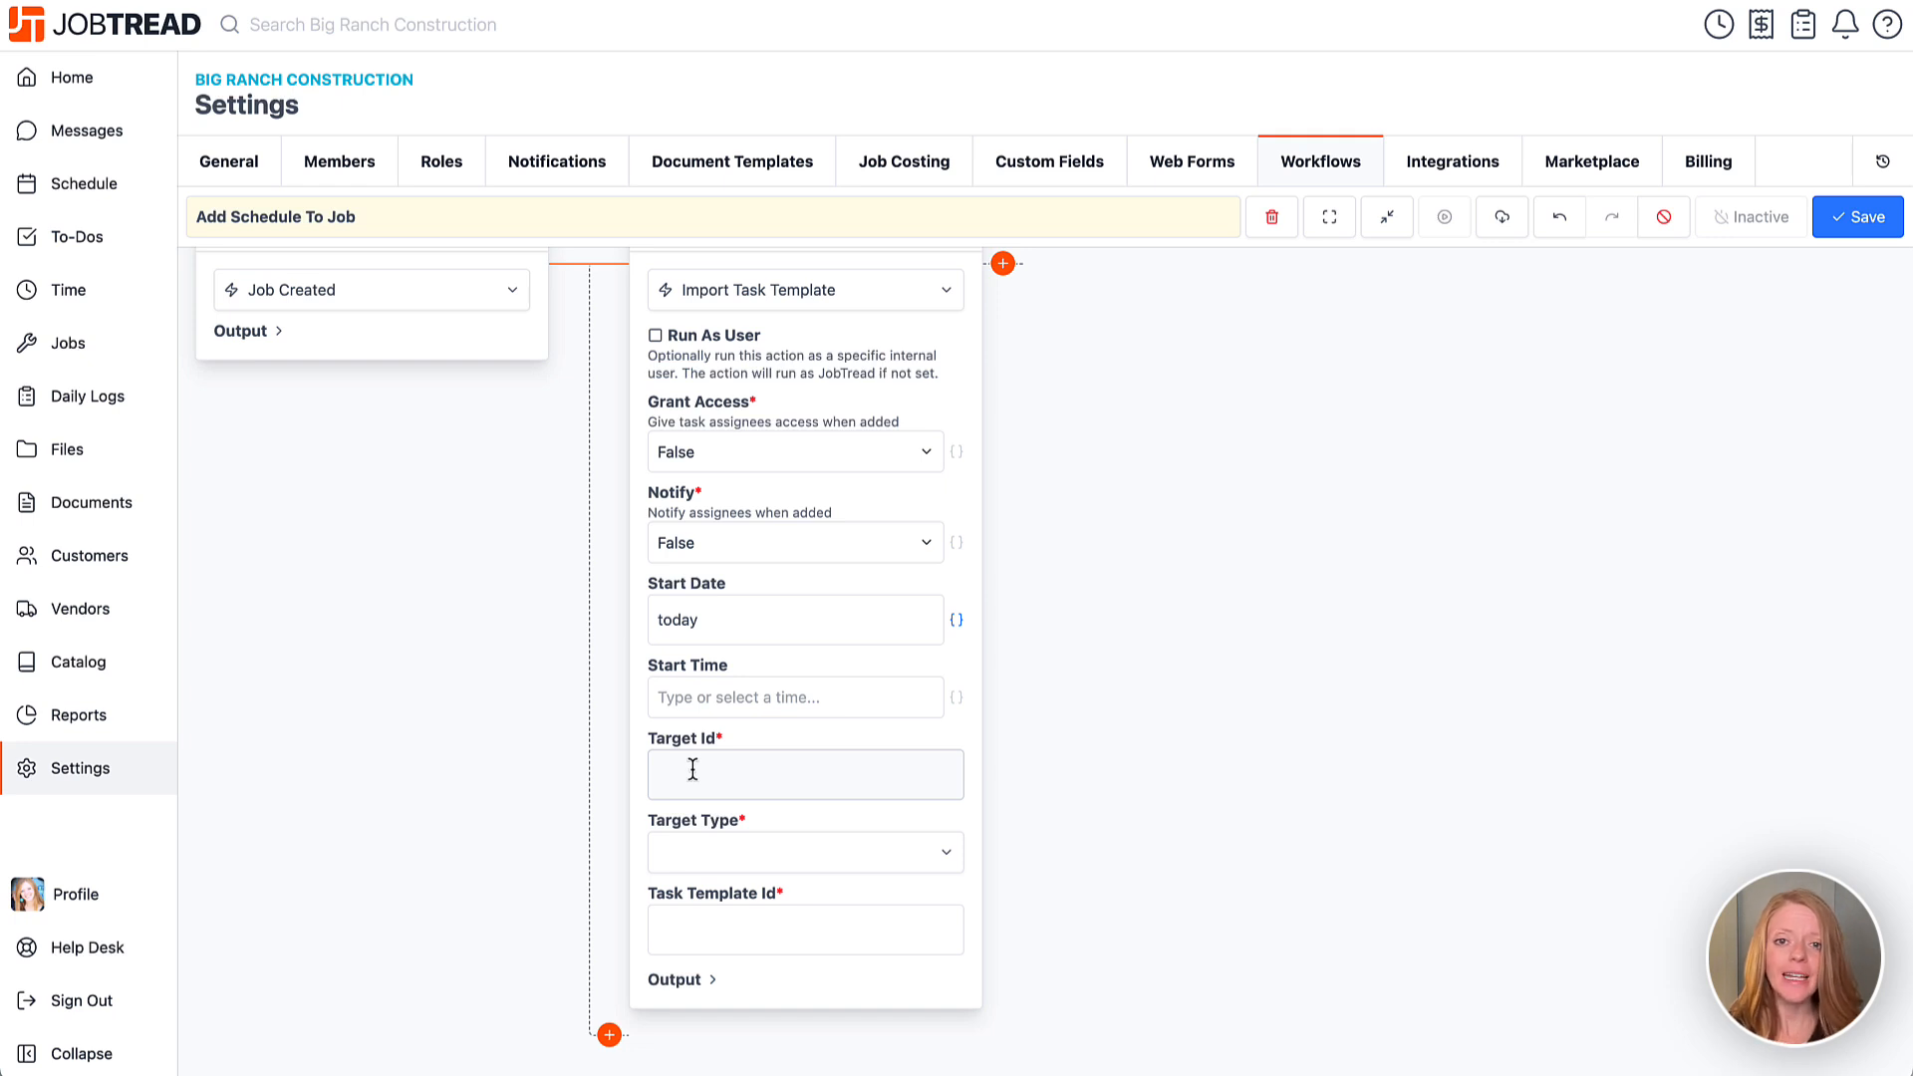
Point the Import Task Template step's Target Id at the 'Job: ID' variable, with Target Type Job.
left_click(692, 769)
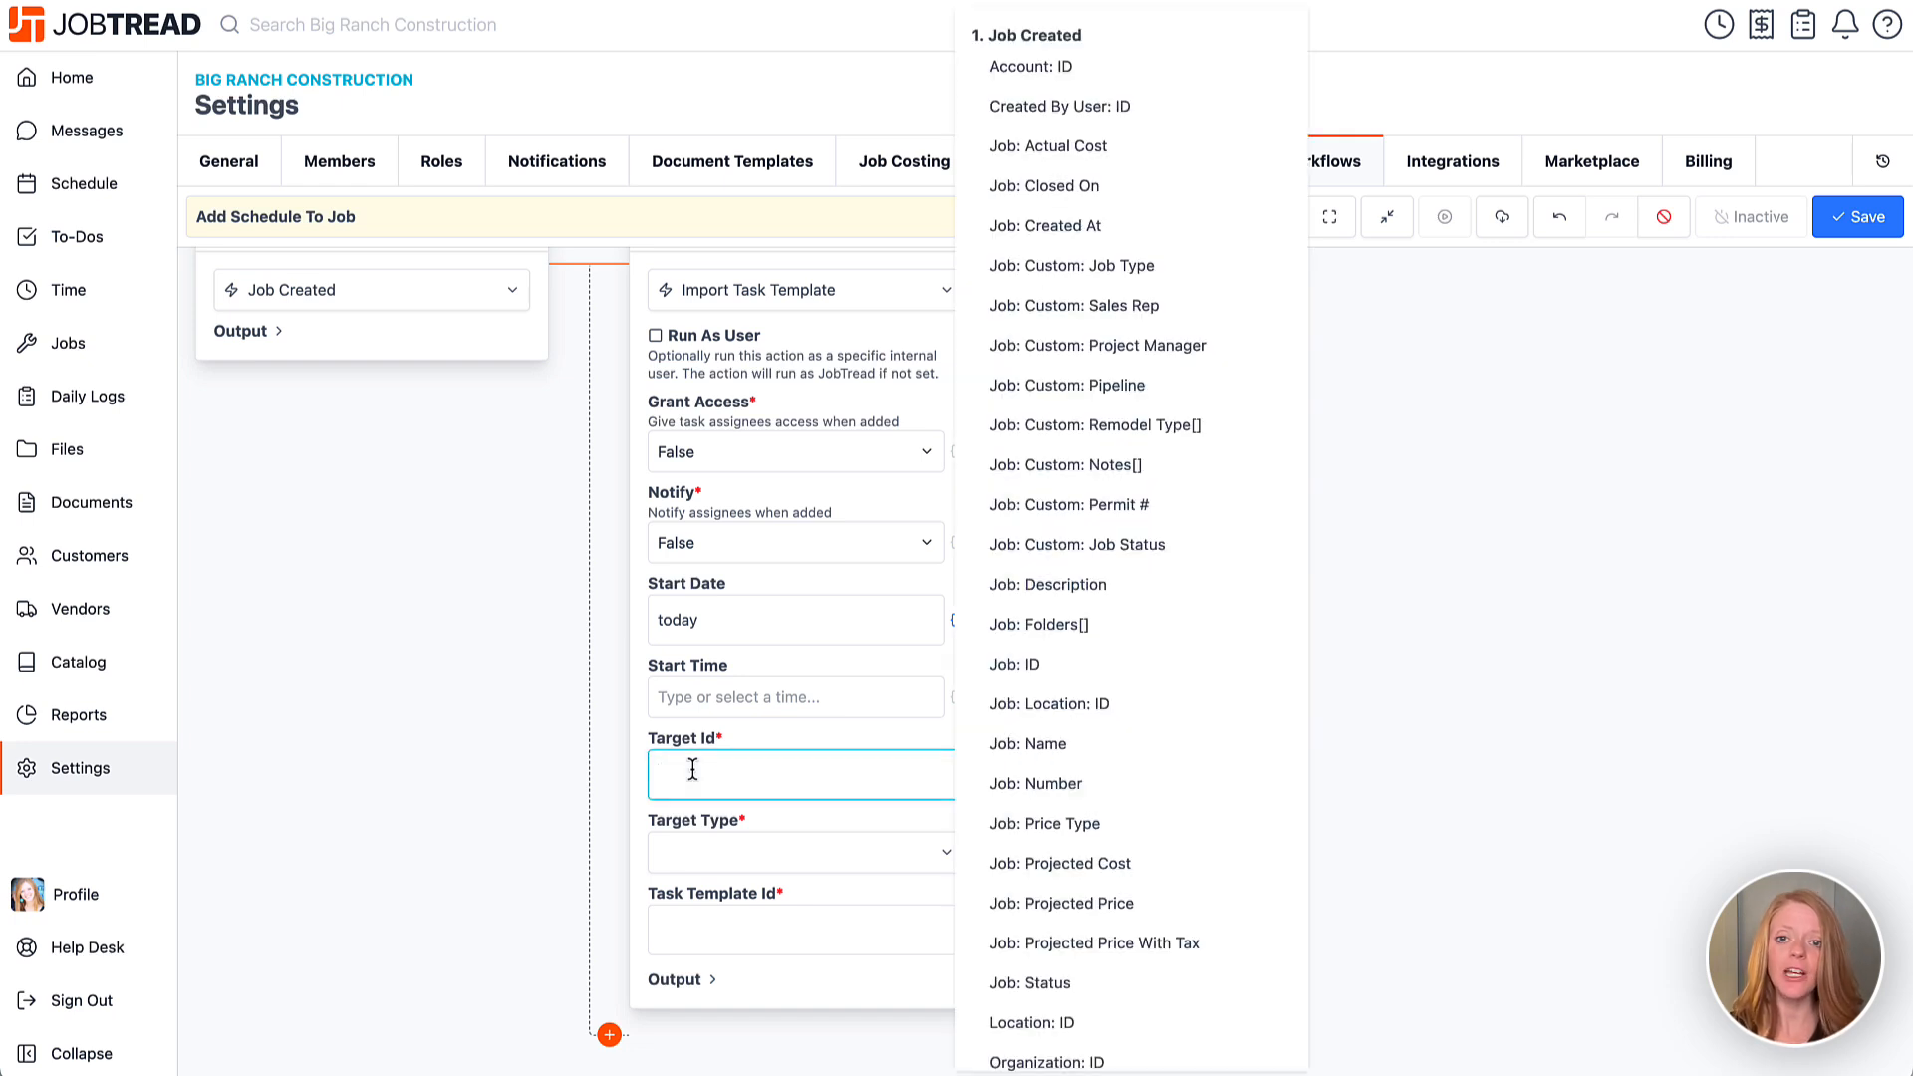
type("ID")
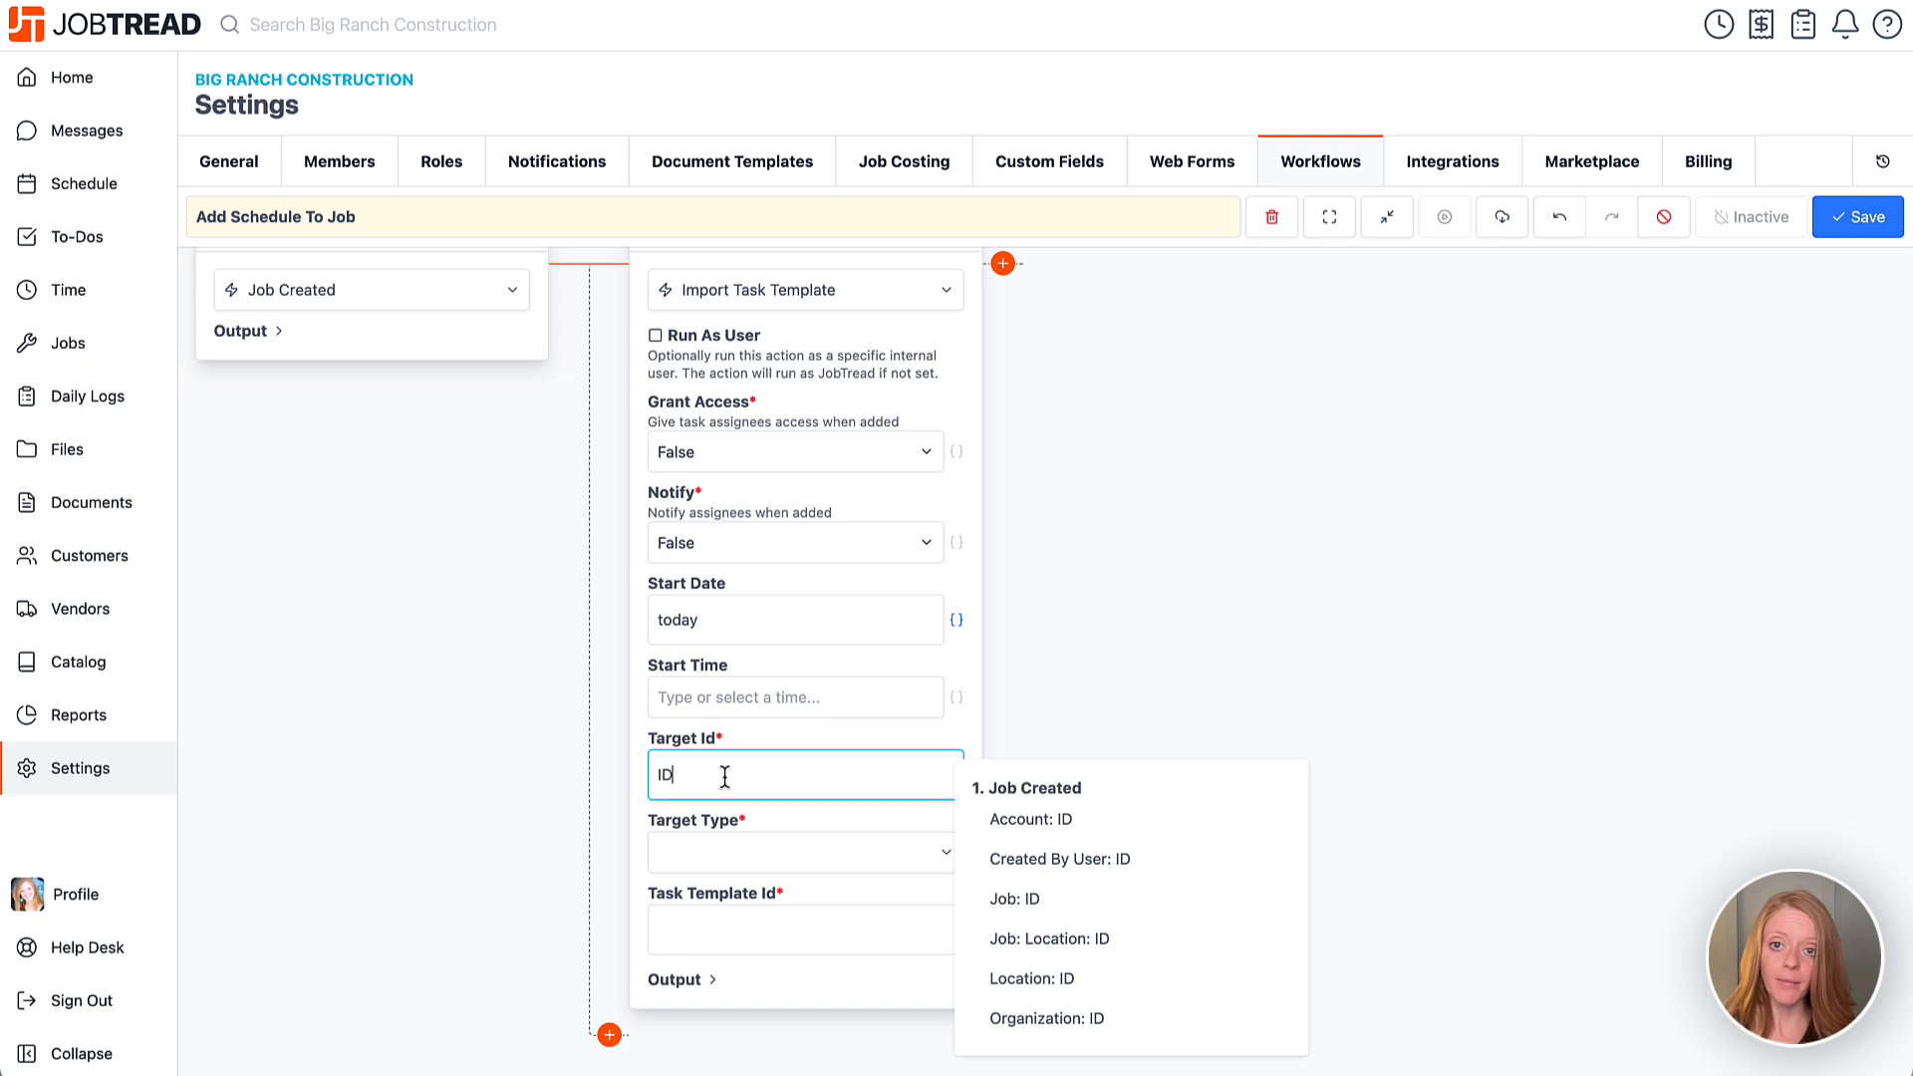
left_click(995, 902)
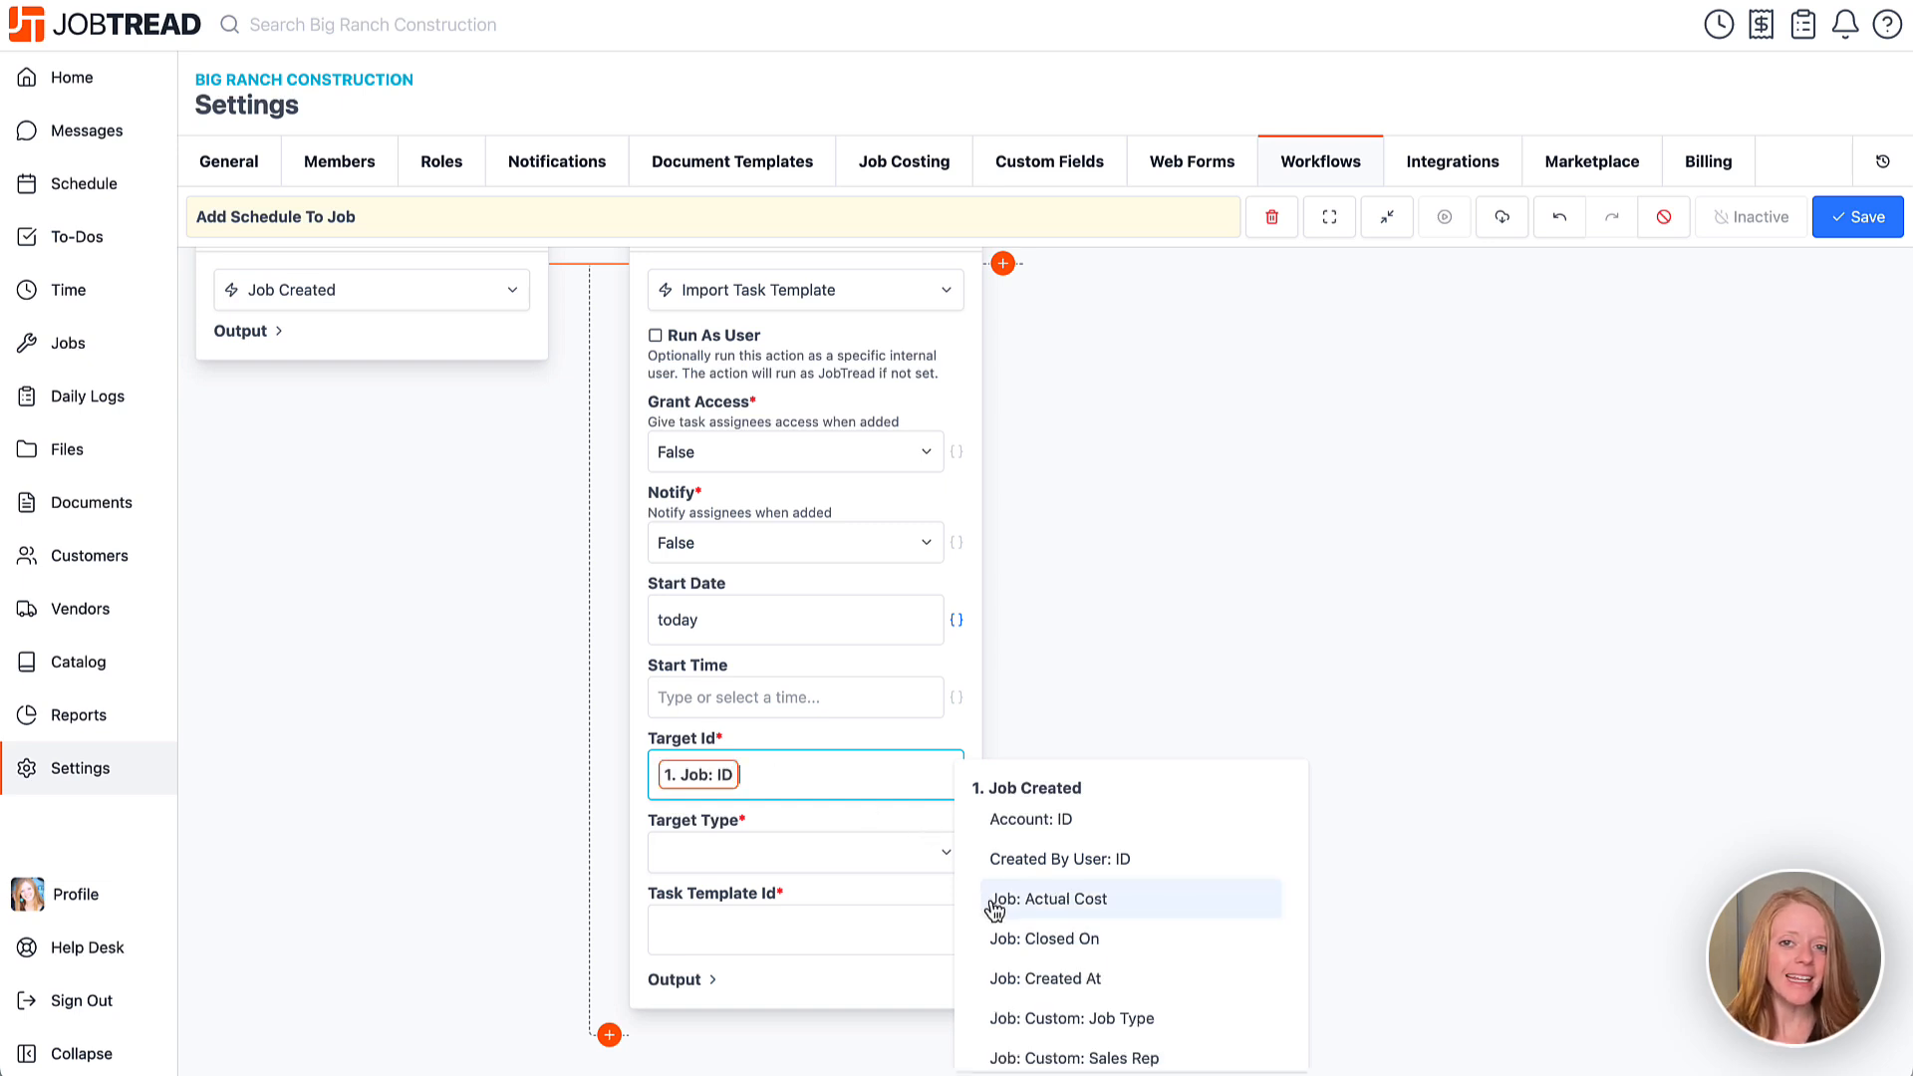
left_click(684, 846)
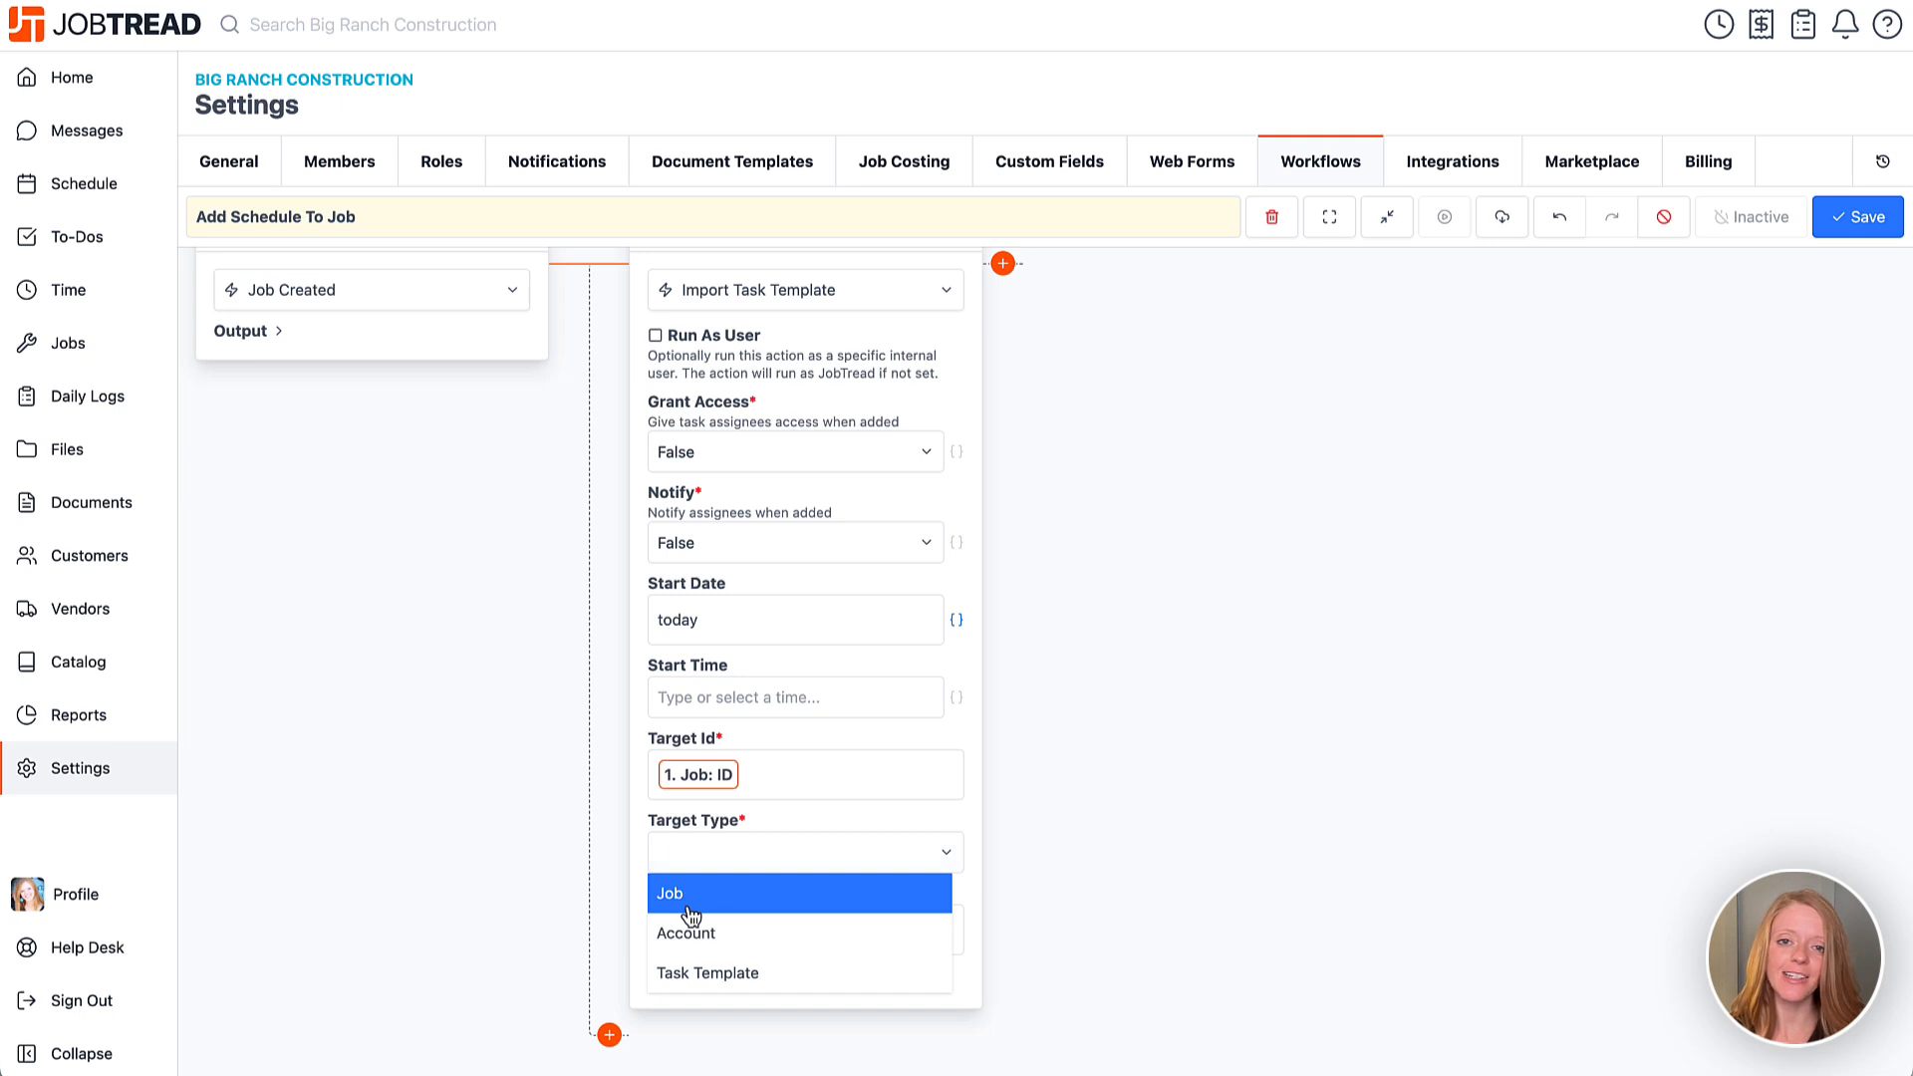
left_click(690, 908)
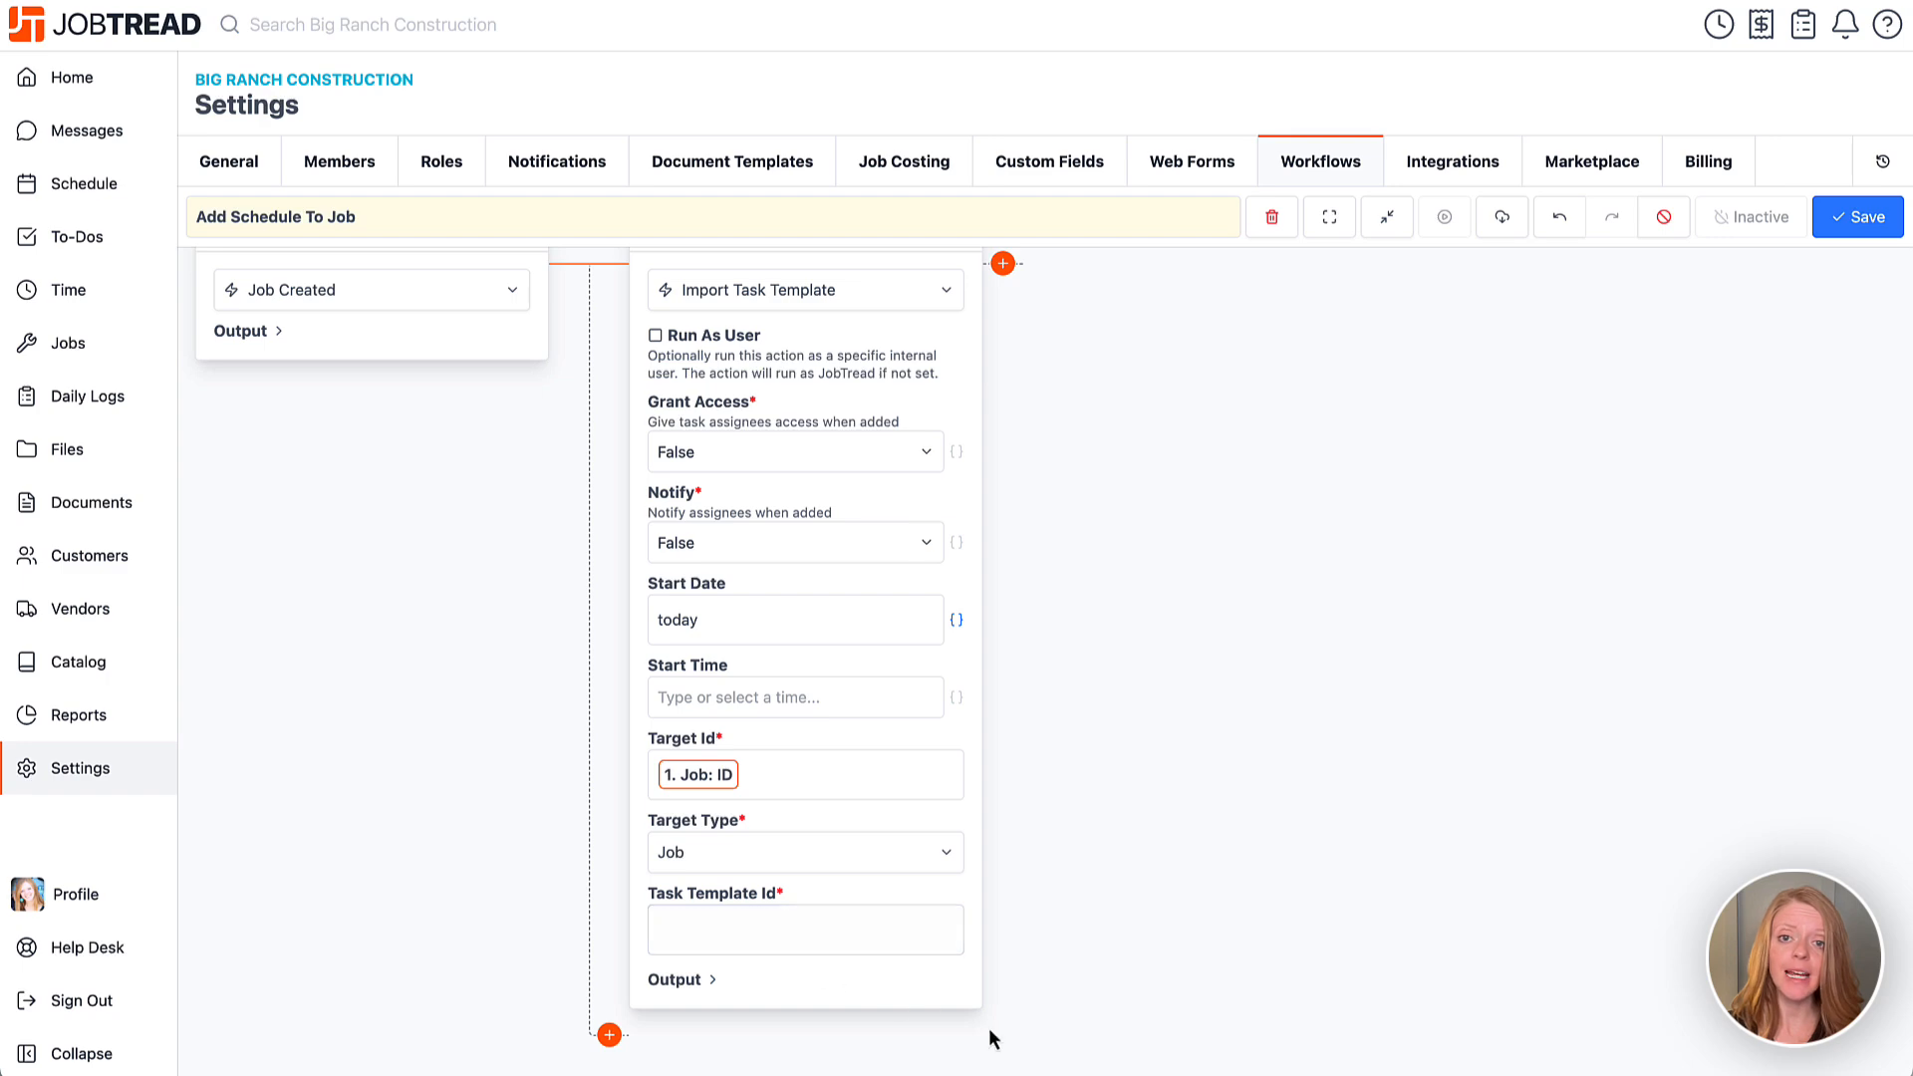
mouse_move(996, 1074)
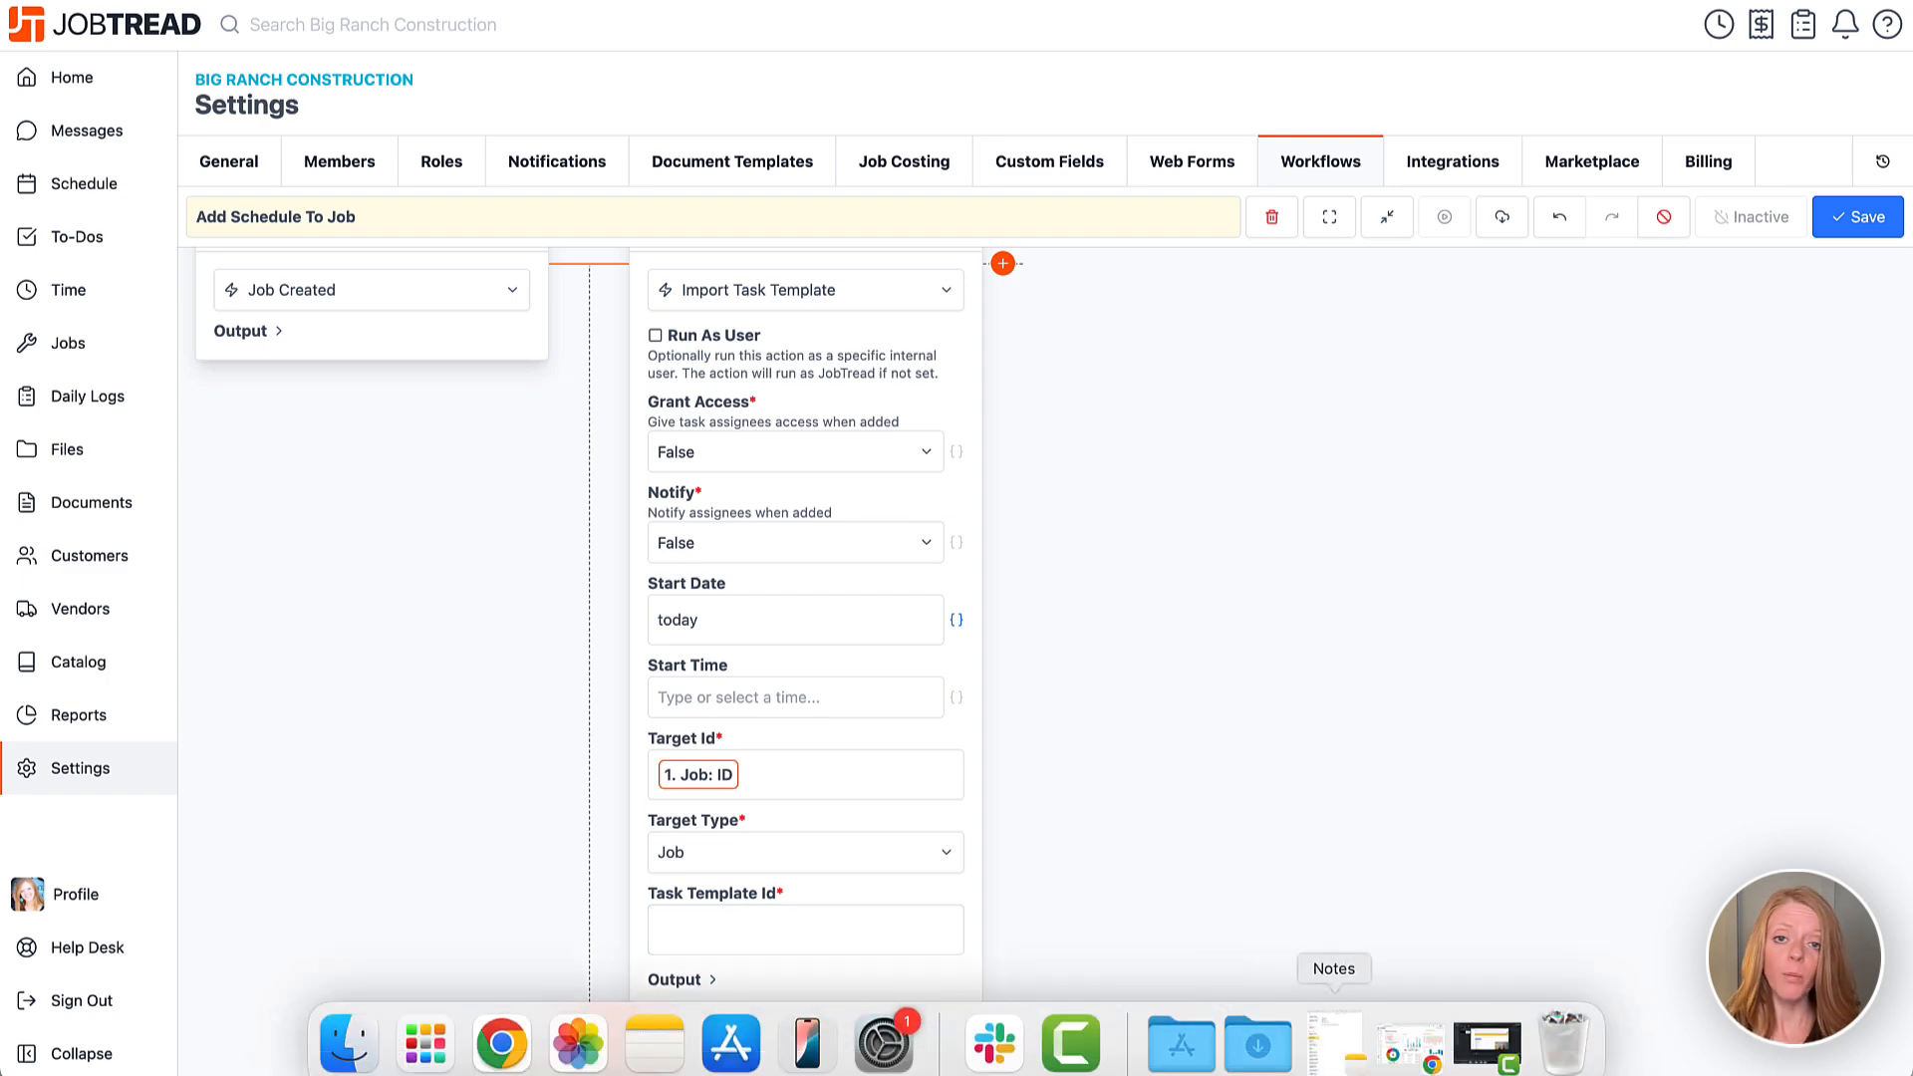
left_click(1407, 1044)
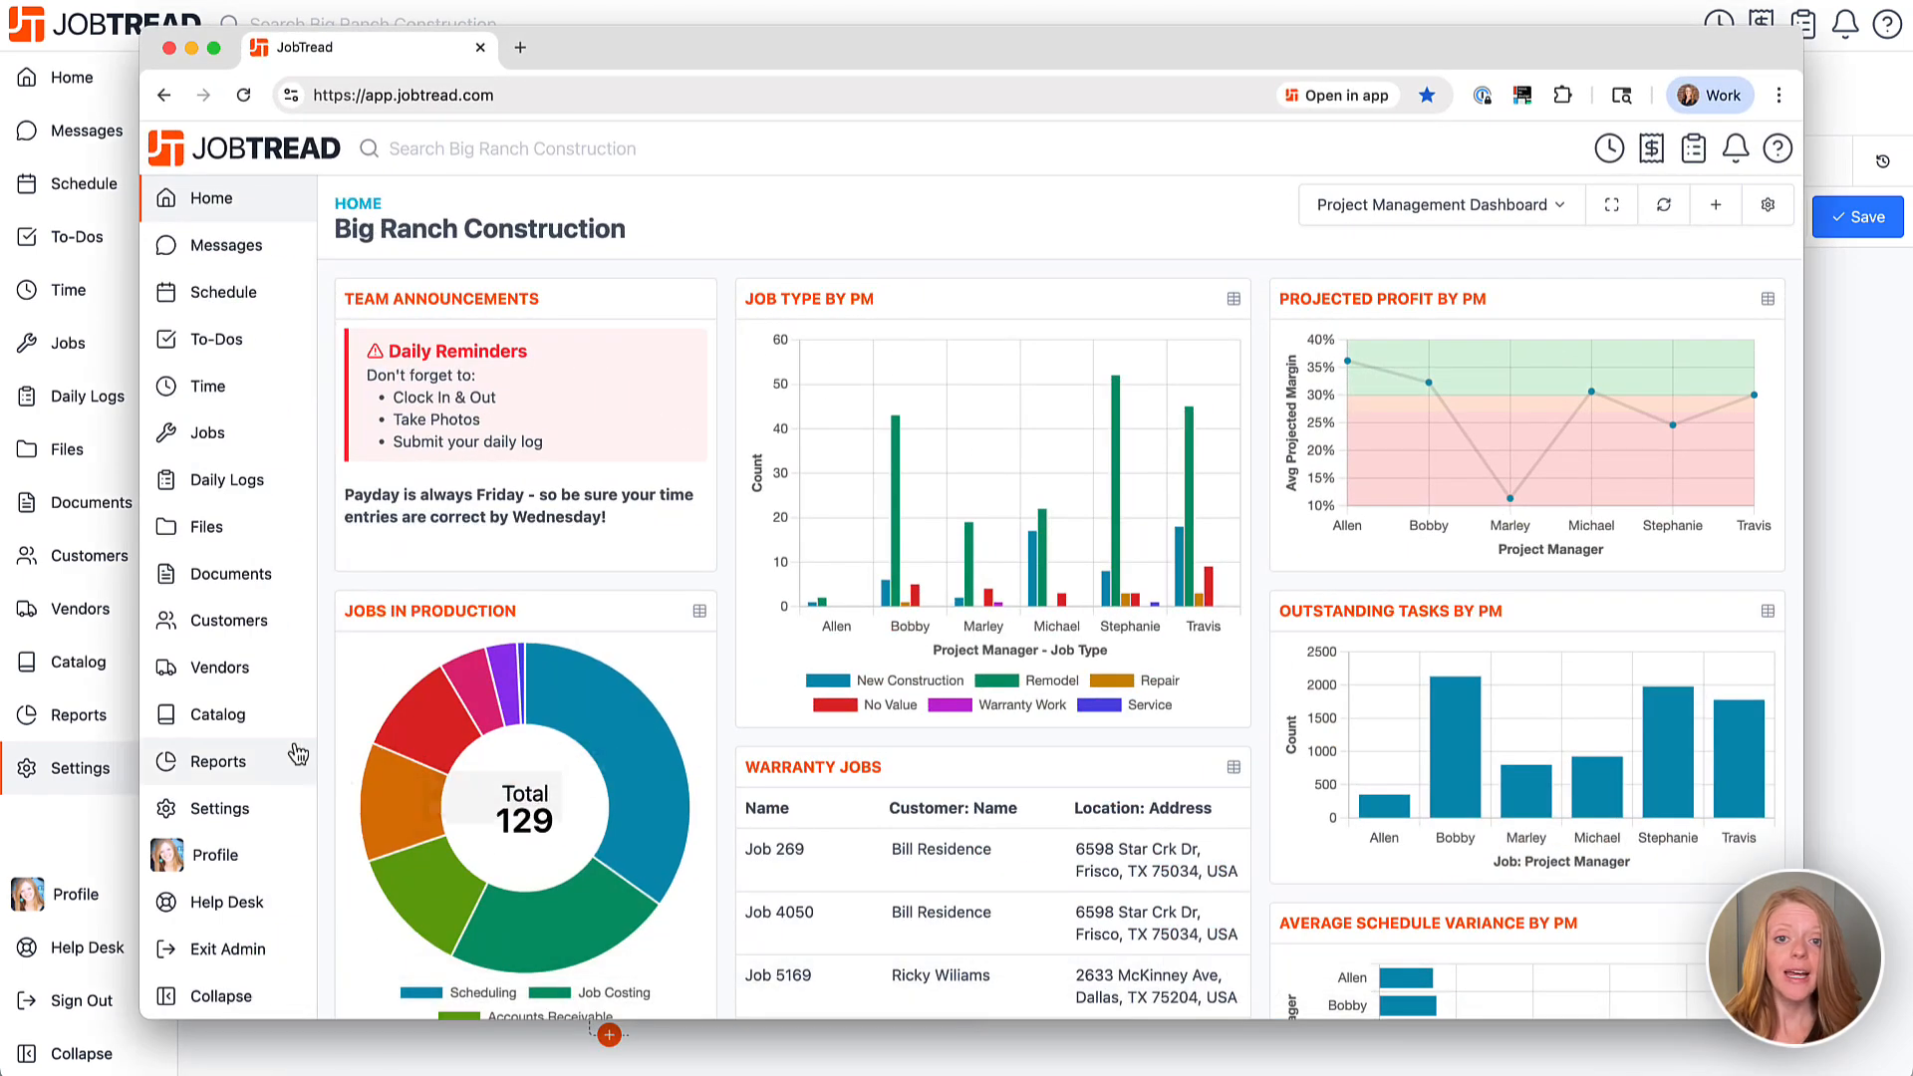
left_click(218, 714)
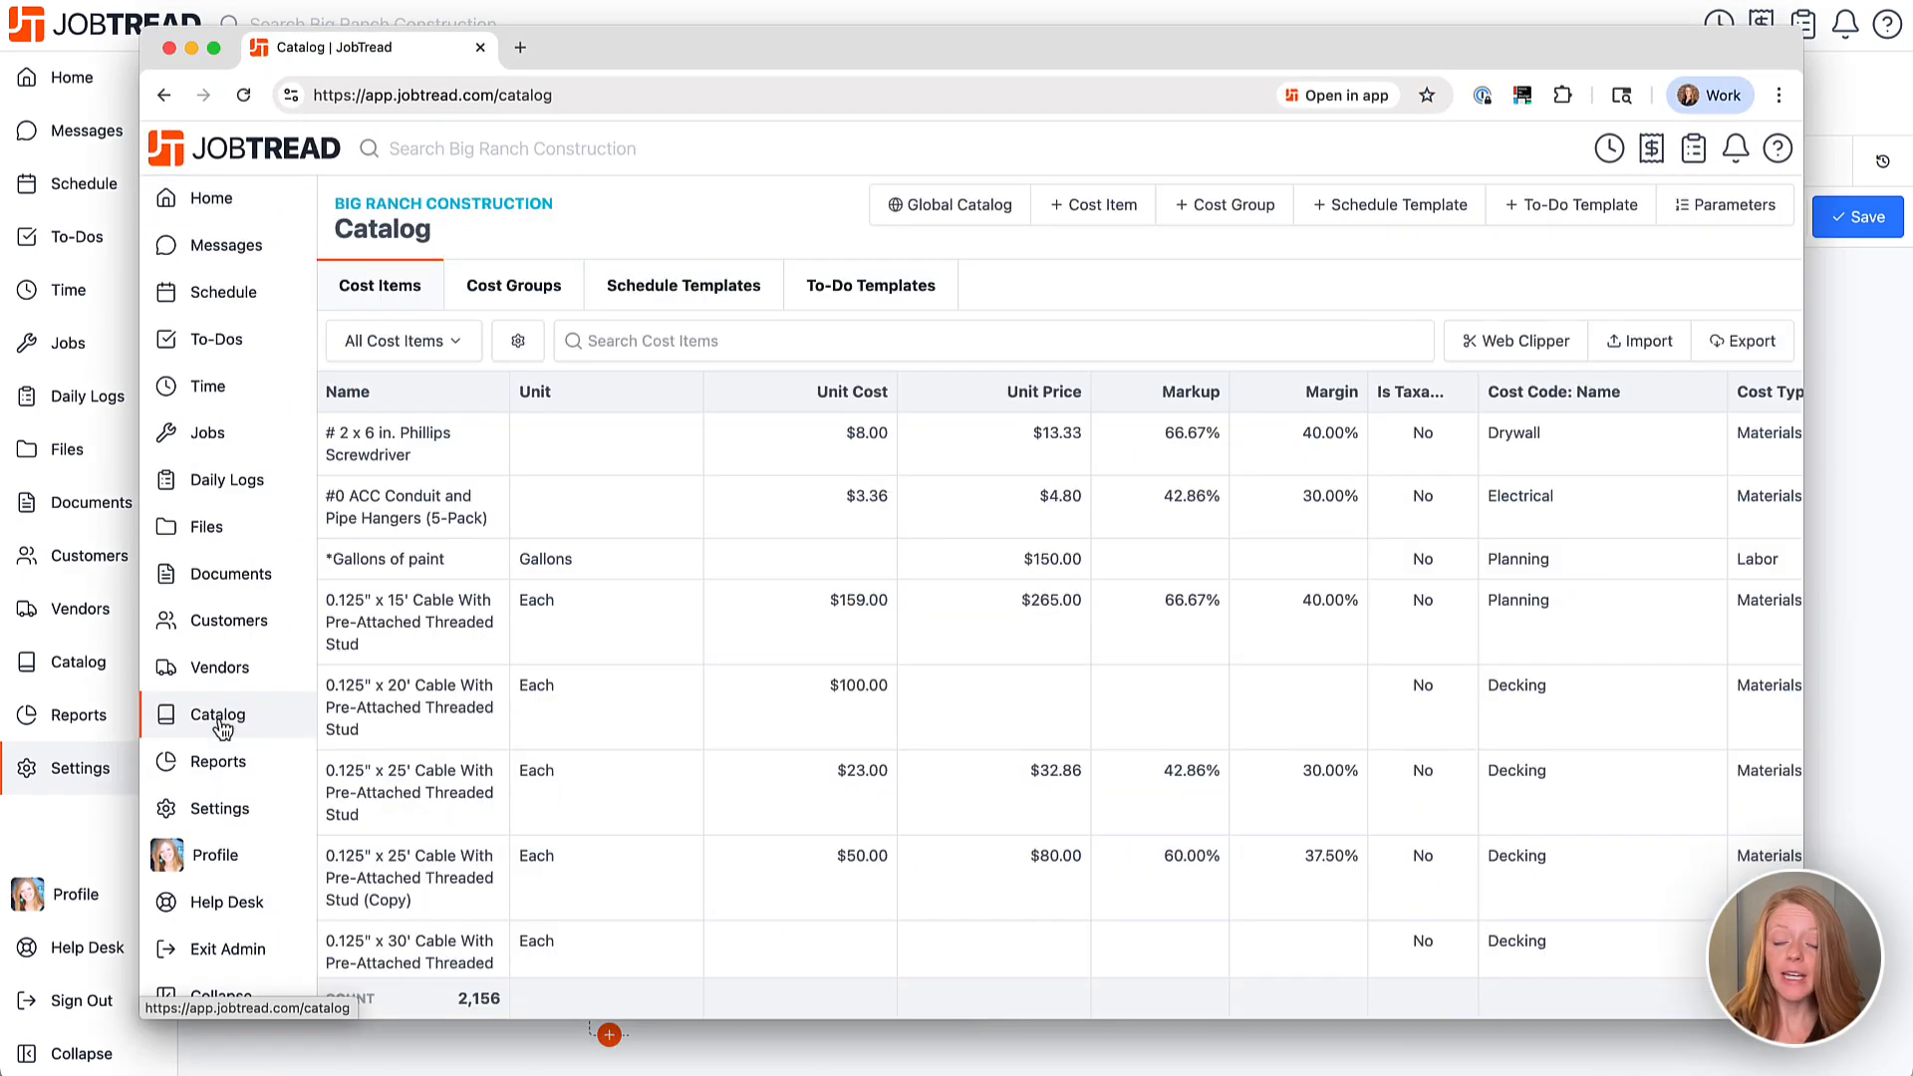
left_click(727, 289)
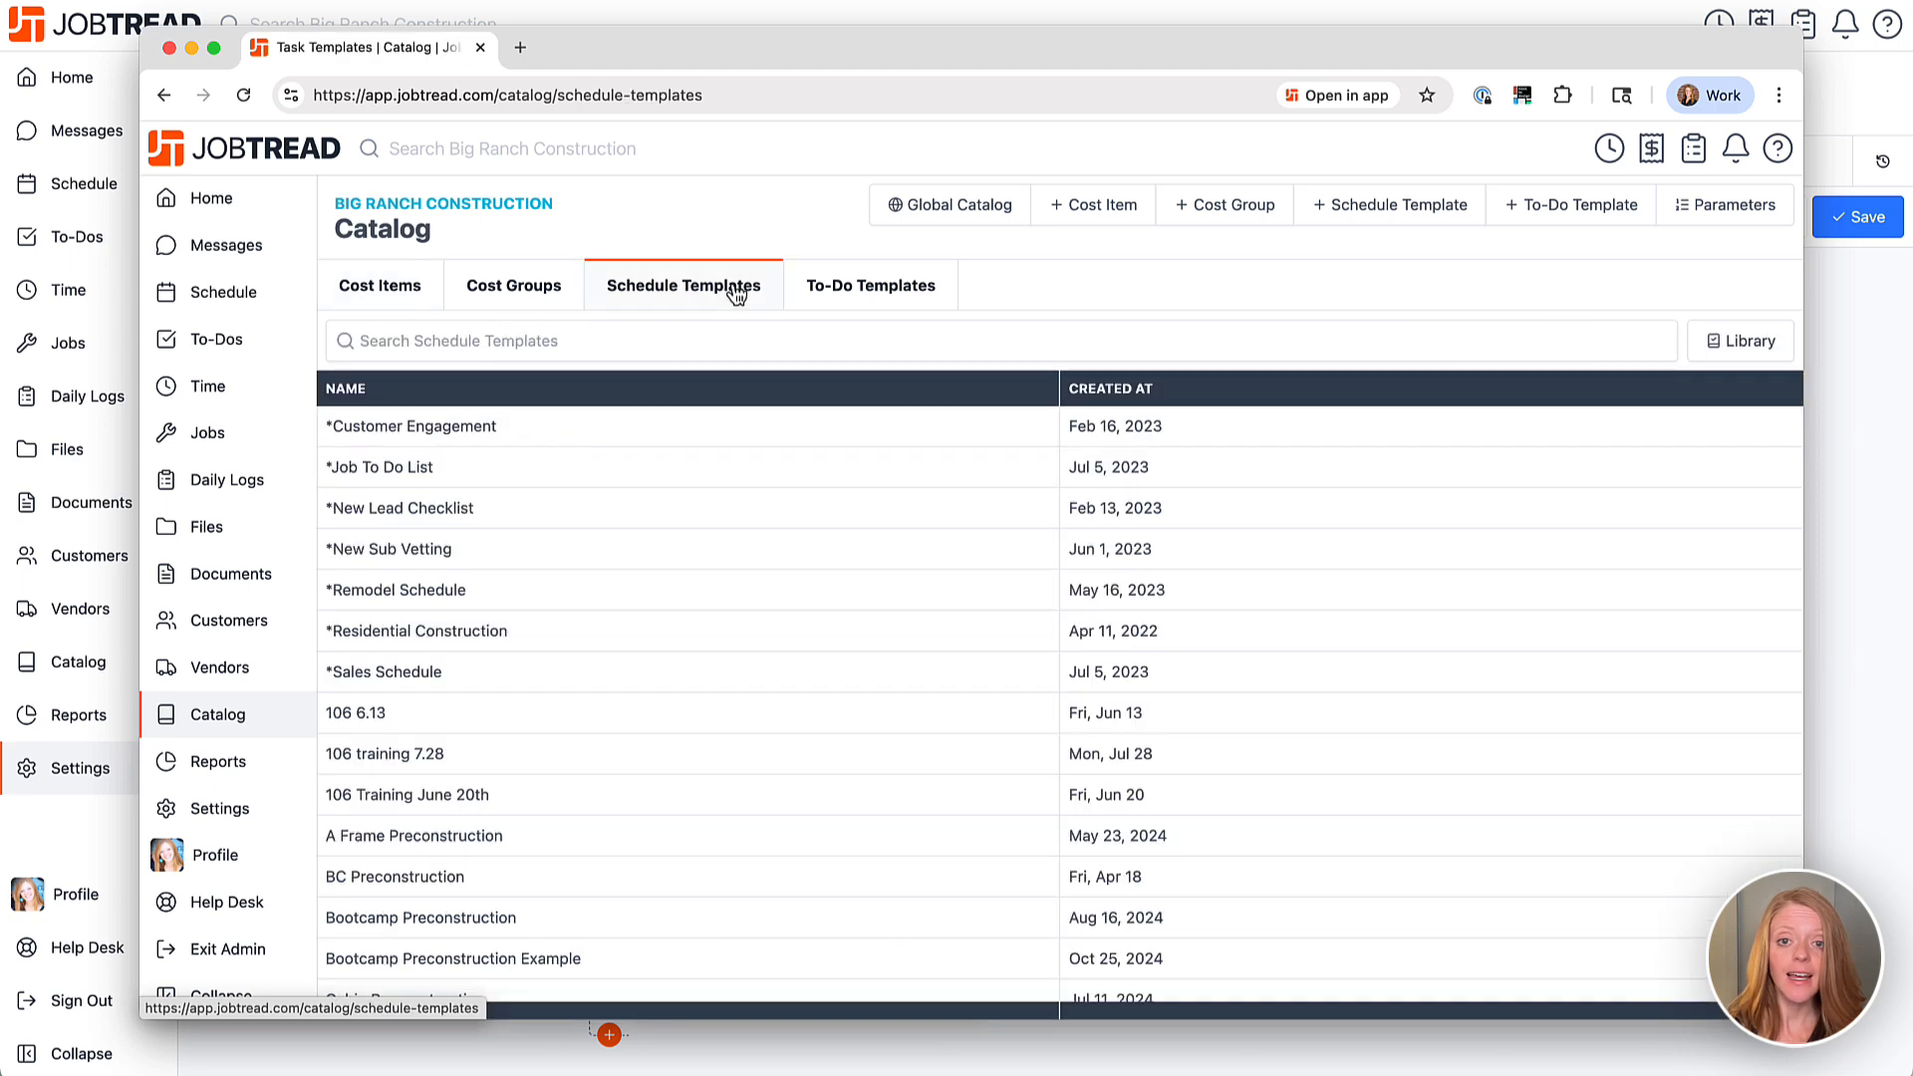
left_click(675, 604)
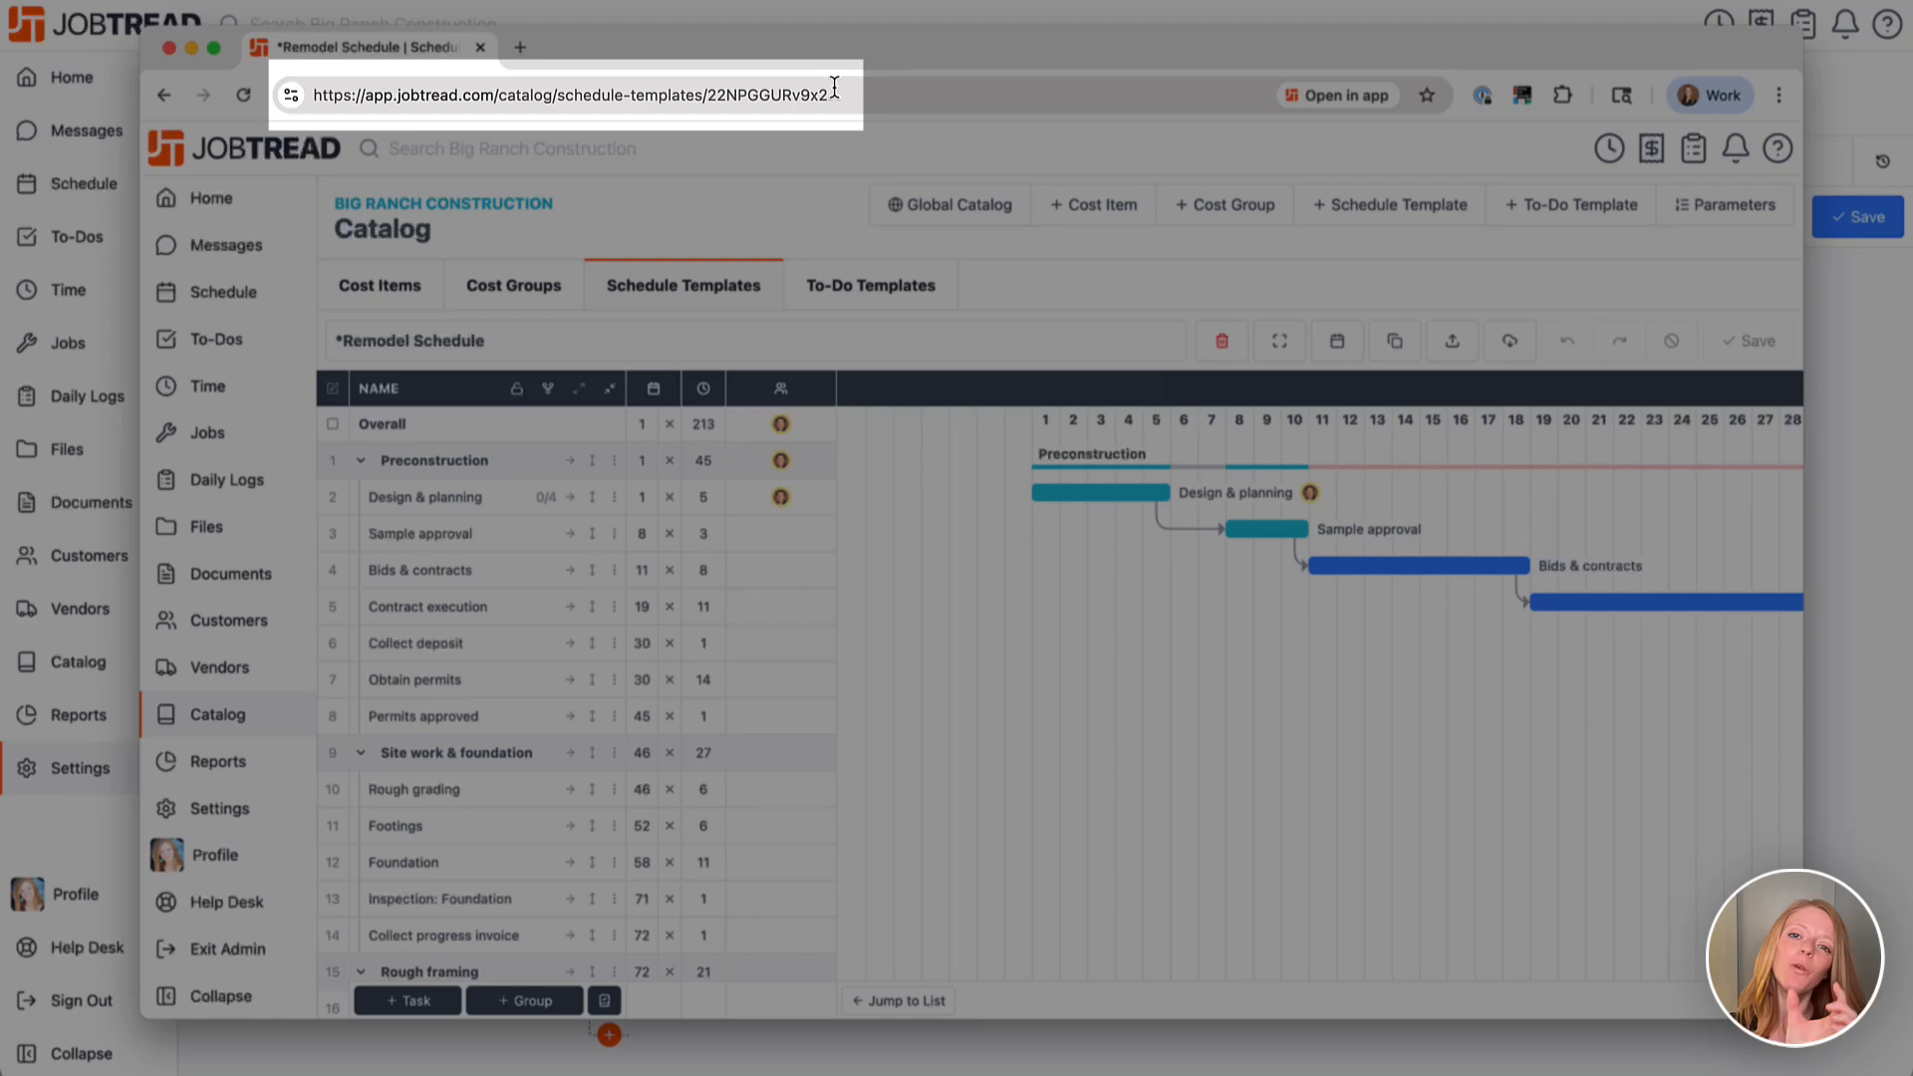
left_click_drag(832, 95, 706, 95)
key("ctrl+c")
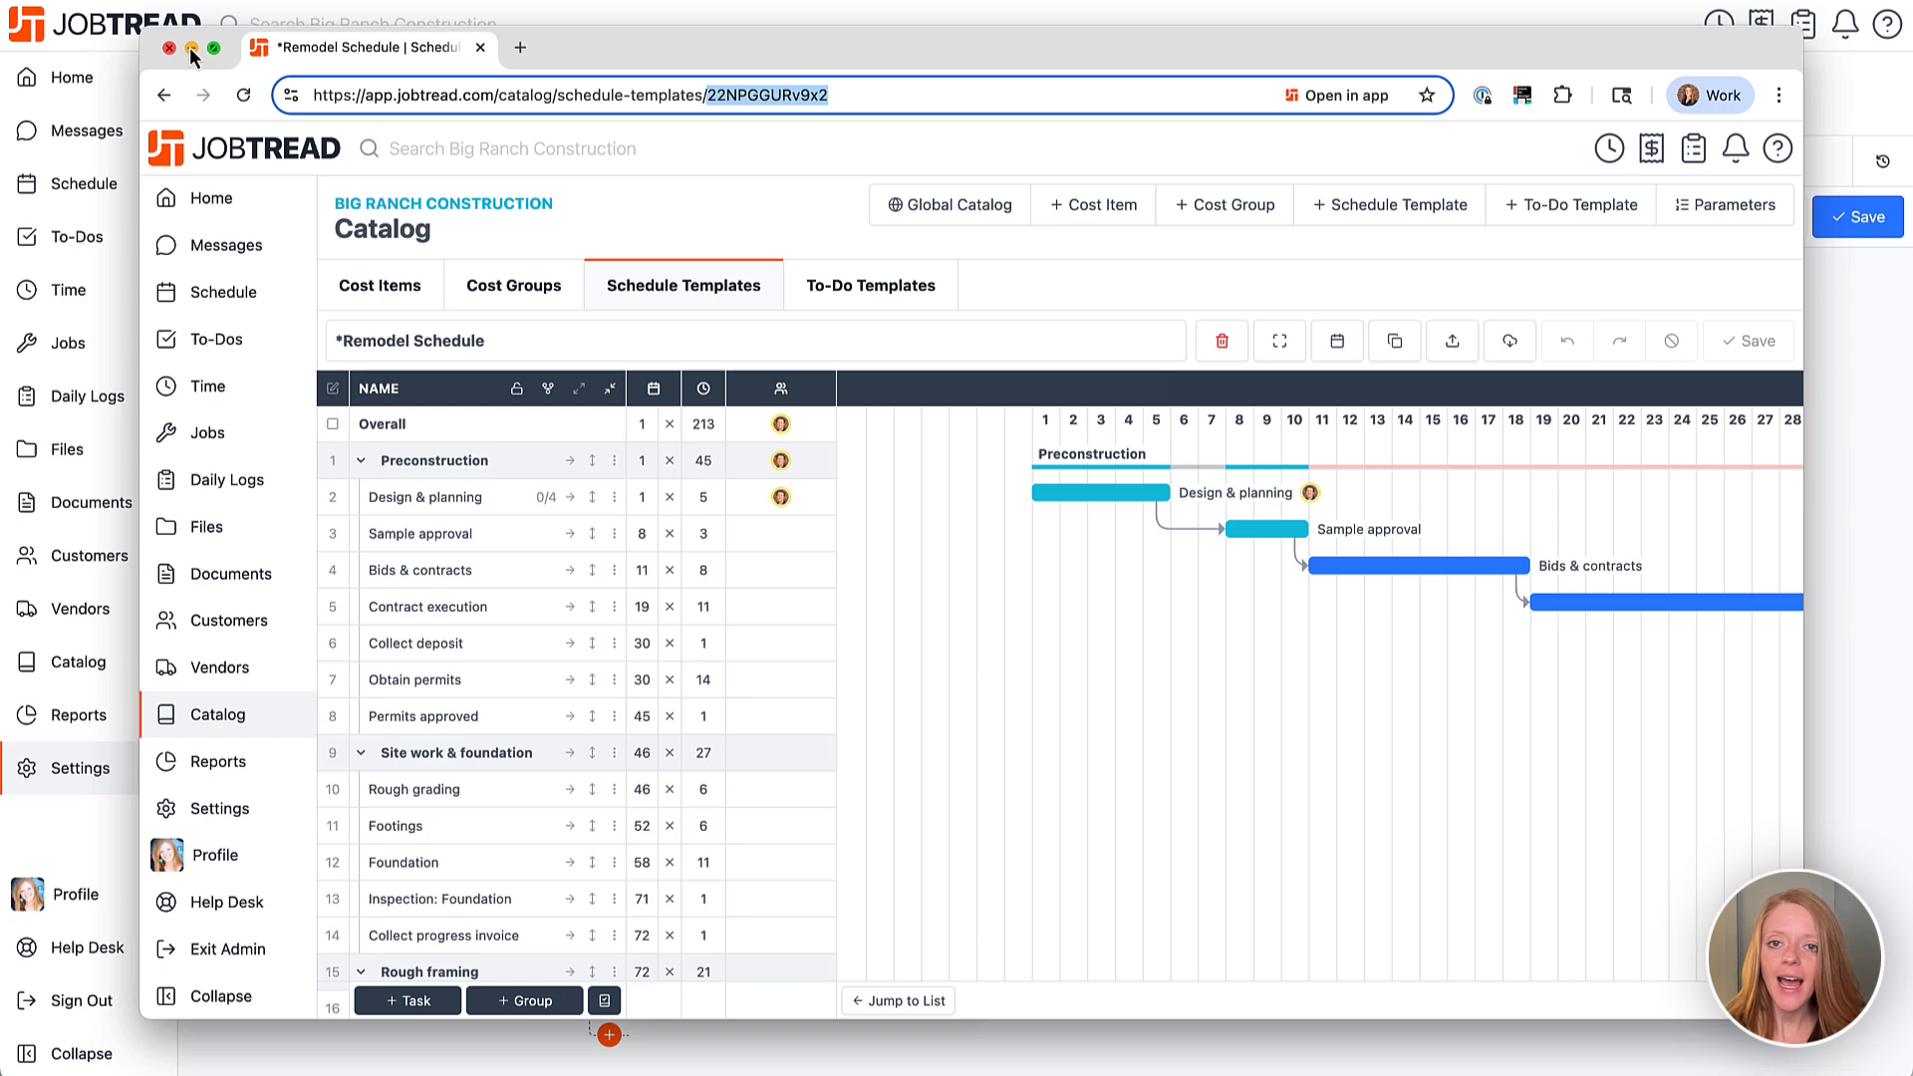
Paste the Remodel Schedule template ID 22NPGGURv9x2 into the import step's Task Template Id.
left_click(190, 48)
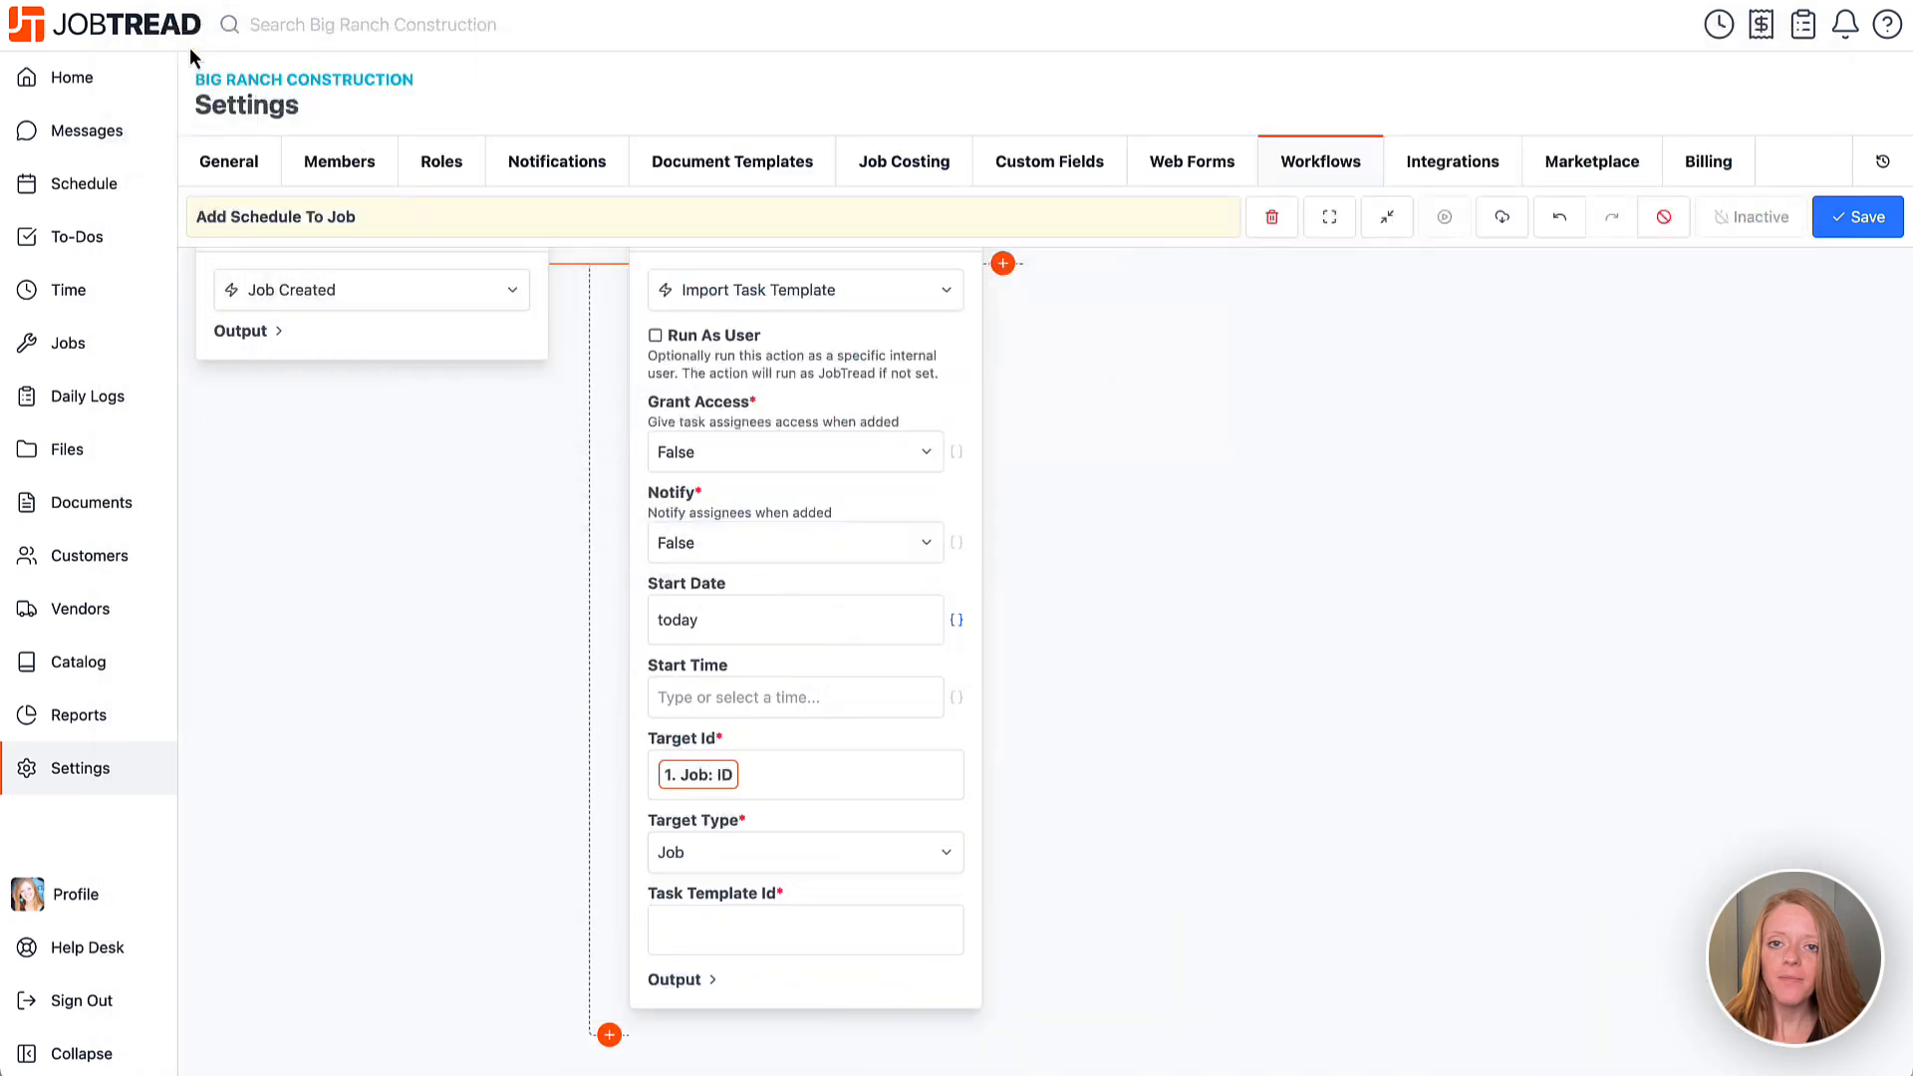
left_click(702, 926)
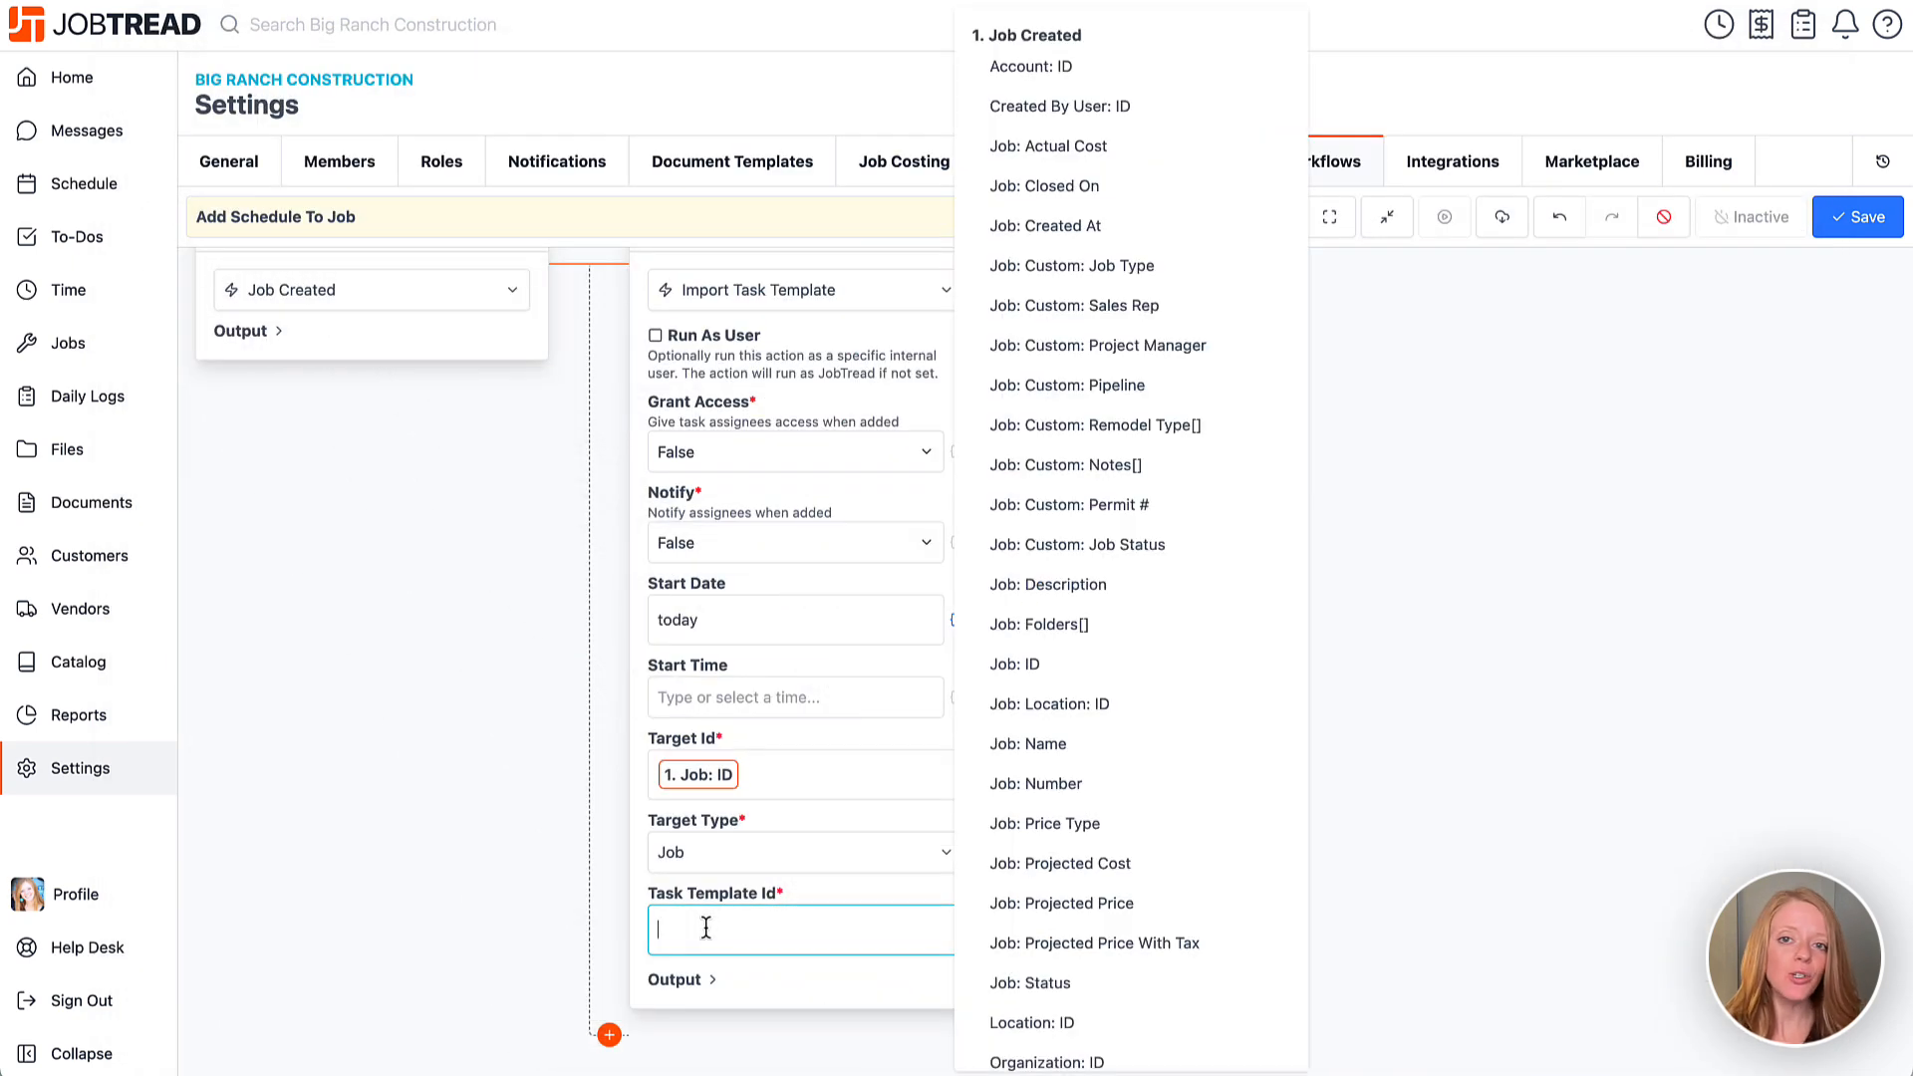
key("ctrl+v")
left_click(639, 939)
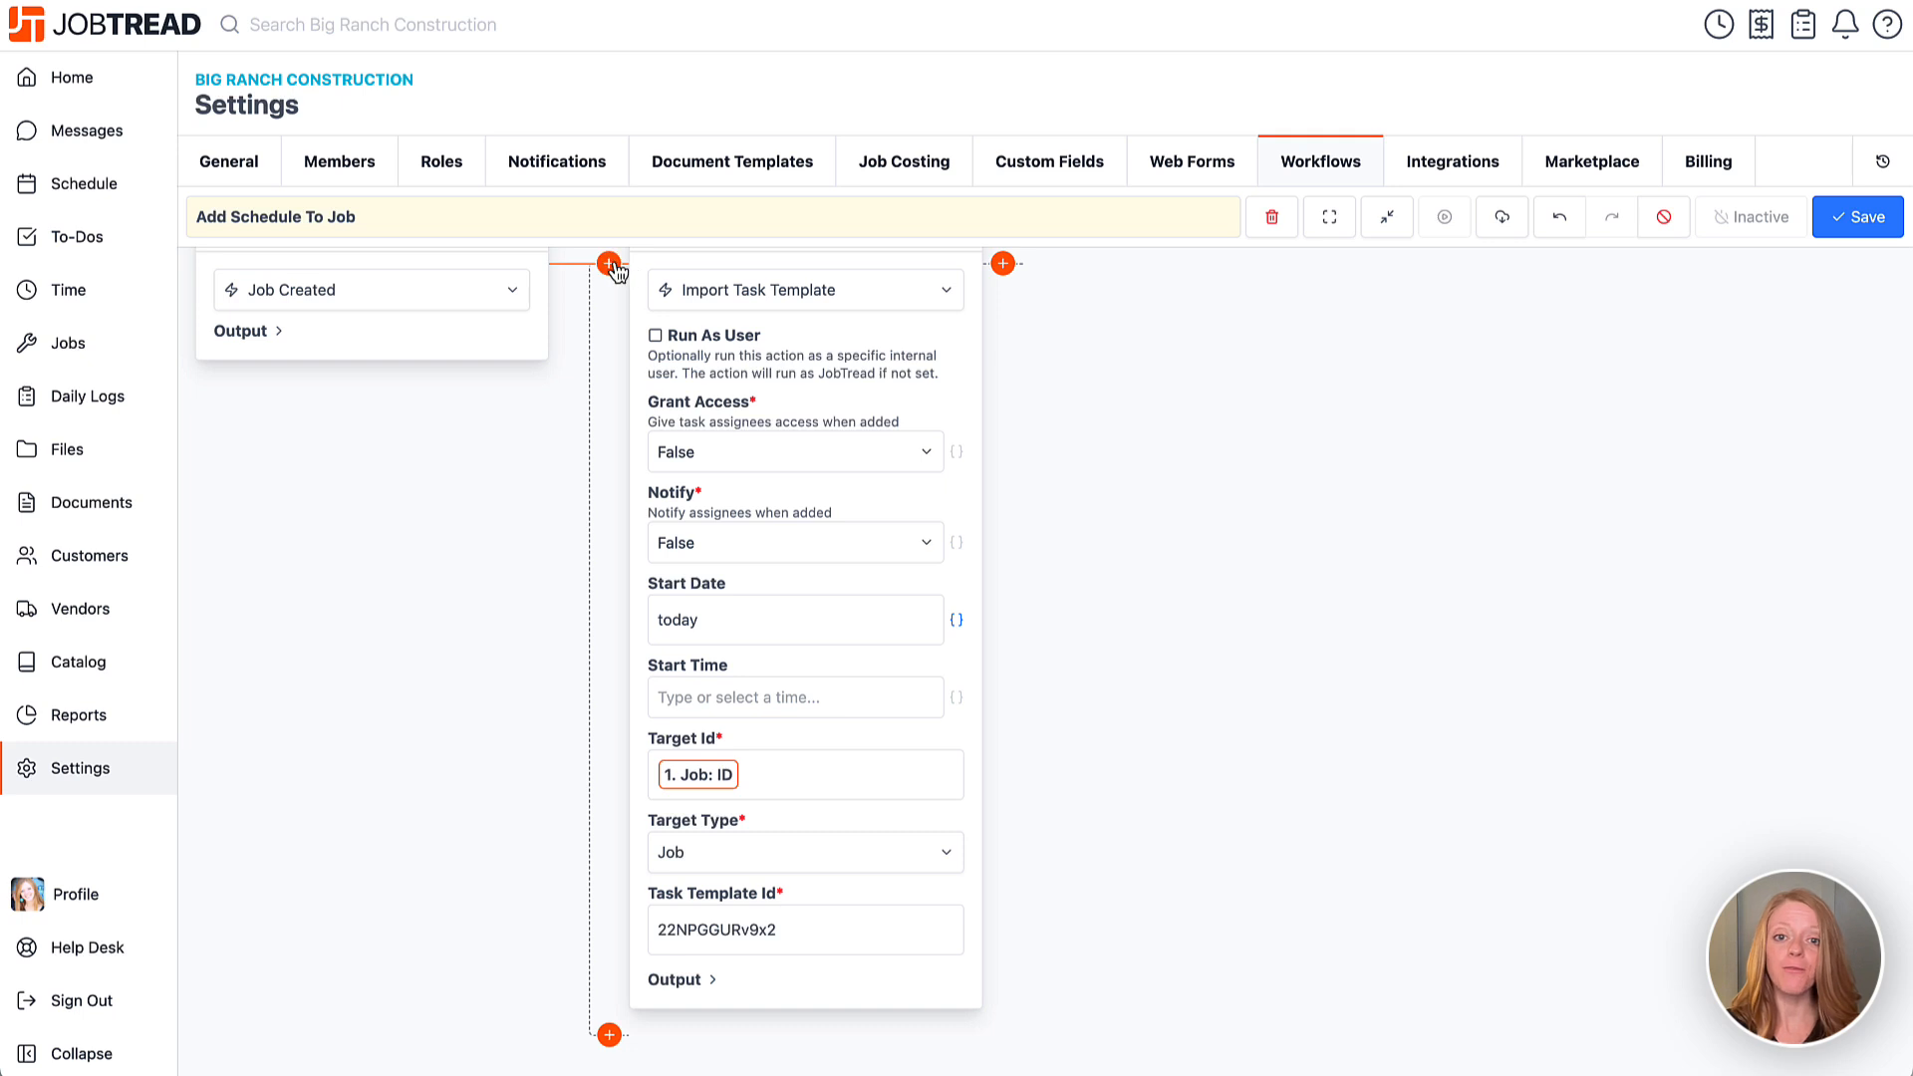
scroll(615, 269, "up", 1)
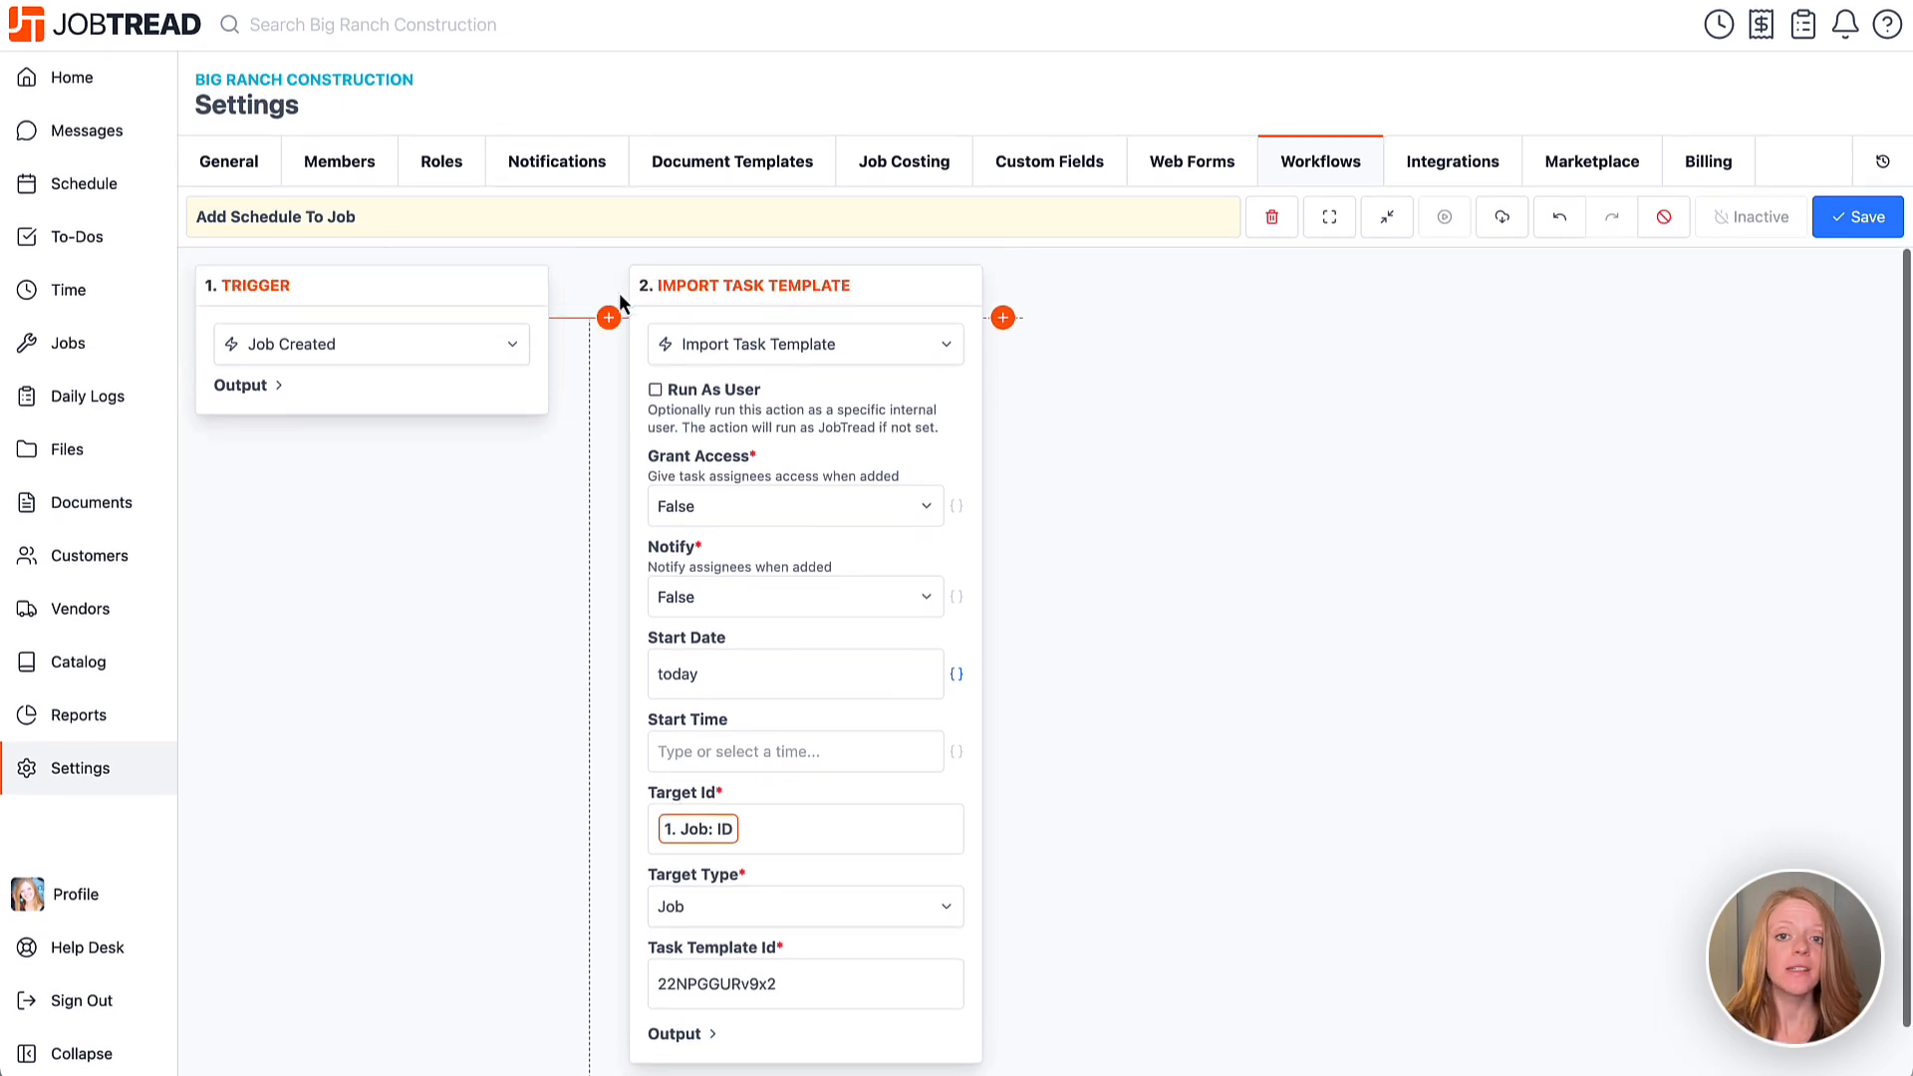
Add a Find Task Template step after the trigger, filtering Name is exactly '*Remodel Schedule'.
left_click(608, 319)
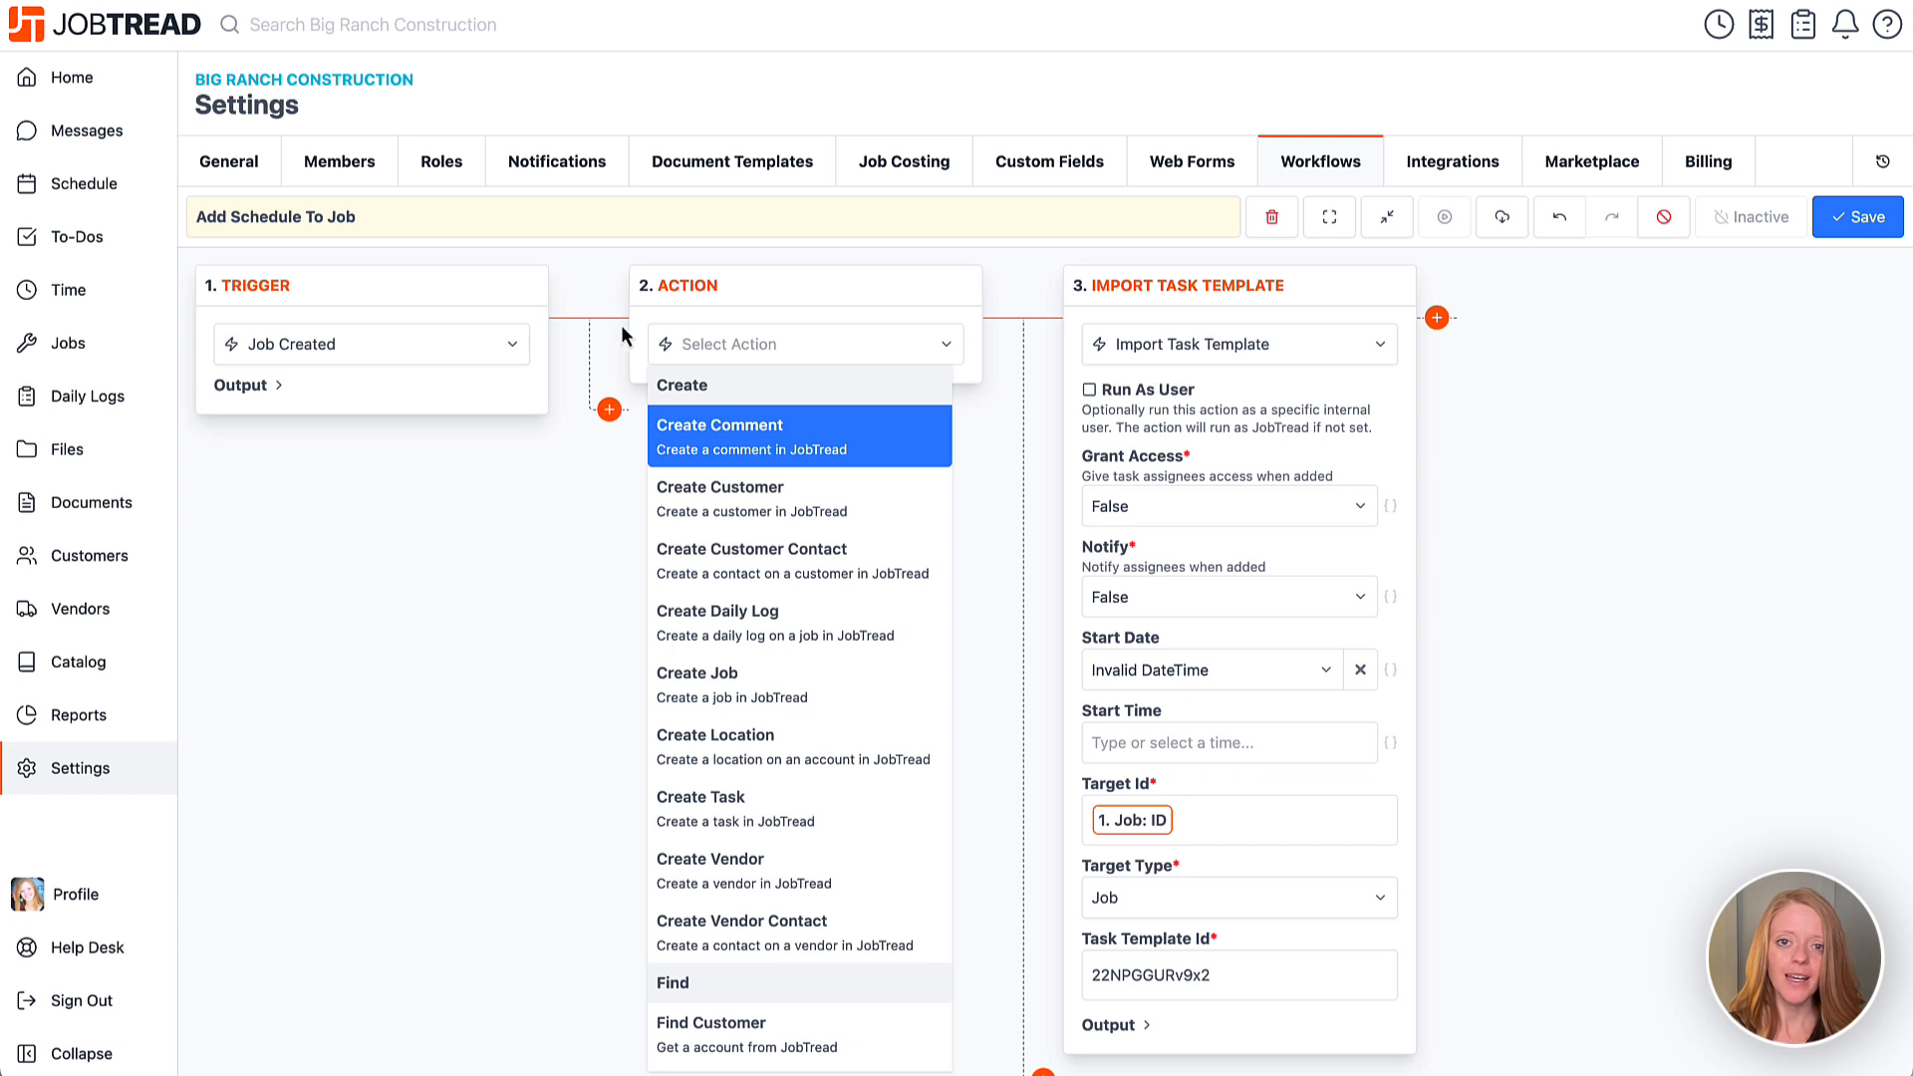
type("find")
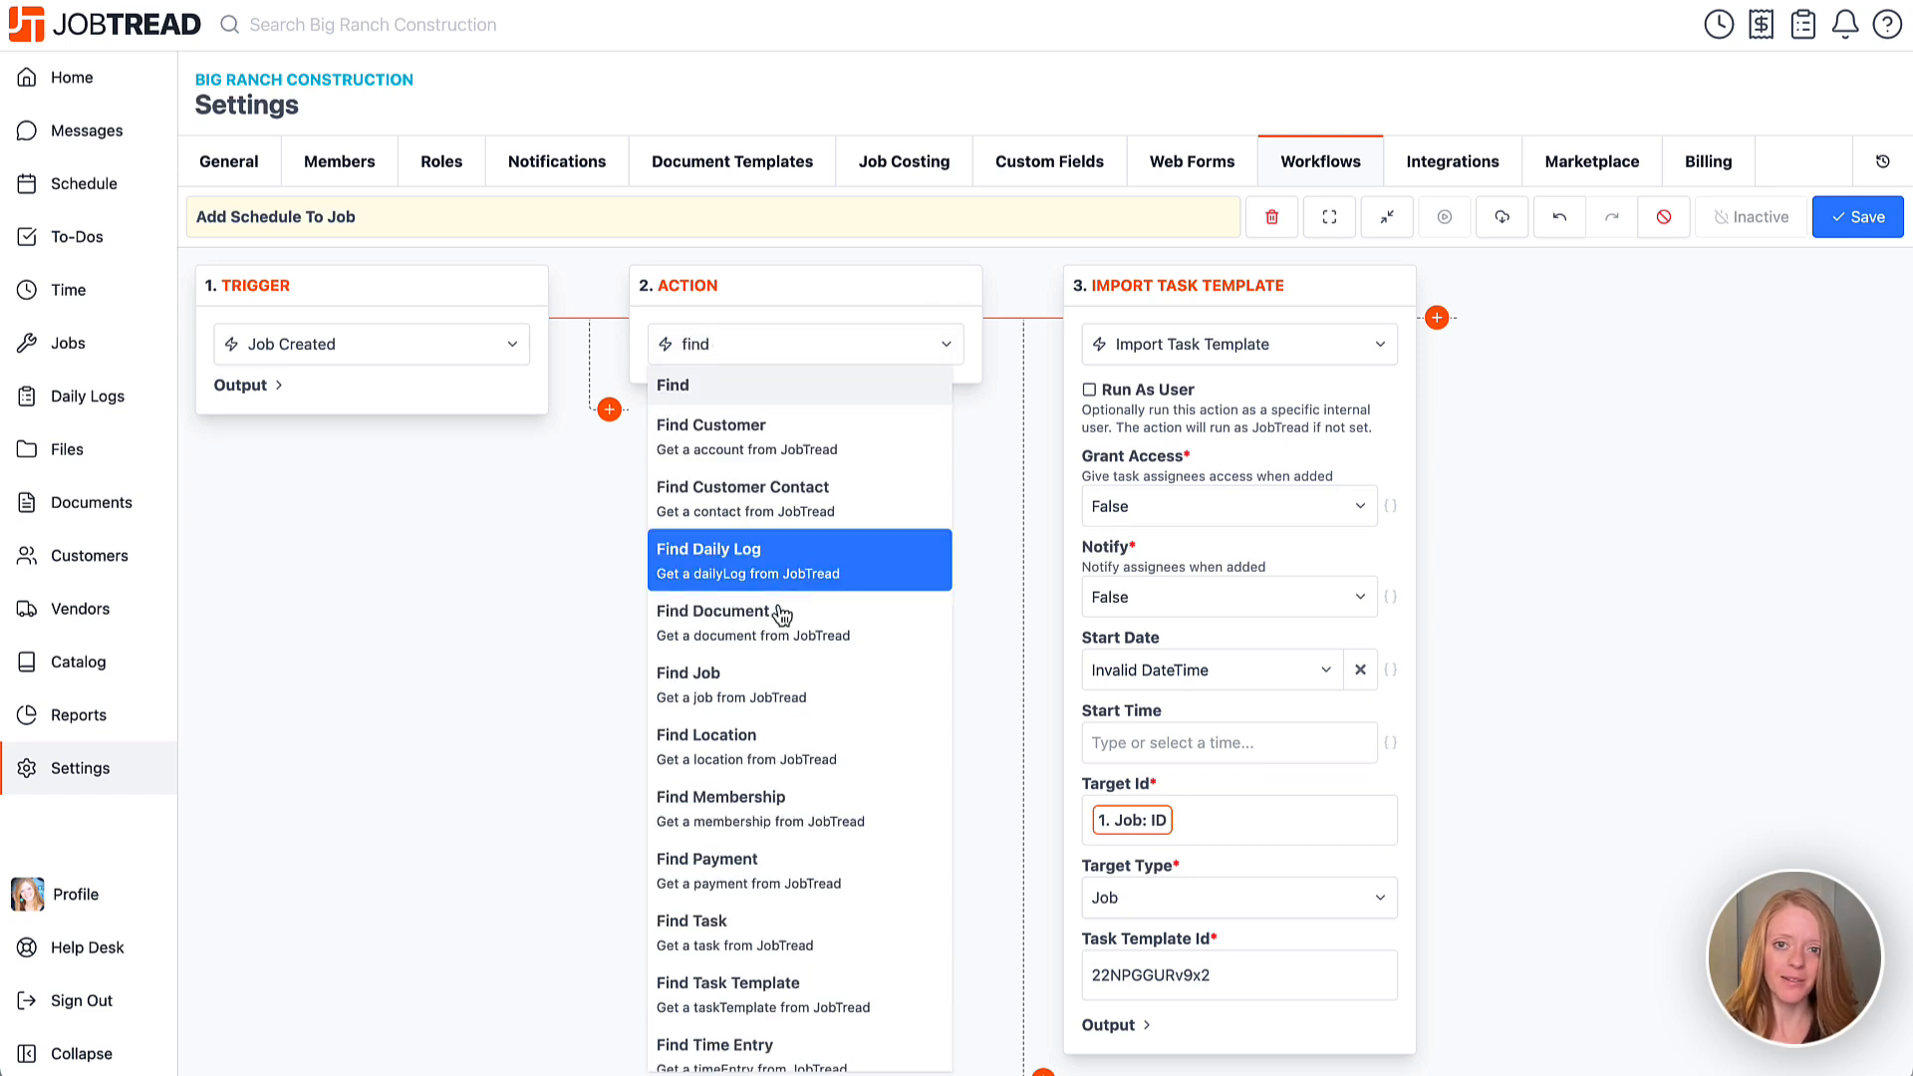
left_click(713, 1000)
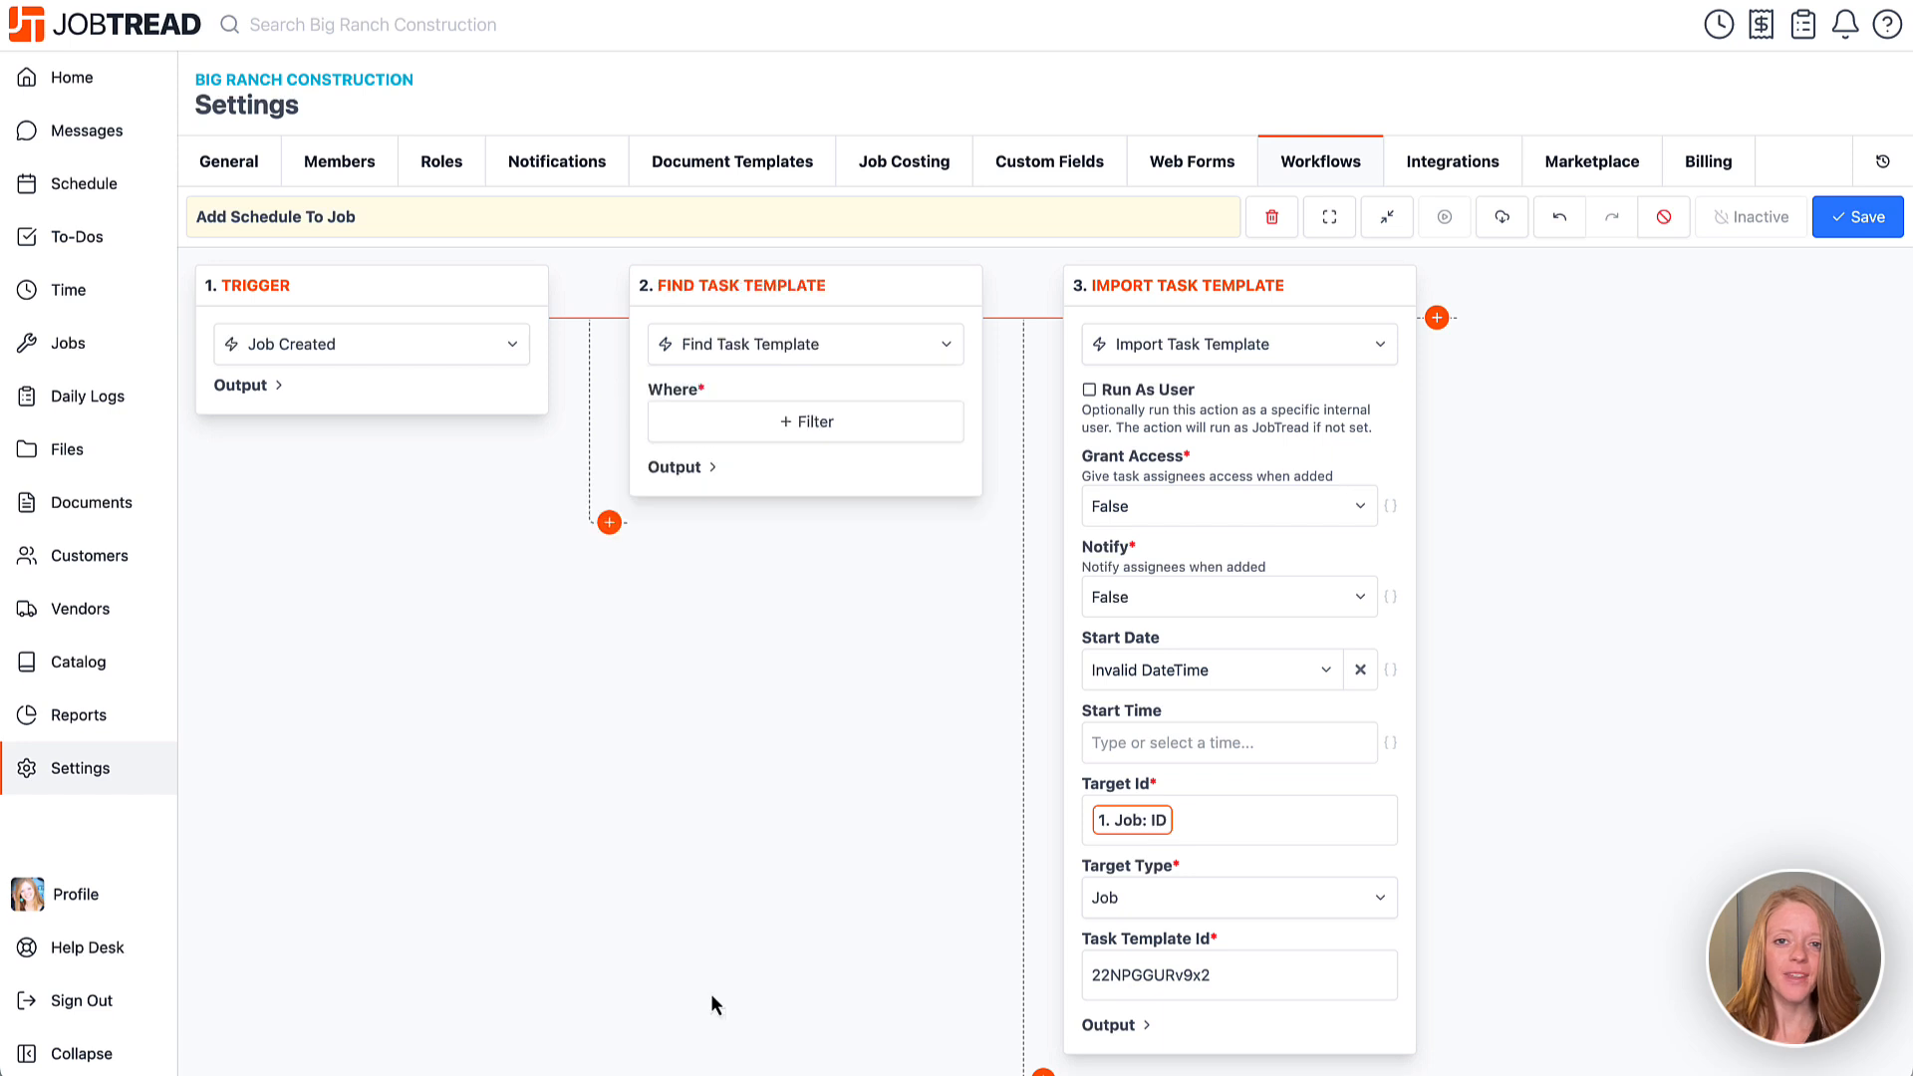
left_click(781, 422)
left_click(776, 422)
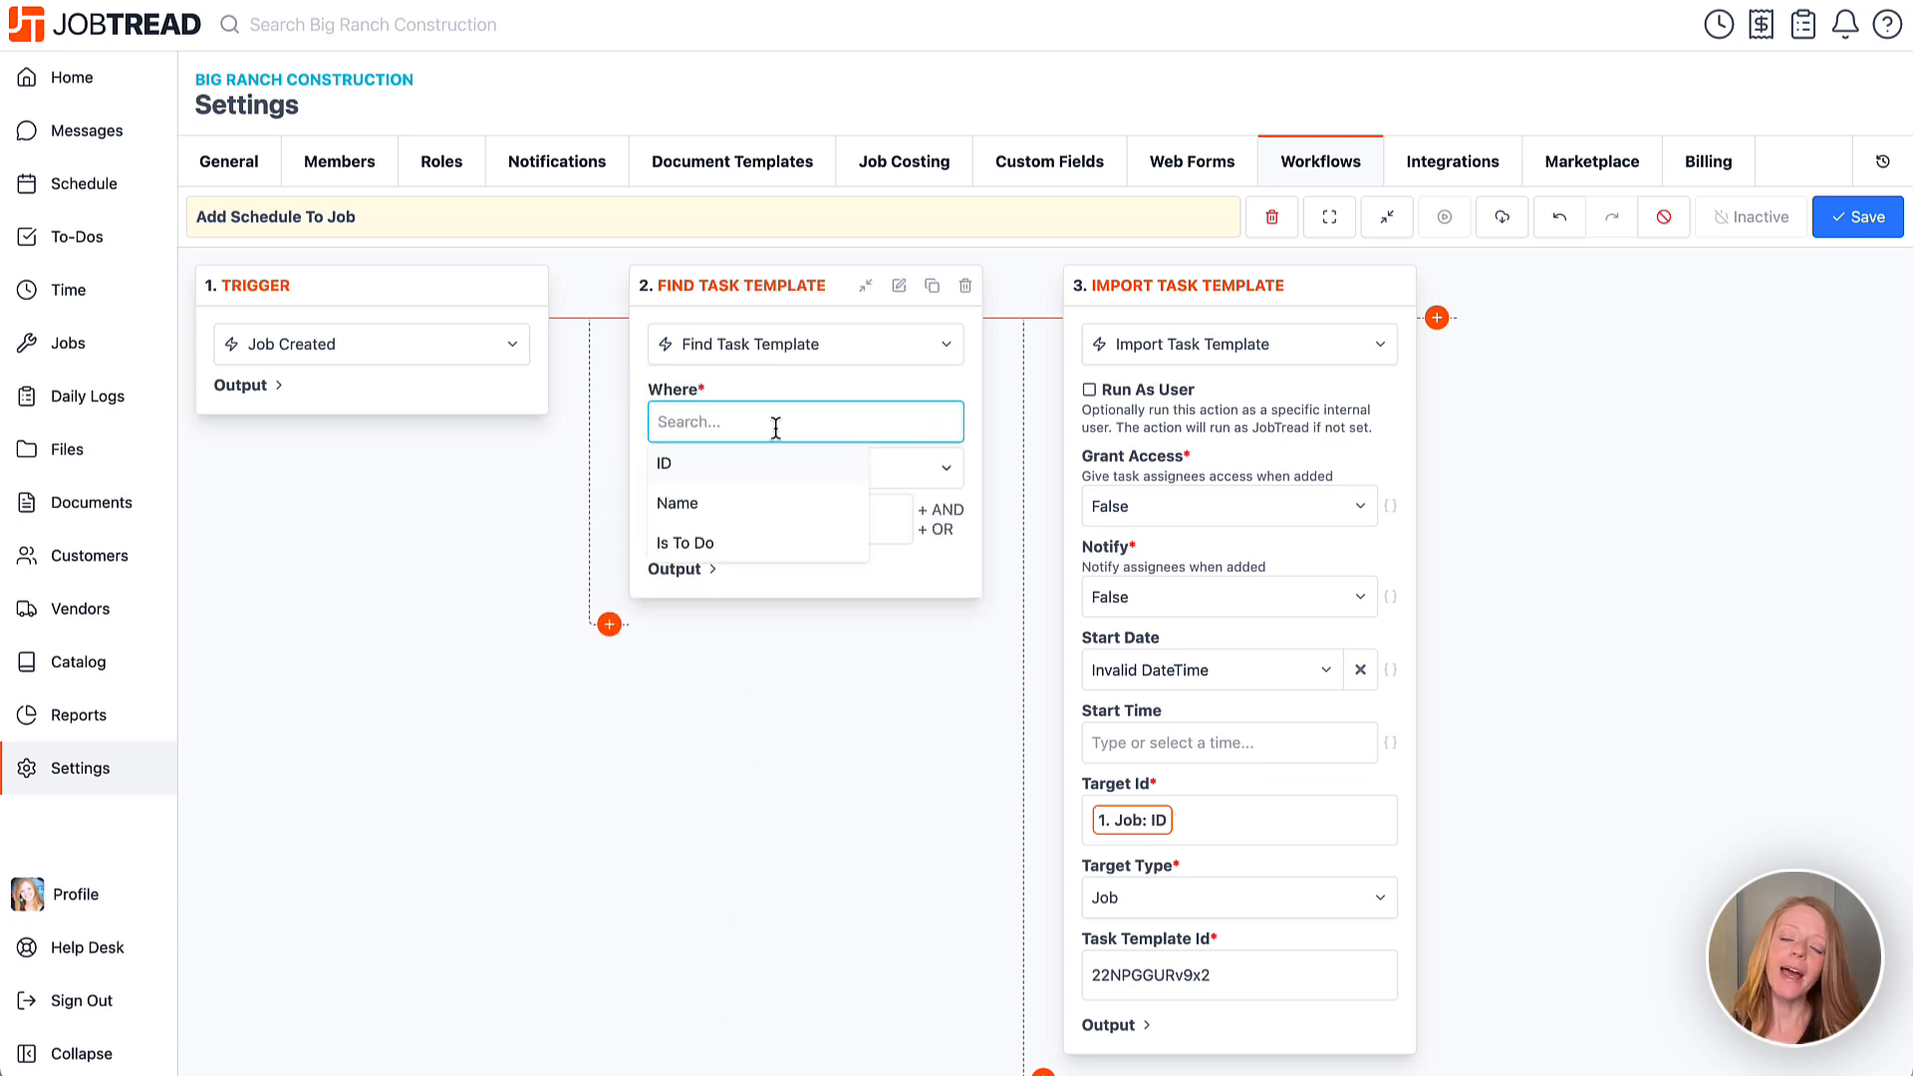
left_click(747, 504)
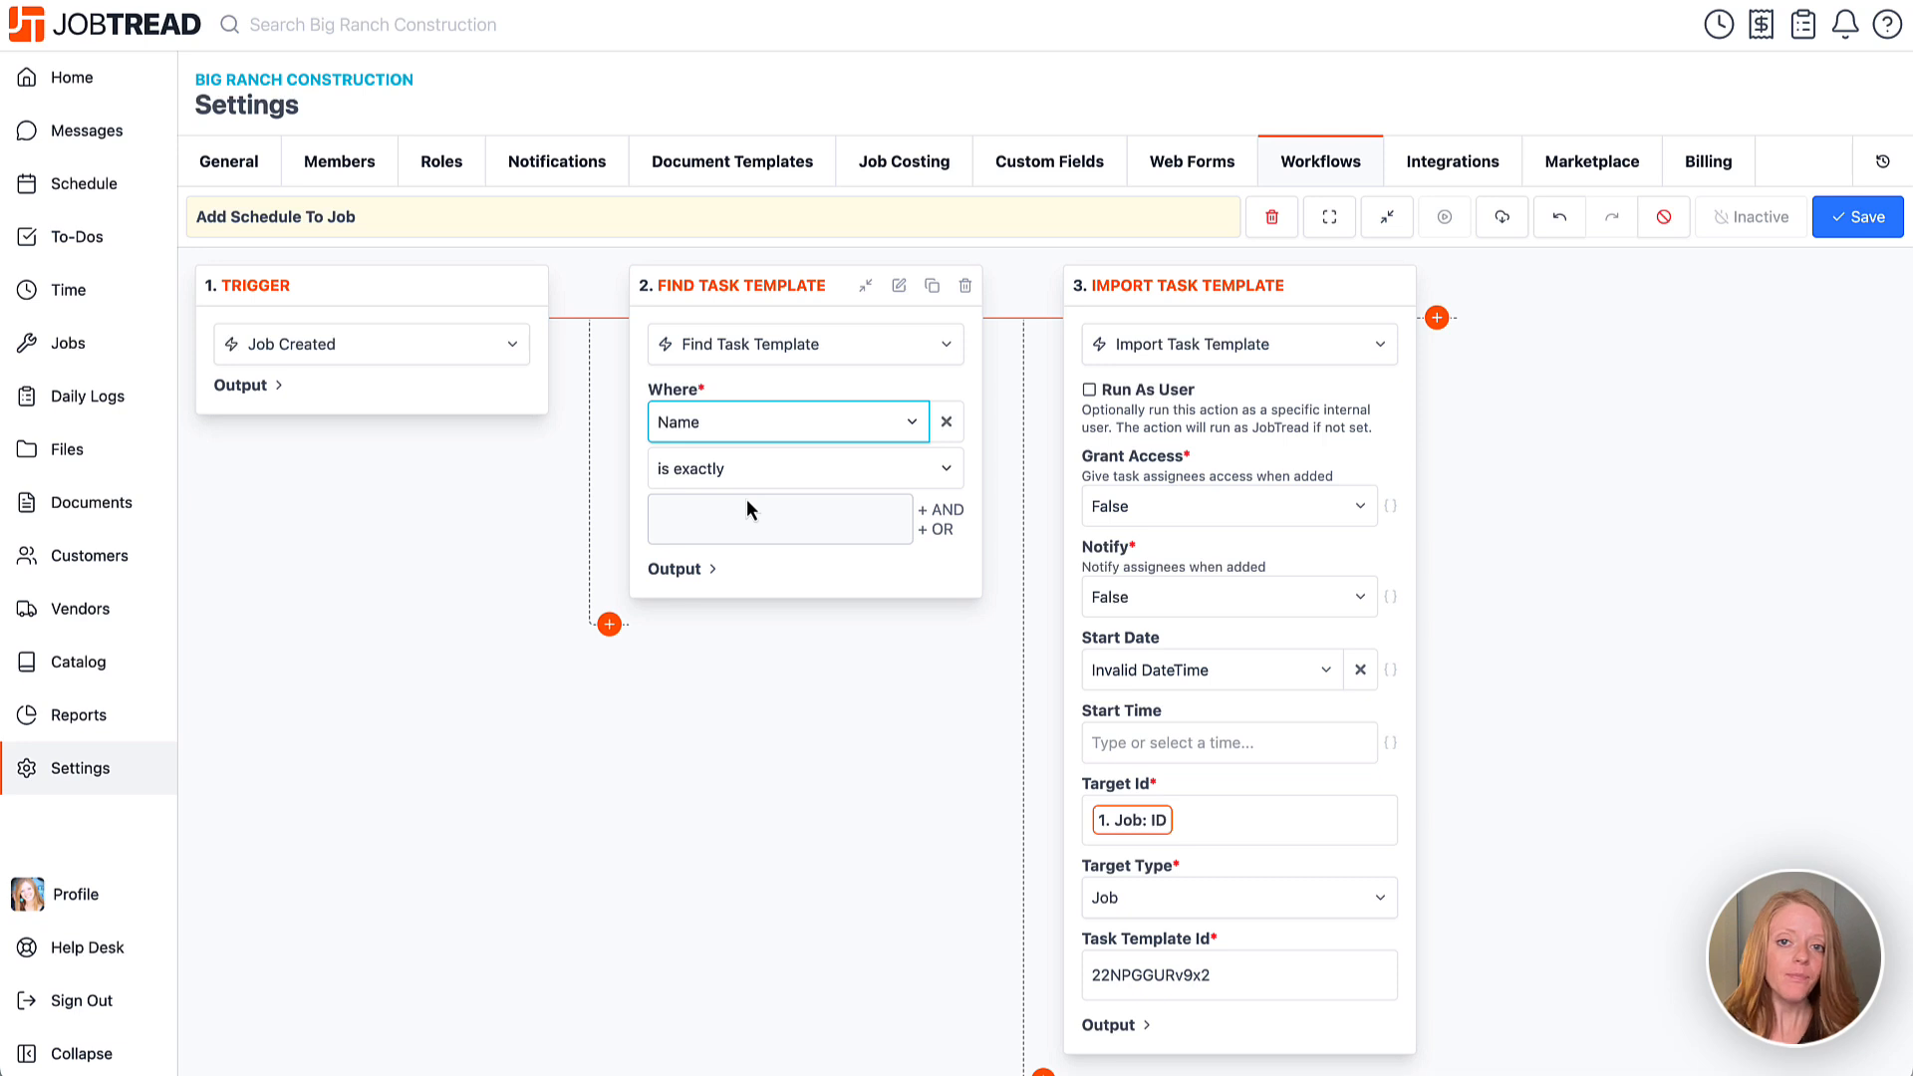
left_click(753, 478)
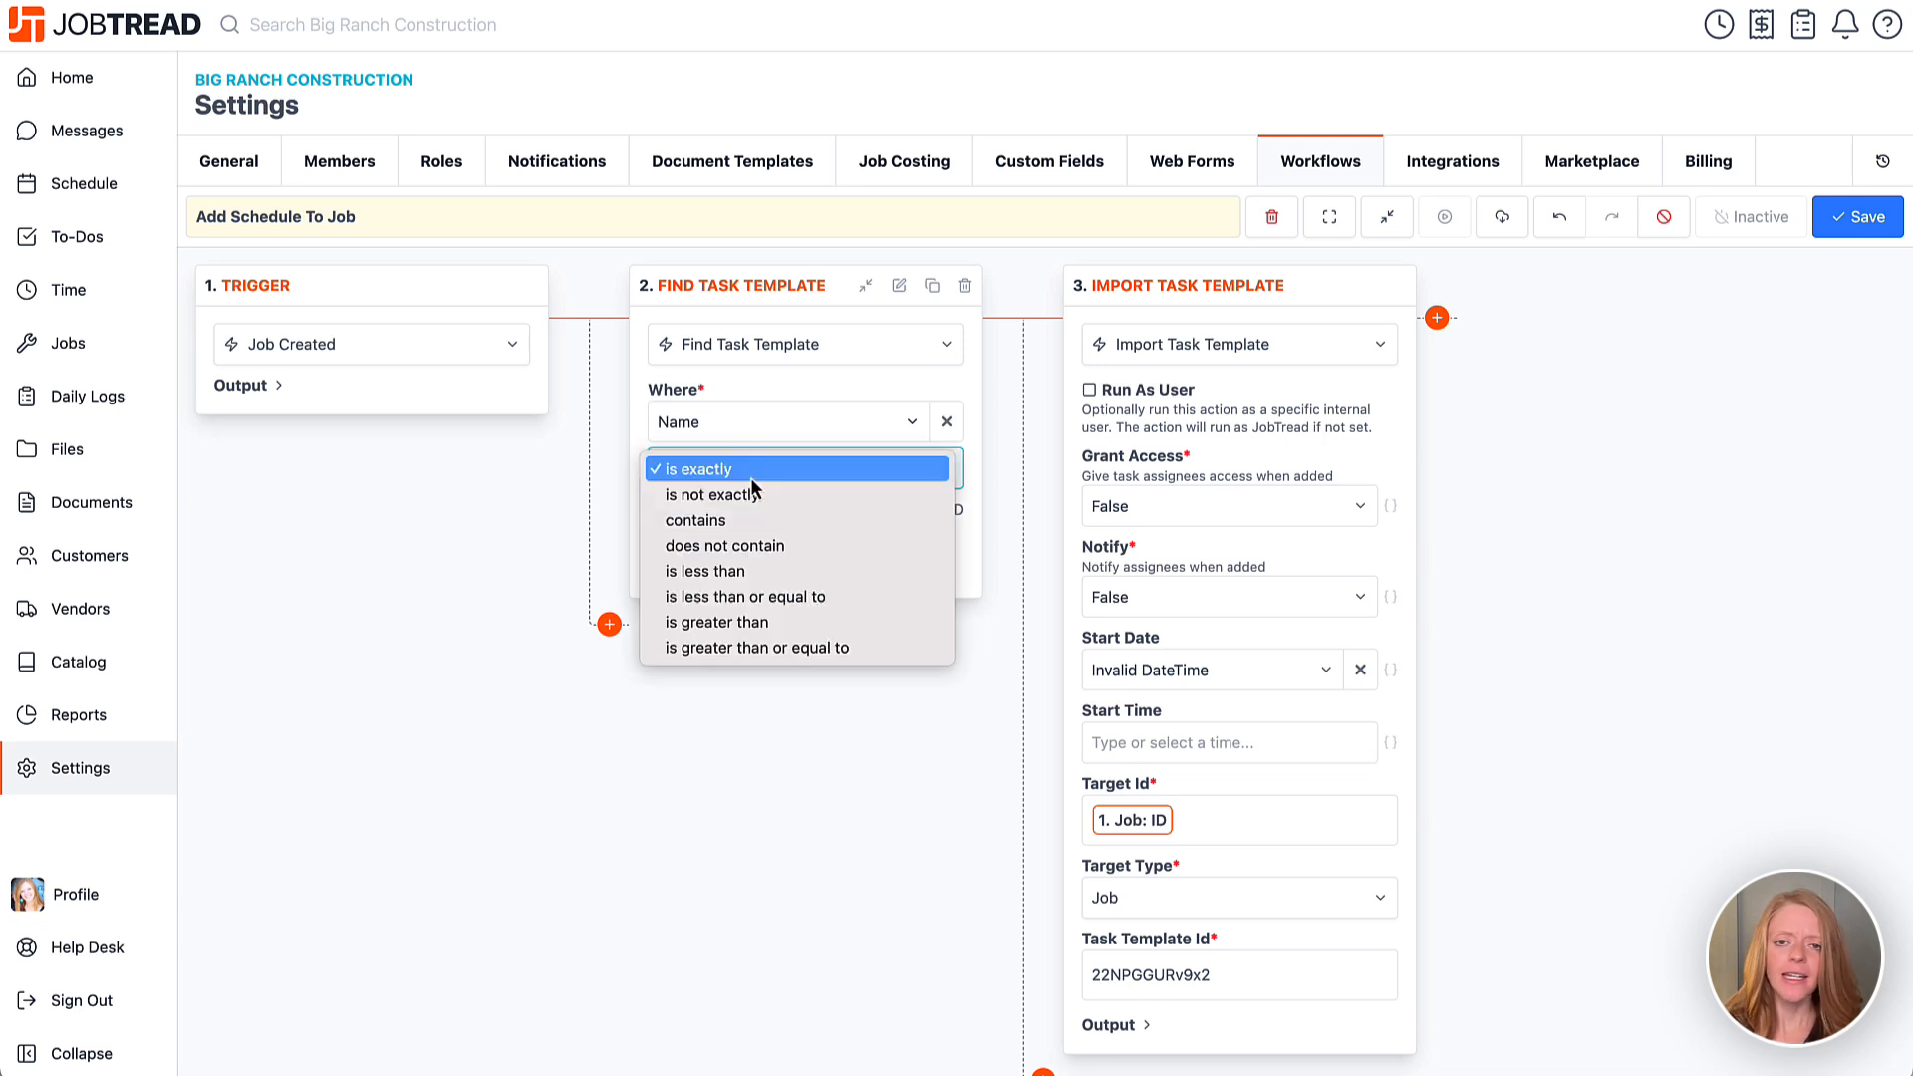
left_click(750, 476)
left_click(748, 514)
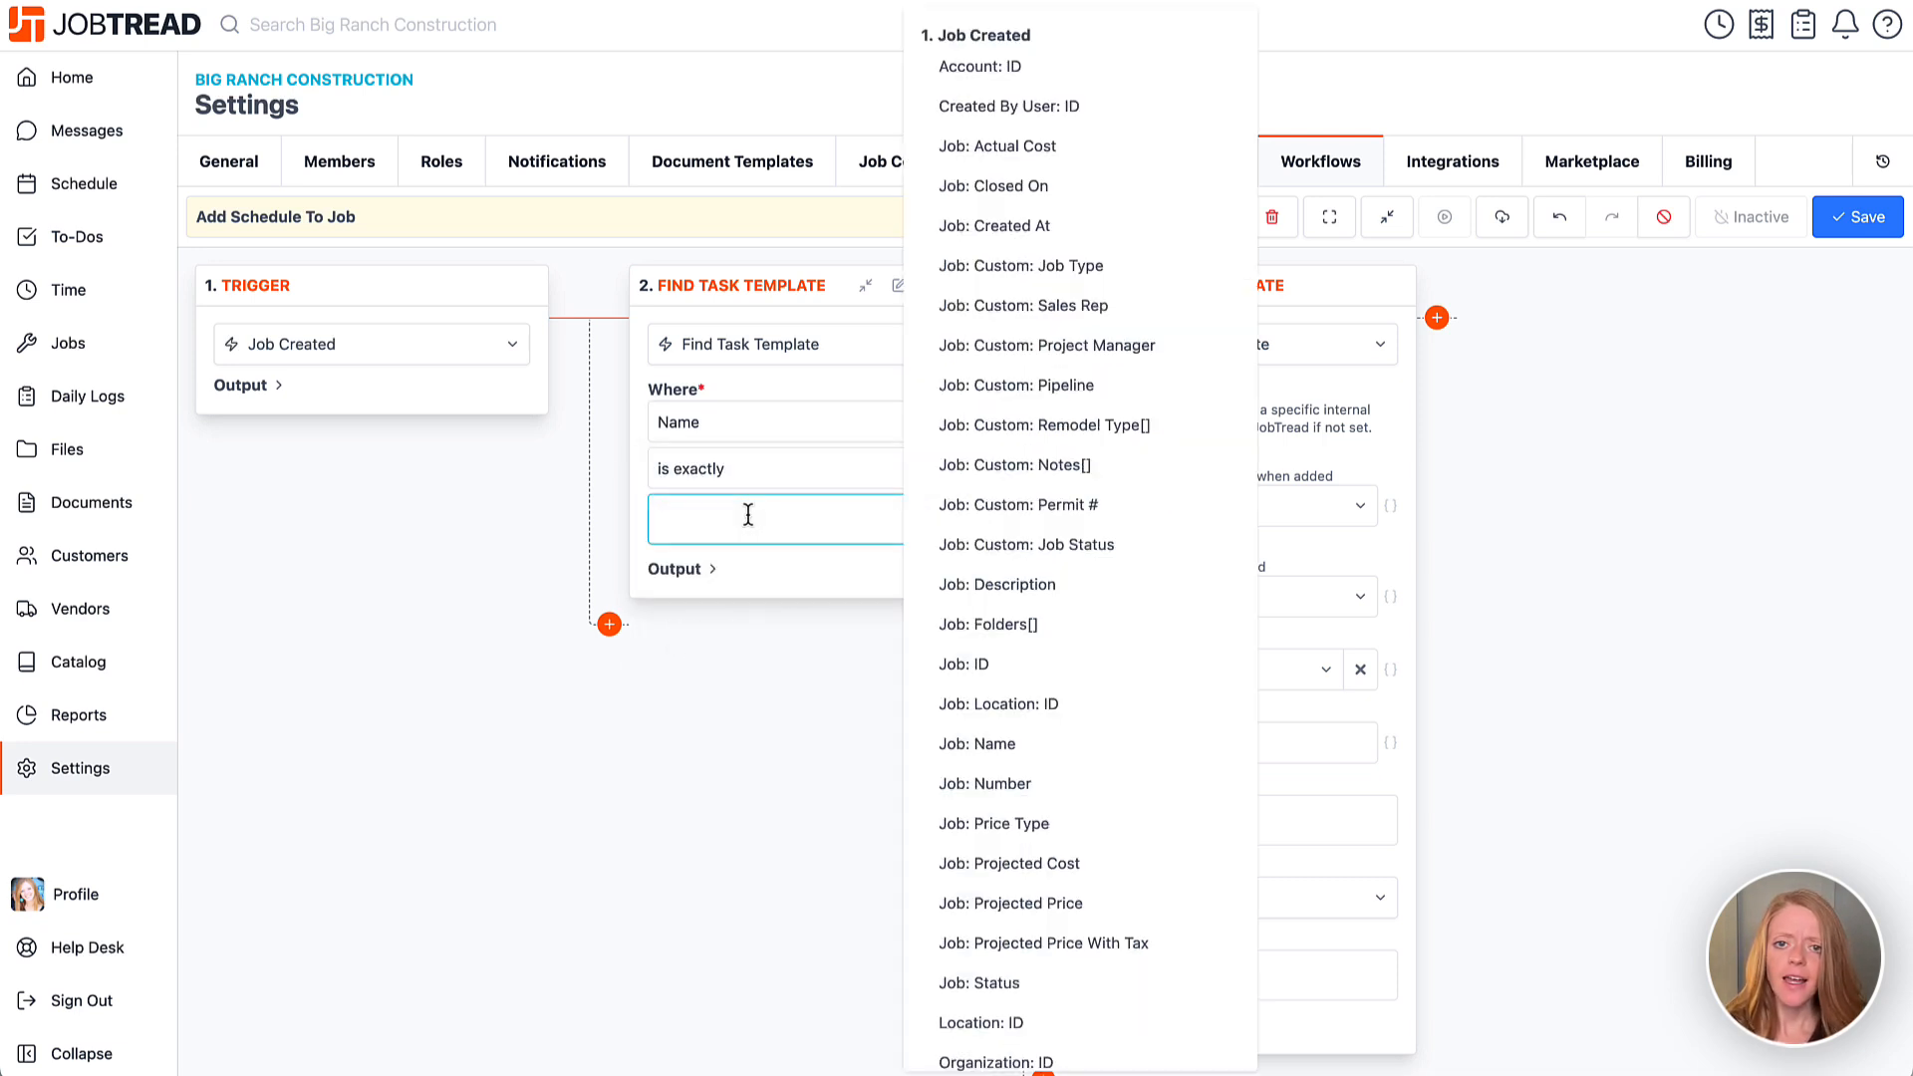
type("*Remodel ")
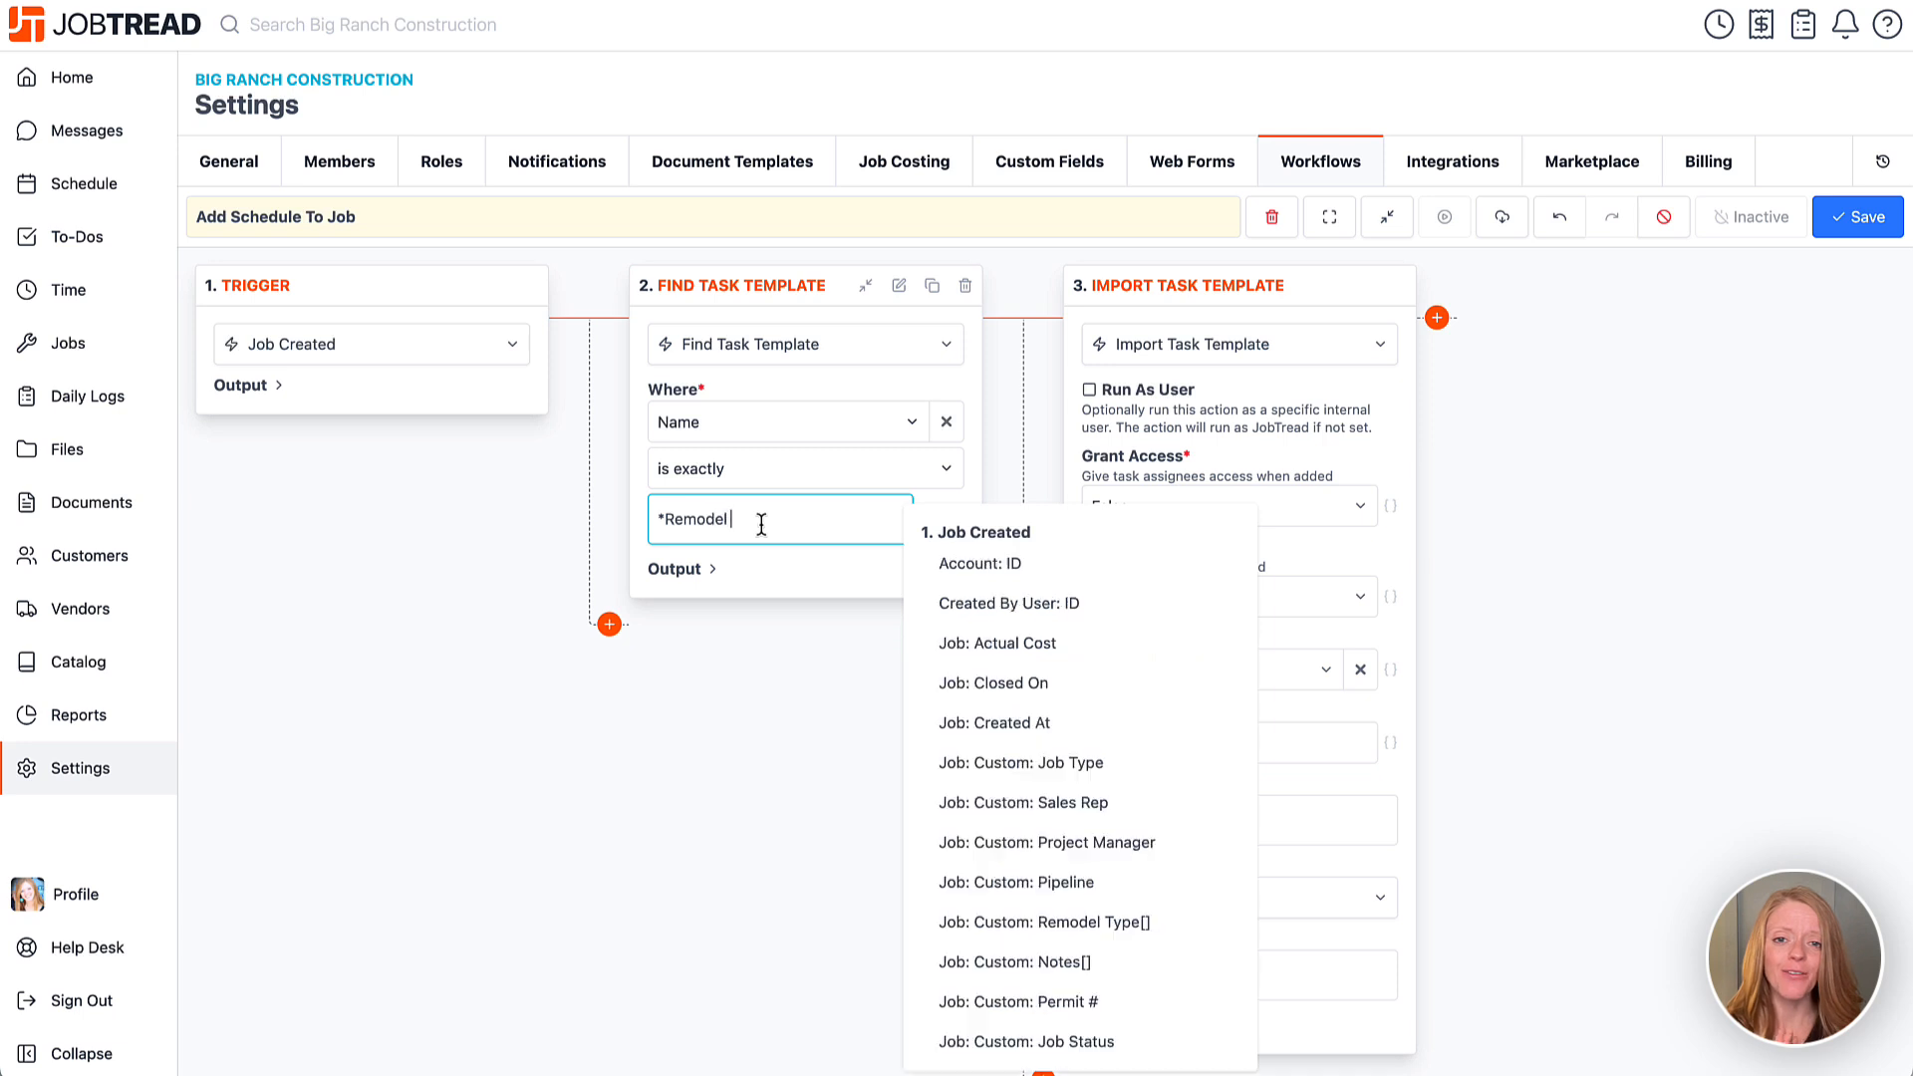
type("Schedule")
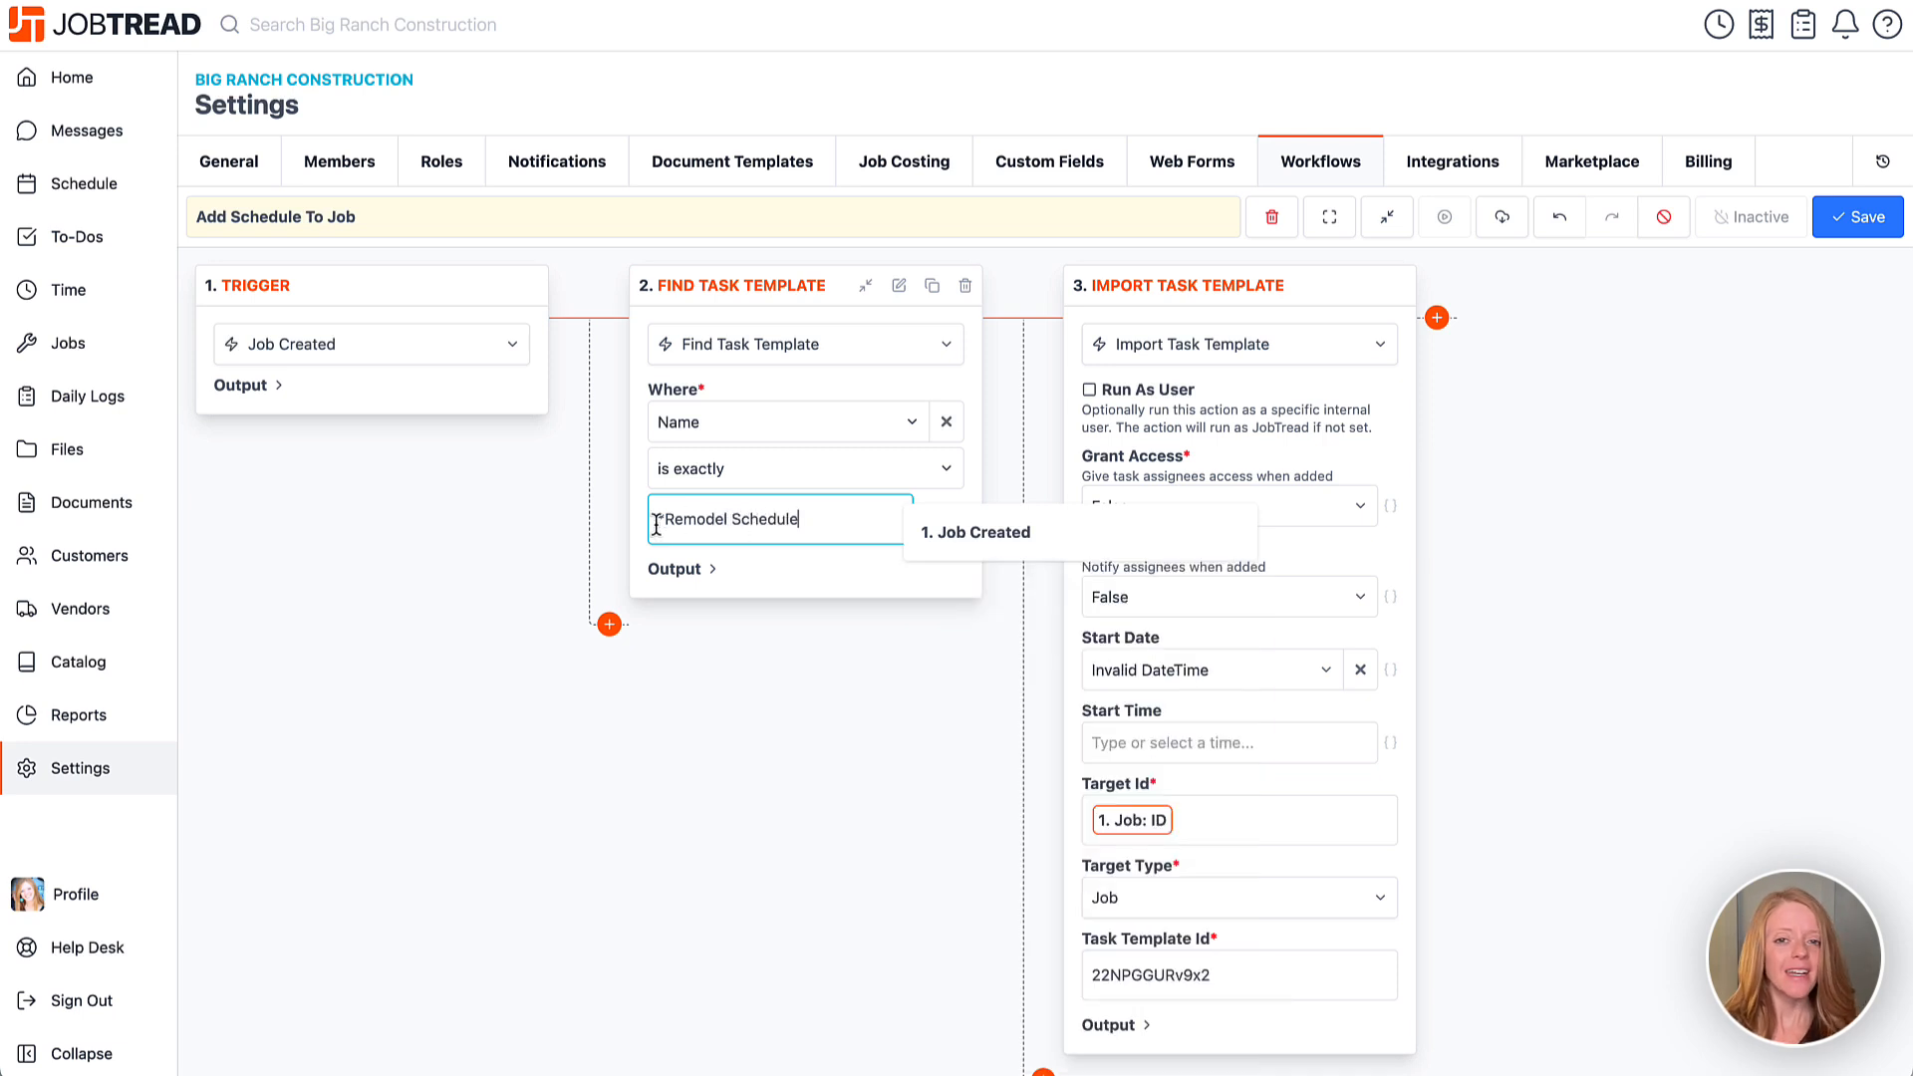
left_click(638, 528)
Replace the import's hard-coded Task Template Id with the found template's '2. ID' variable.
left_click(675, 568)
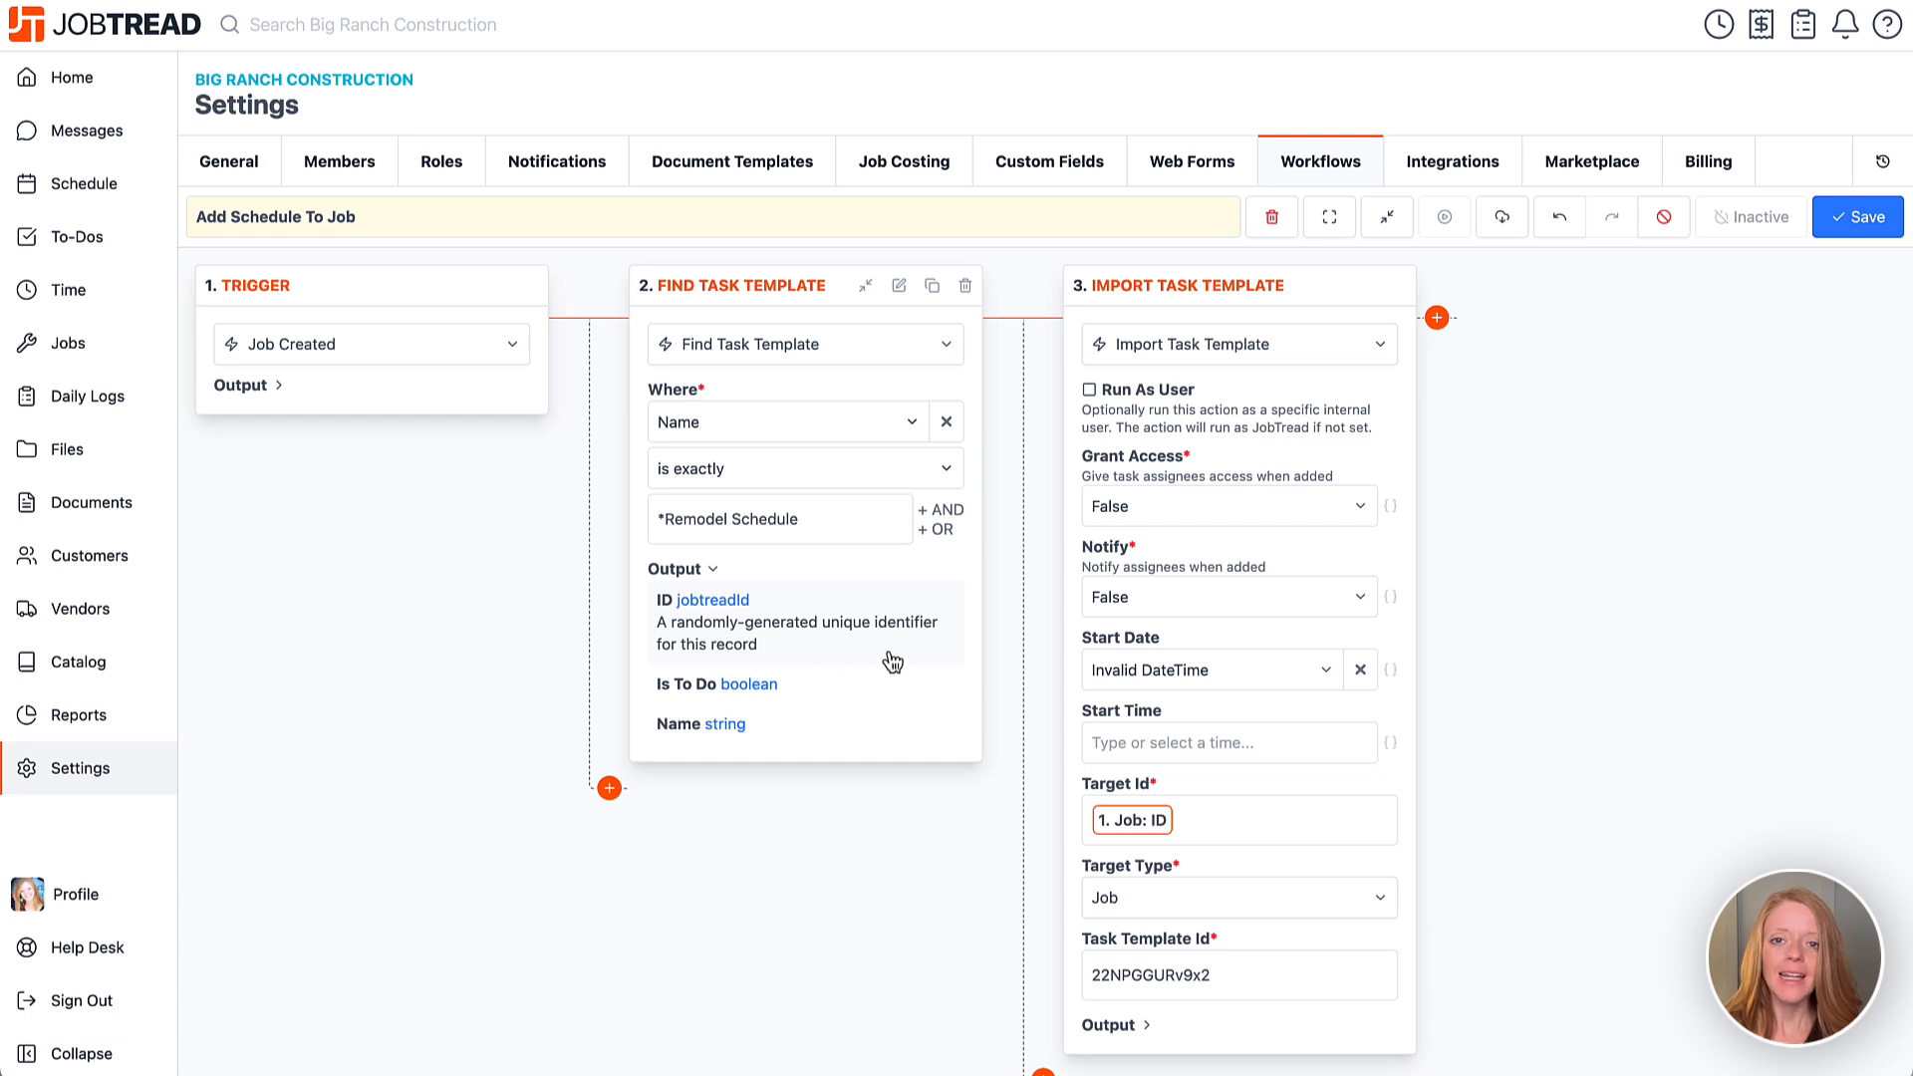
scroll(1193, 904, "down", 1)
left_click_drag(1227, 925, 1093, 936)
key("BackSpace")
left_click(1123, 928)
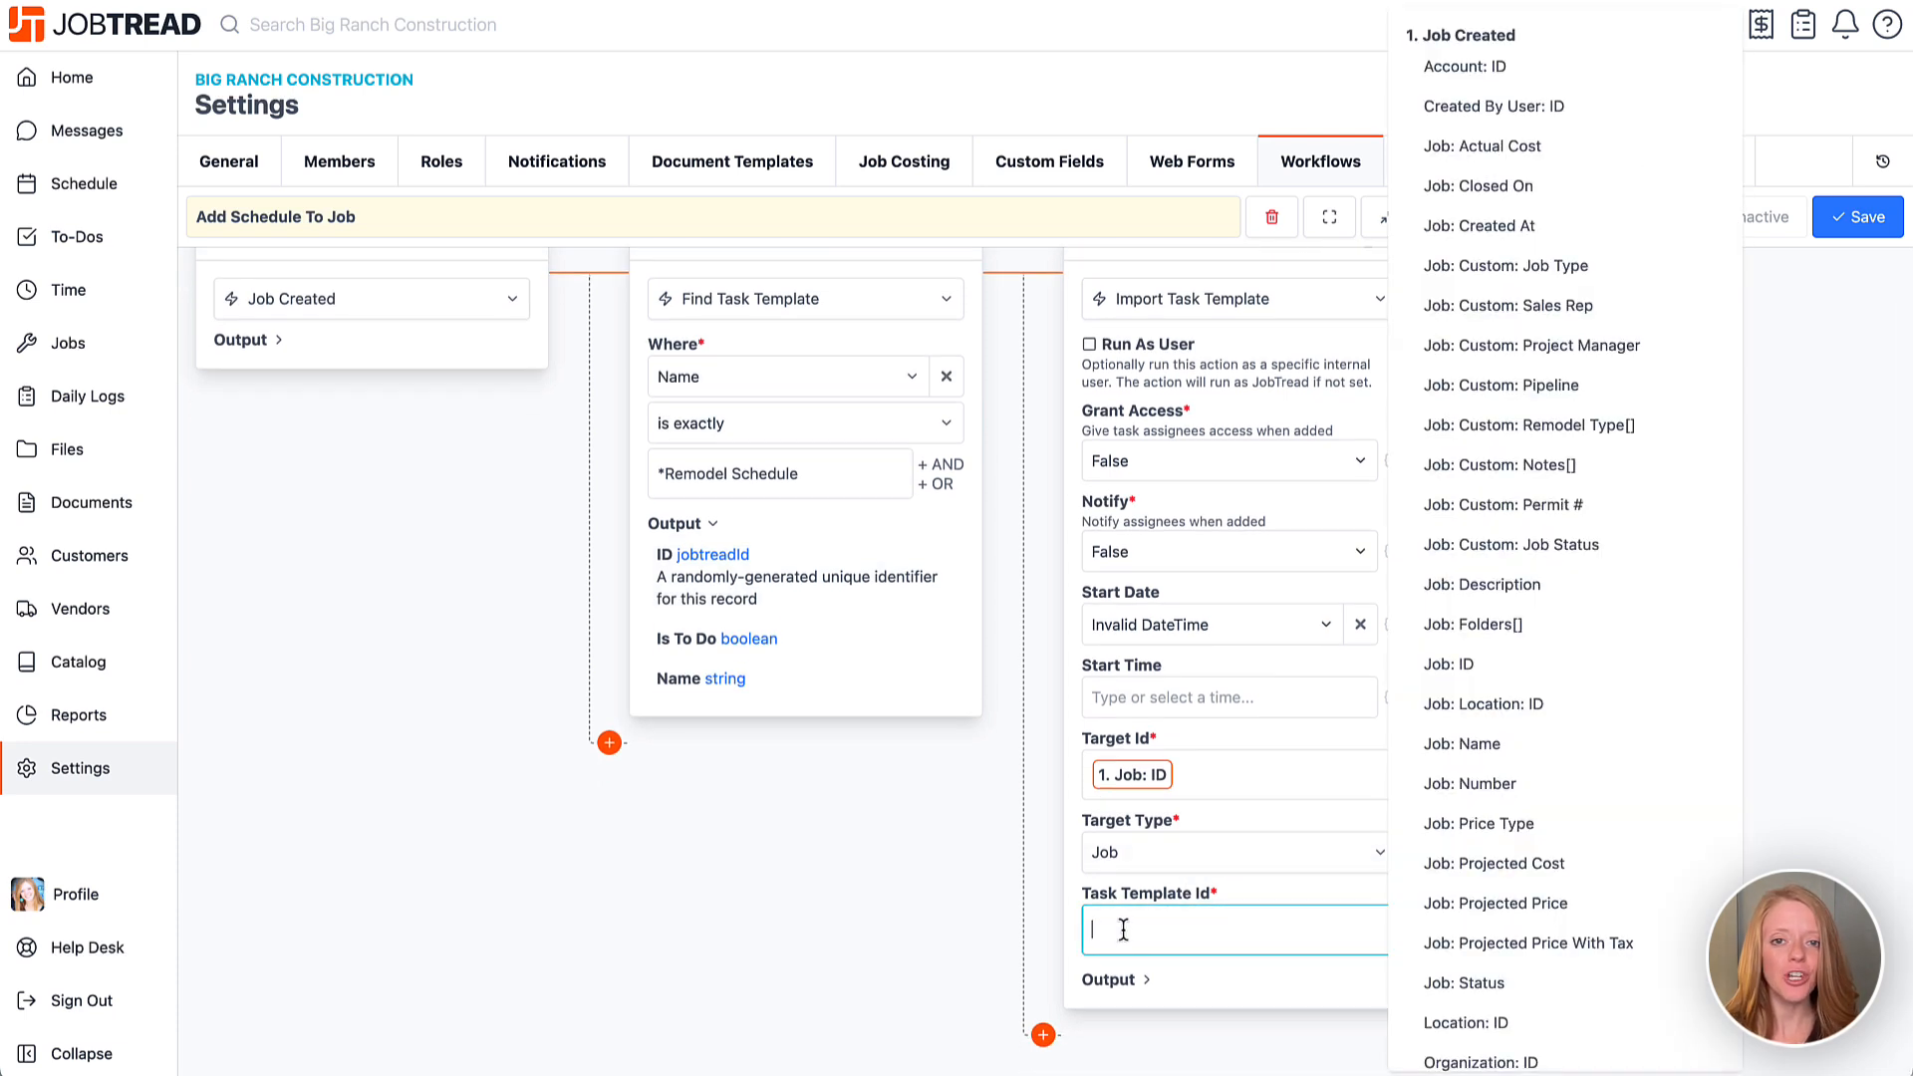
type("ID")
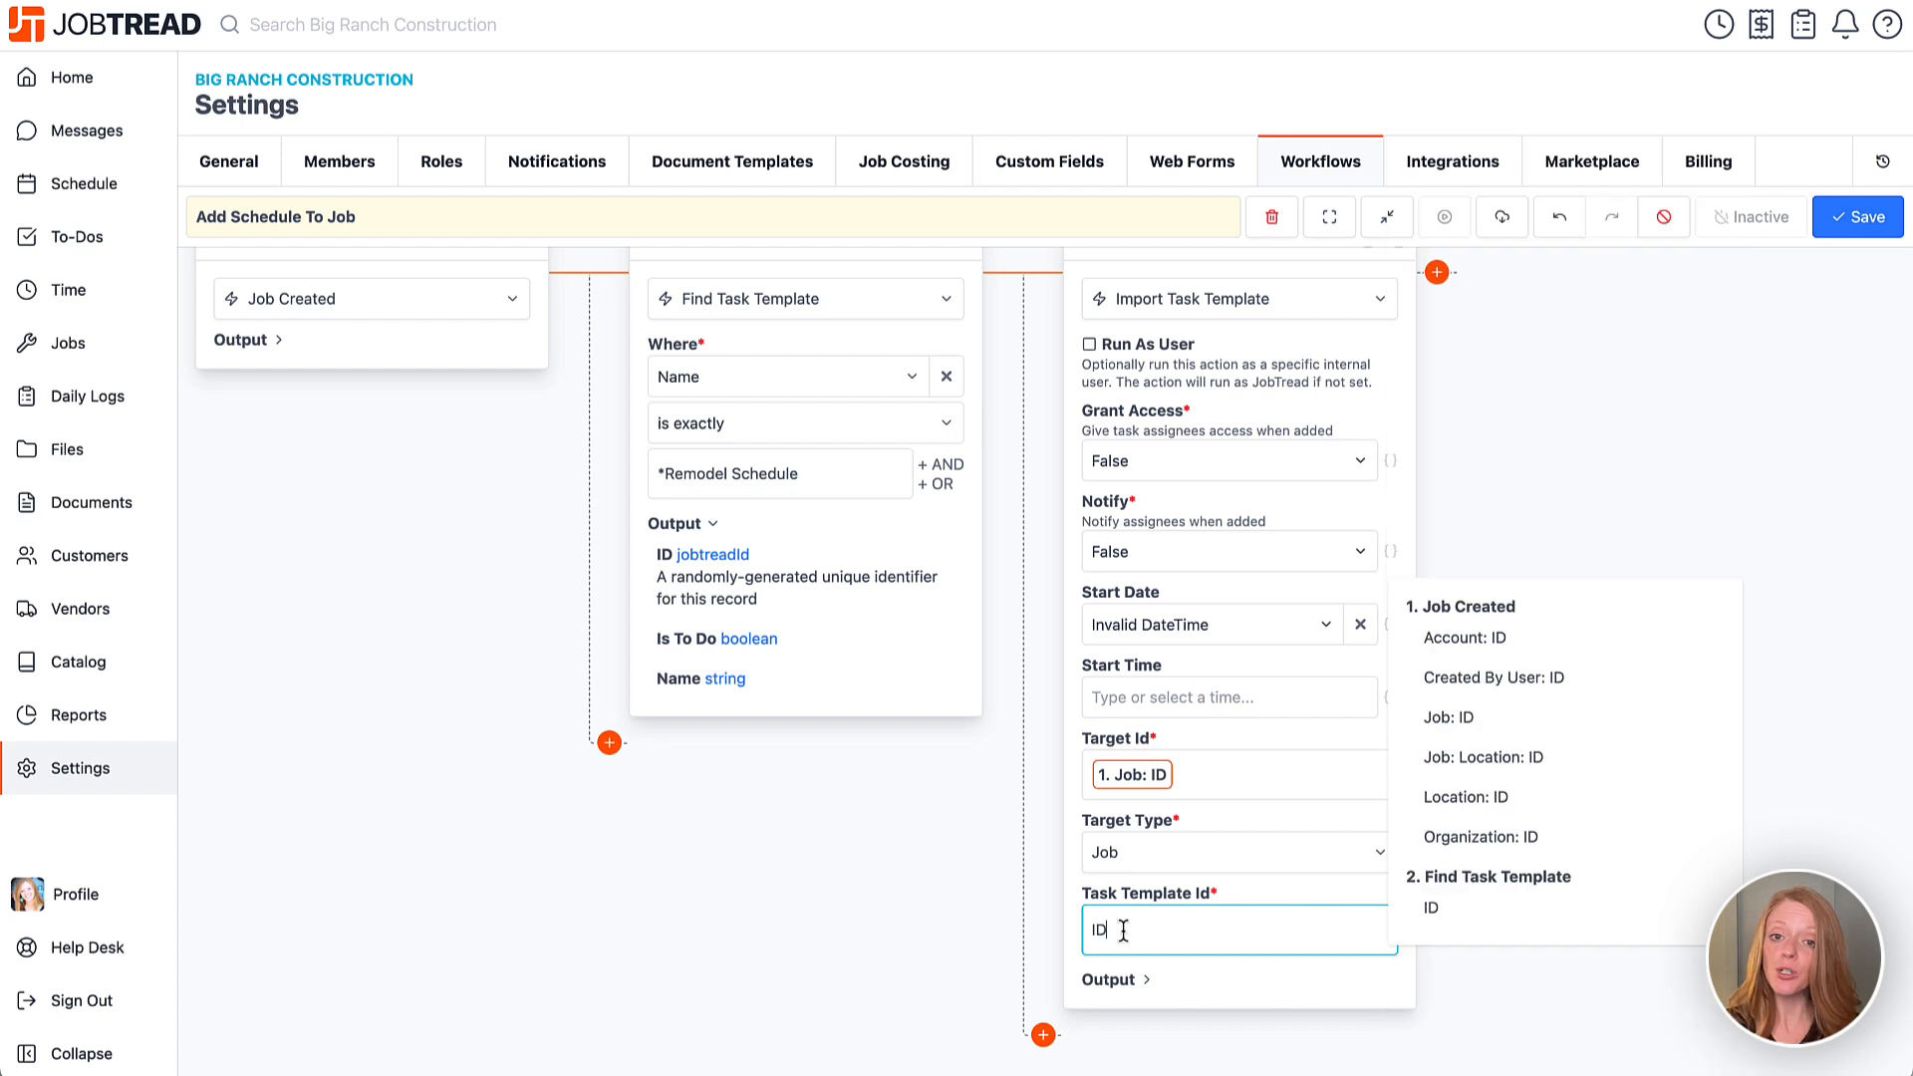
left_click(1464, 911)
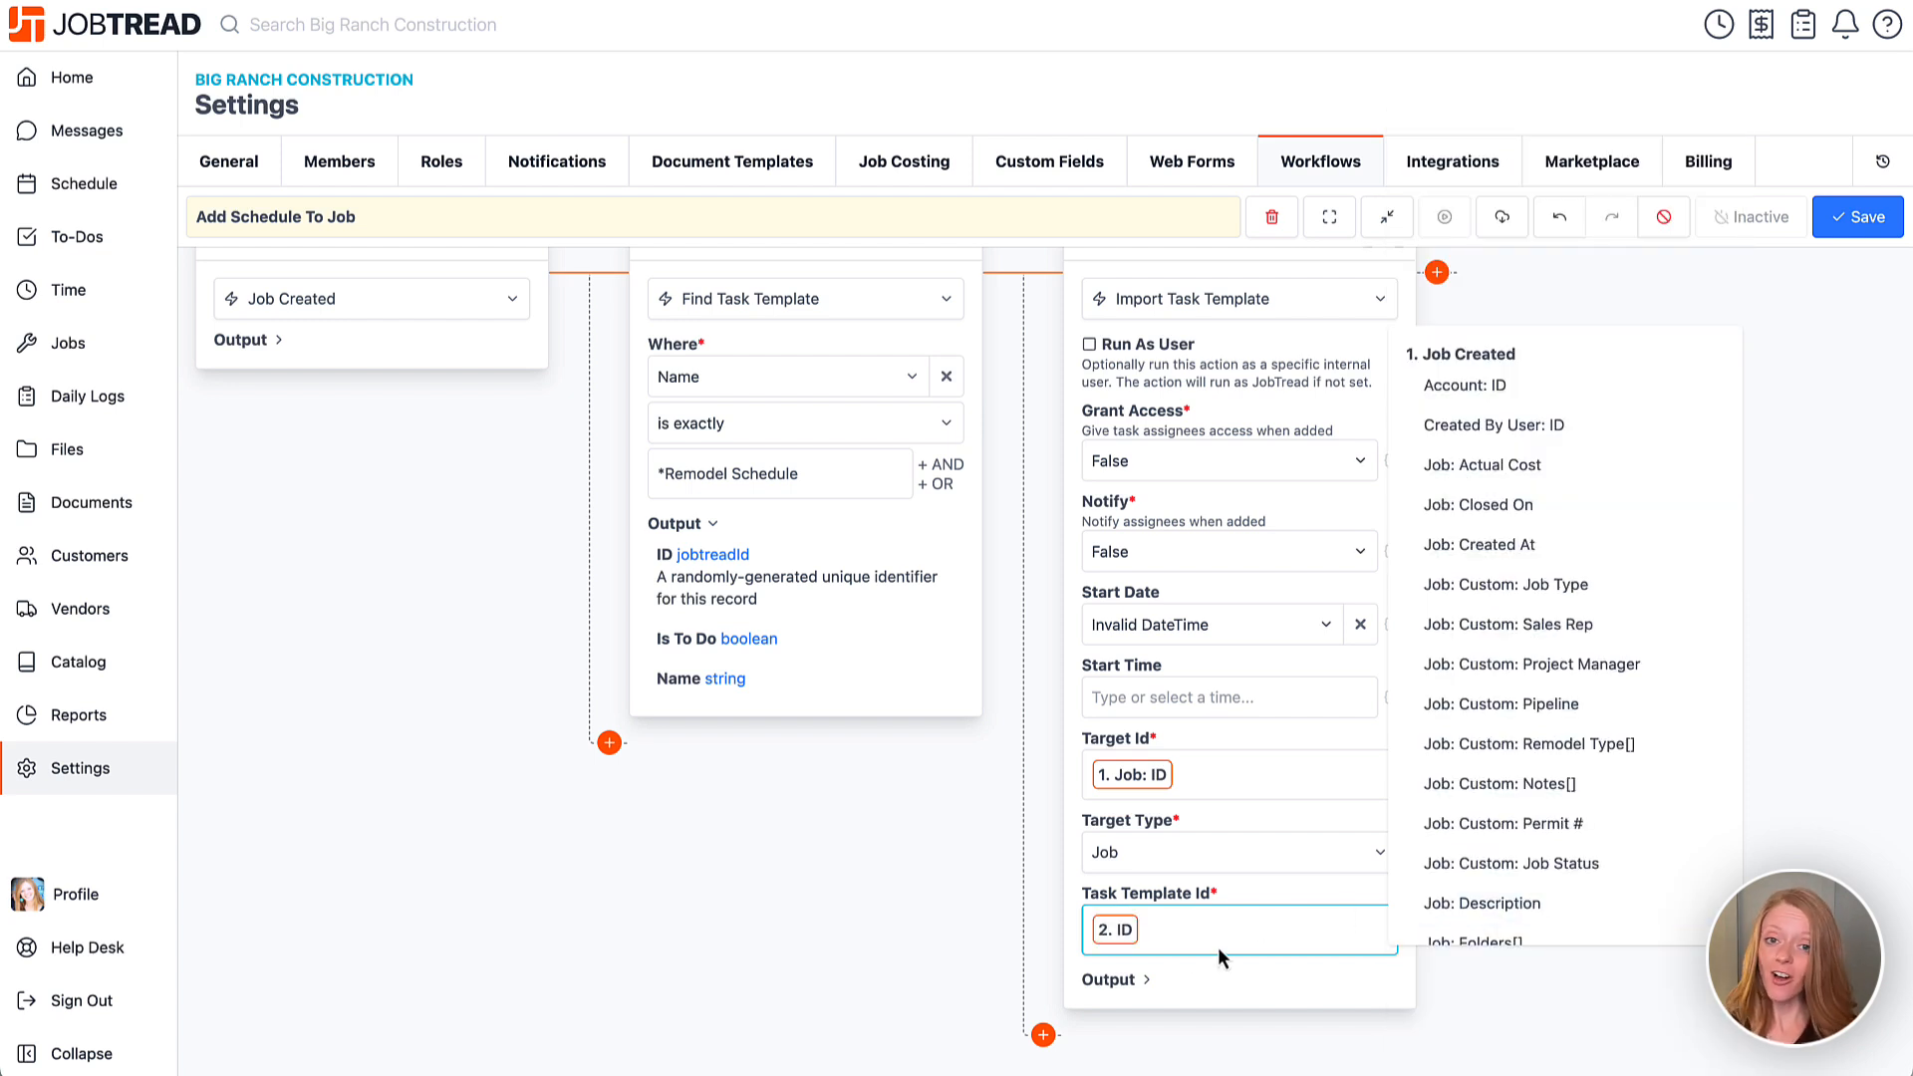
left_click(1066, 949)
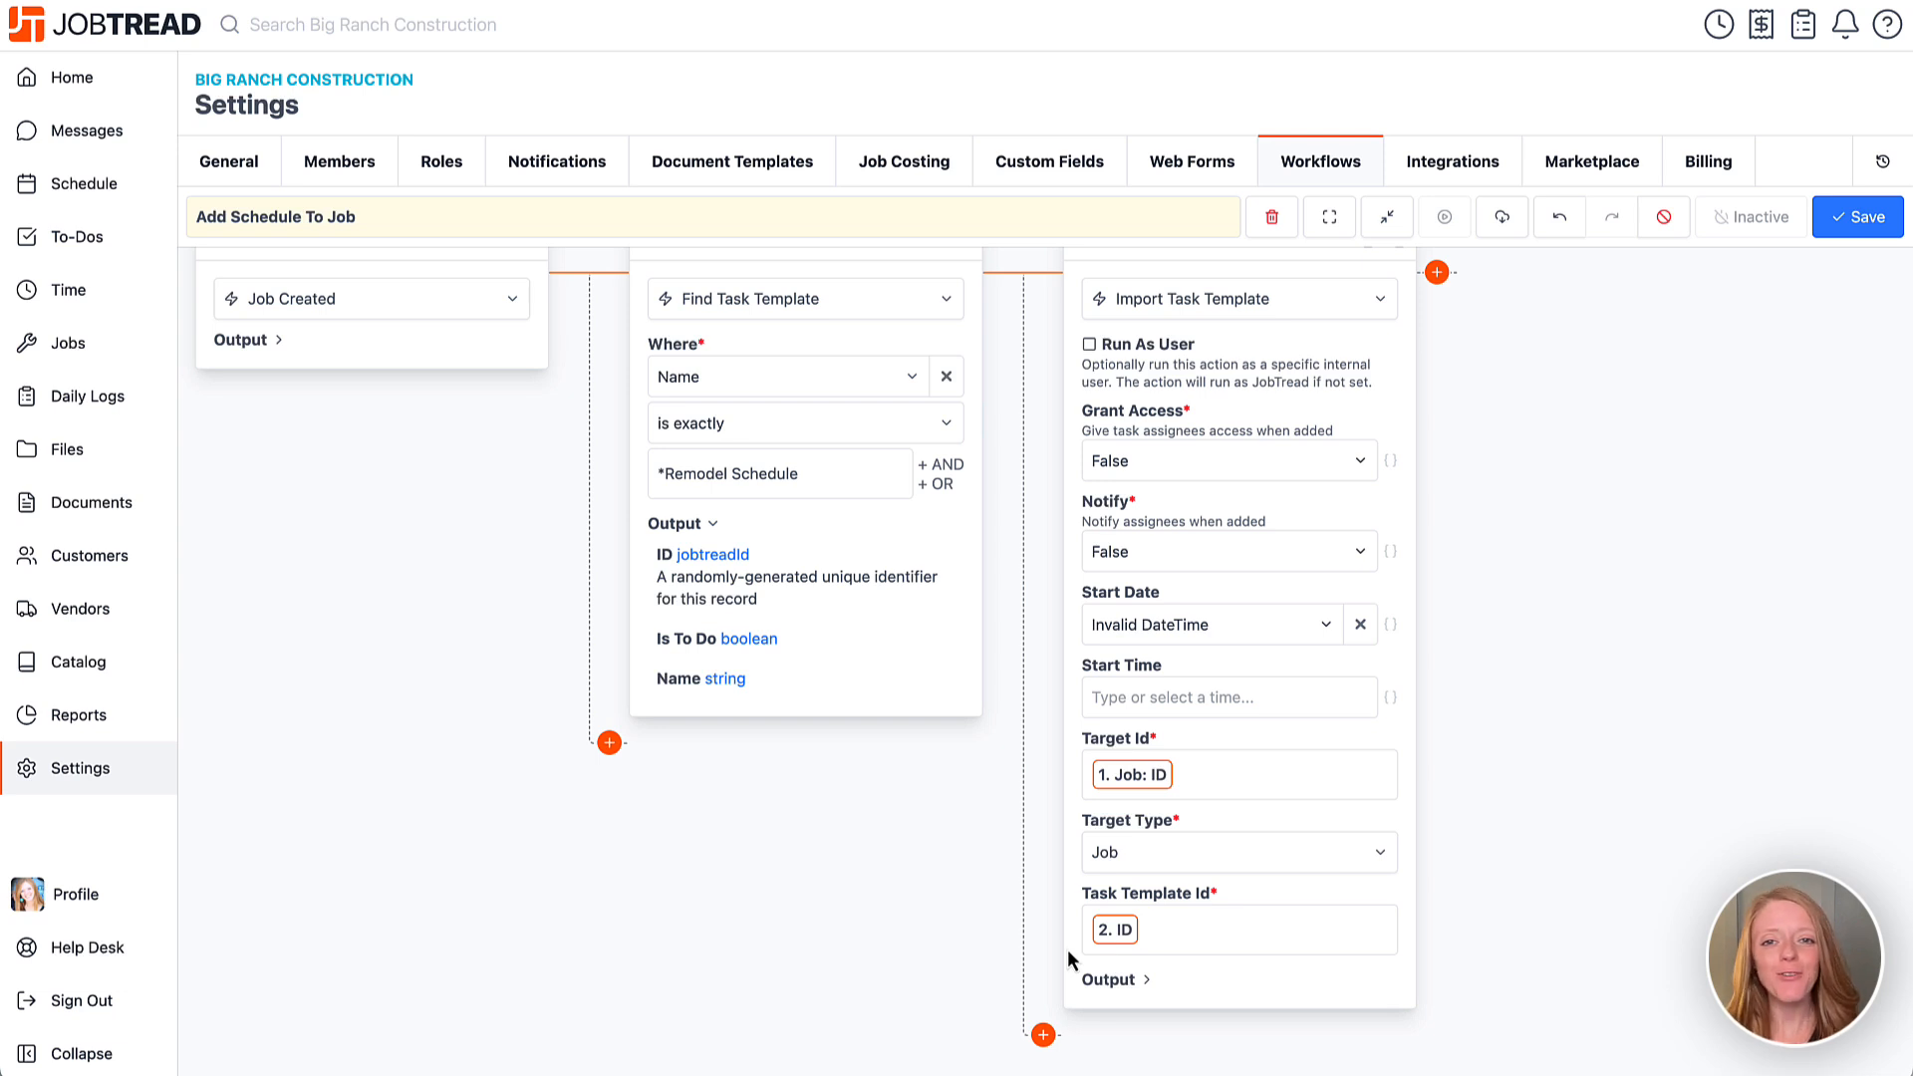
scroll(1067, 949, "up", 1)
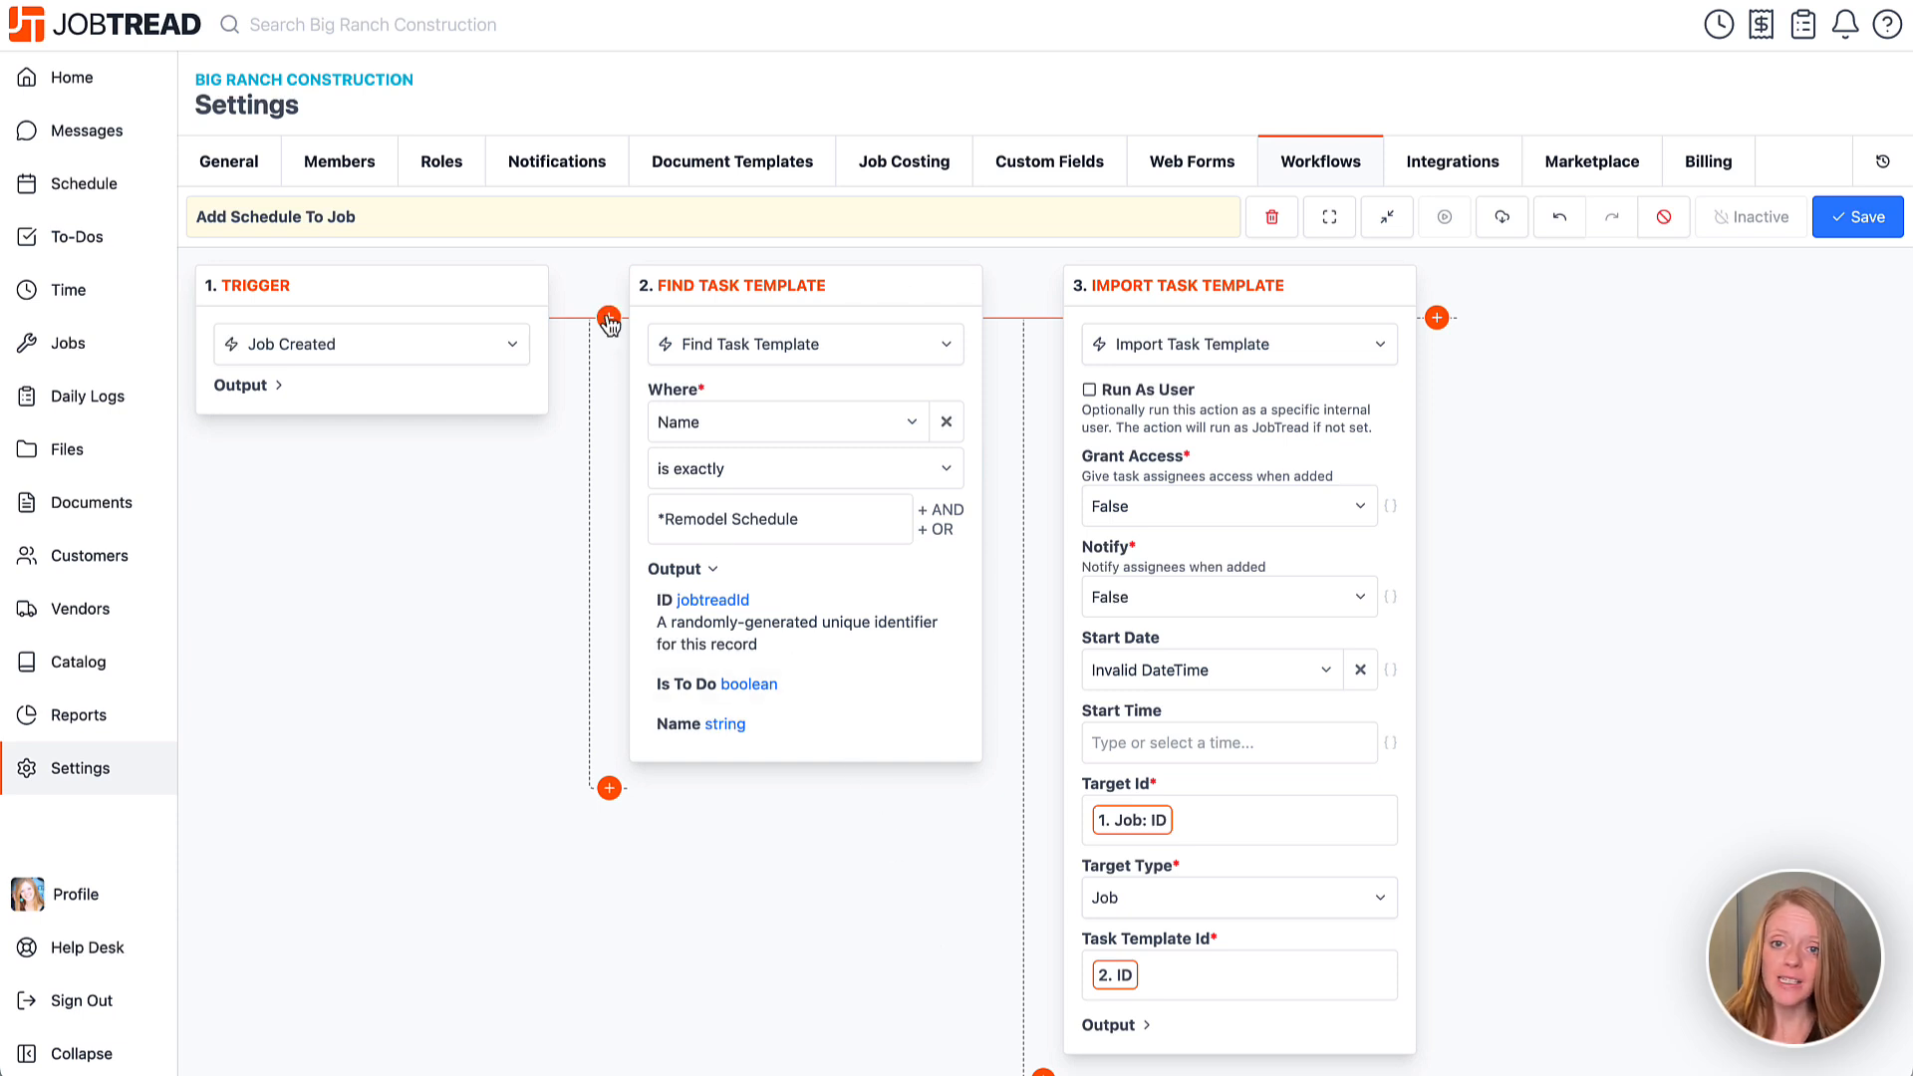
Insert a Simple-type Filter step right after the trigger.
left_click(609, 318)
type("filter")
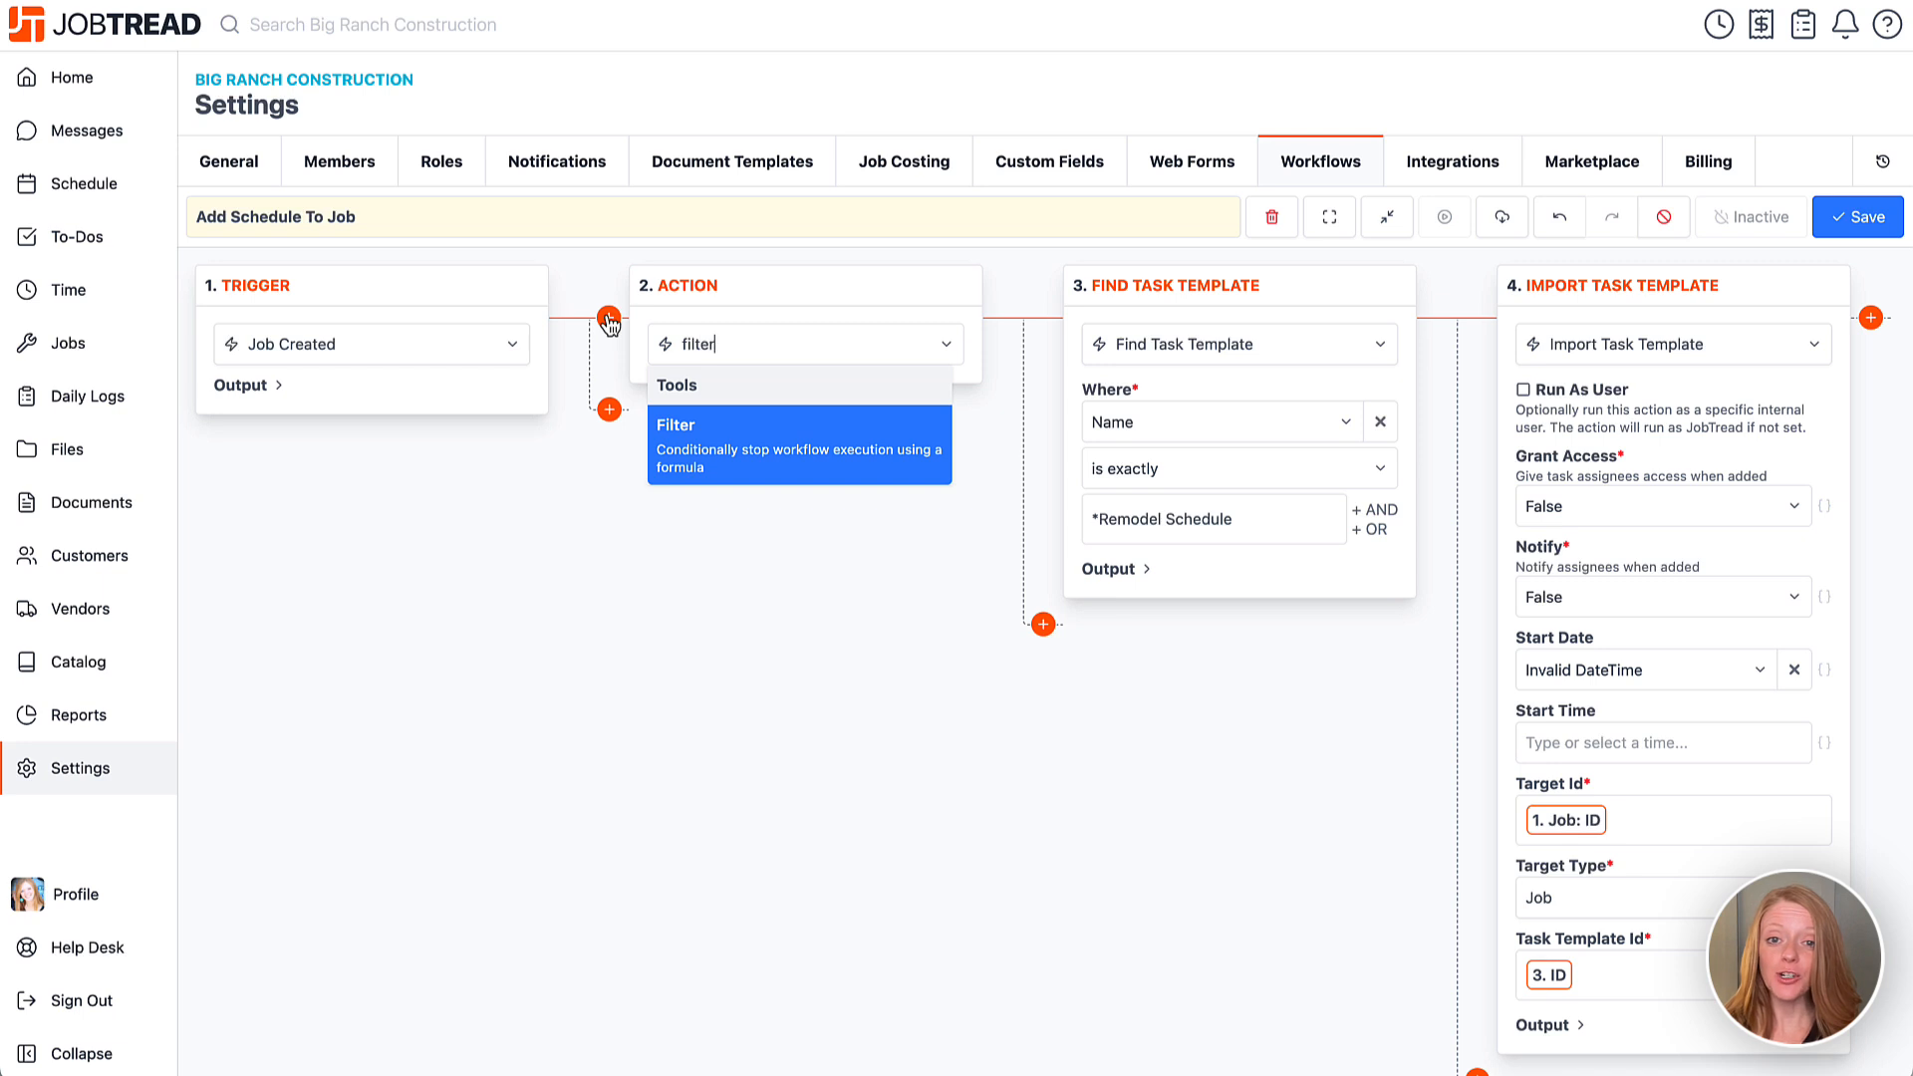
left_click(754, 443)
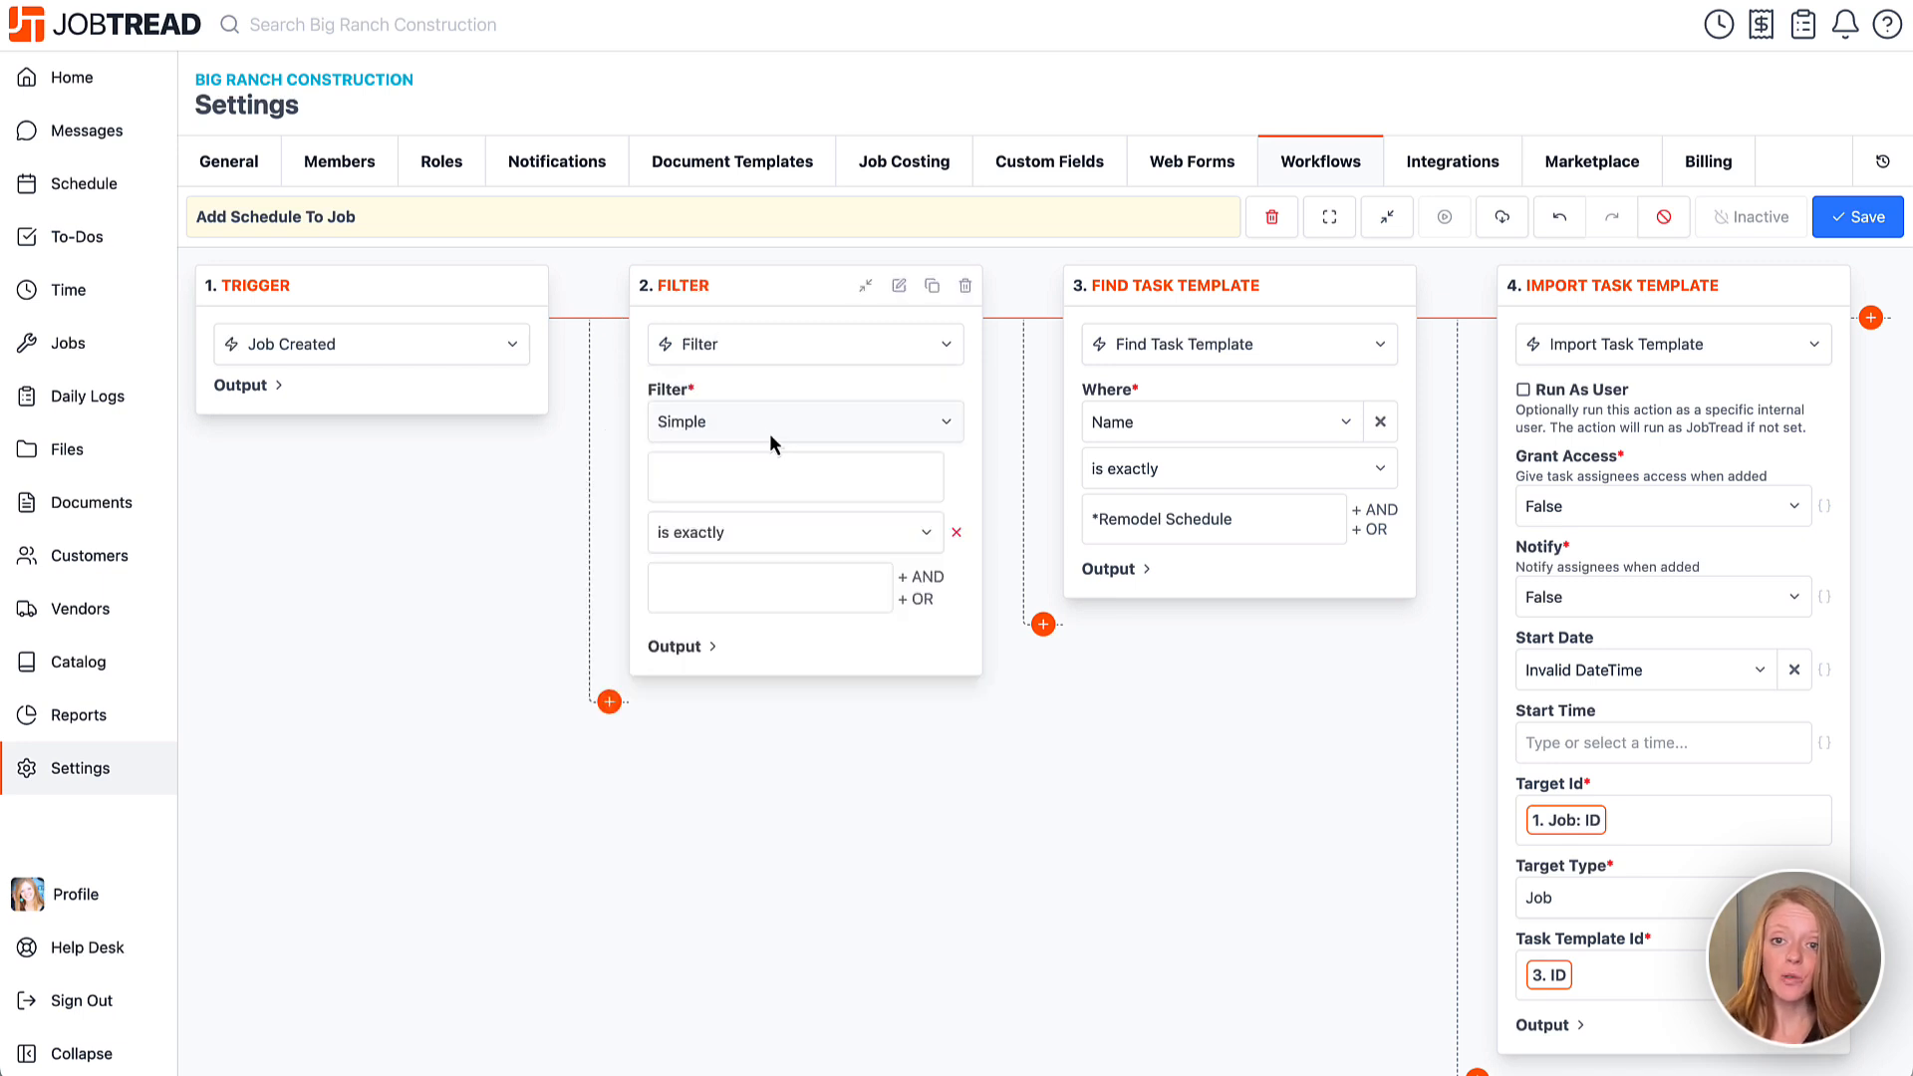
left_click(769, 433)
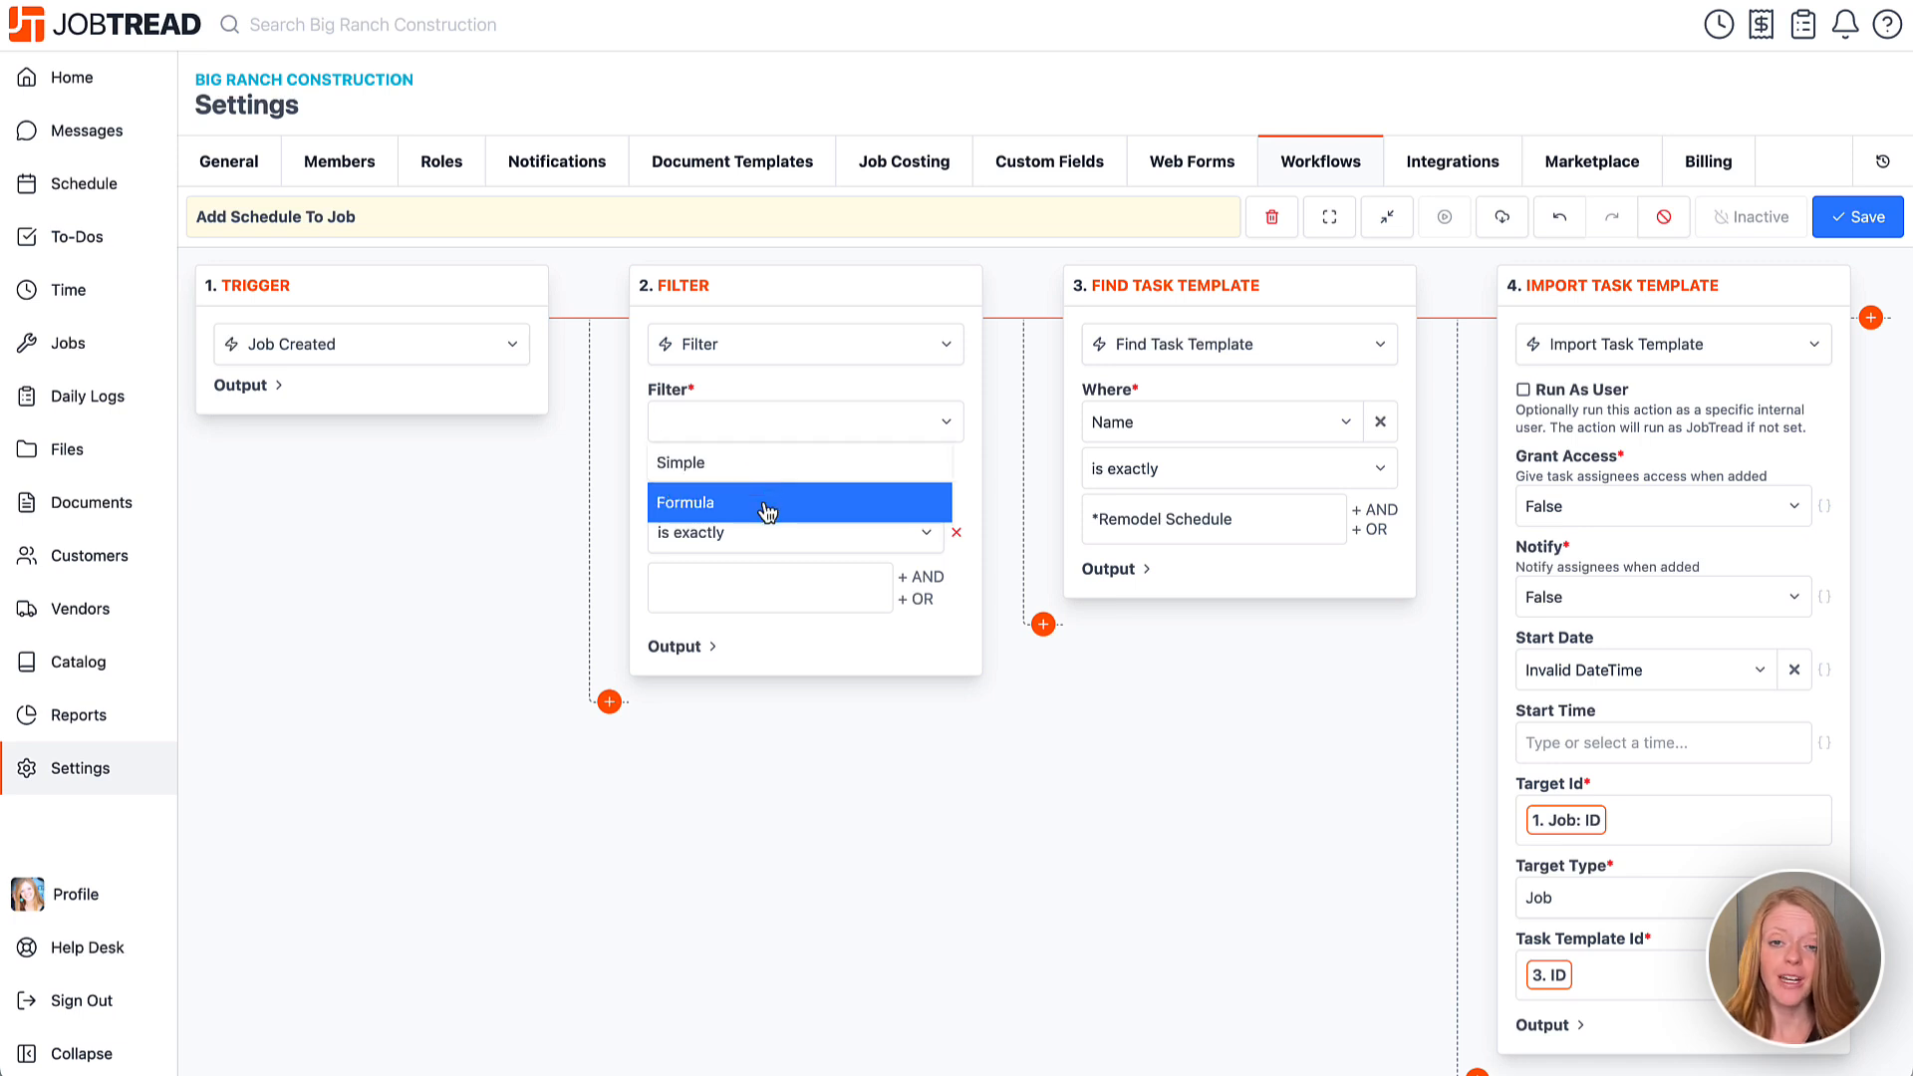
left_click(760, 470)
Set the filter condition to Job: Custom: Job Type is exactly 'Remodel'.
left_click(760, 483)
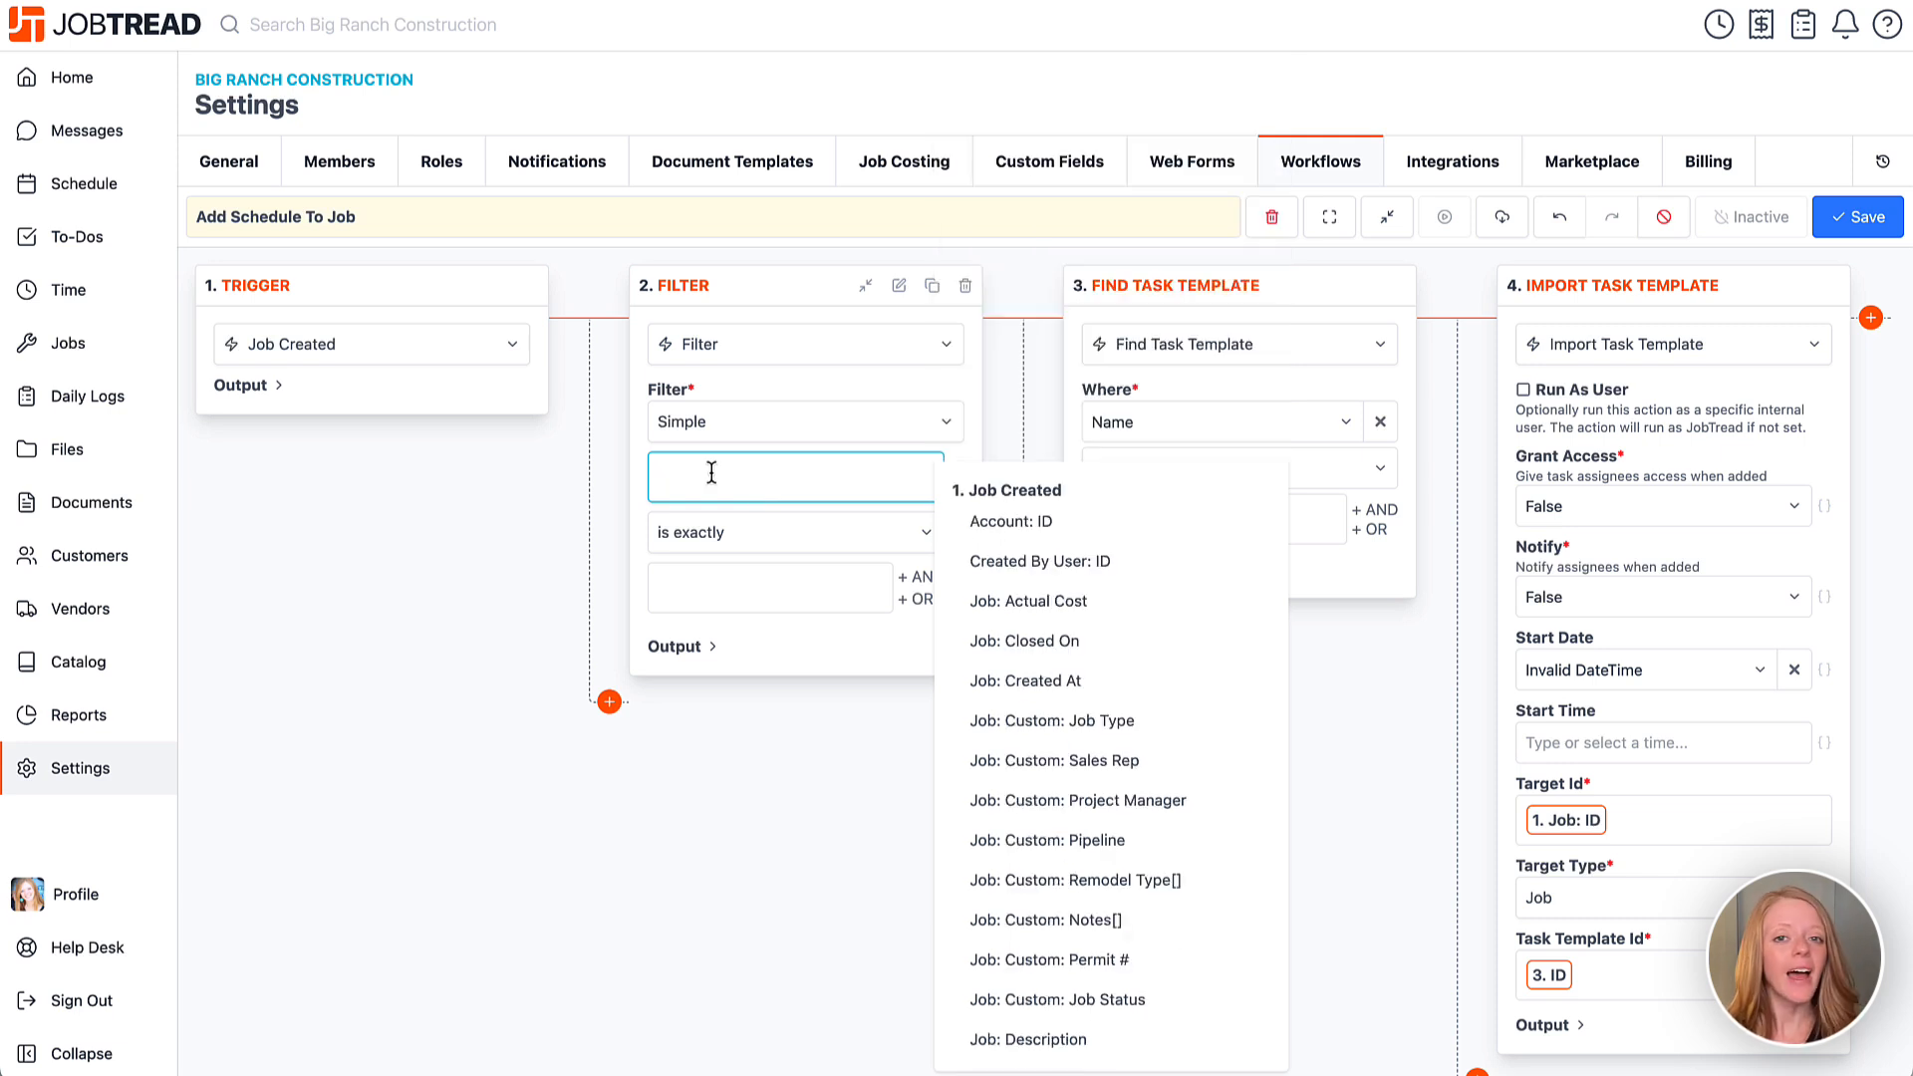
type("type")
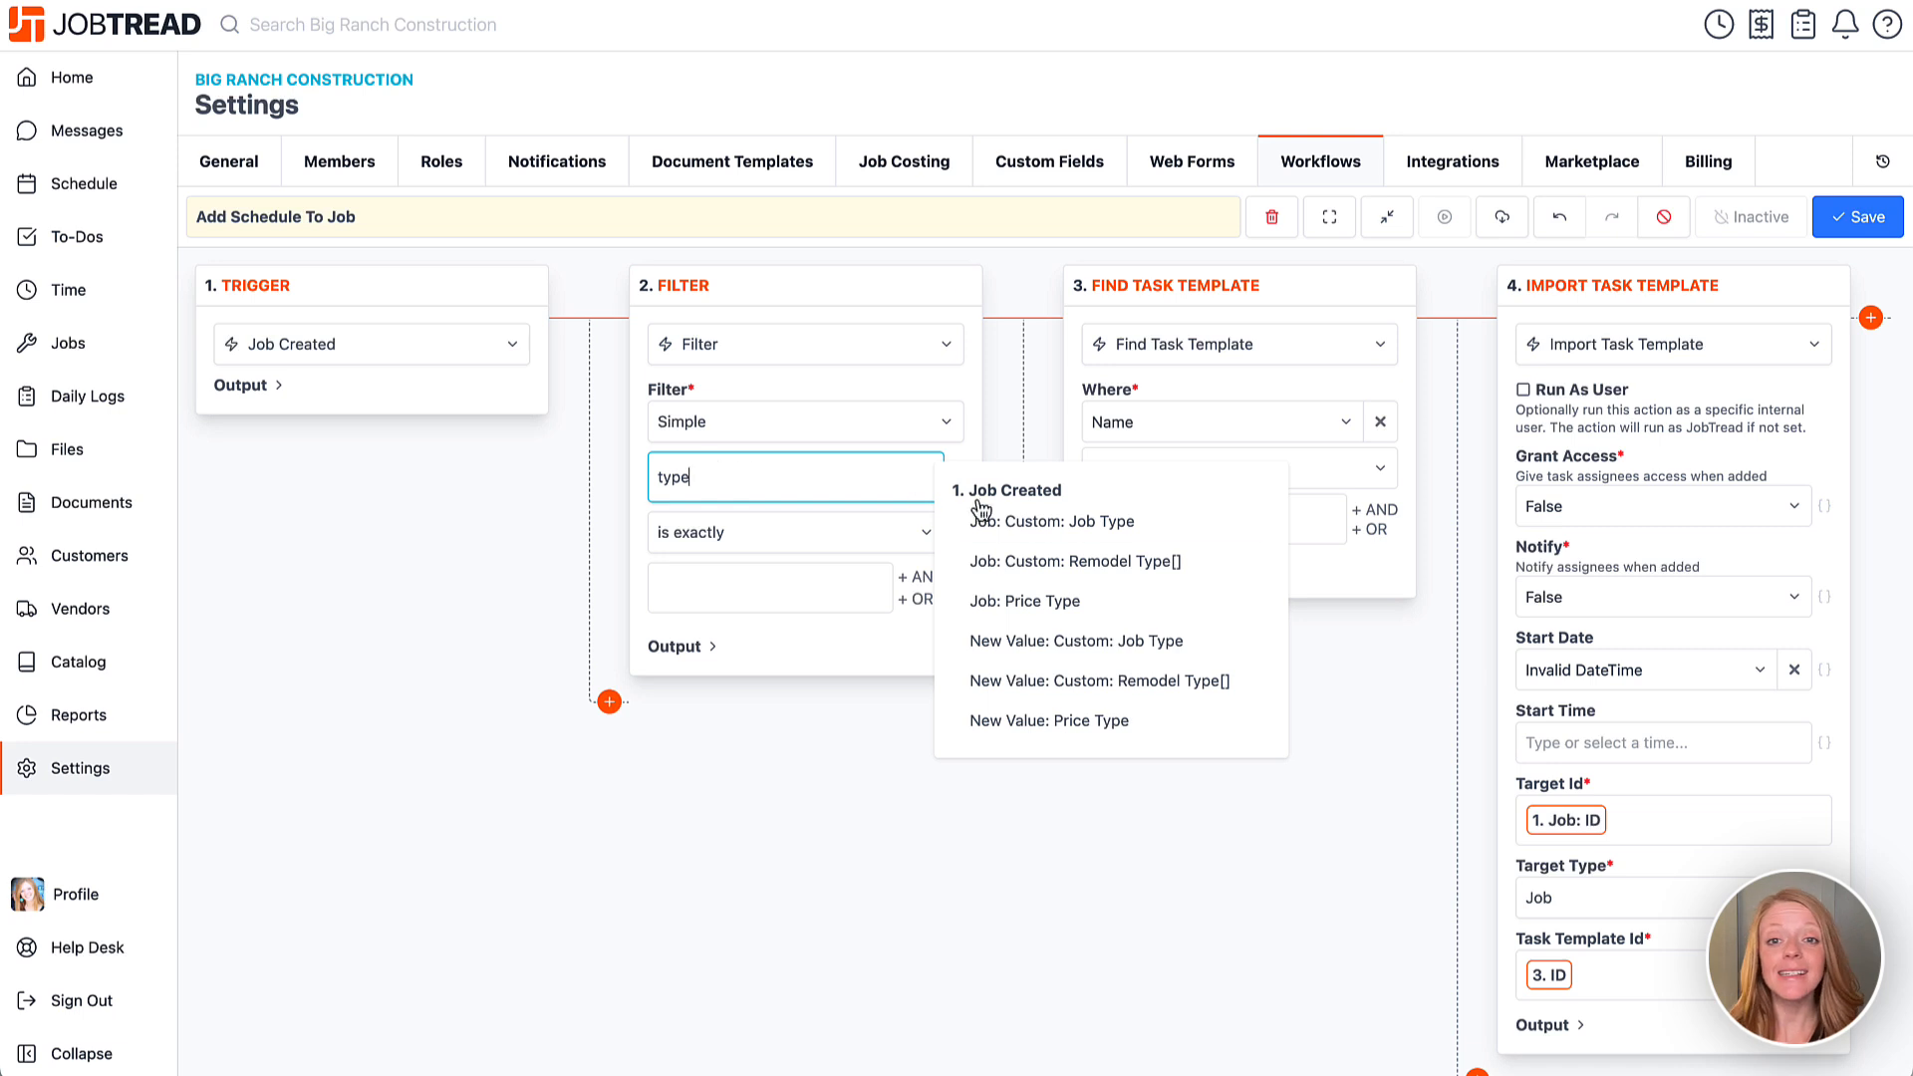
left_click(1016, 526)
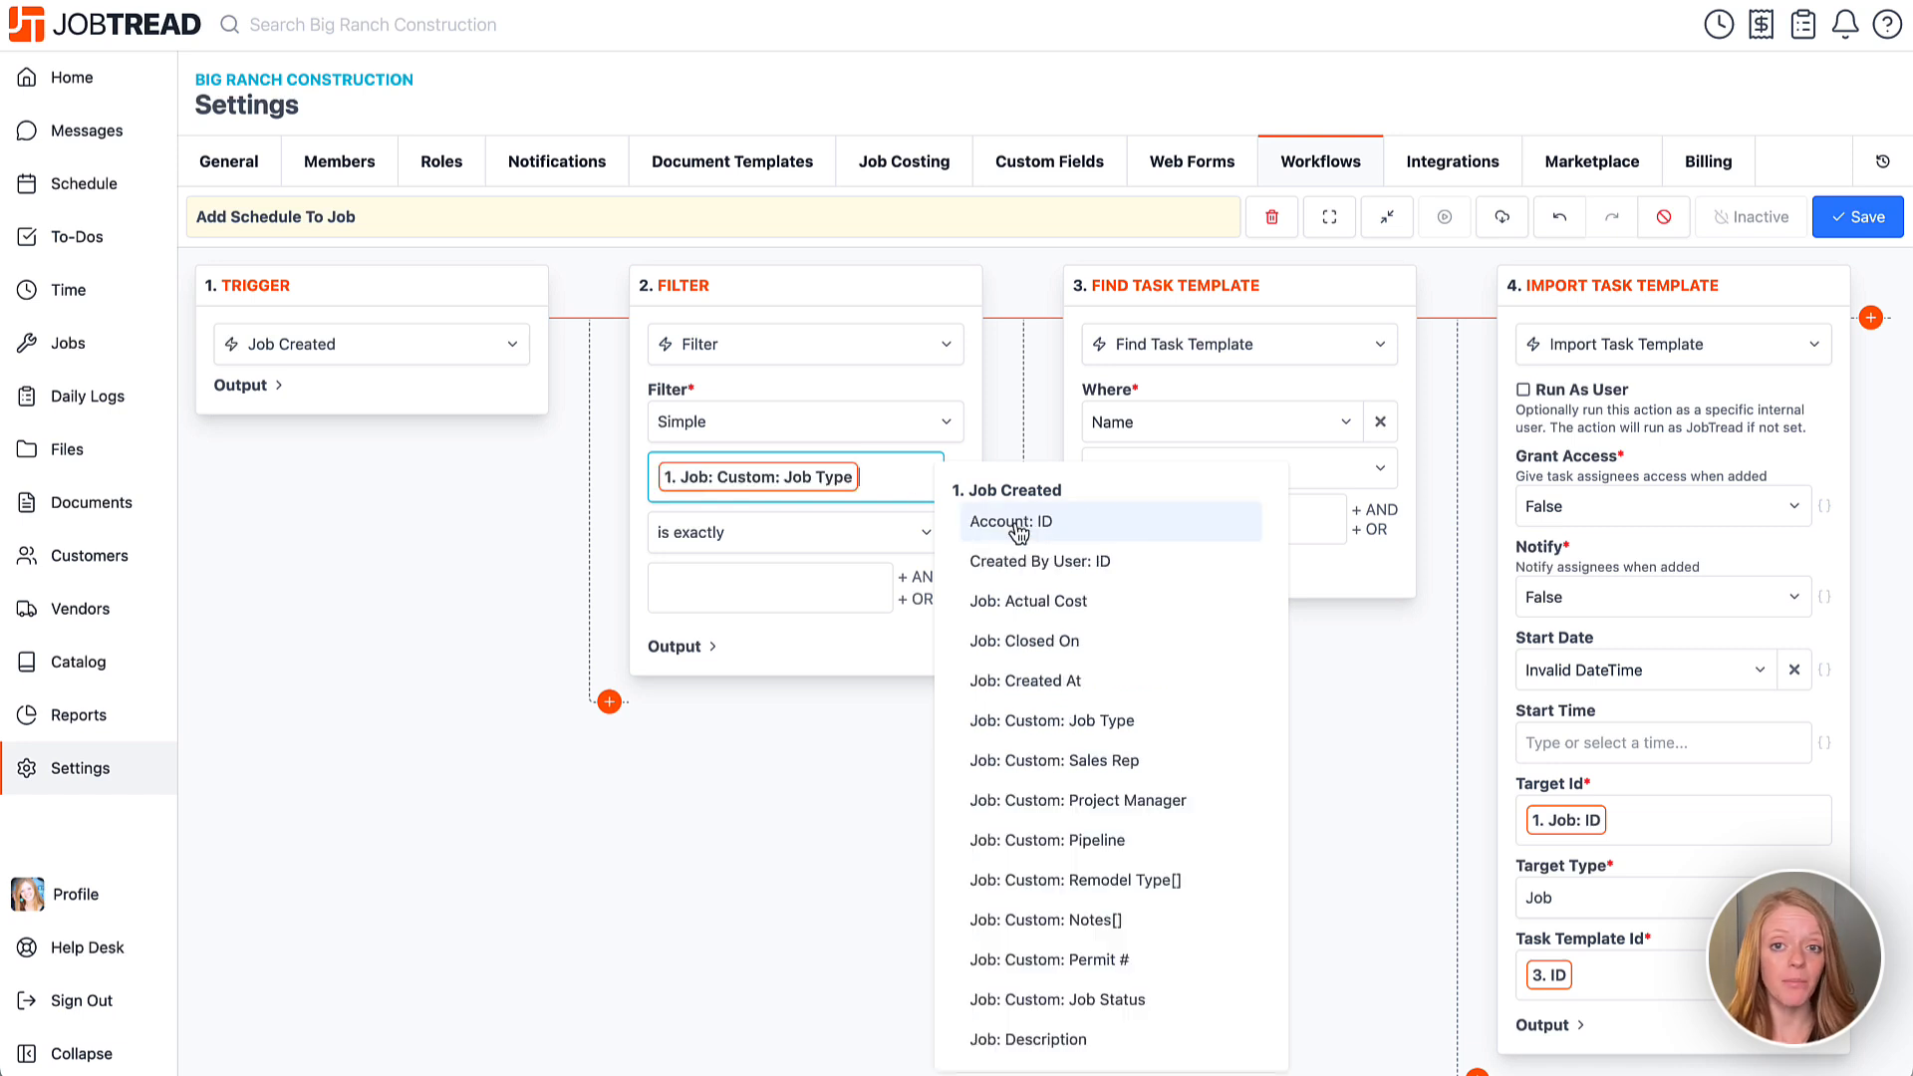
left_click(637, 524)
left_click(739, 532)
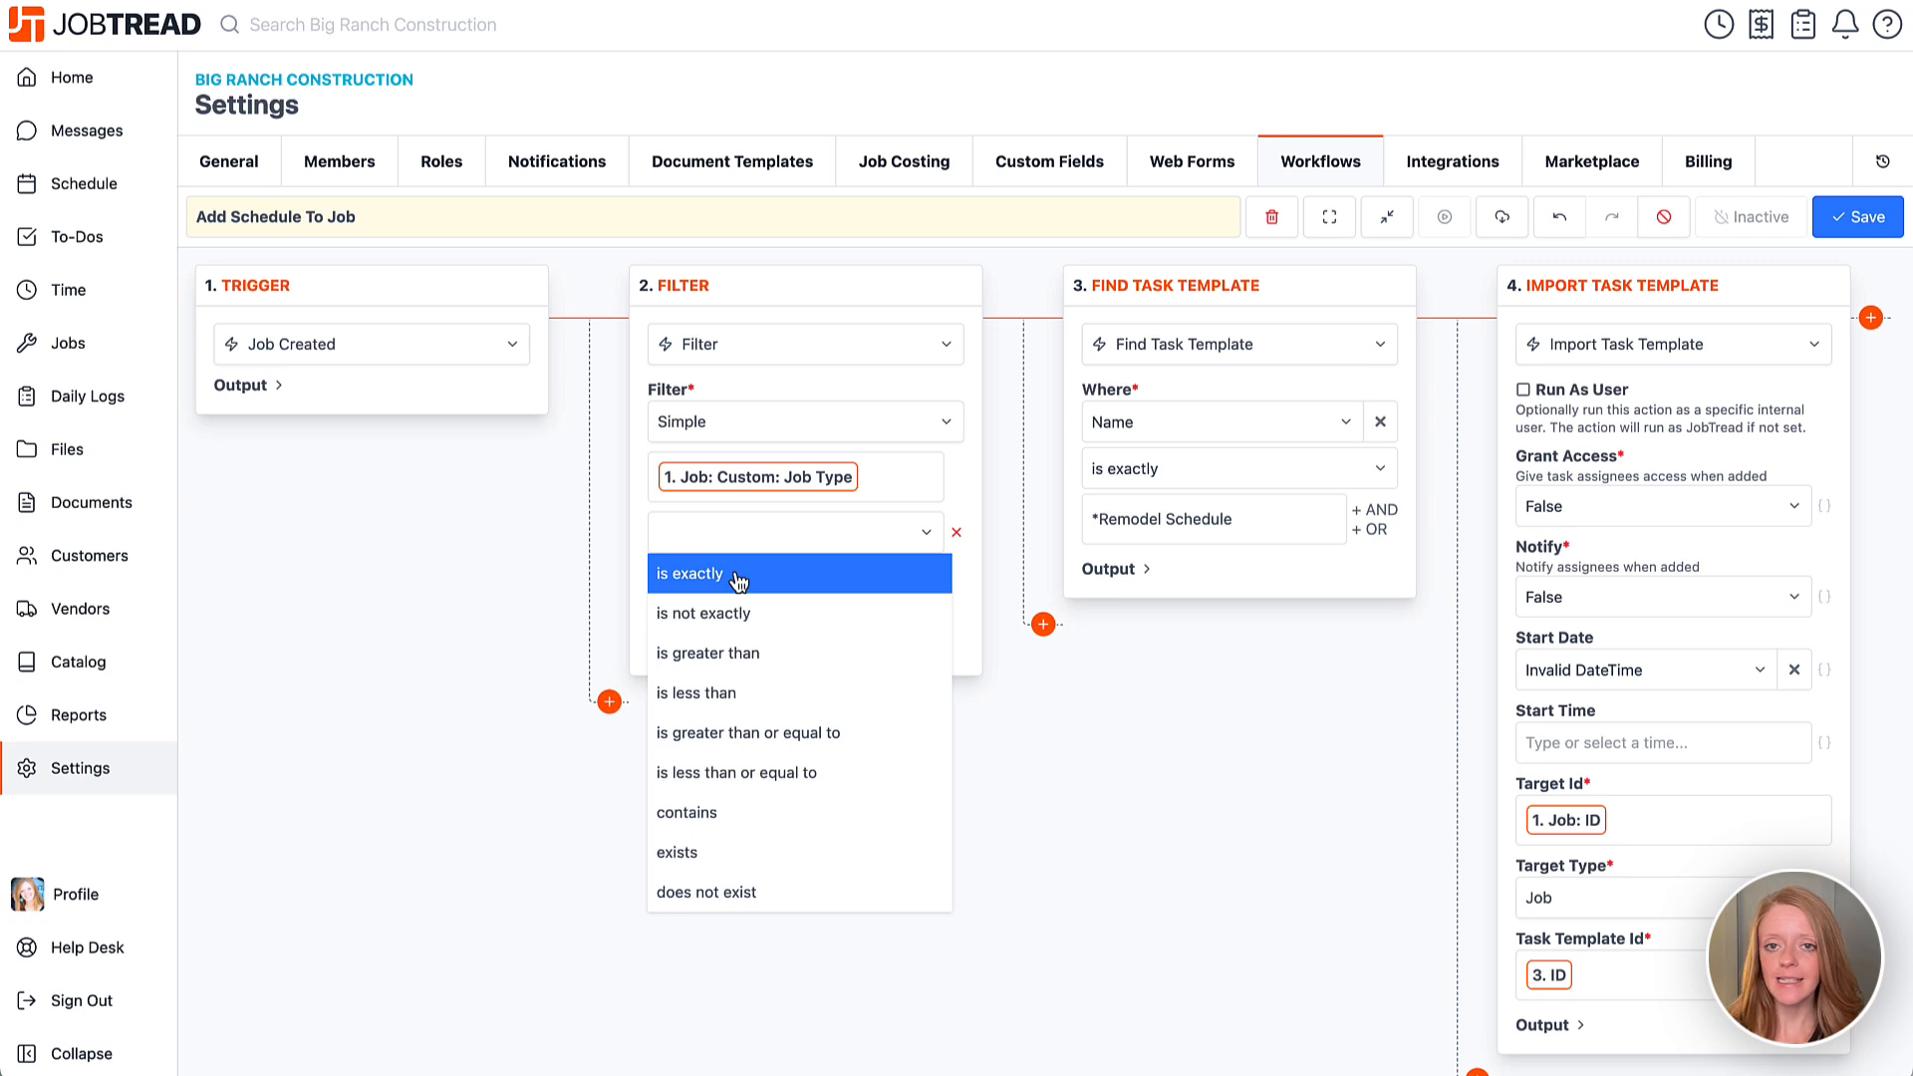
left_click(738, 581)
left_click(734, 590)
type("Remode")
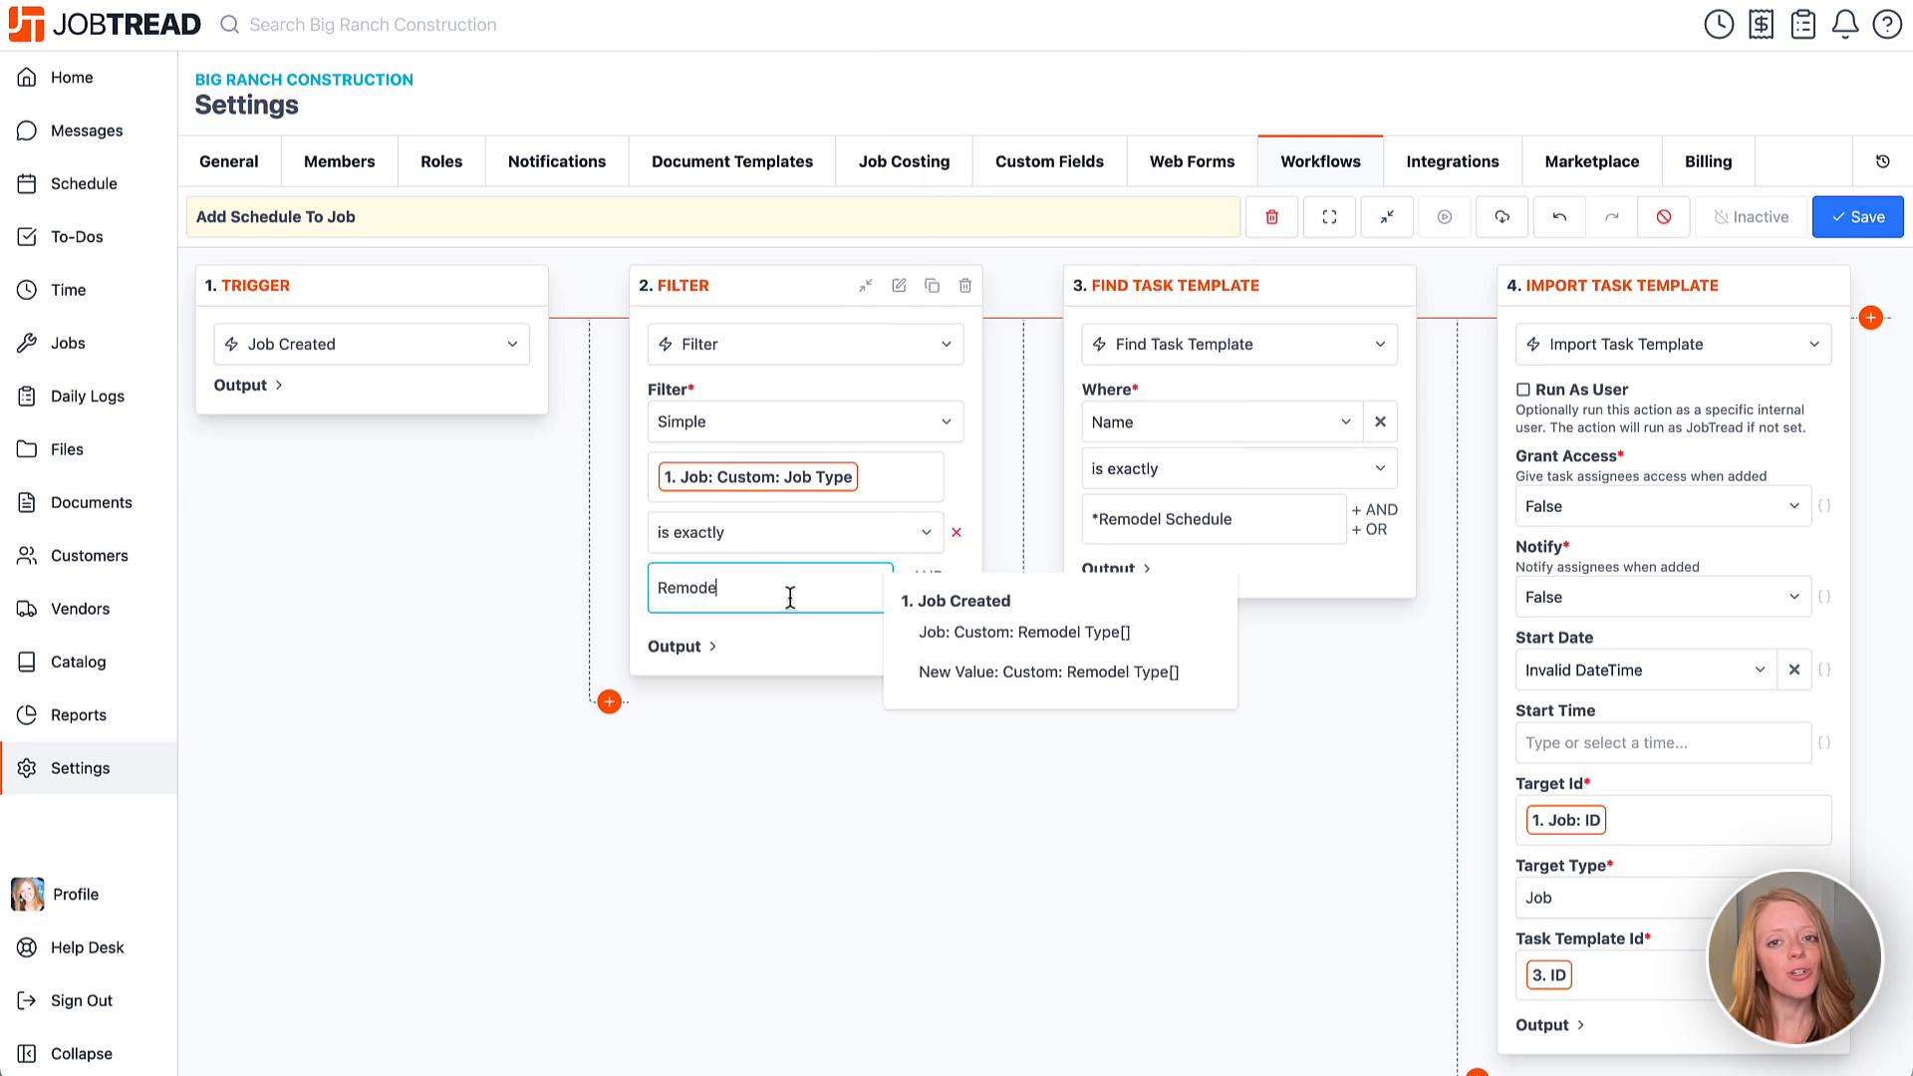
type("l")
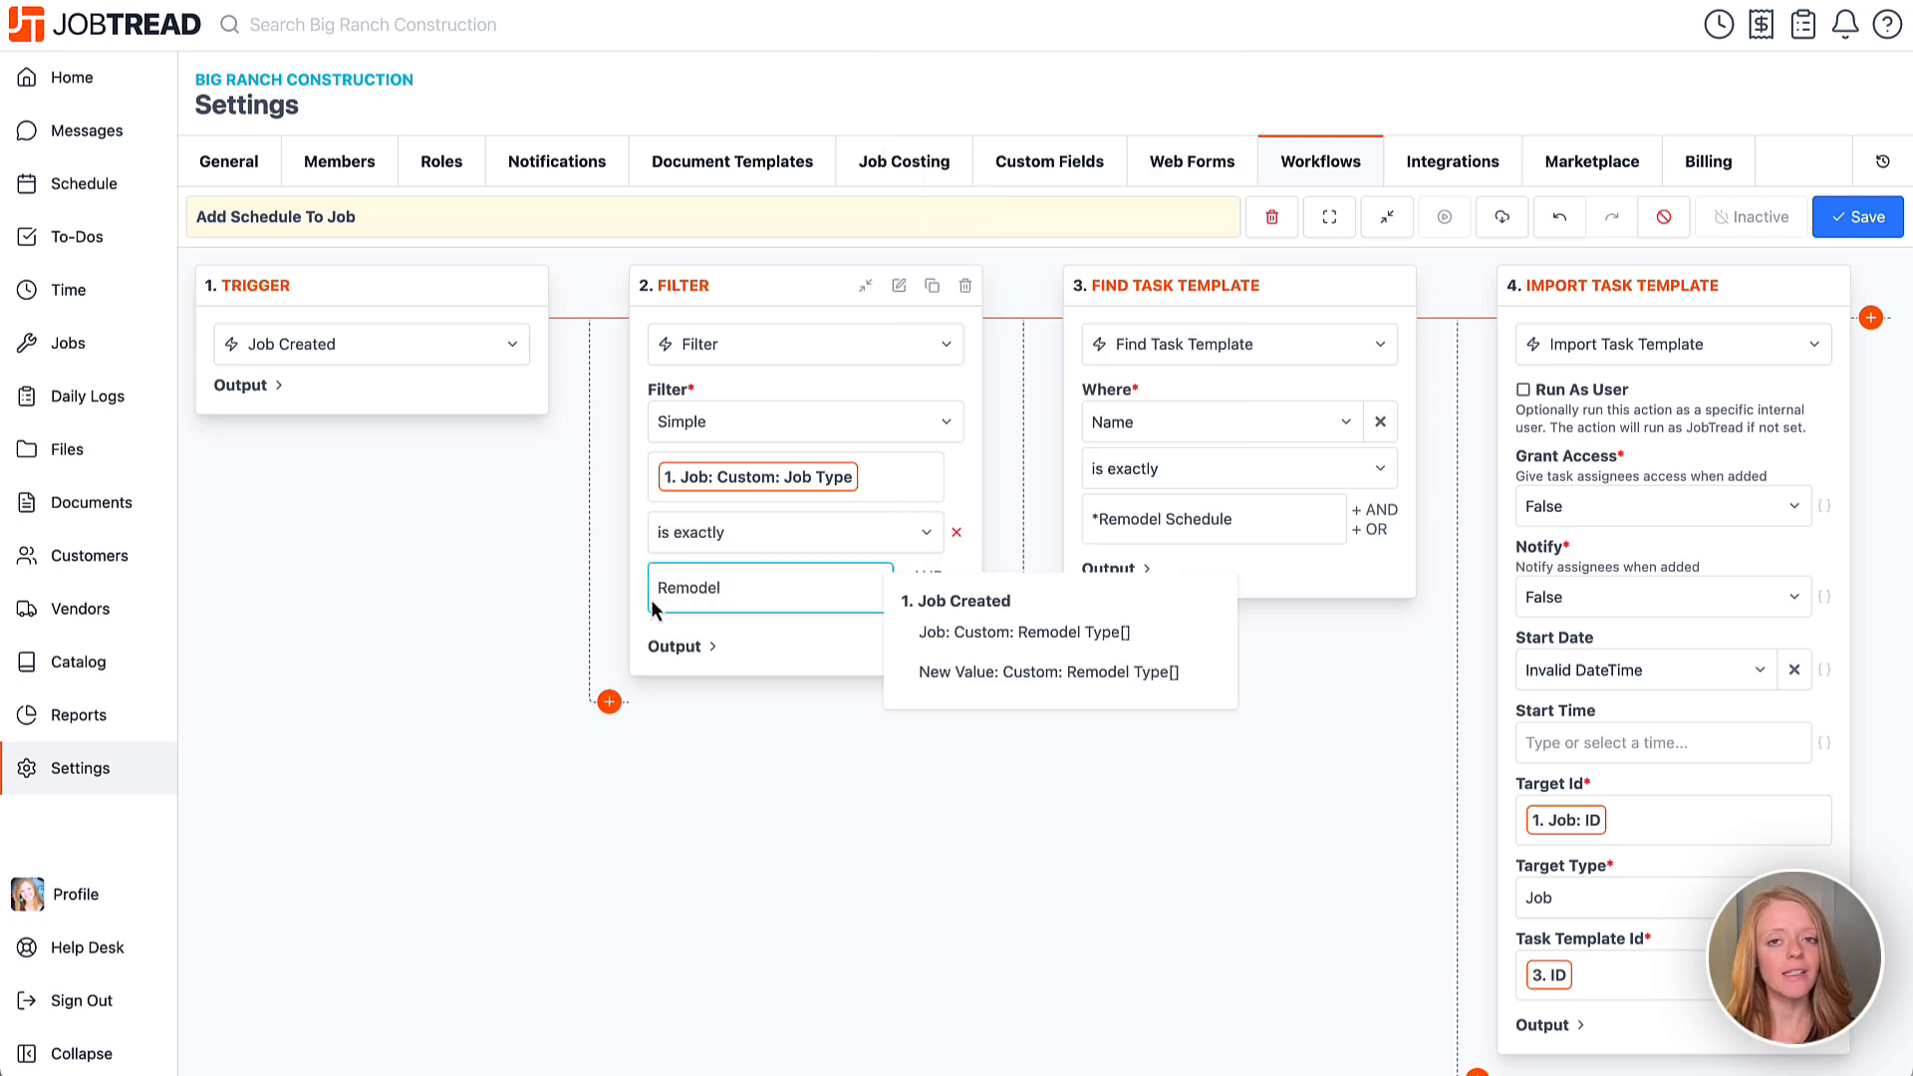
left_click(637, 587)
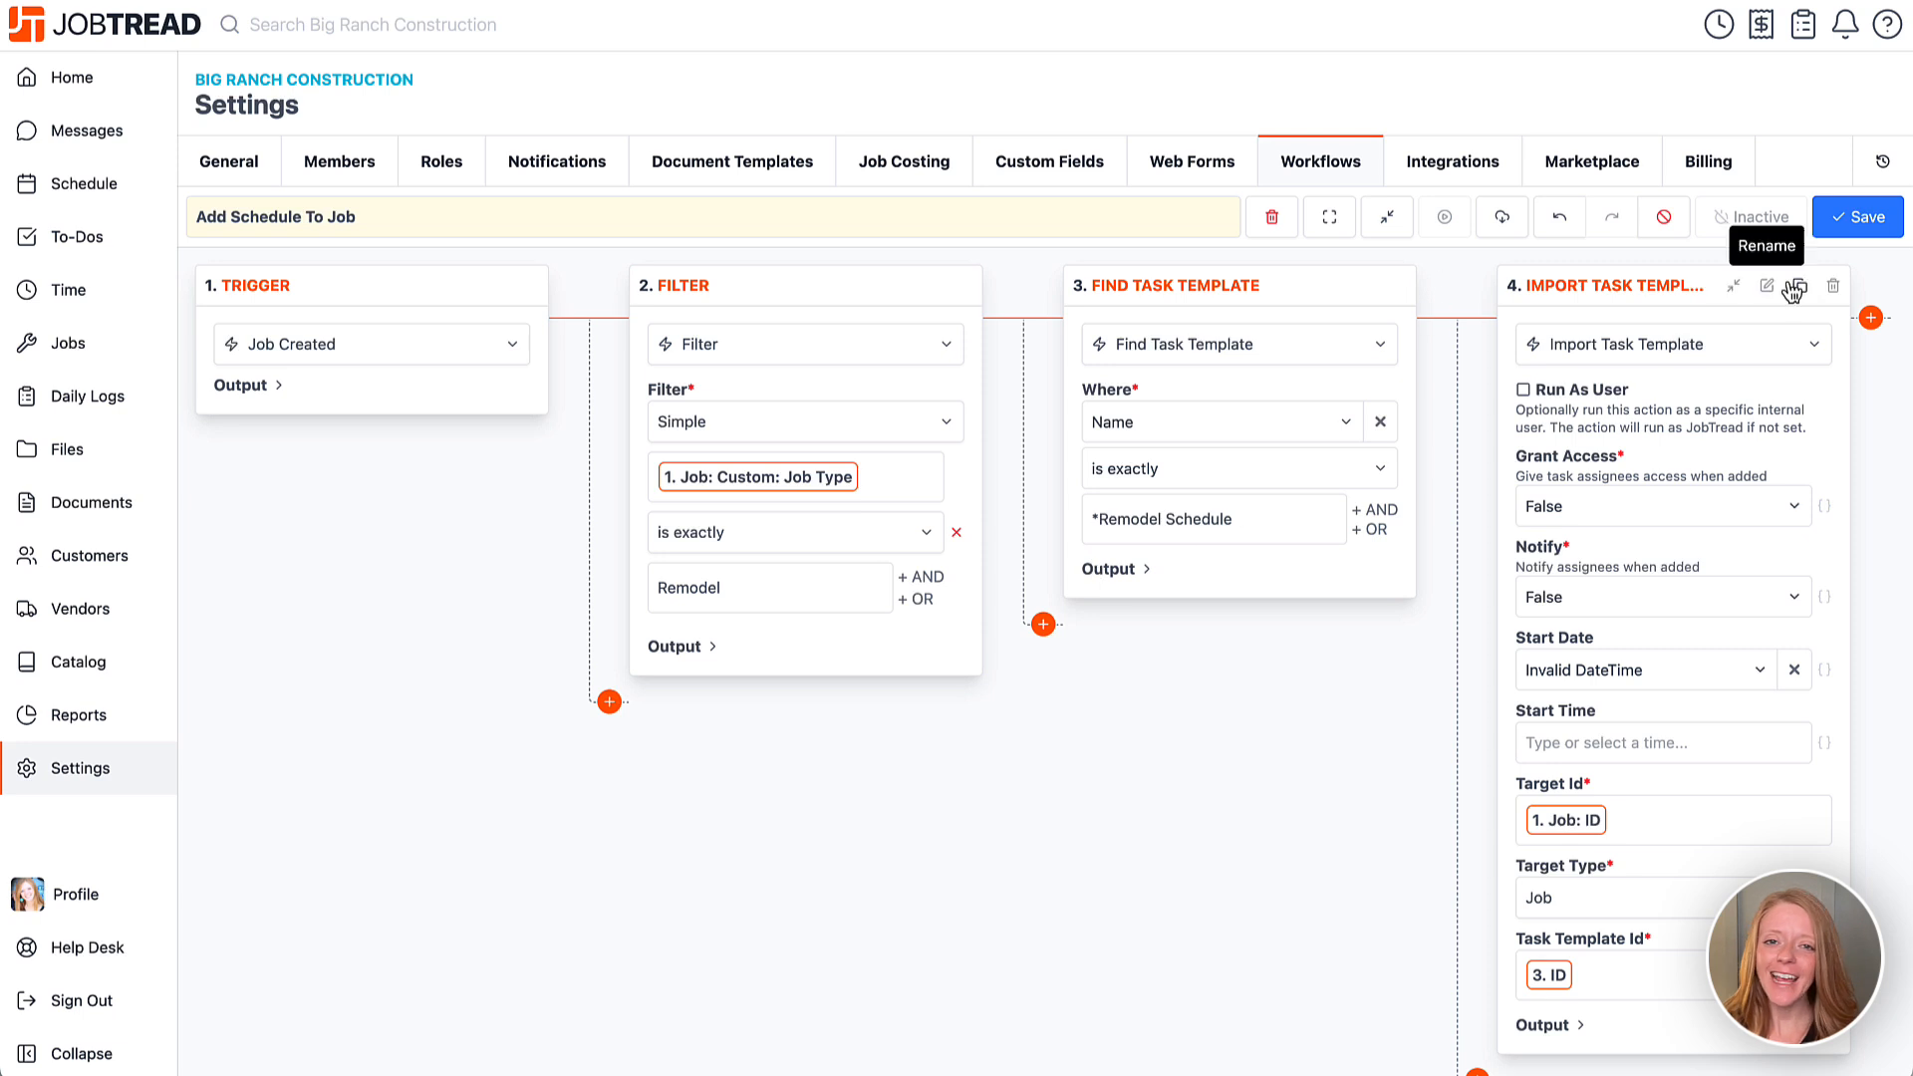
Save the four-step Add Schedule To Job workflow with its Remodel filter.
left_click(1854, 217)
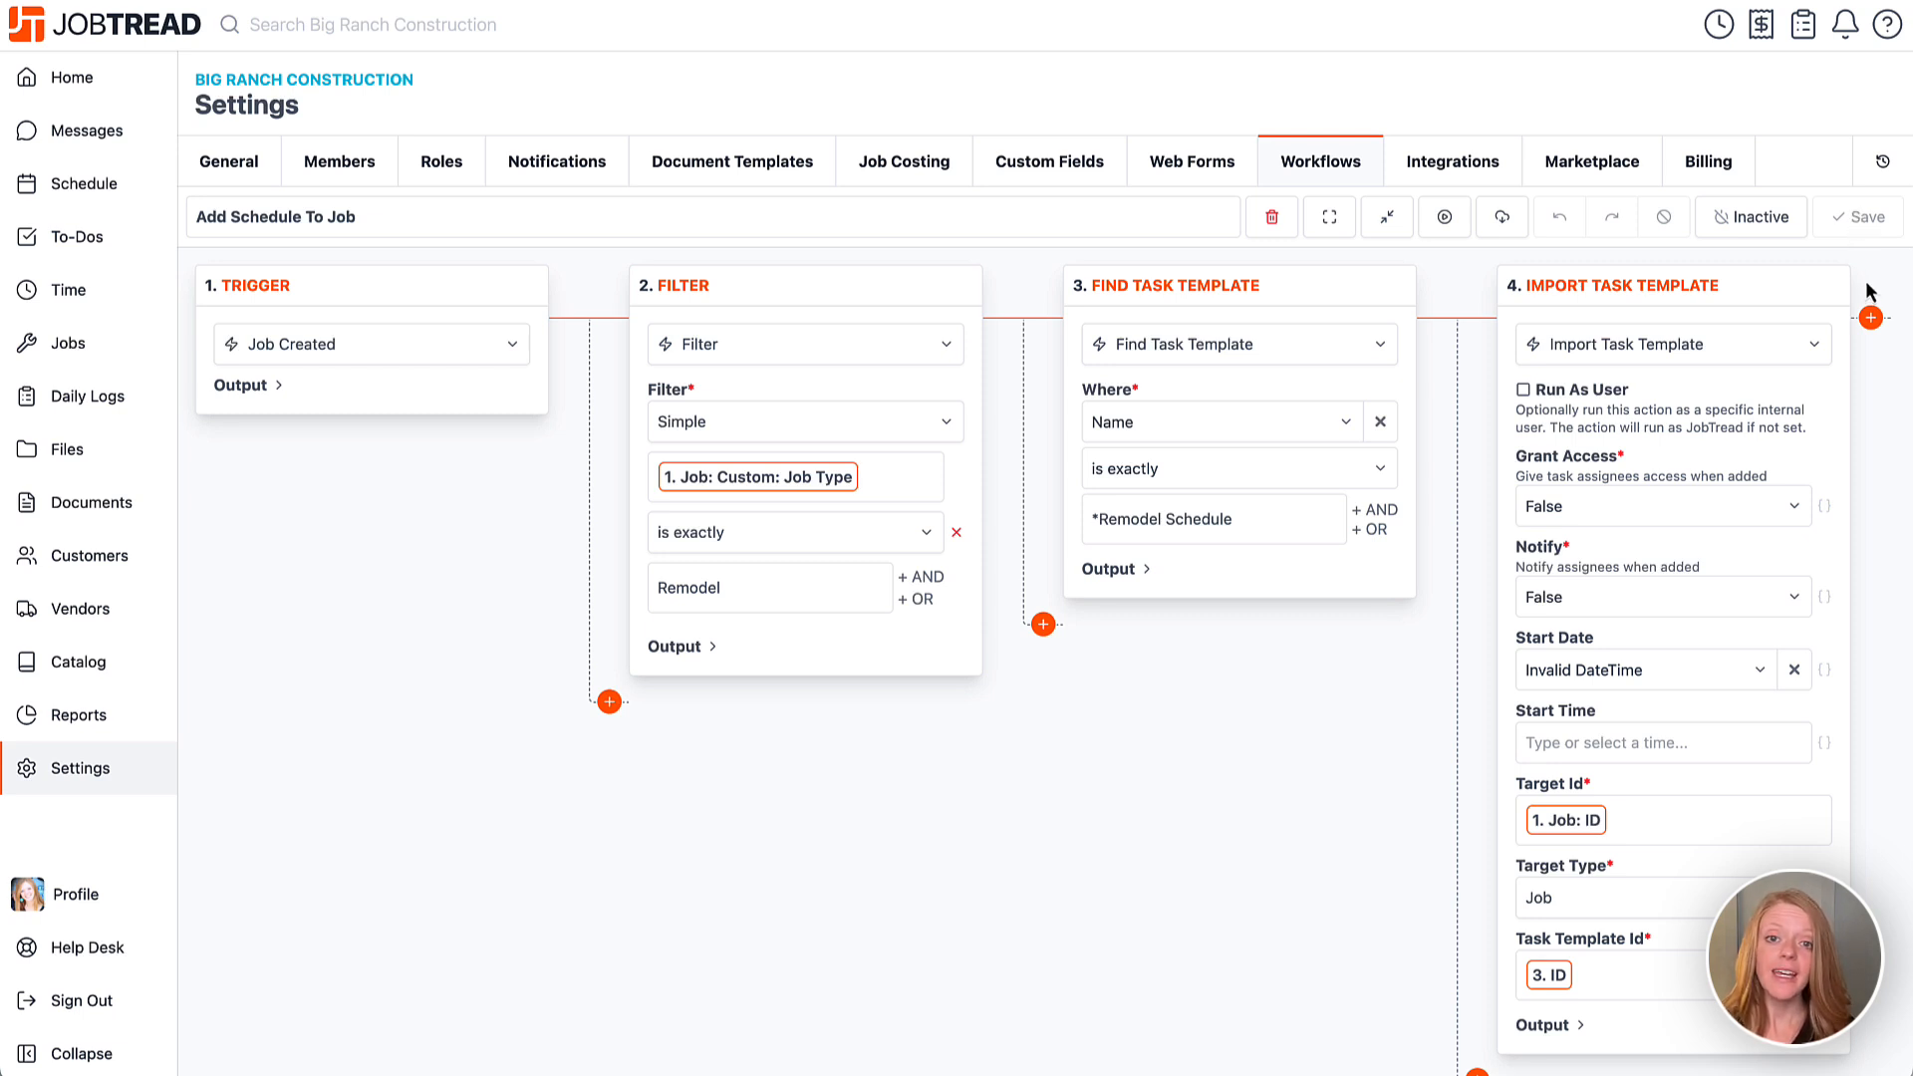
left_click(1870, 319)
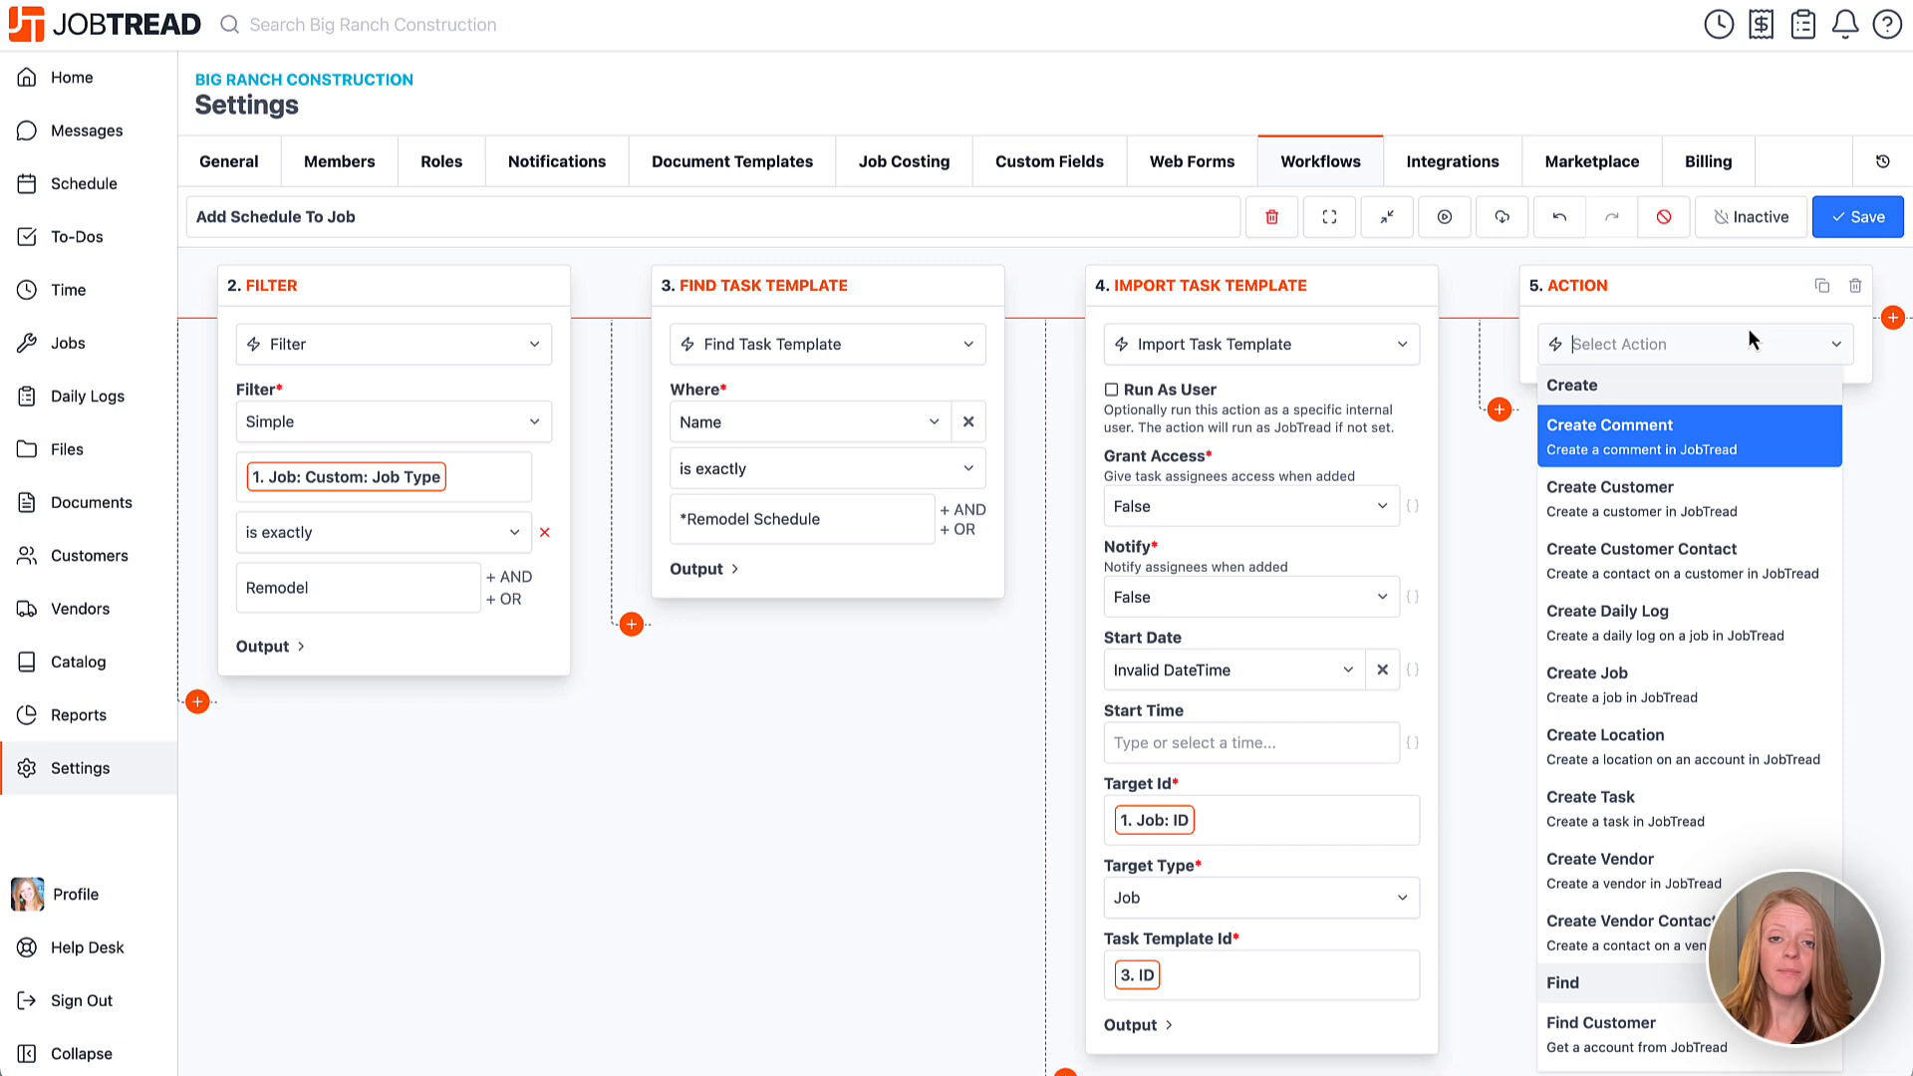
type("find customer")
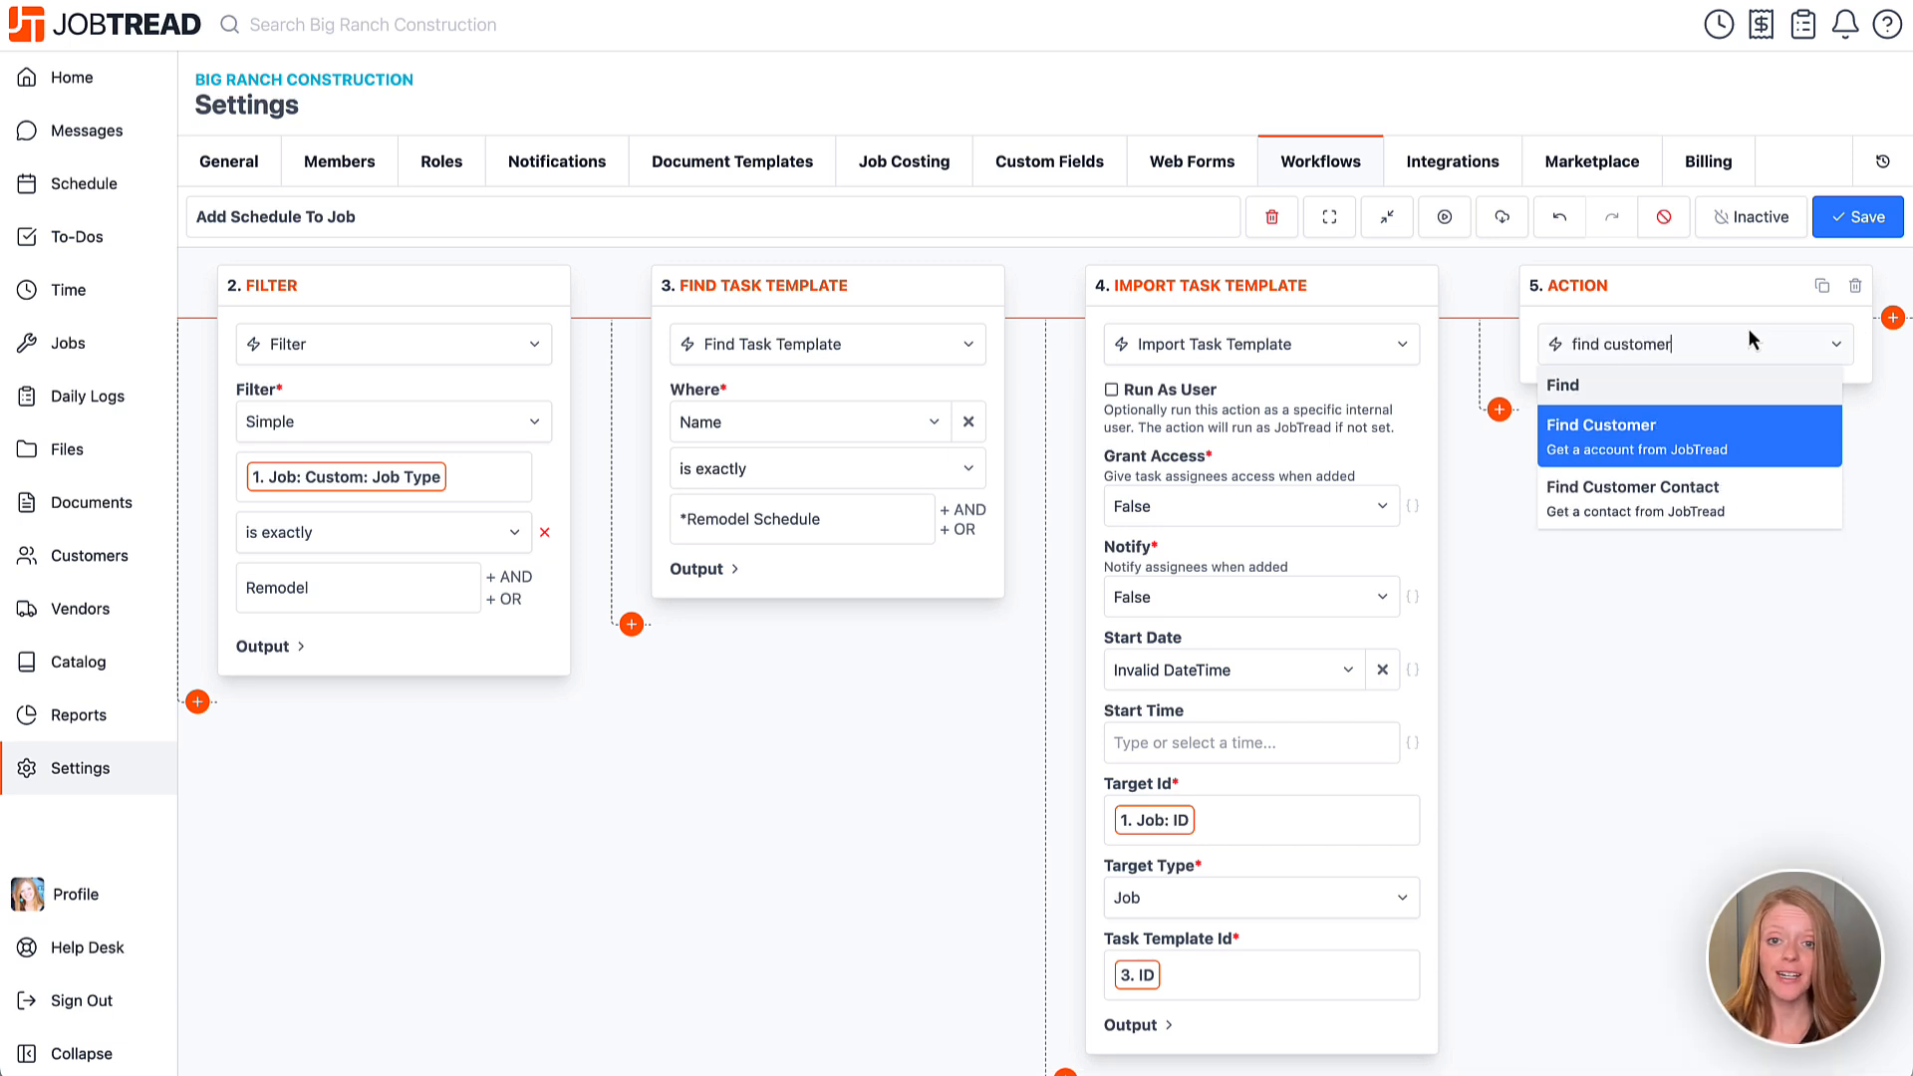
left_click(1744, 424)
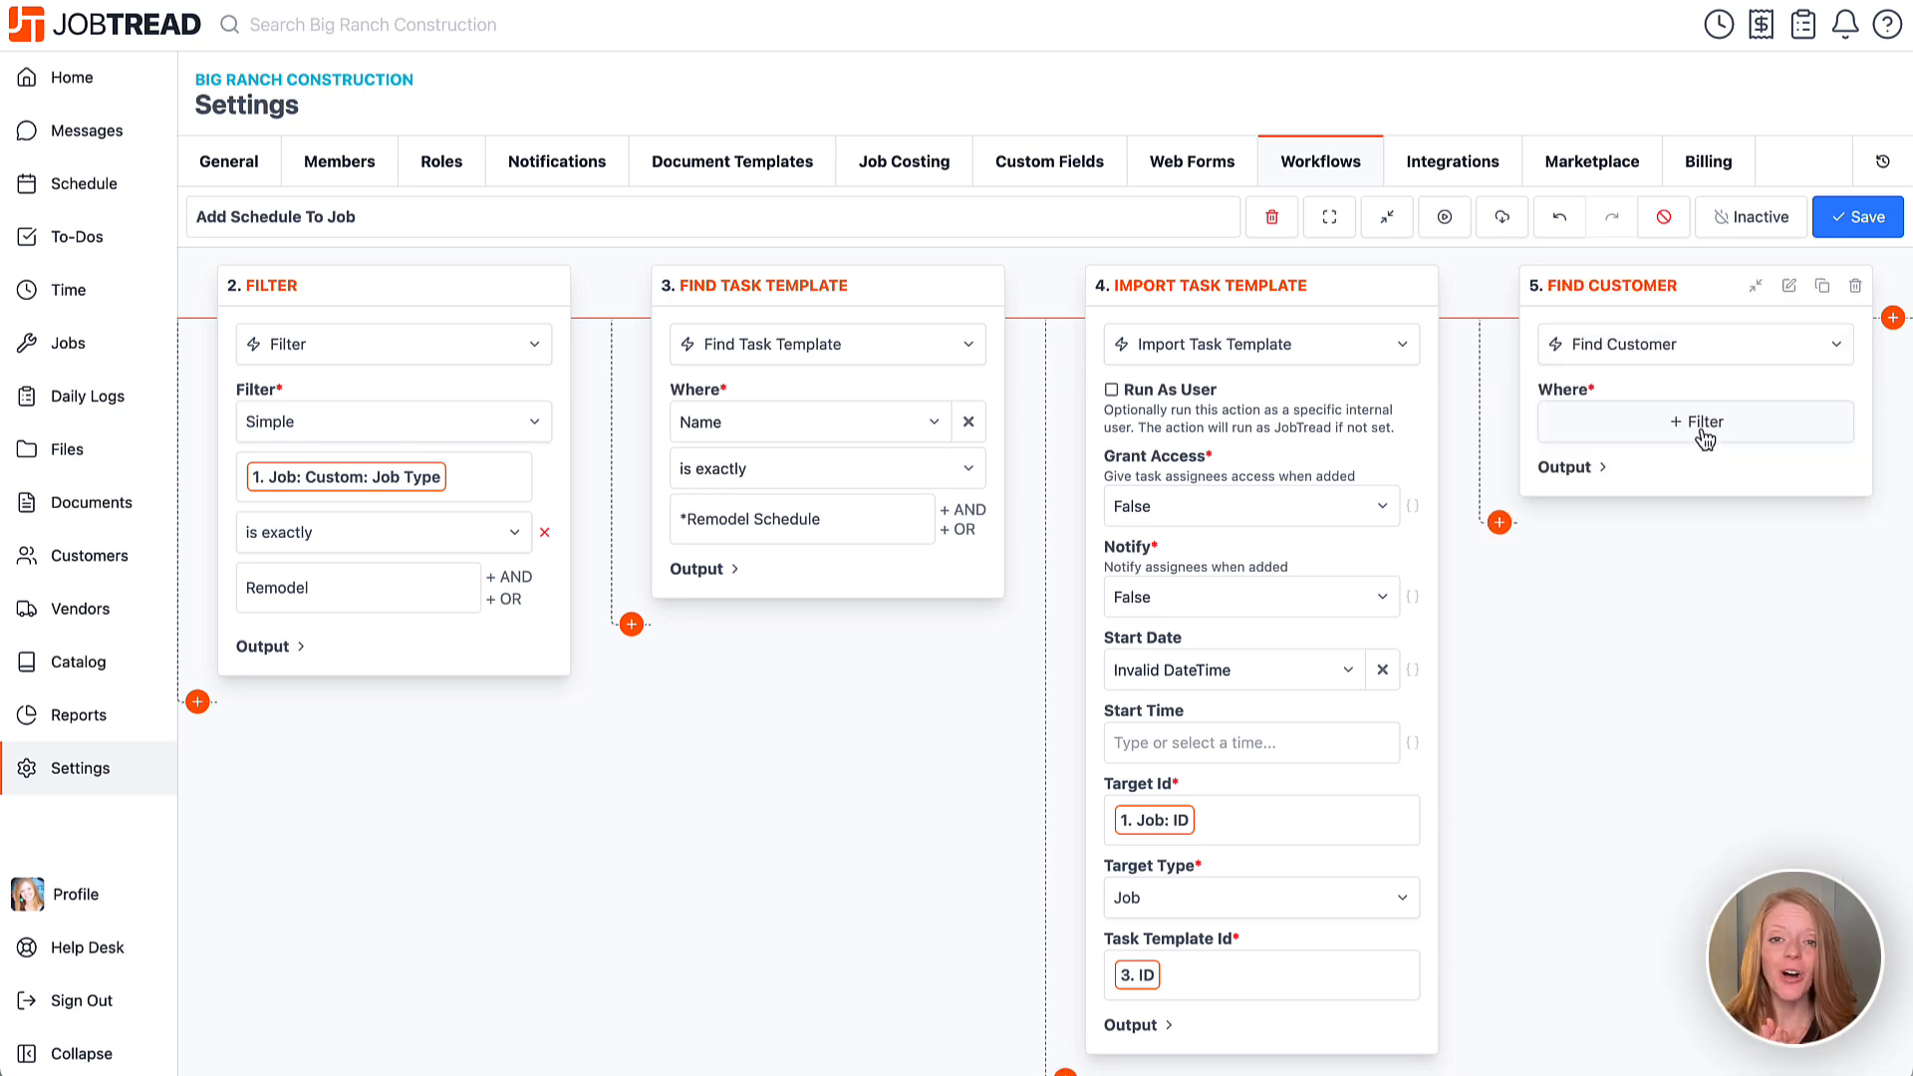
left_click(1597, 468)
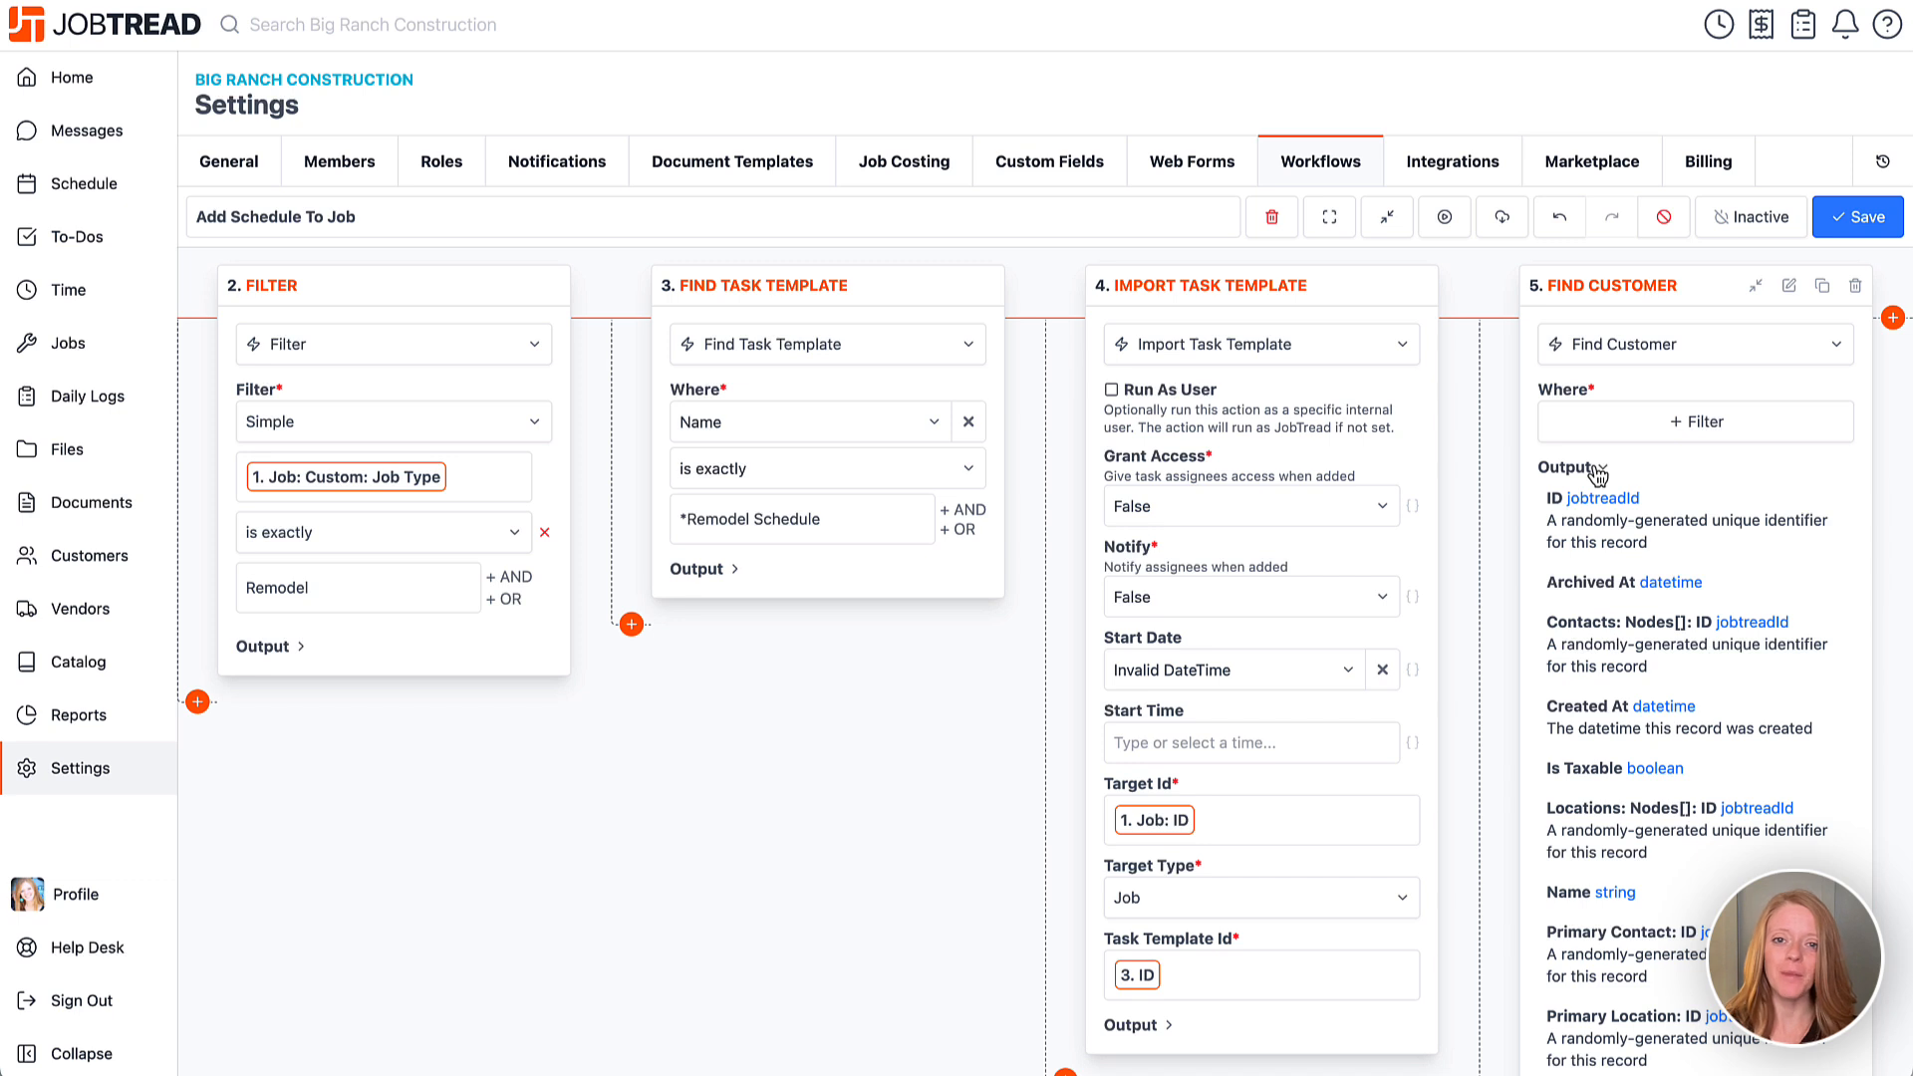
scroll(1597, 473, "down", 2)
scroll(1597, 473, "up", 2)
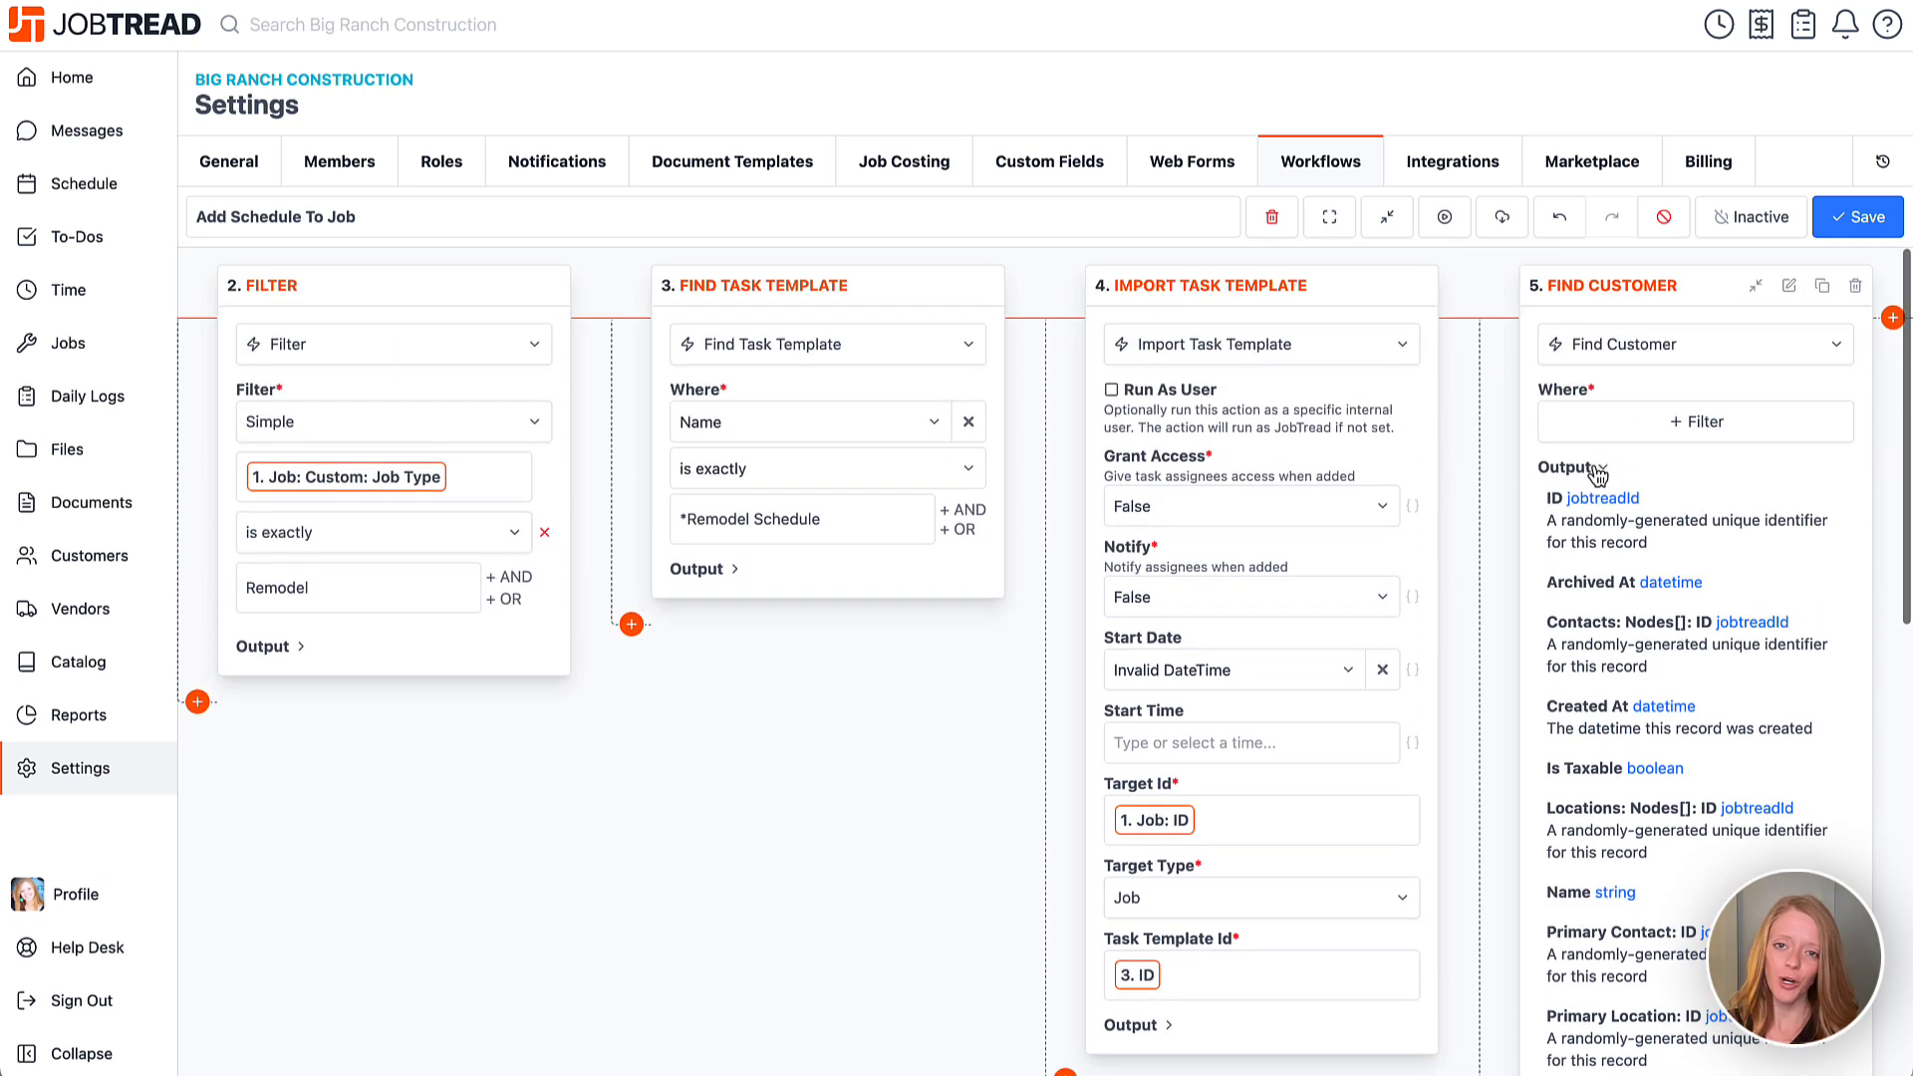
left_click(1855, 287)
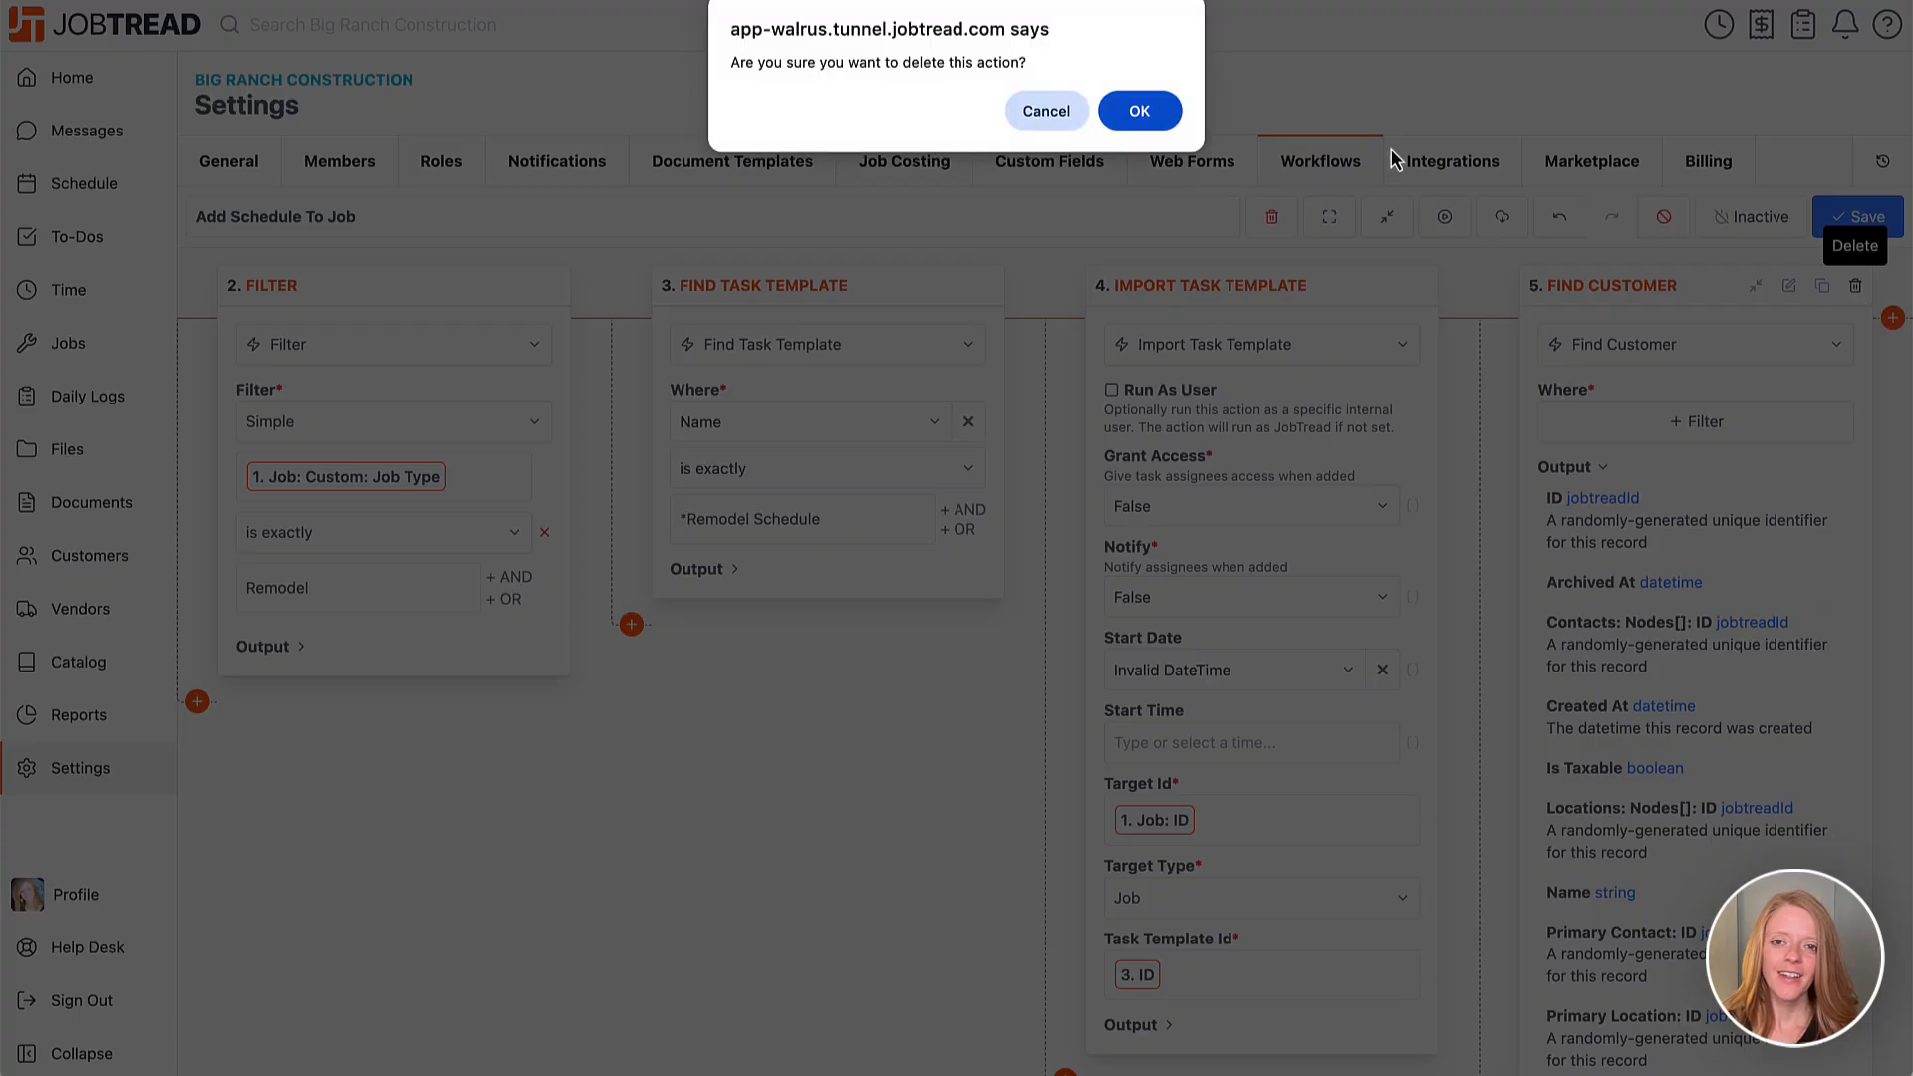
left_click(1139, 111)
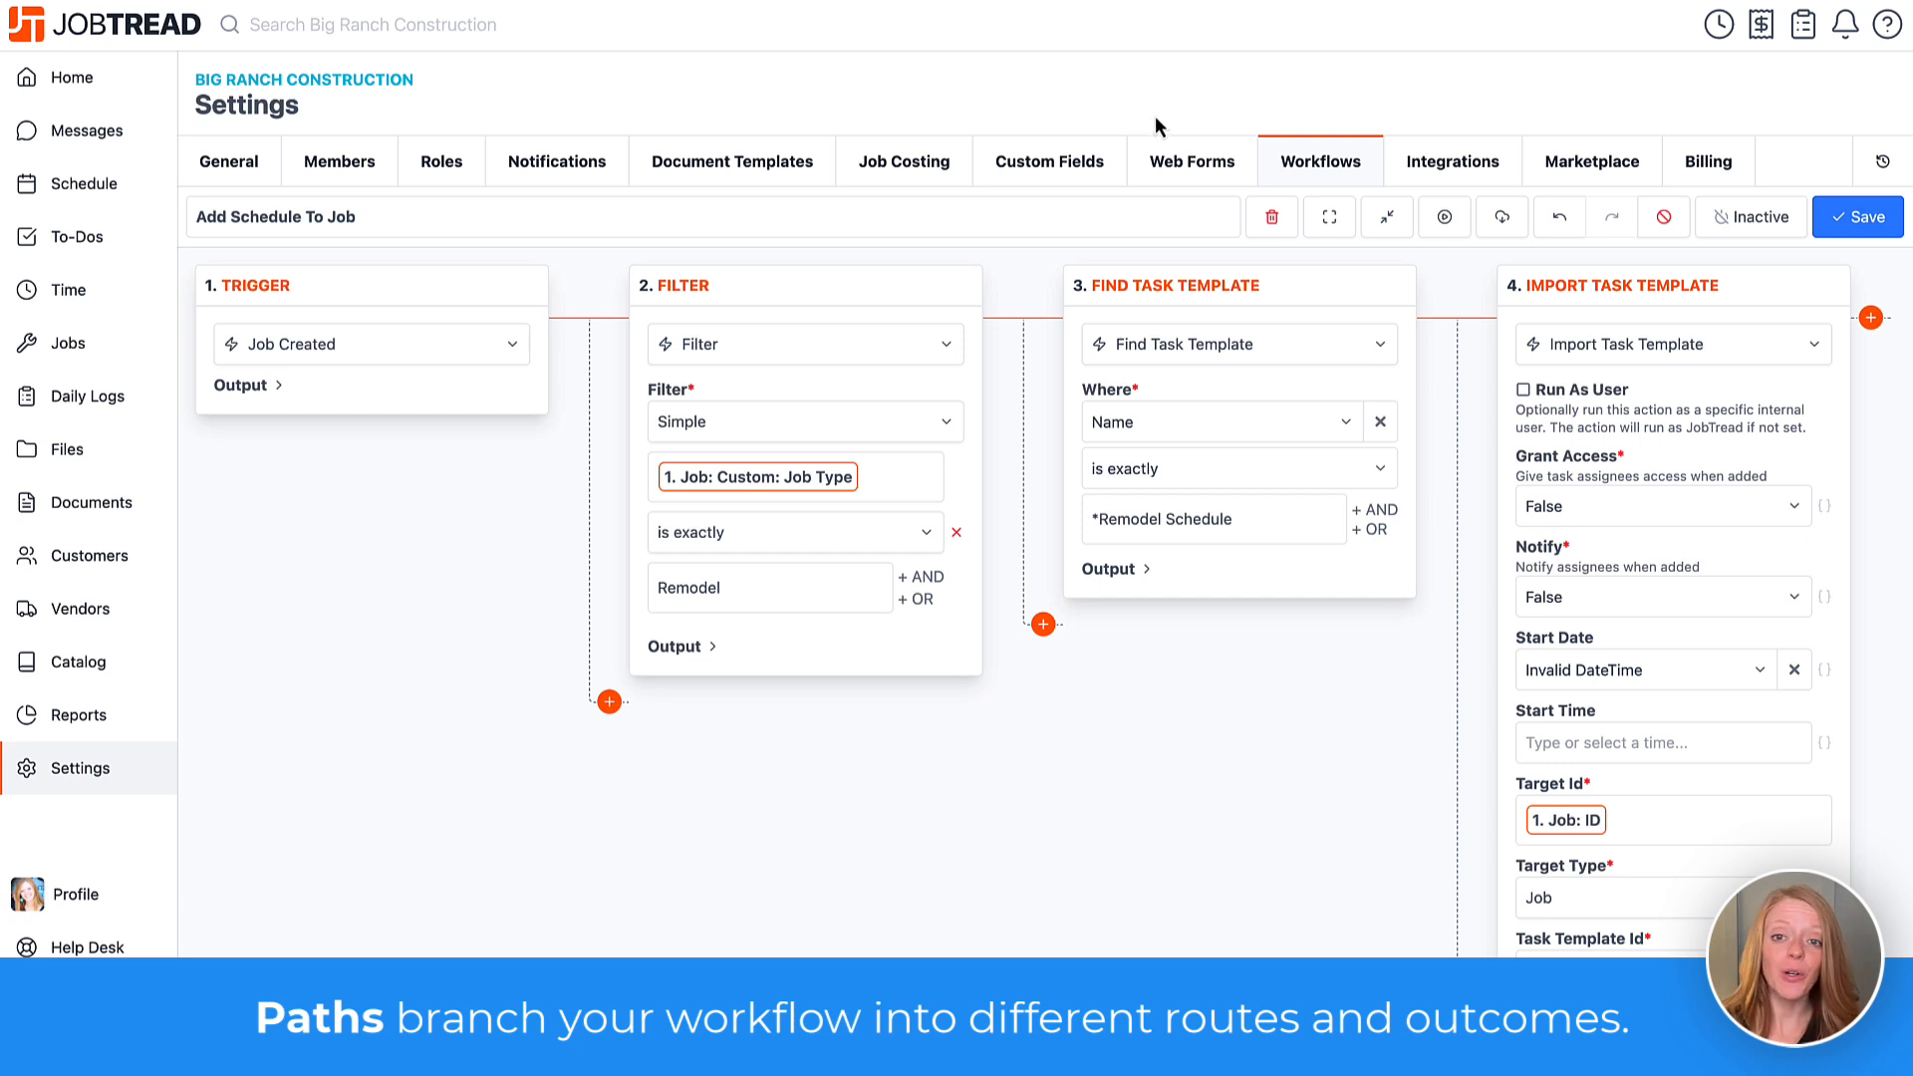
Collapse all step cards, add a Filter step on a new branch off the trigger, then delete it.
left_click(1385, 218)
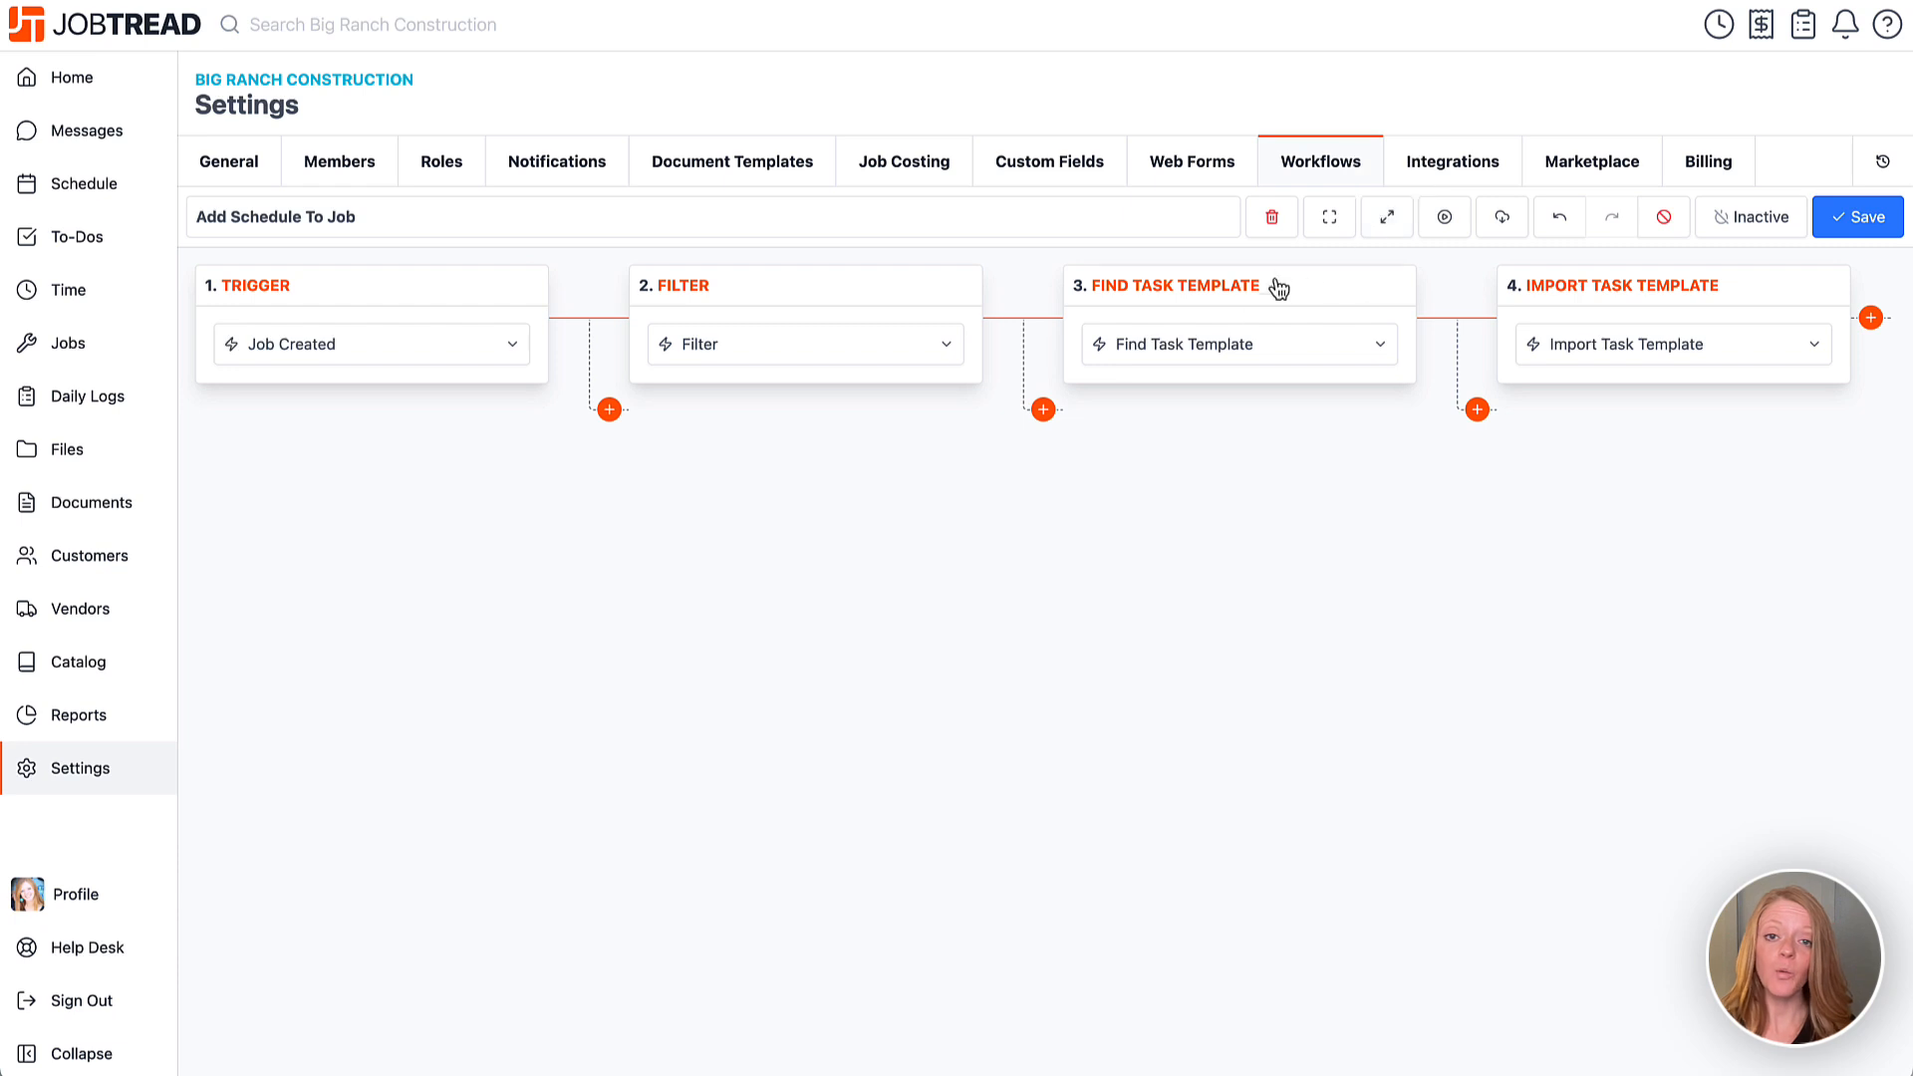
left_click(607, 411)
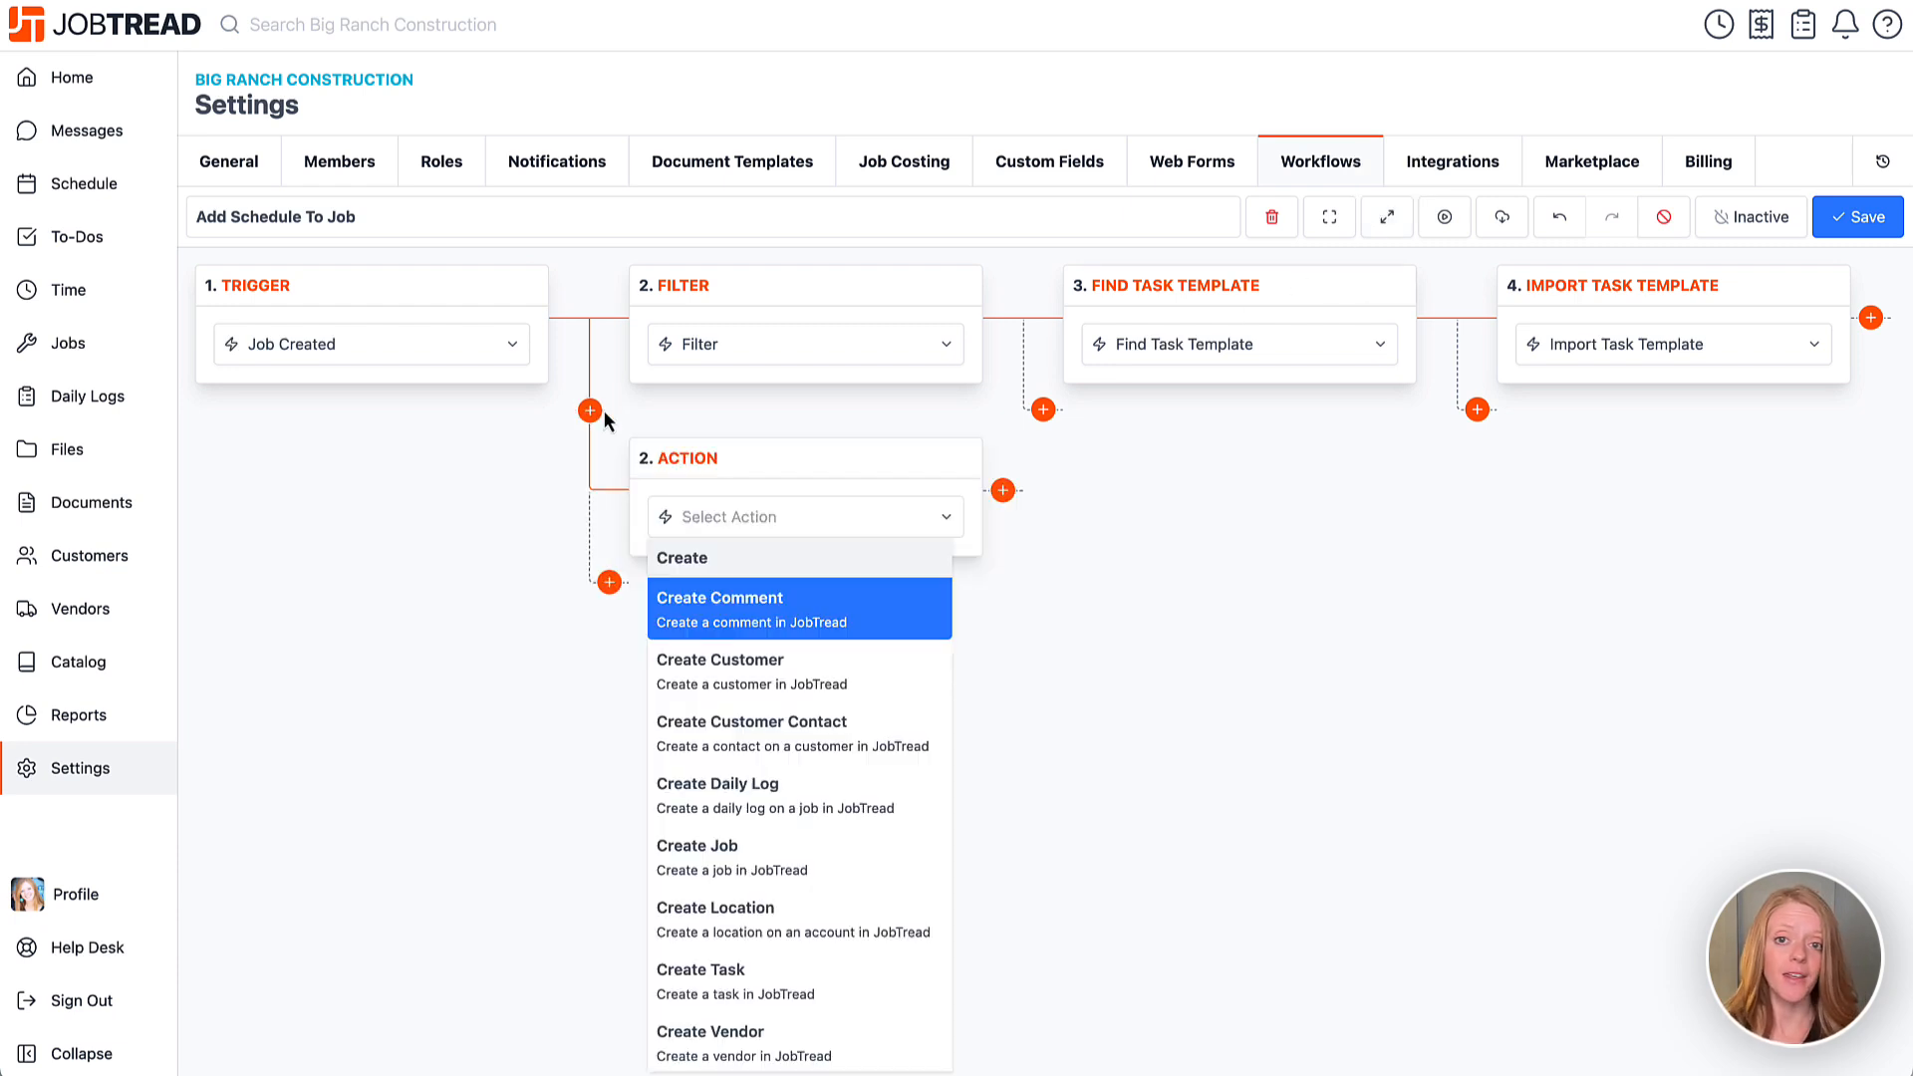
type("filter")
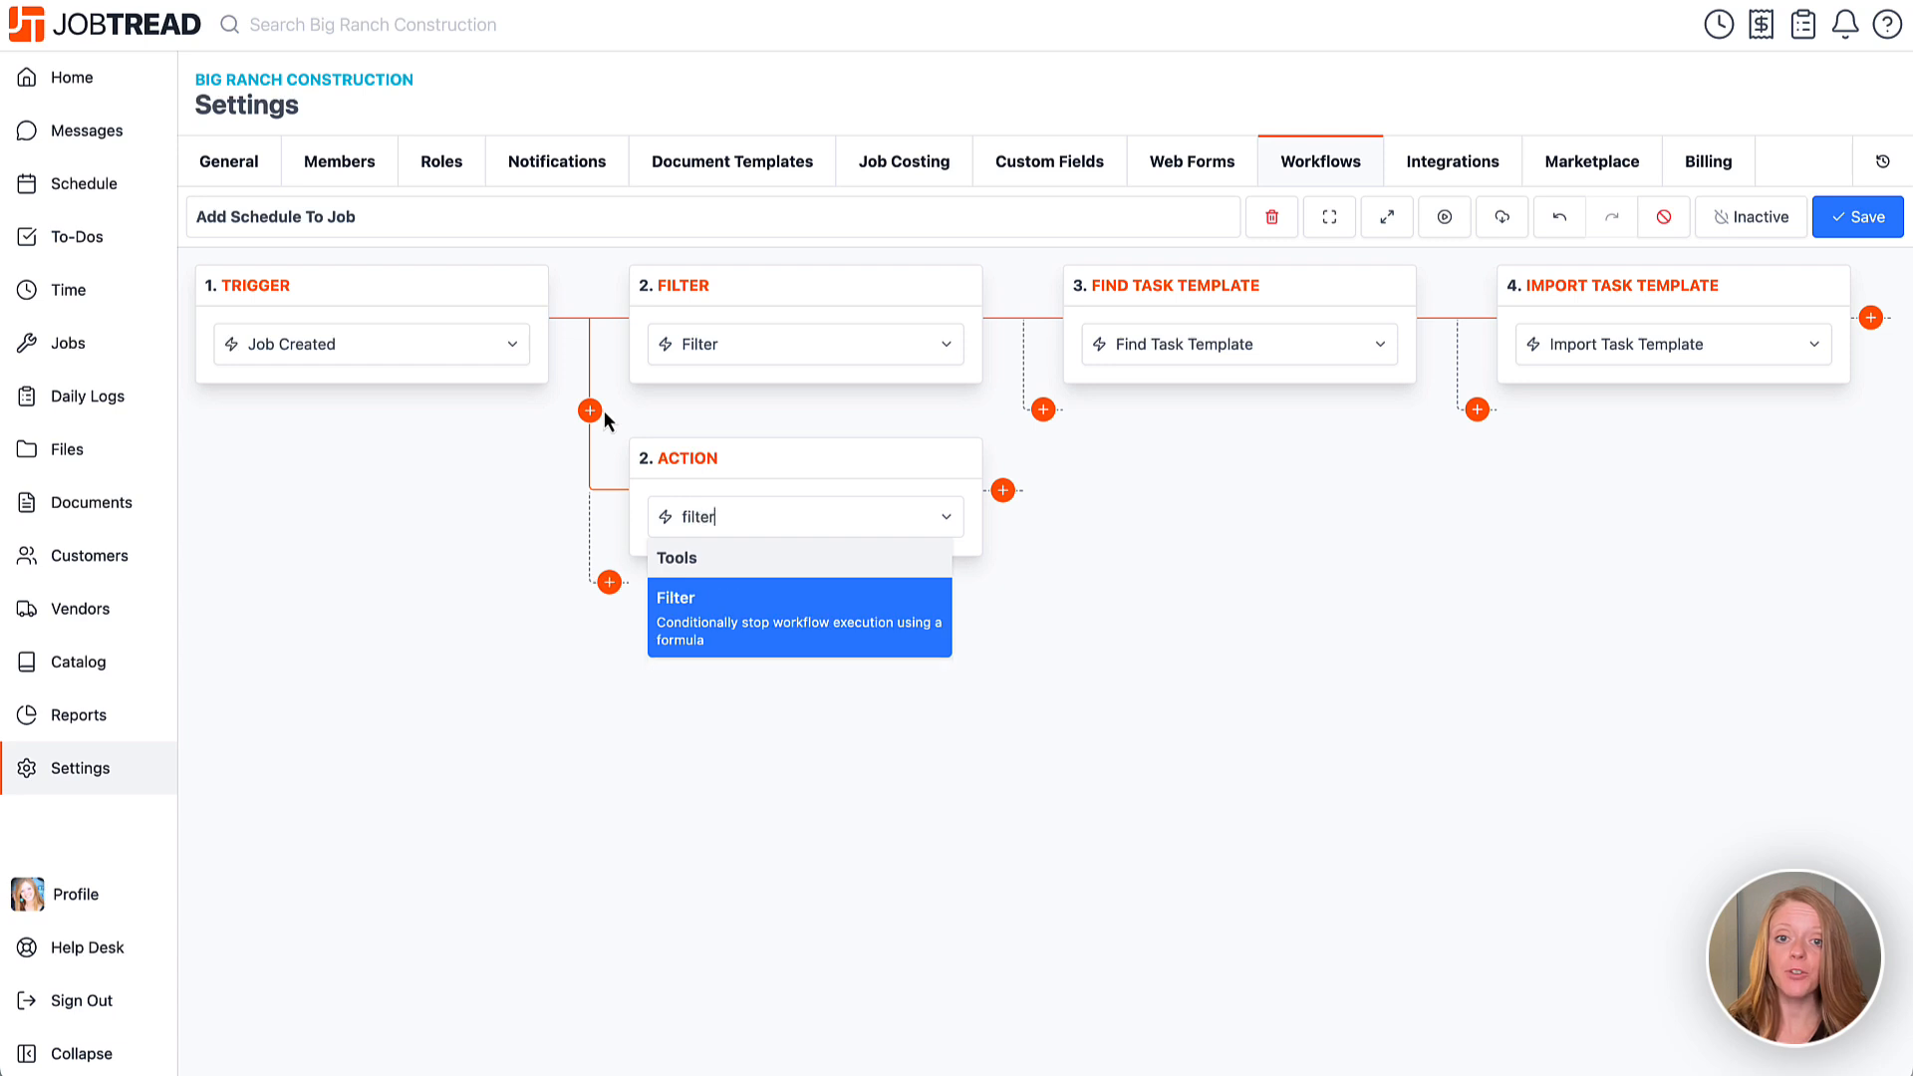
left_click(791, 642)
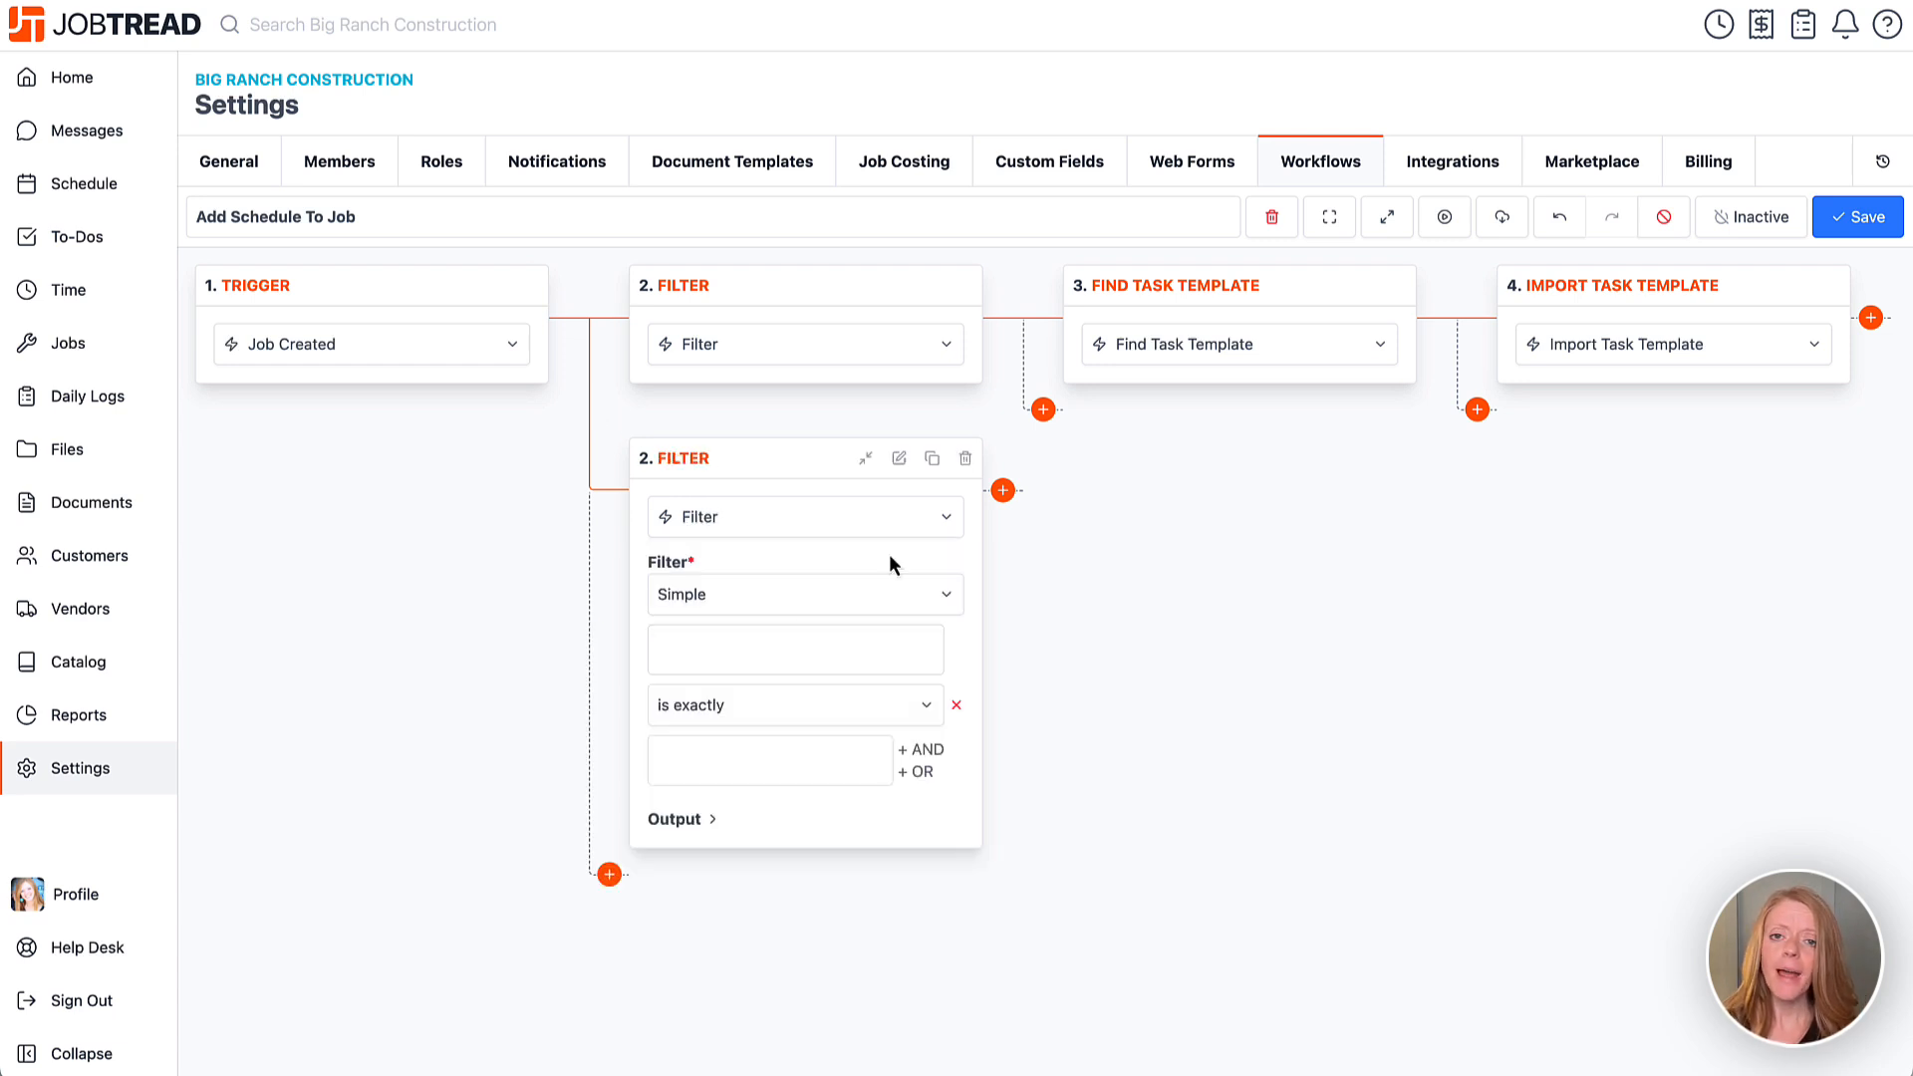
left_click(965, 457)
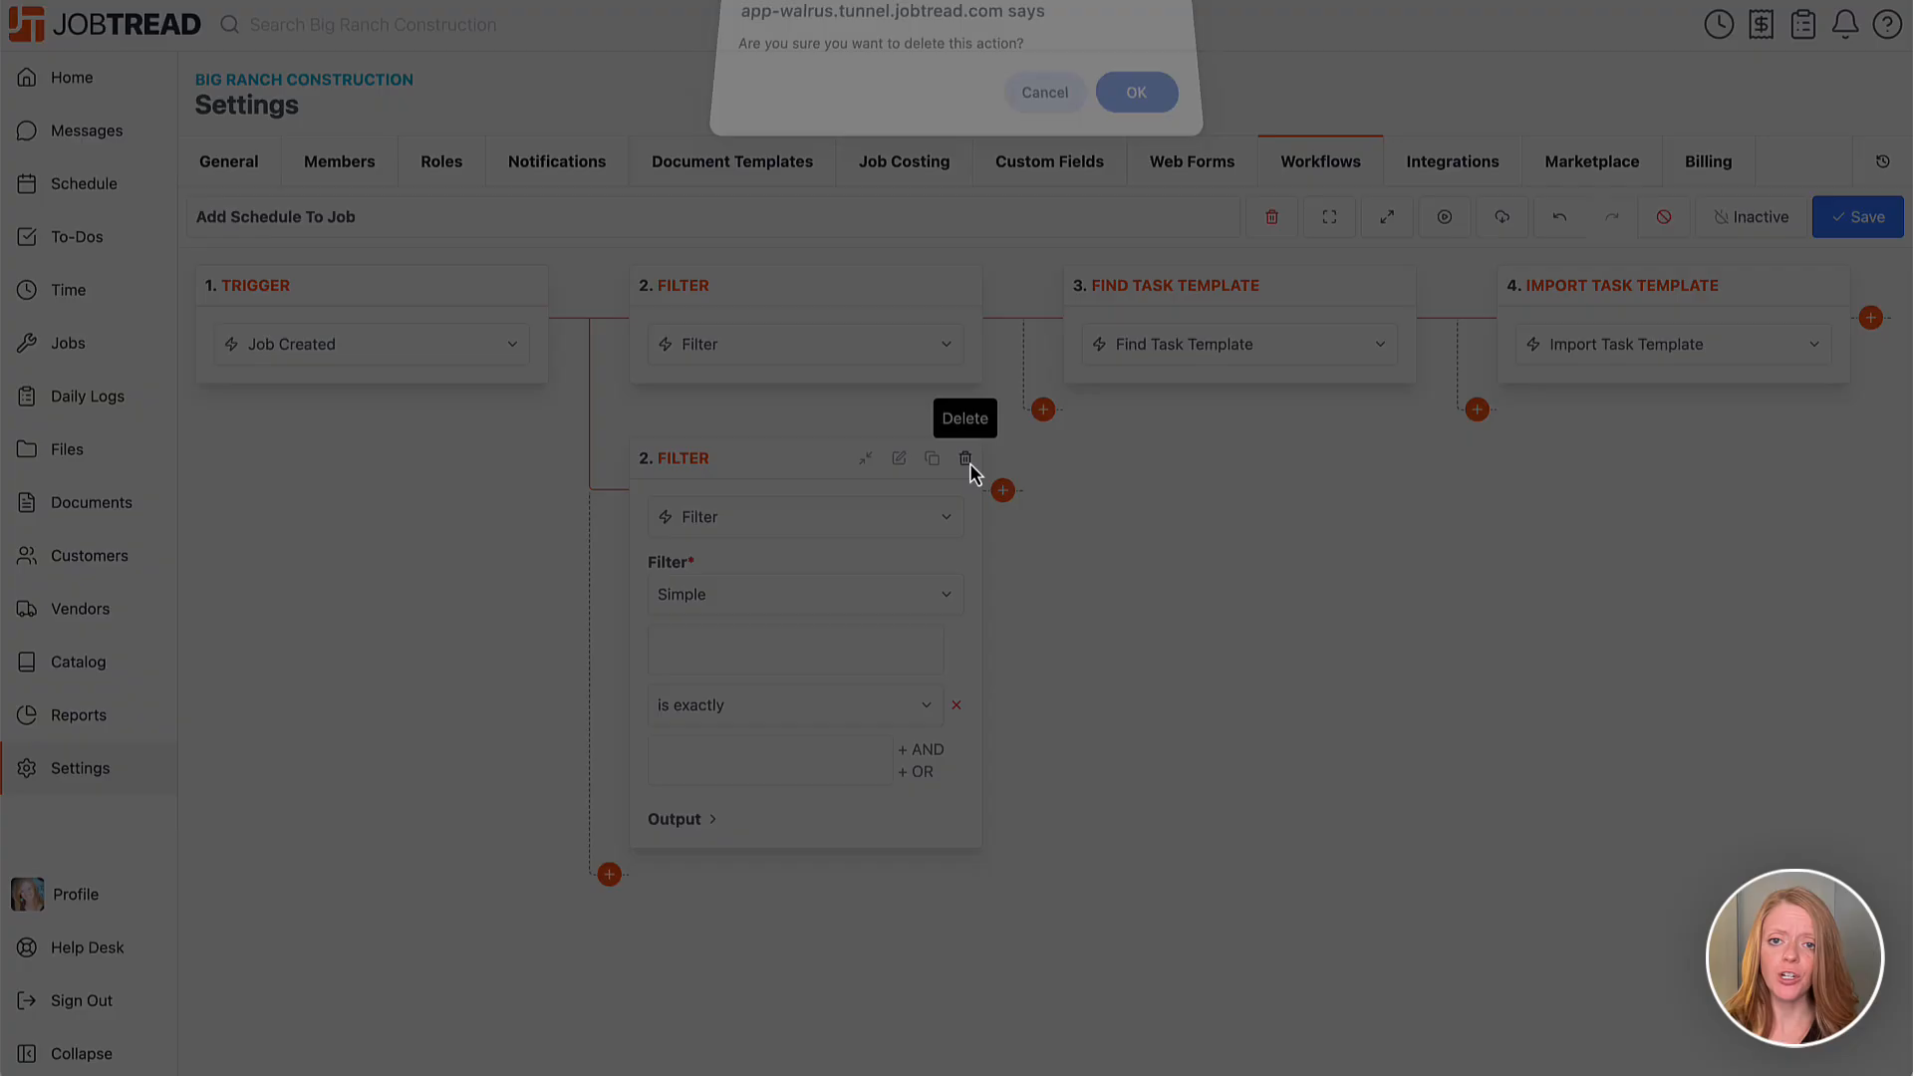
Confirm deleting the extra branch Filter step.
left_click(1134, 121)
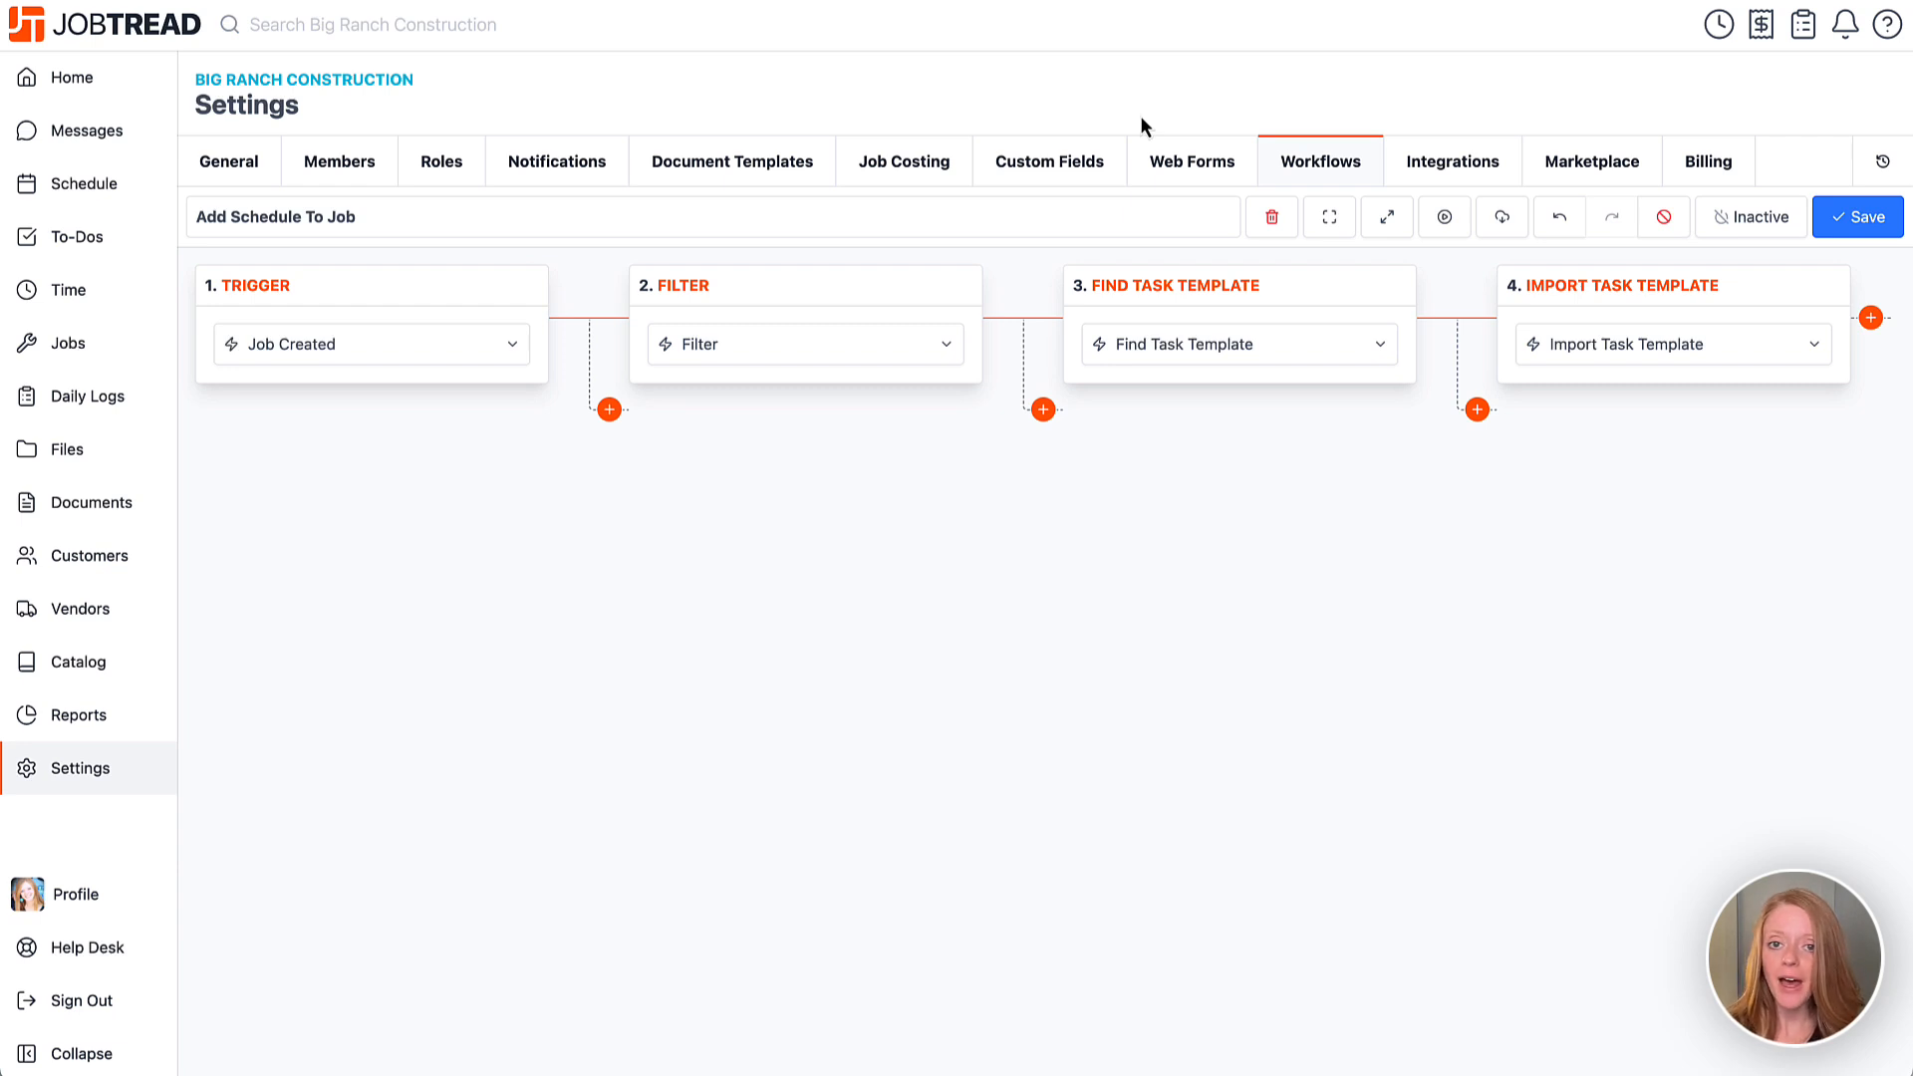
Clone the Filter step into a second branch and change its match value to 'New Construction'.
mouse_move(935, 289)
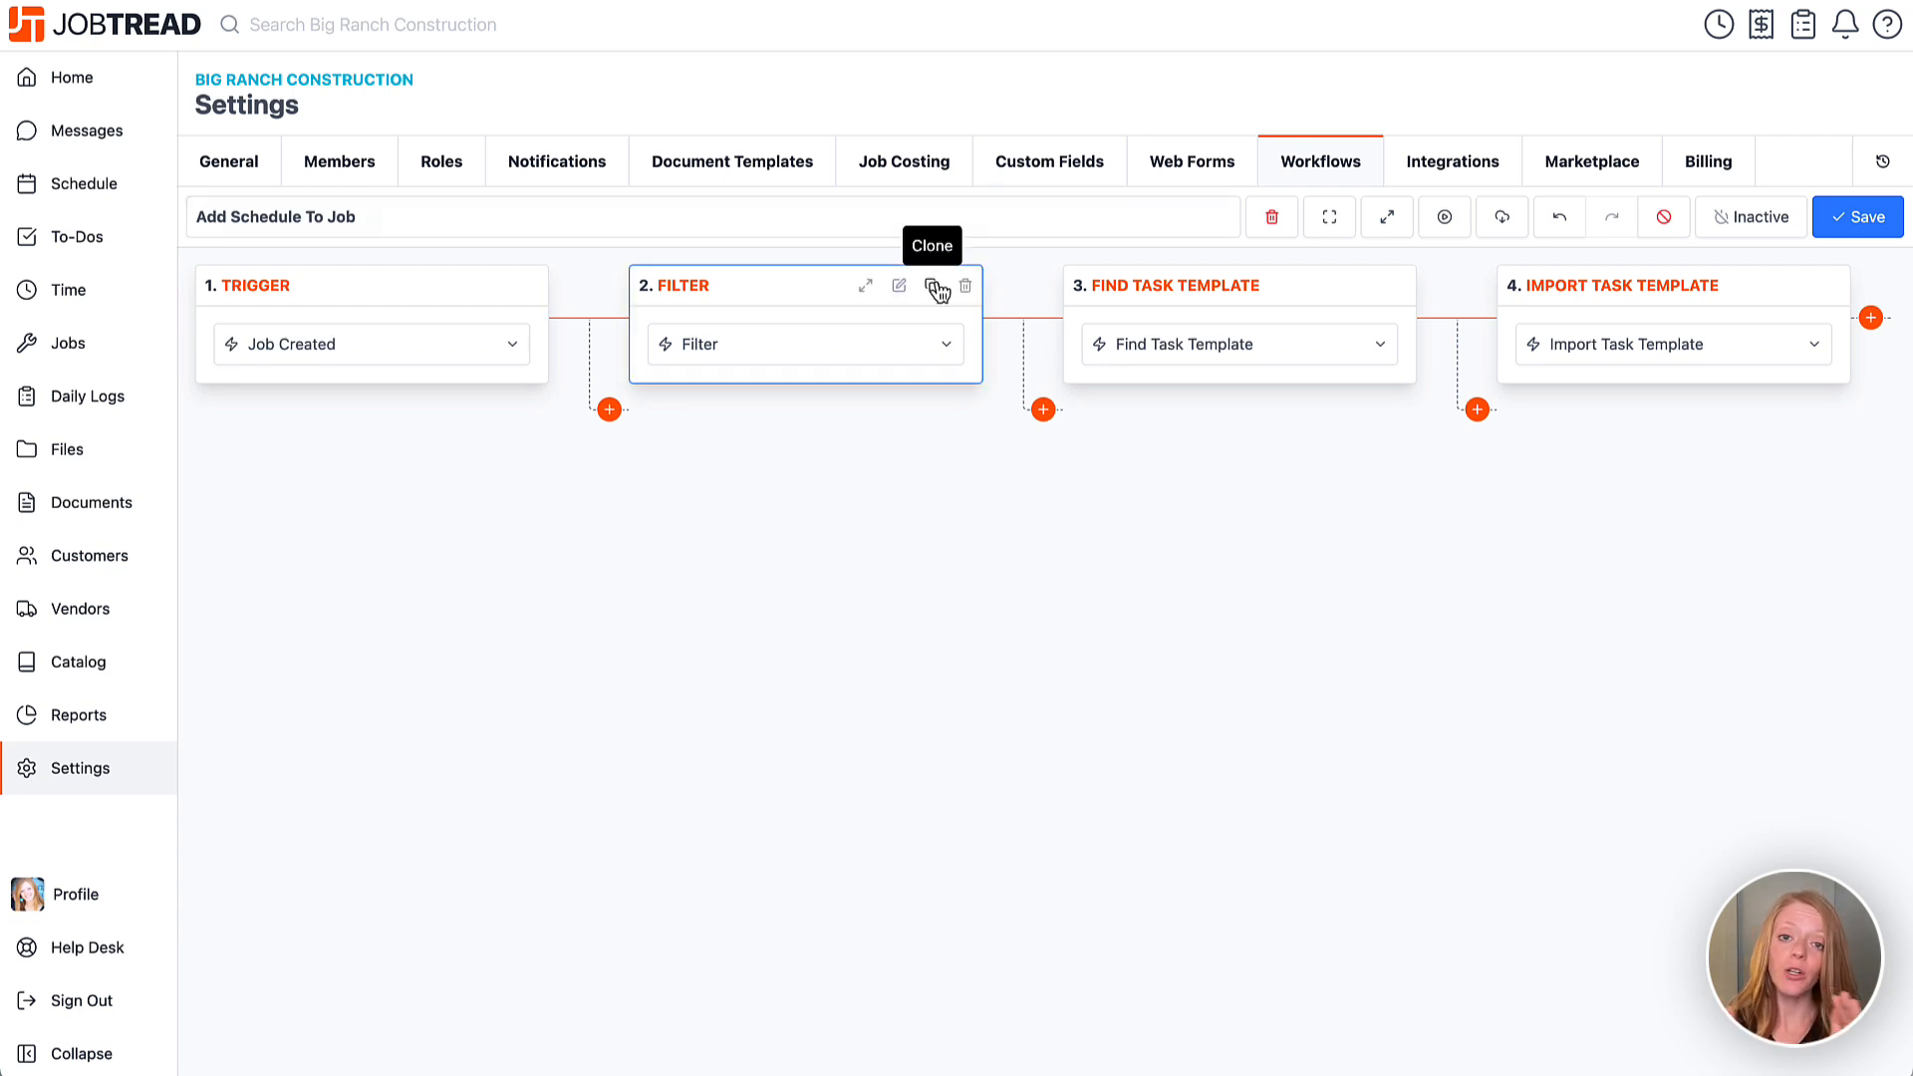
left_click(932, 288)
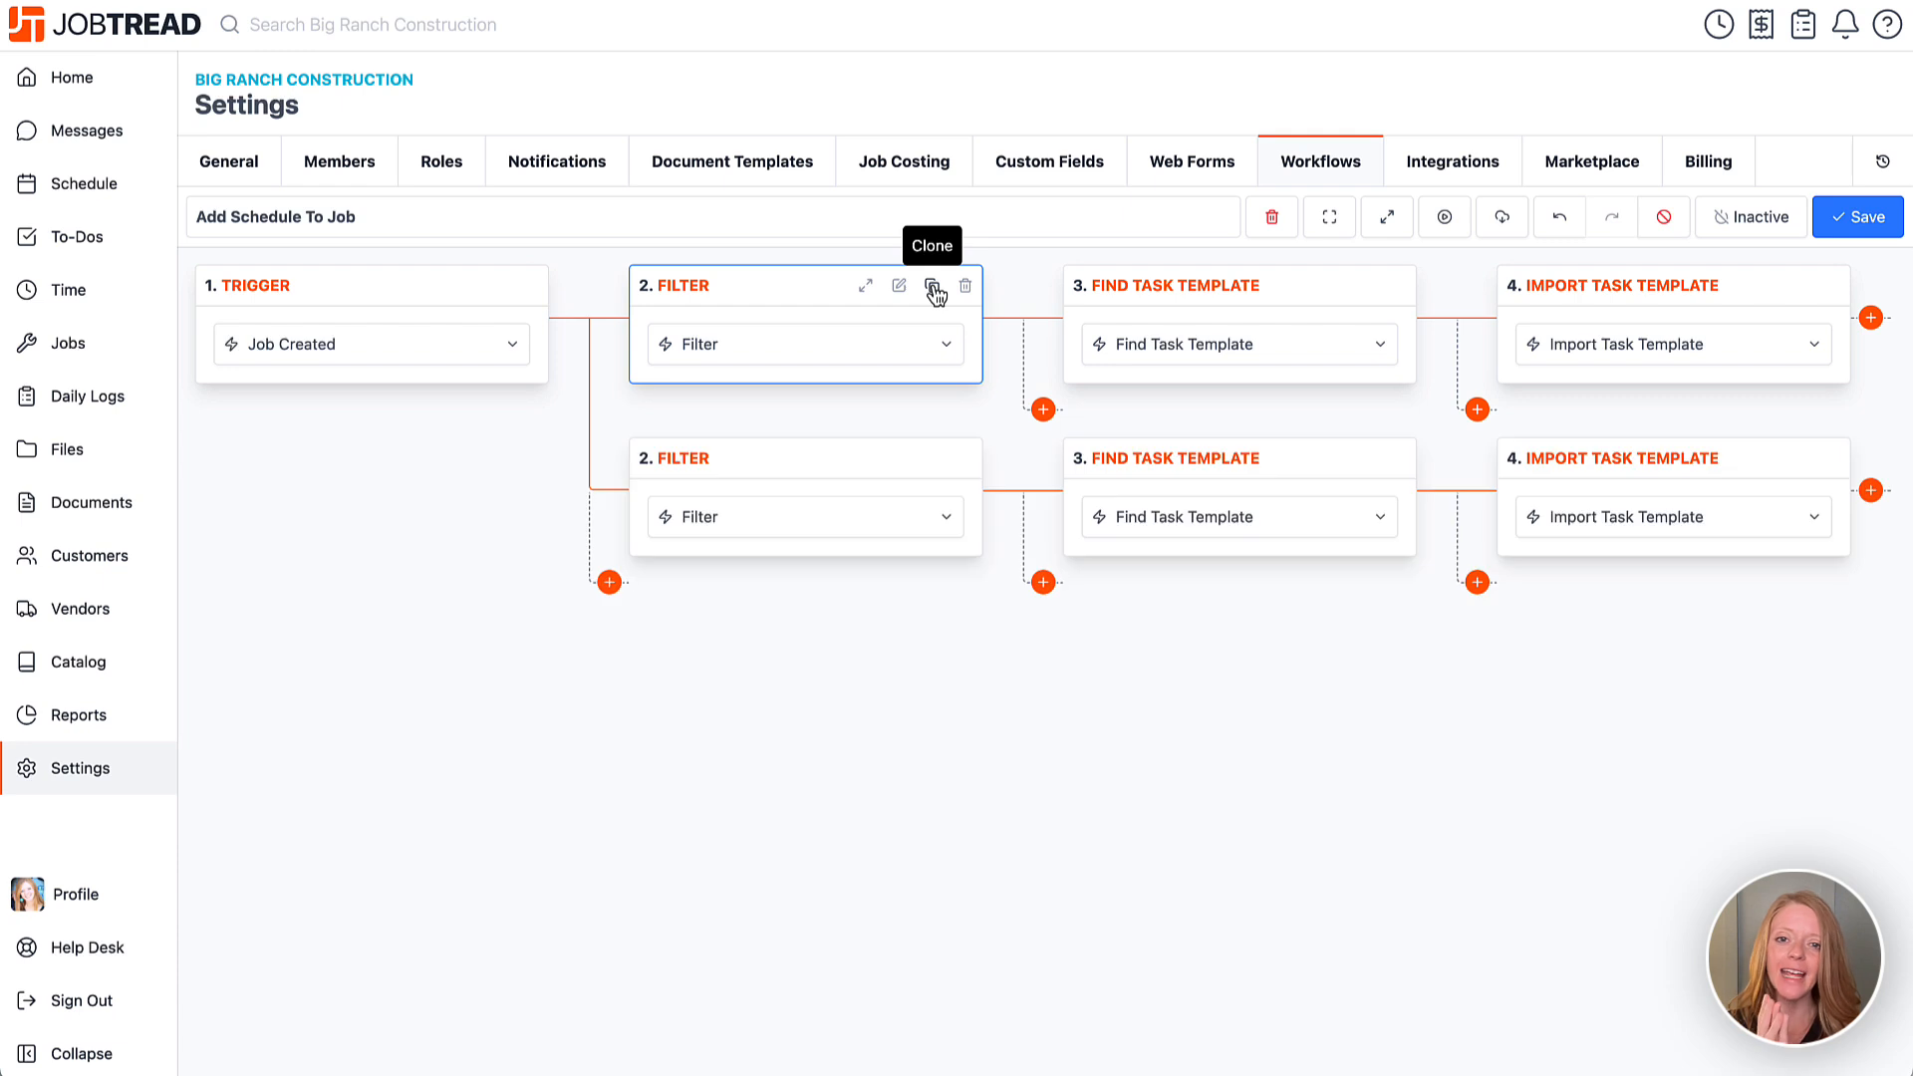
left_click(863, 289)
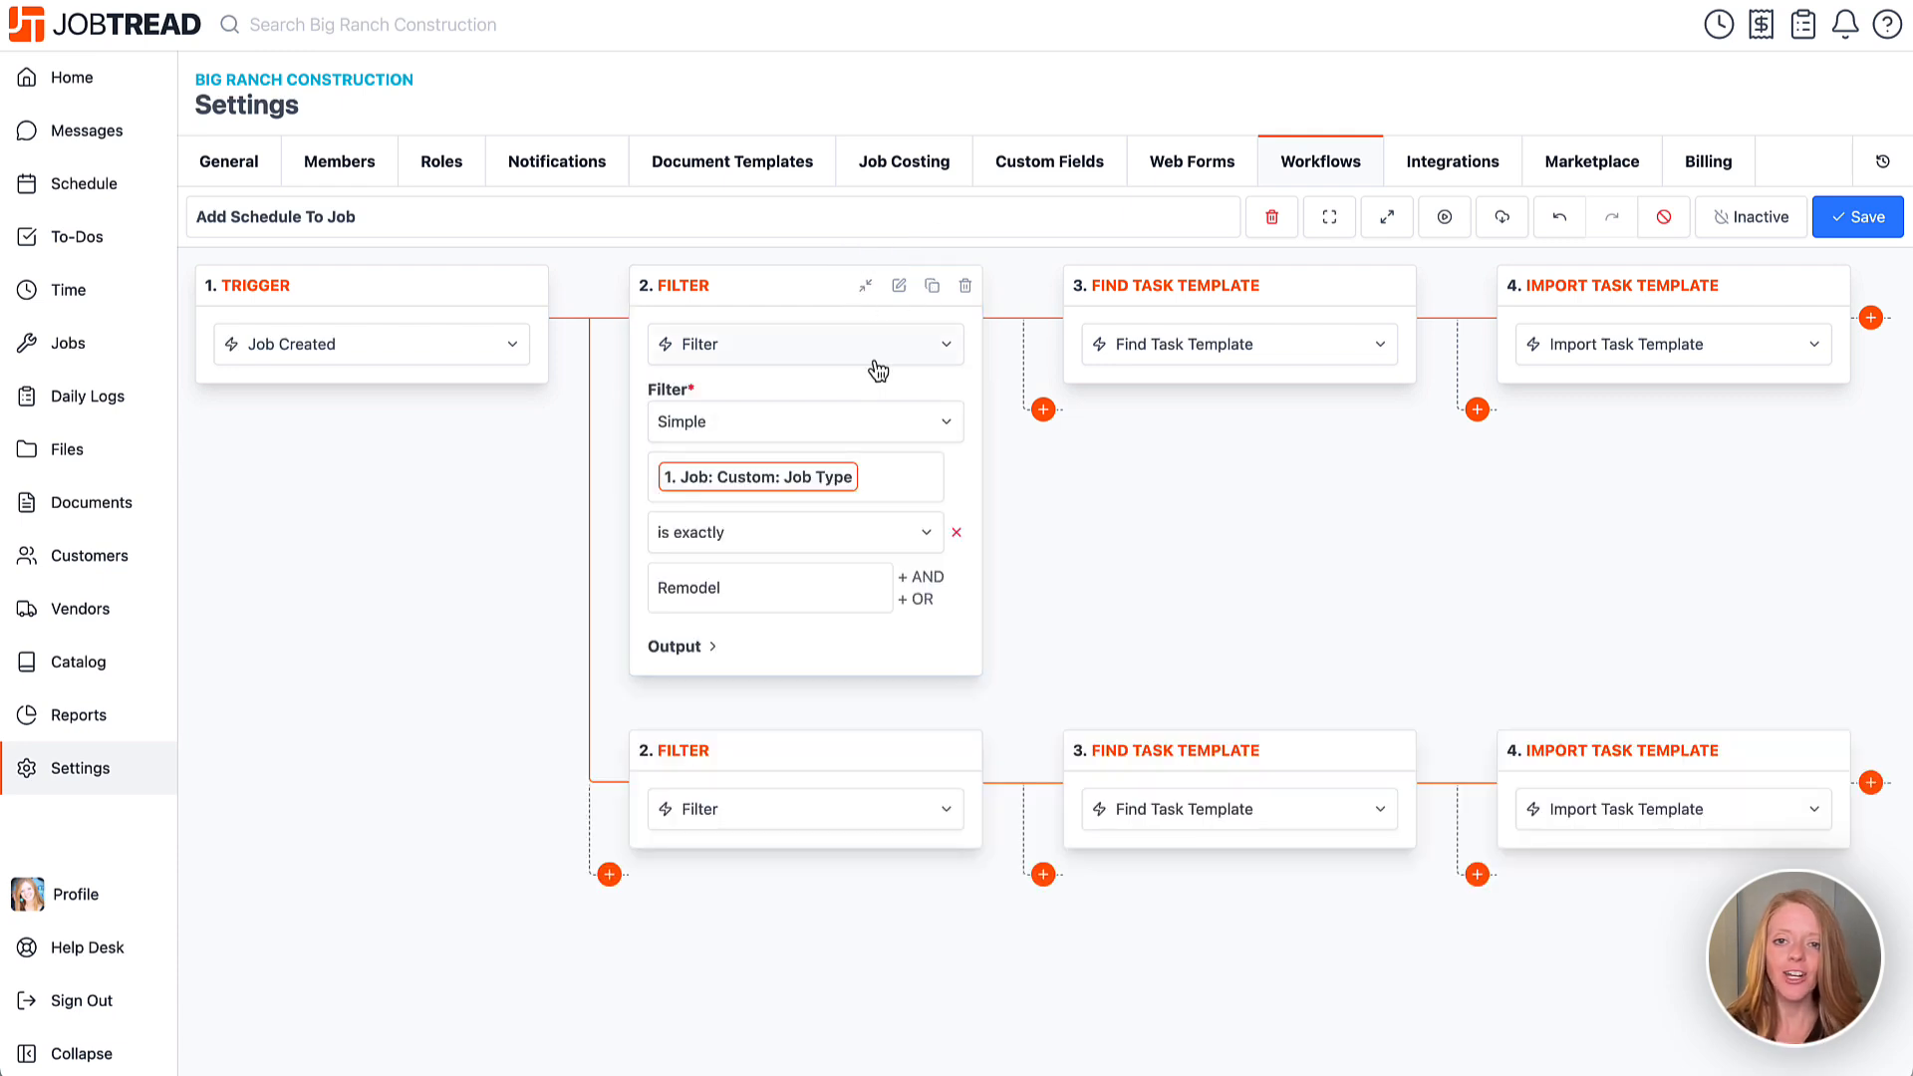
left_click(865, 750)
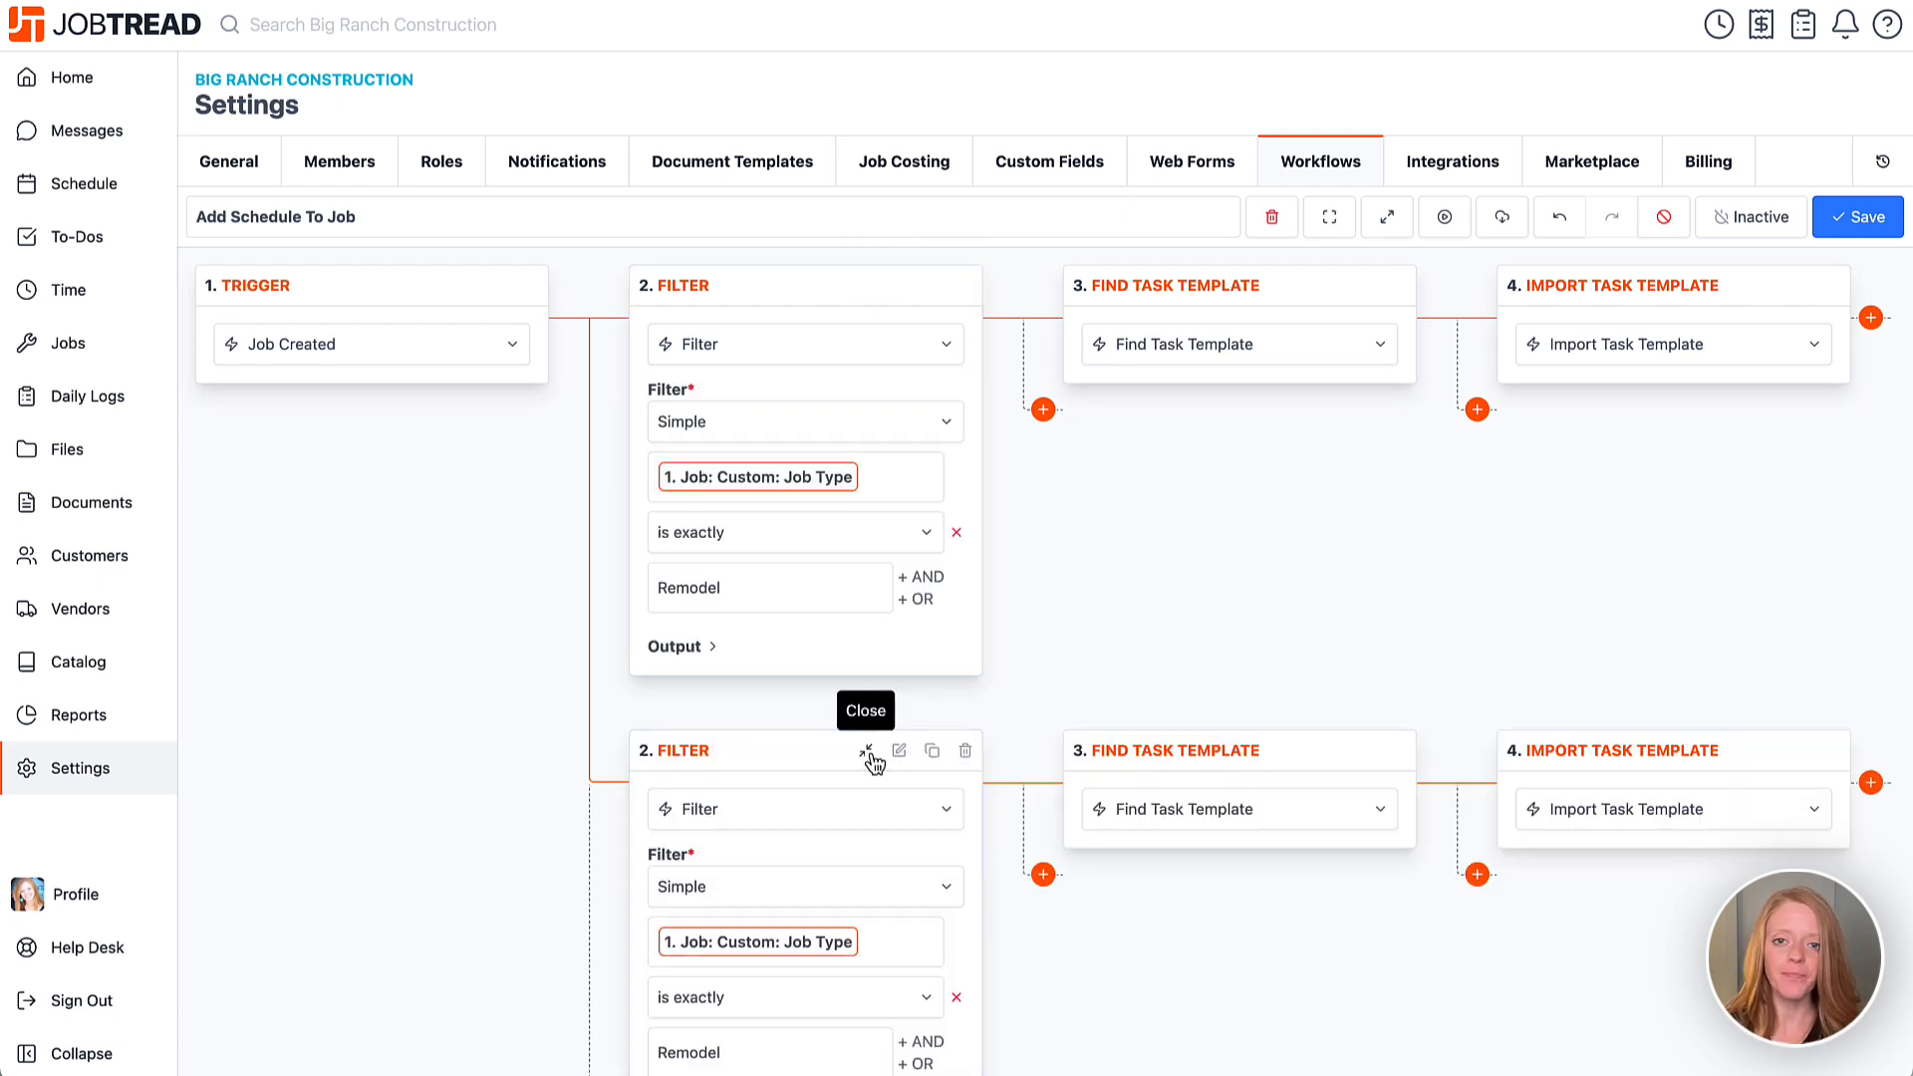
scroll(867, 753, "down", 1)
scroll(869, 765, "down", 2)
left_click(809, 921)
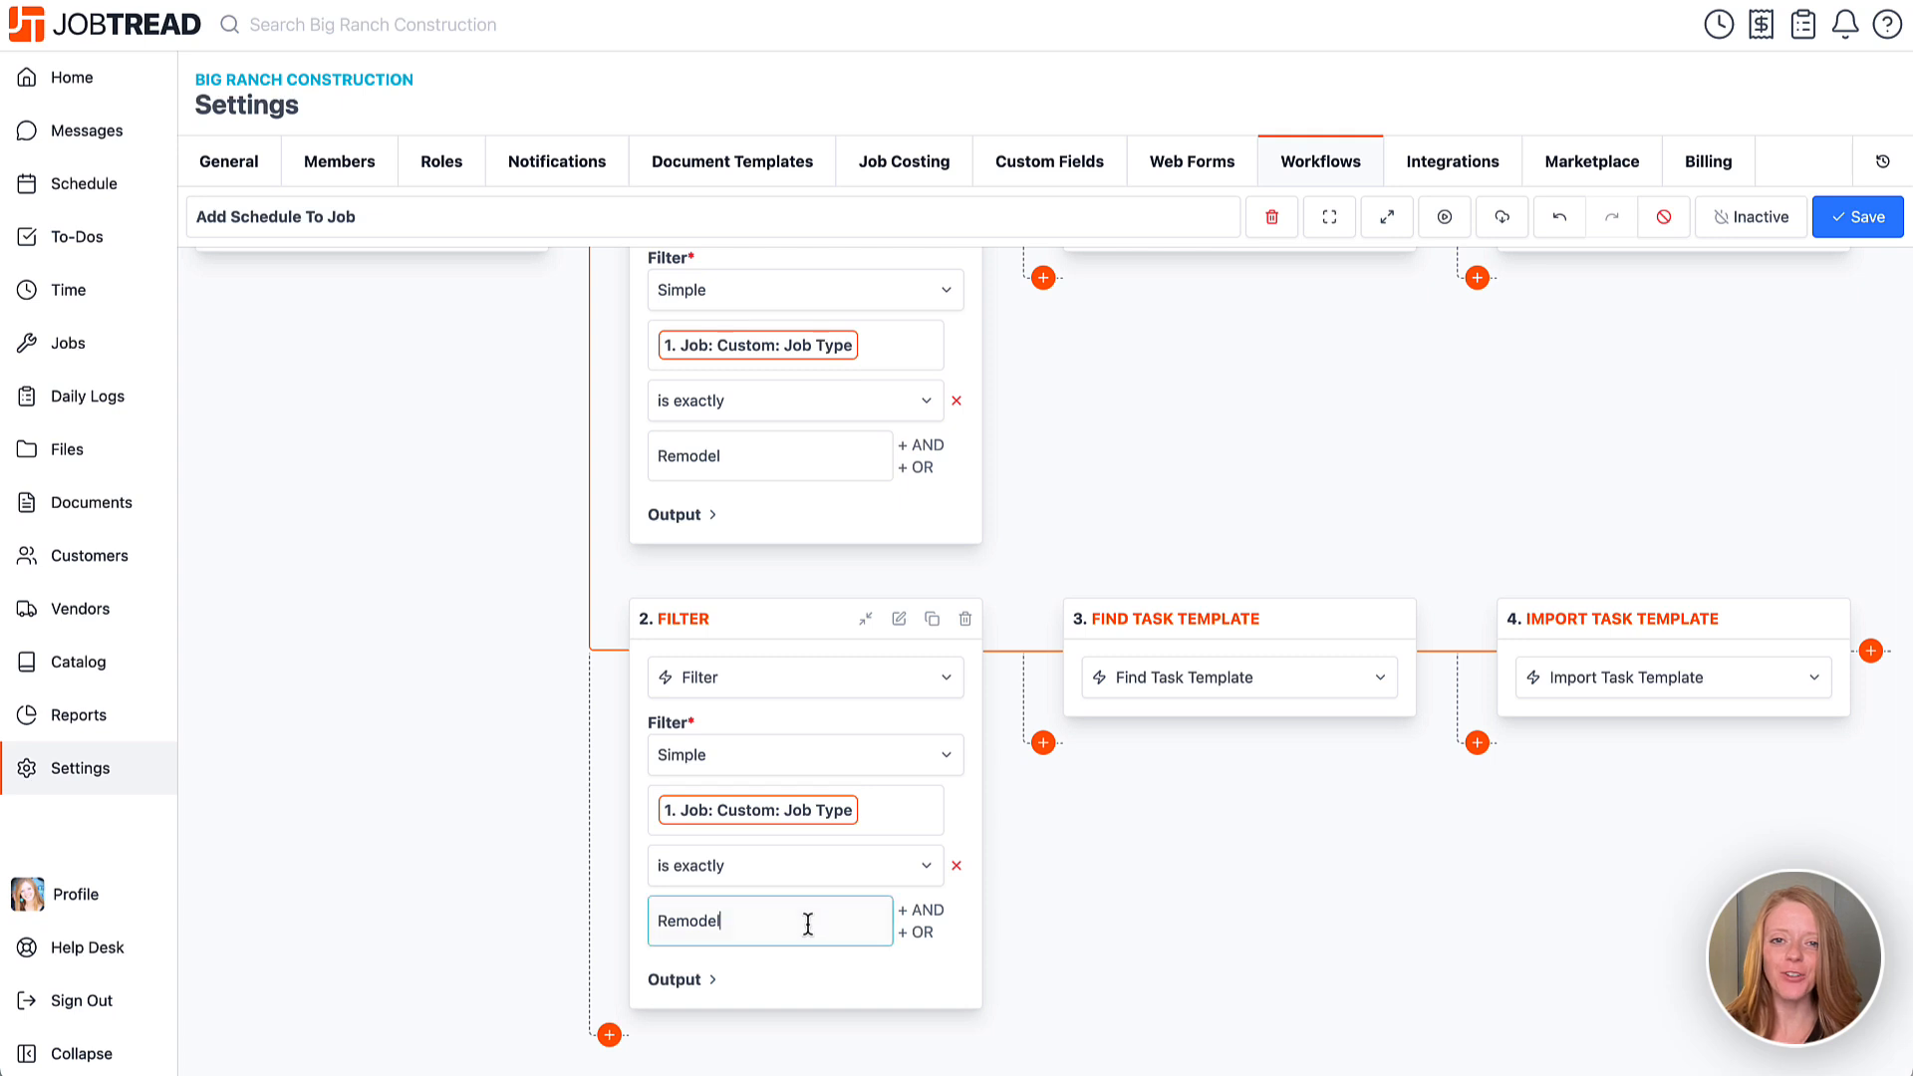
type("New Construction")
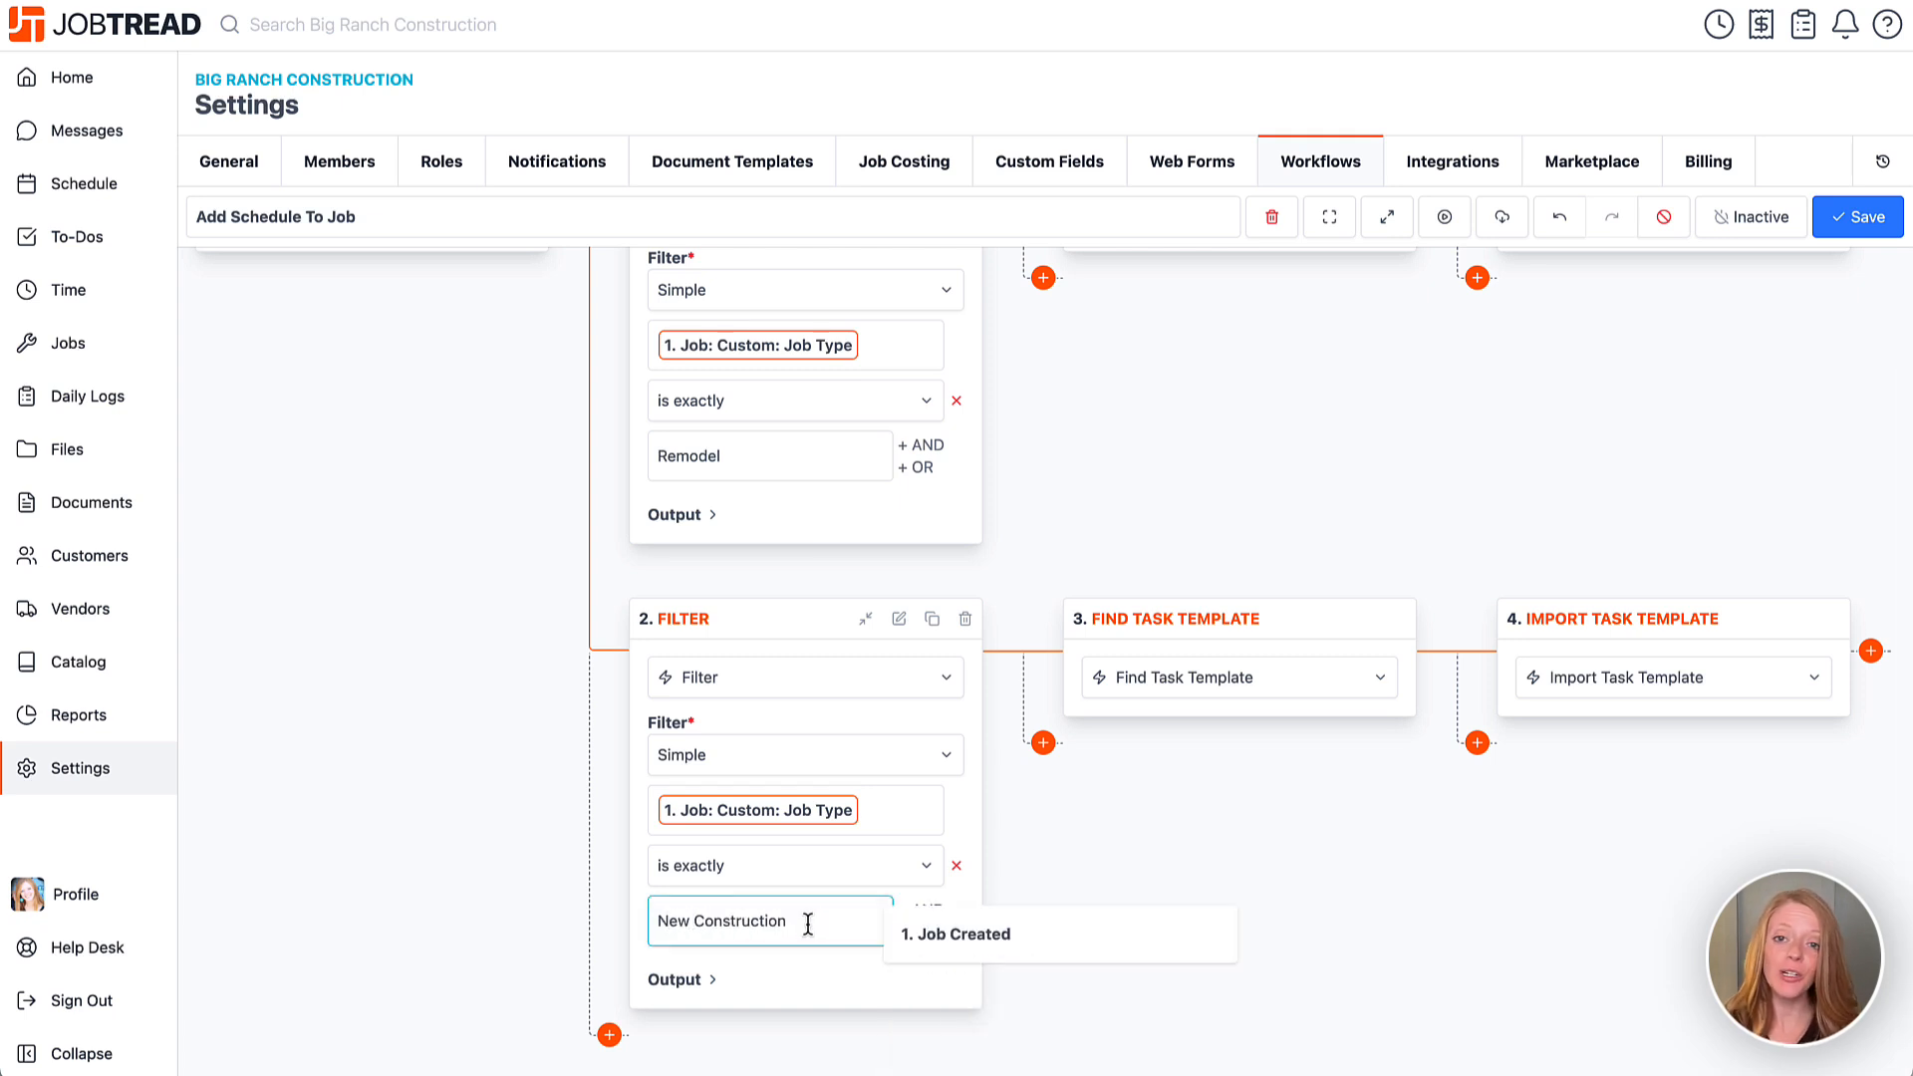
left_click(632, 918)
Change the cloned Find Task Template name filter to '*New Construction'.
left_click(1299, 619)
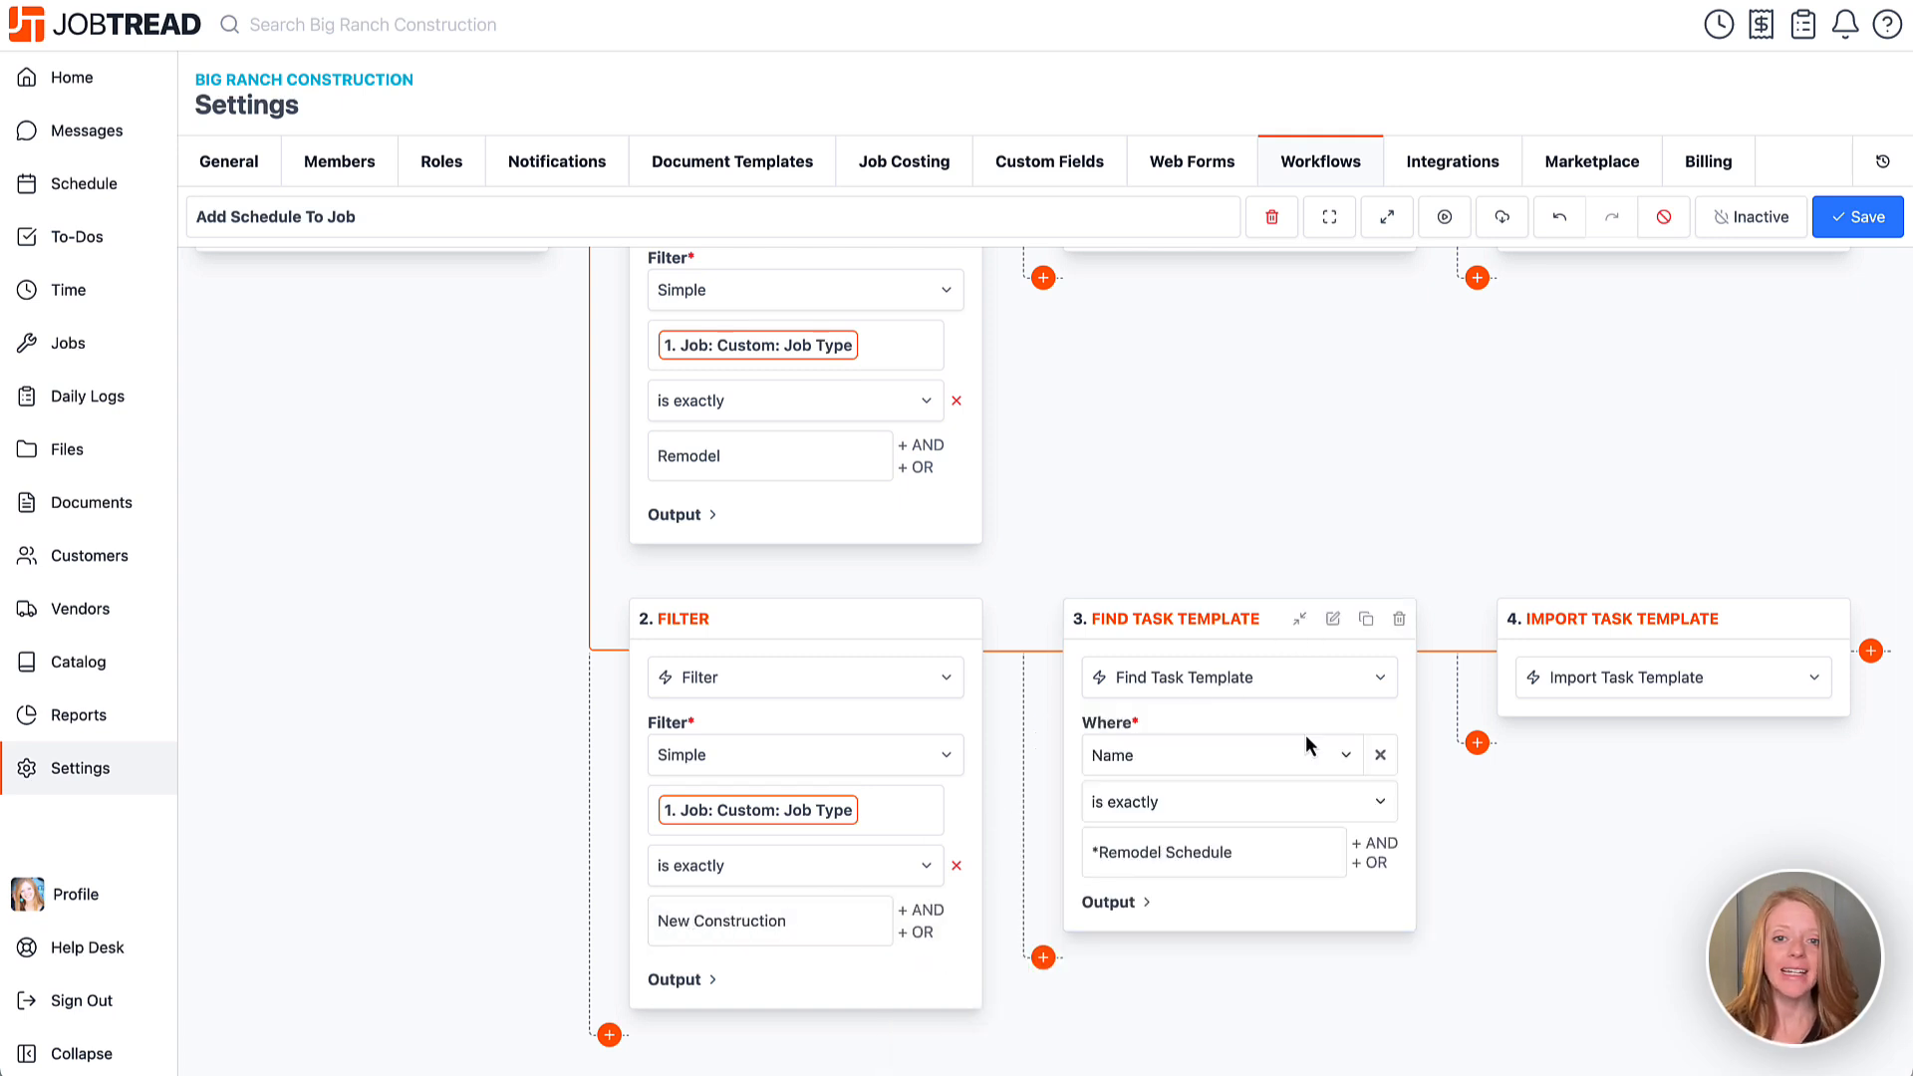
left_click(1231, 852)
left_click_drag(1233, 851, 1101, 849)
type("New")
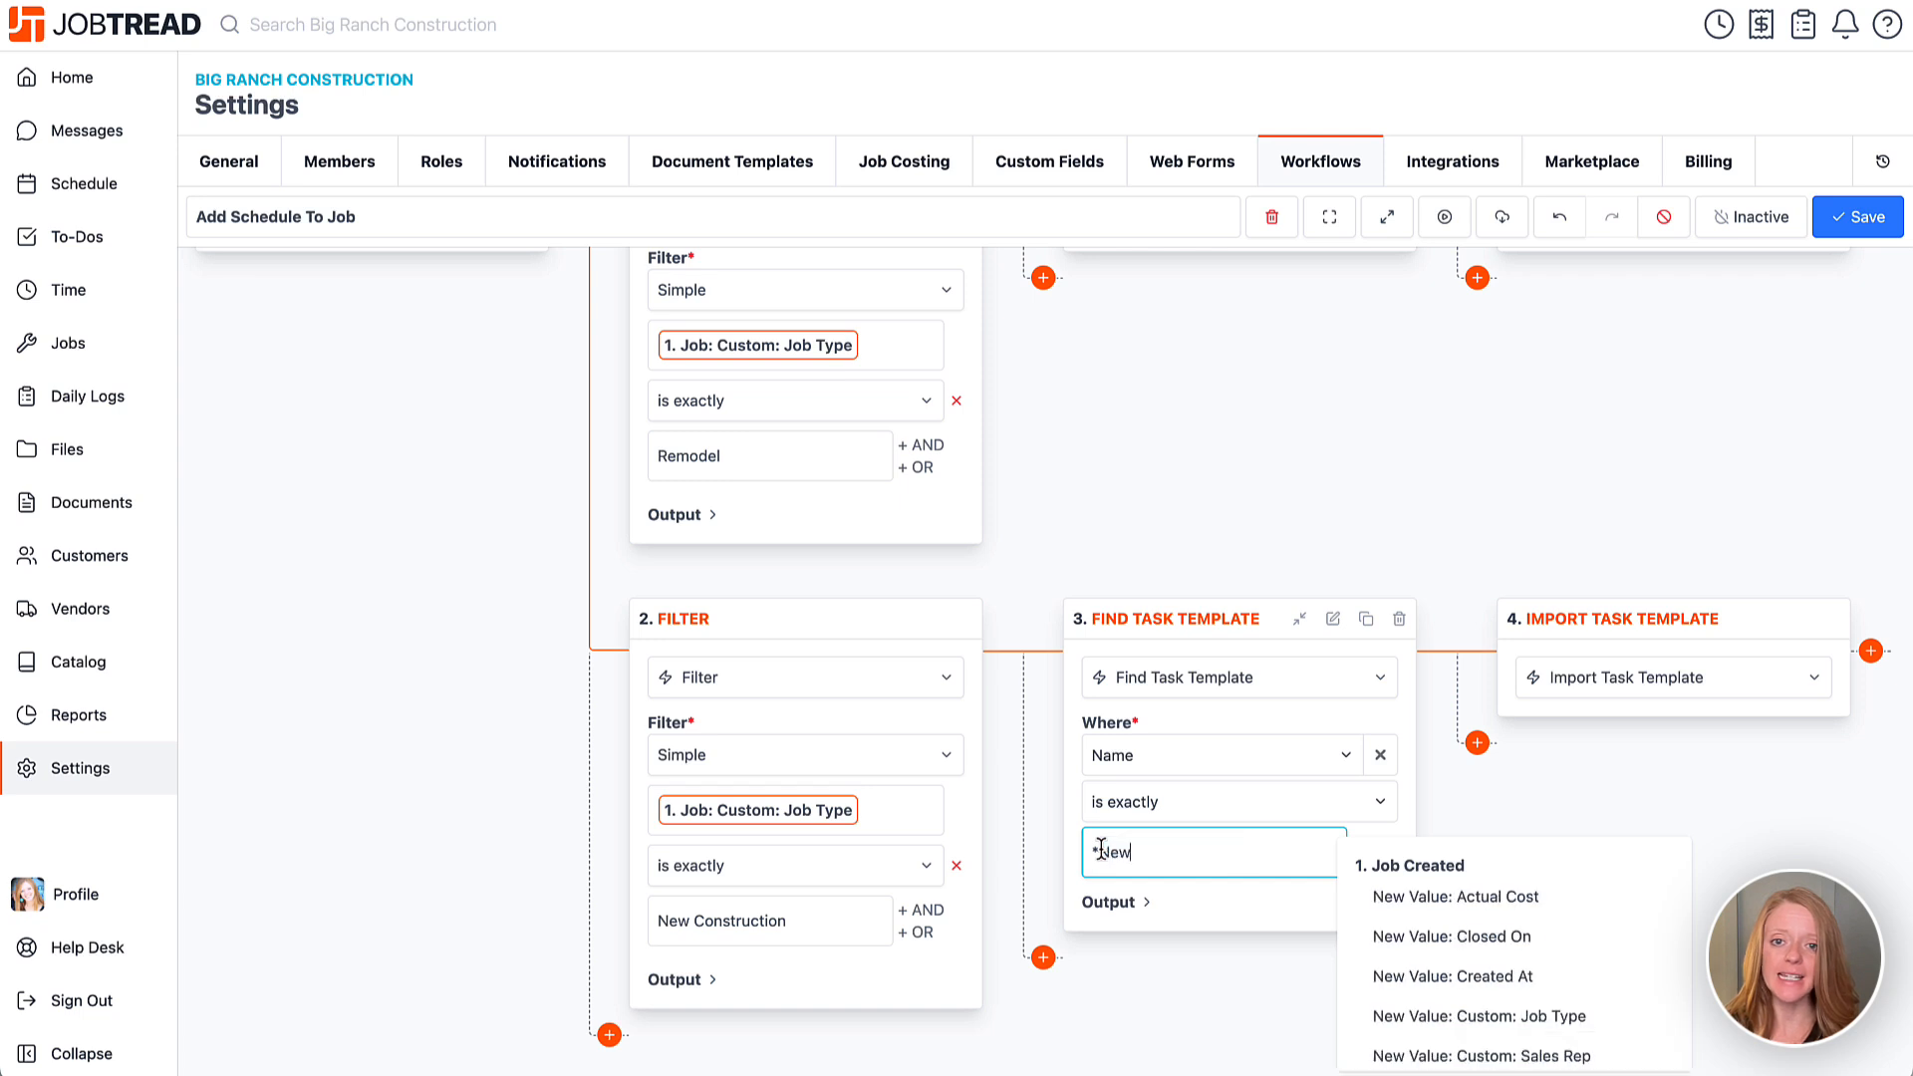
type(" Construction")
Expand the cloned Import Task Template step and review its Target Id and Task Template Id.
left_click(1733, 620)
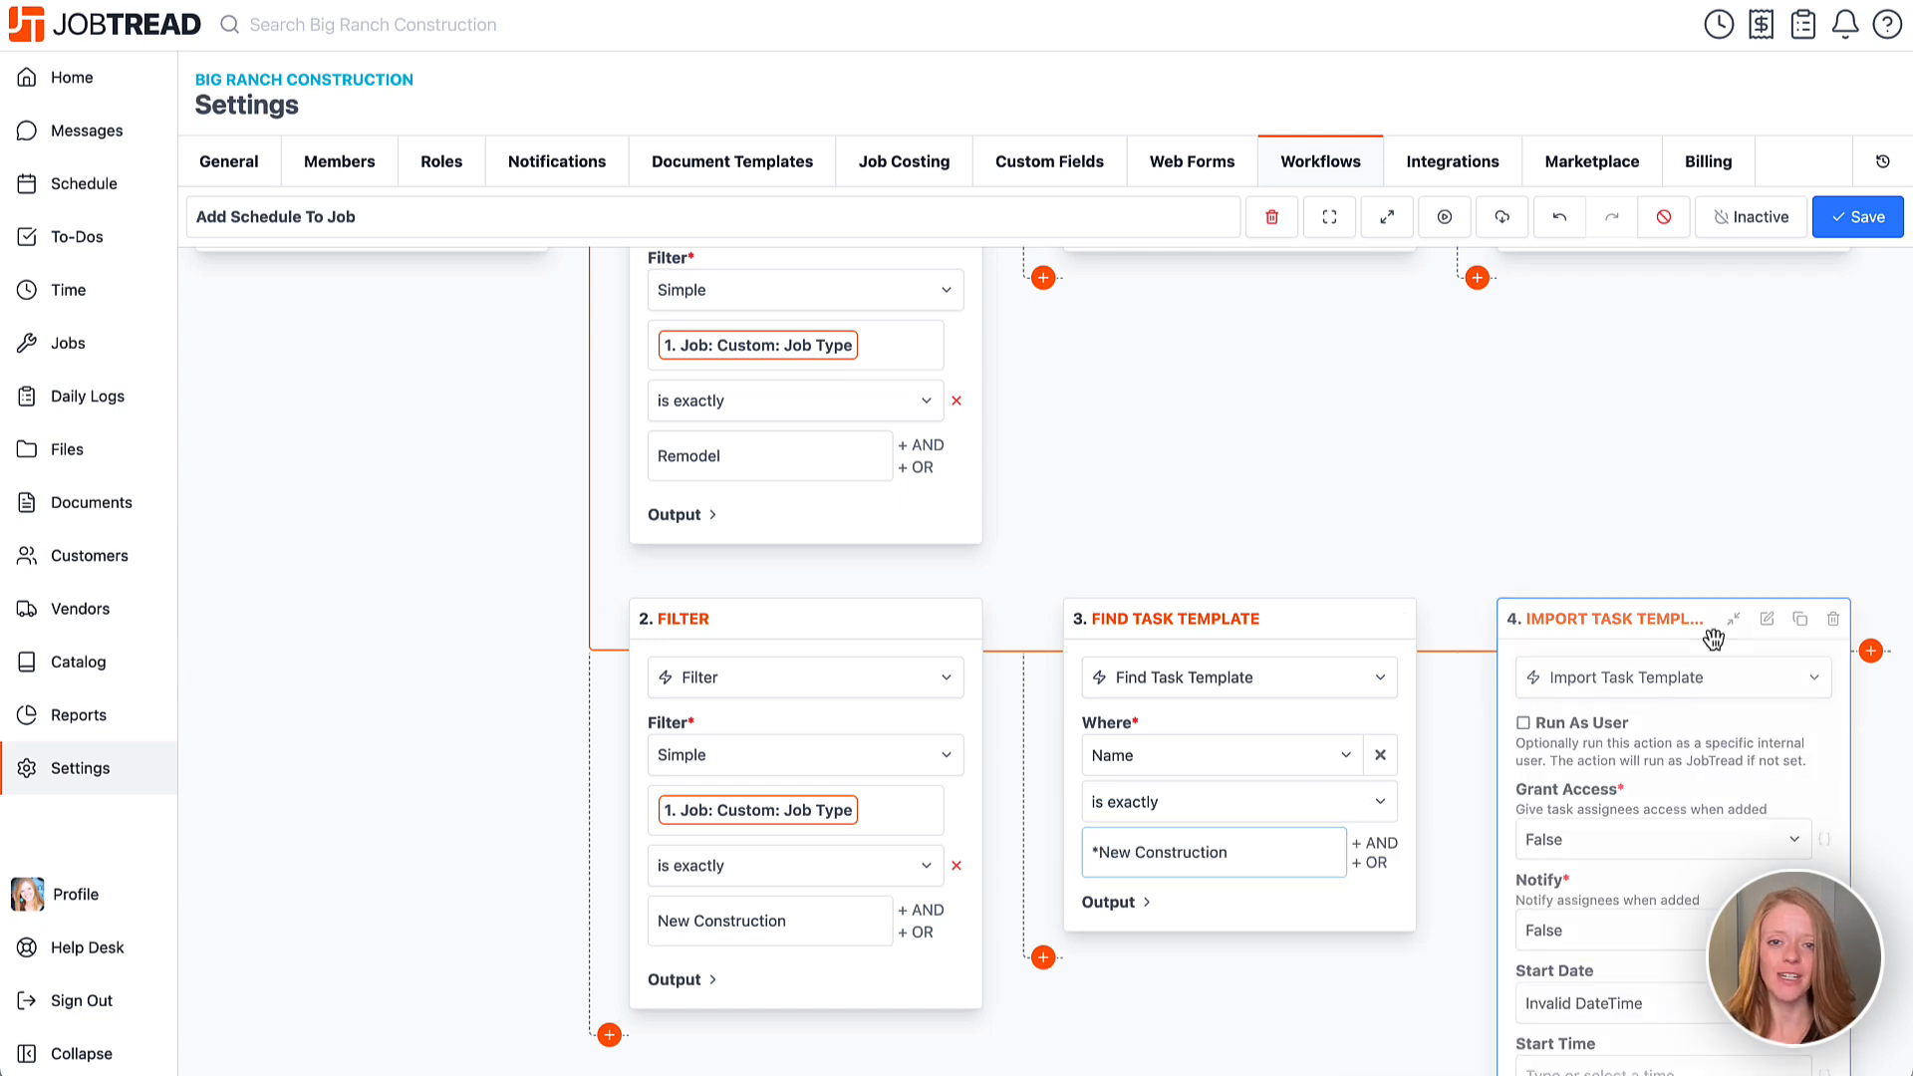
scroll(1710, 659, "down", 1)
scroll(1705, 648, "down", 3)
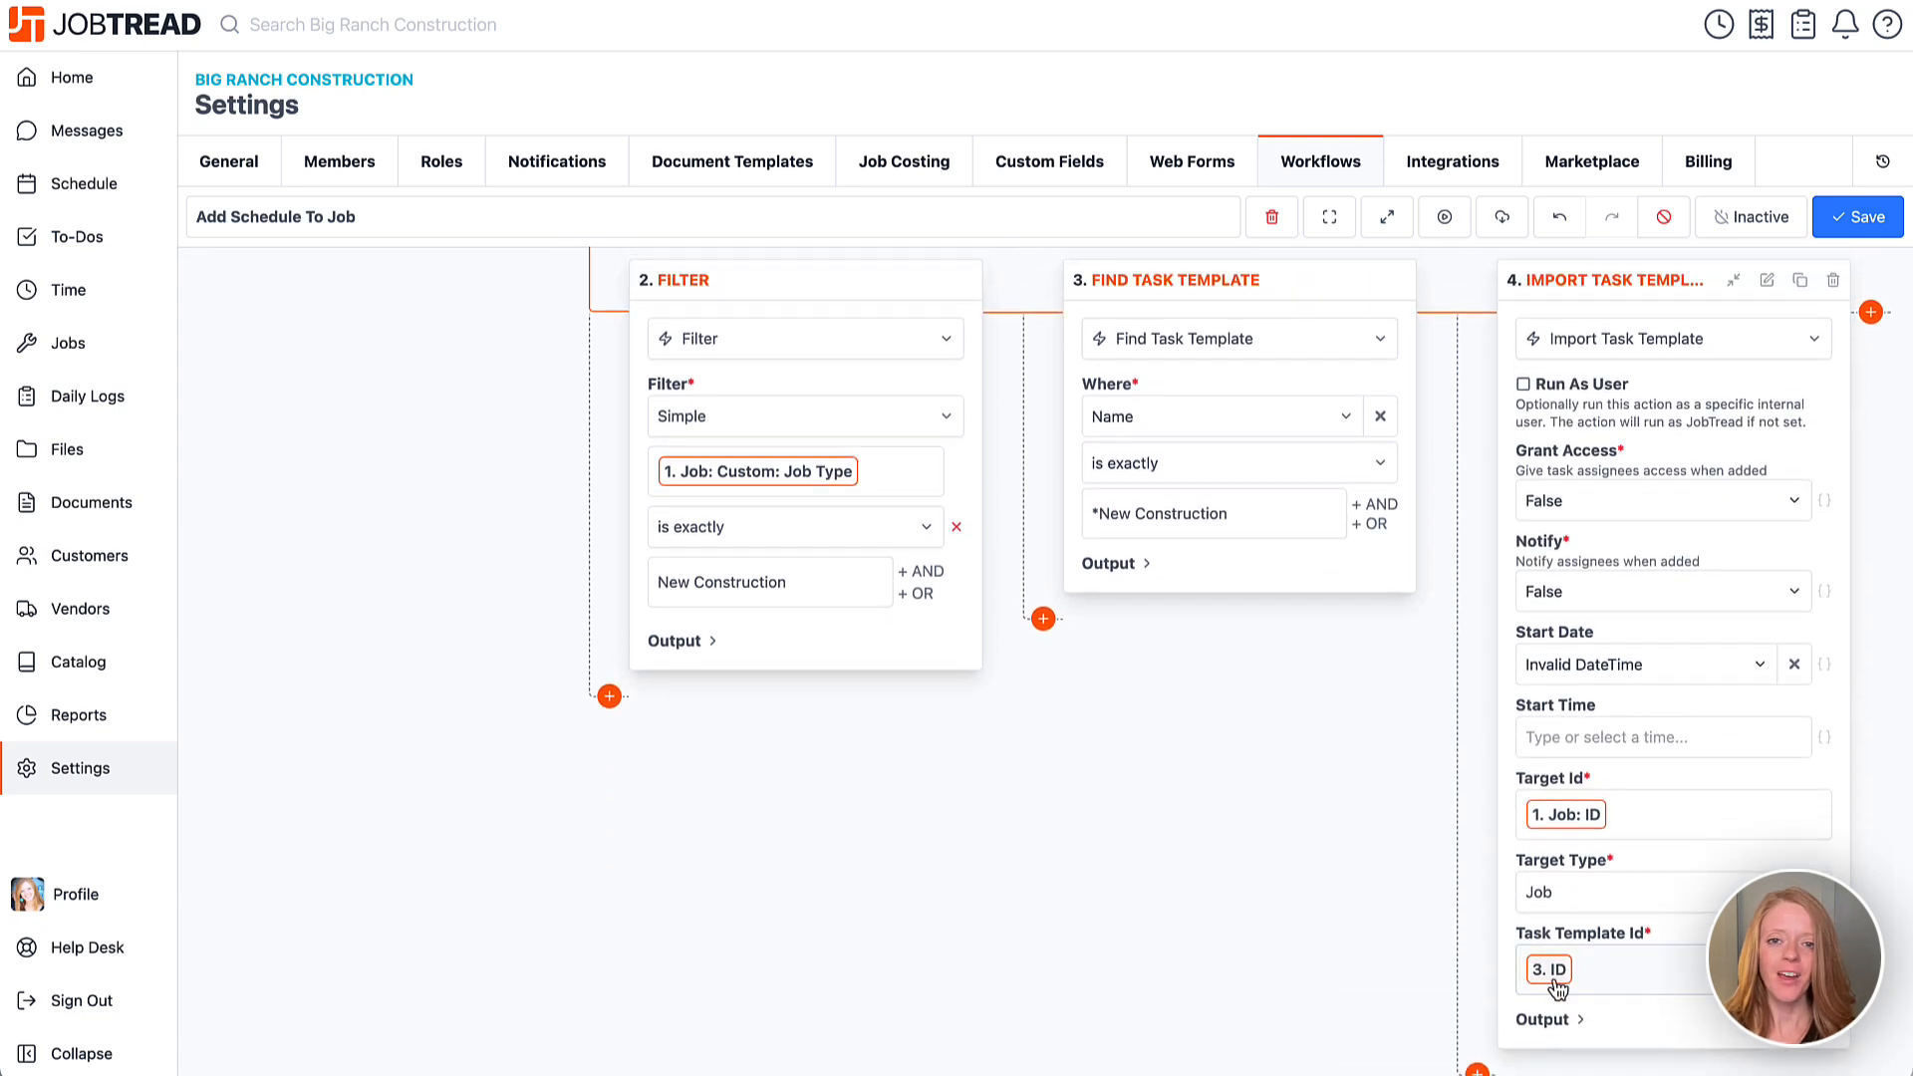
scroll(1026, 753, "up", 6)
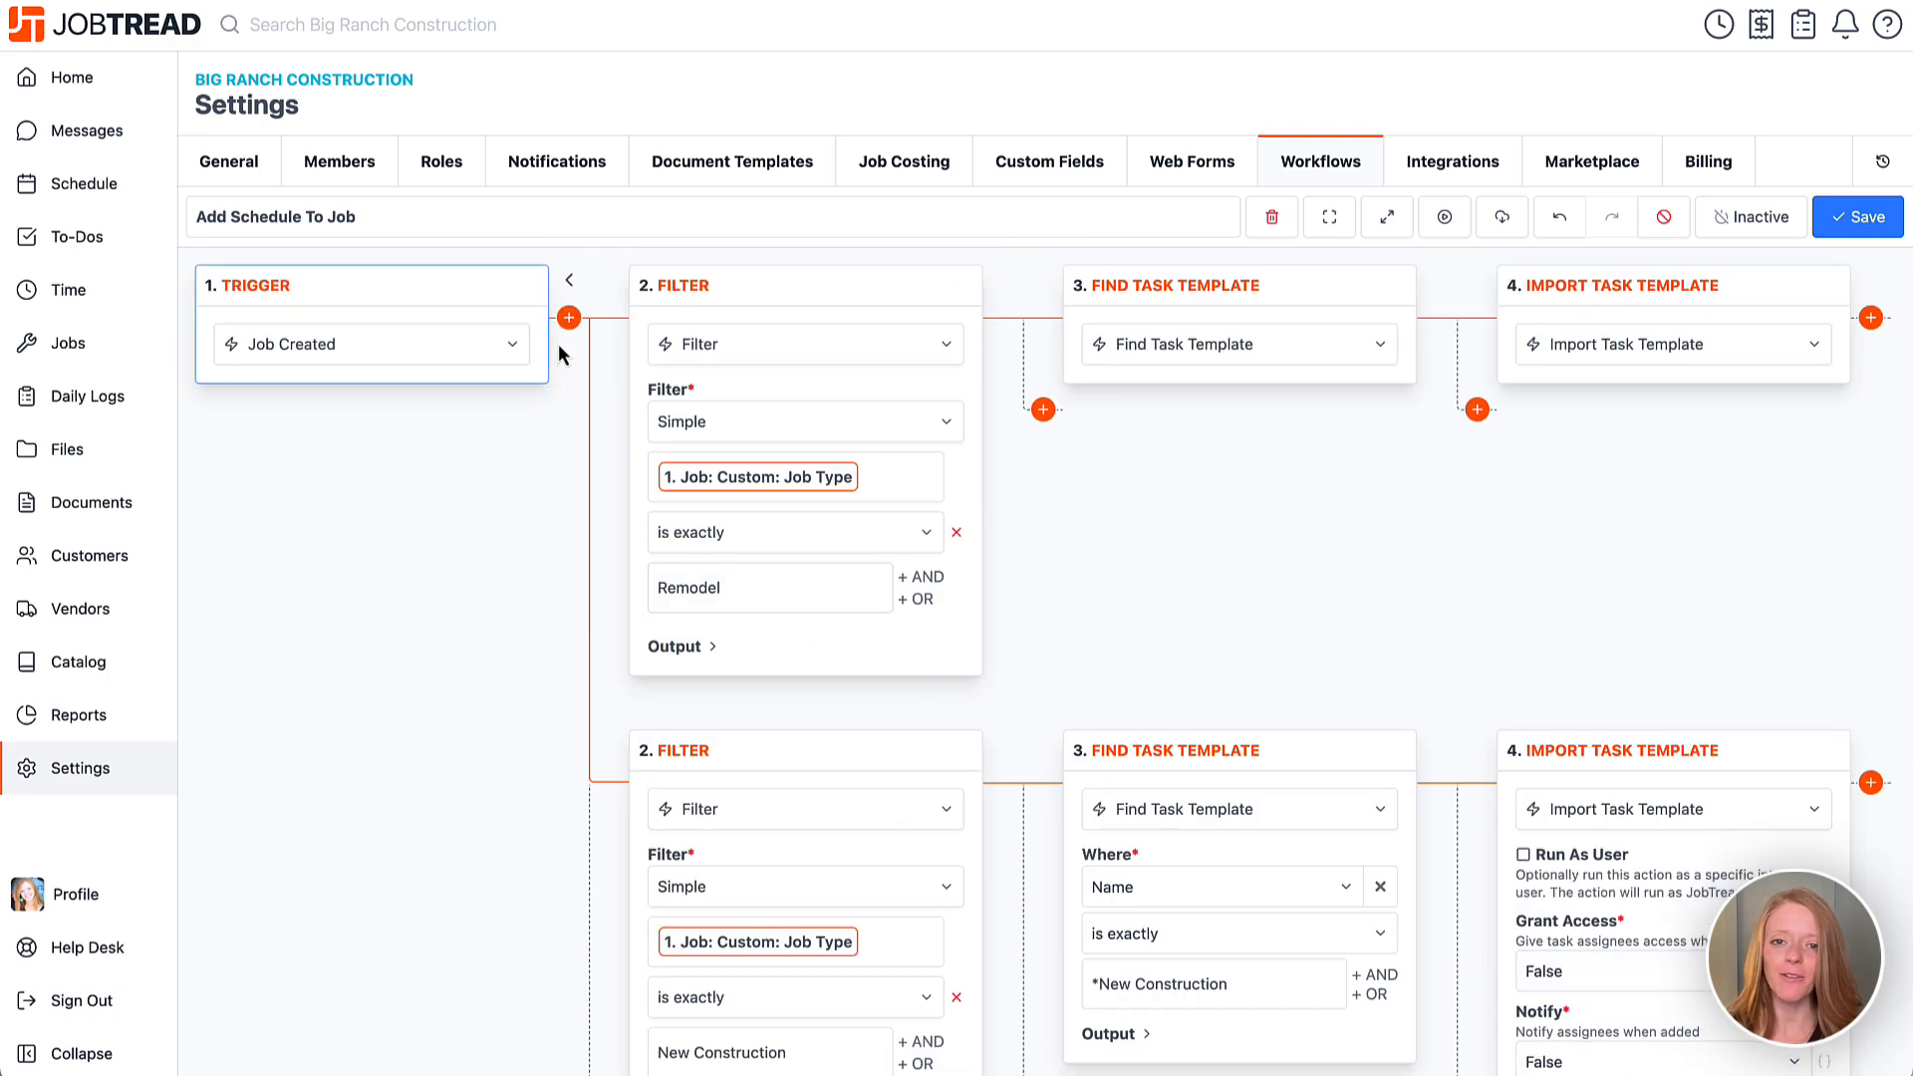
scroll(695, 603, "down", 3)
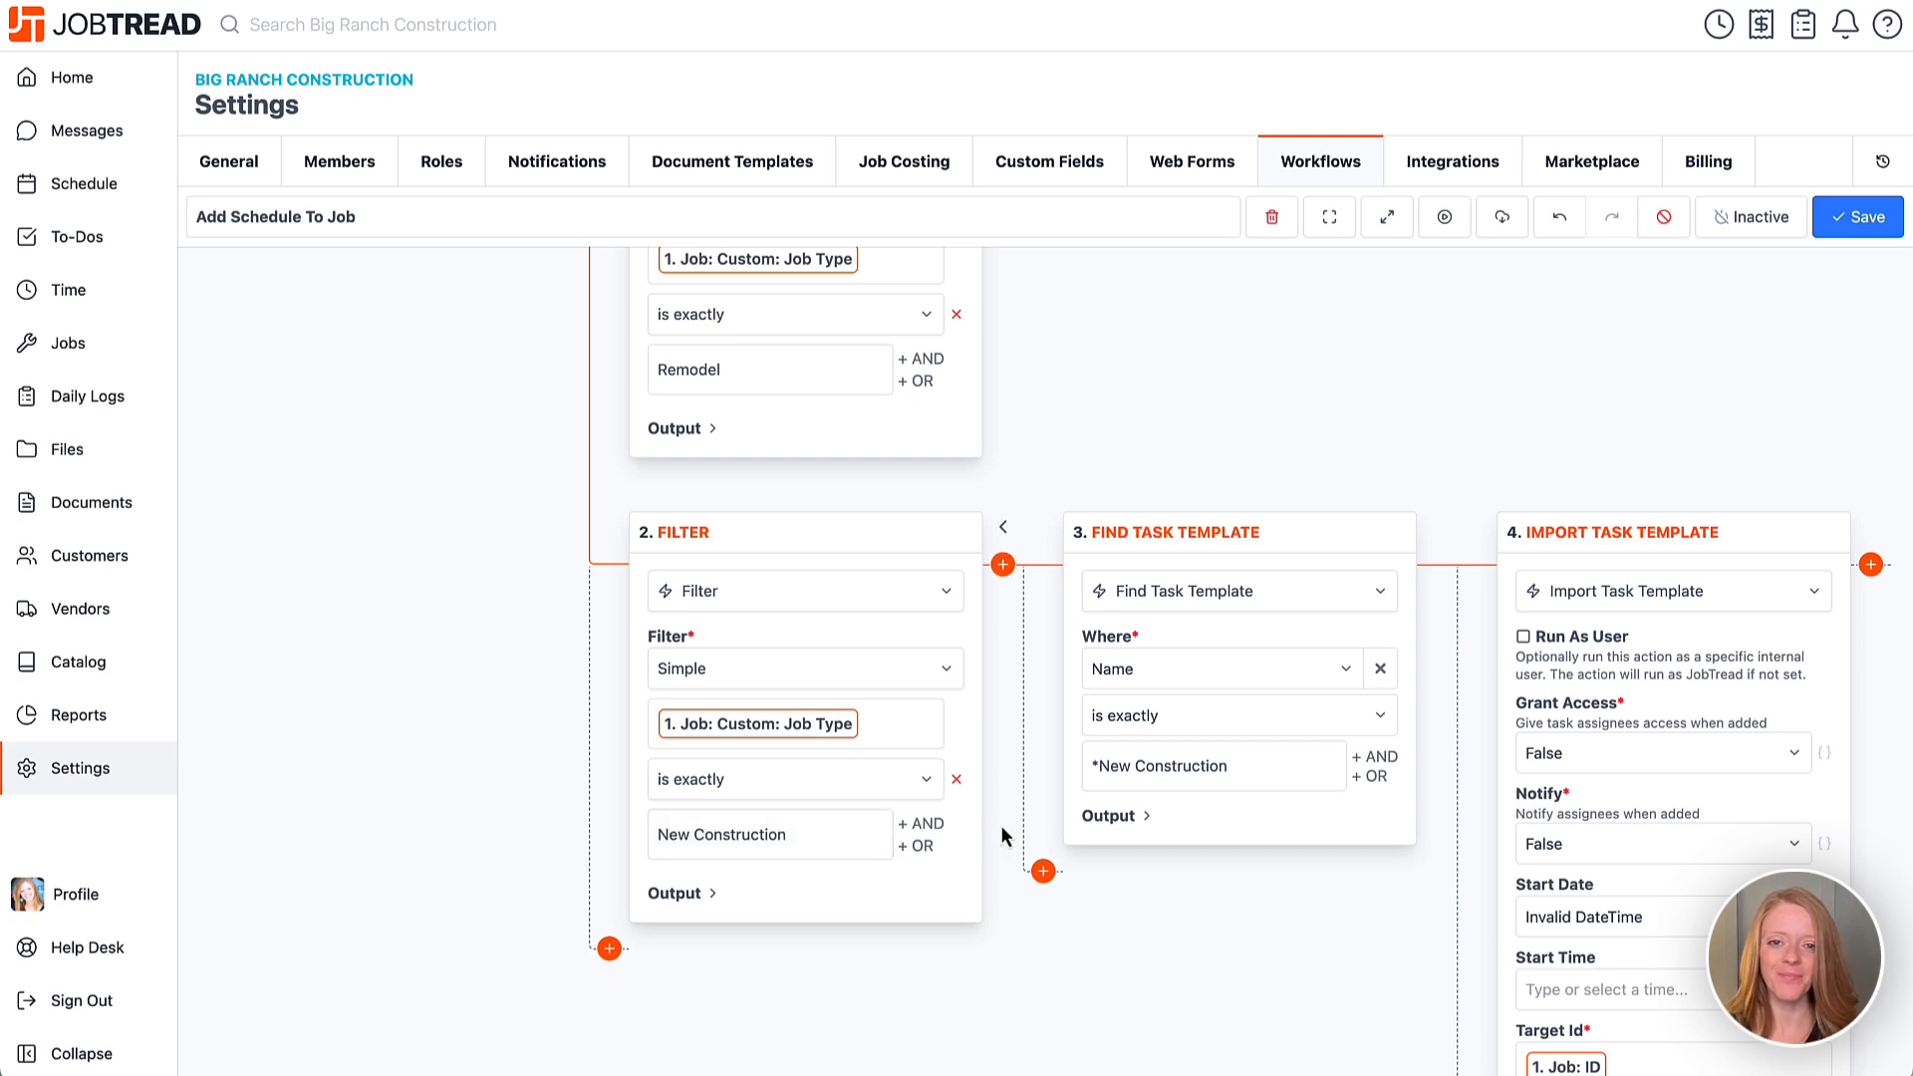
scroll(1000, 825, "up", 3)
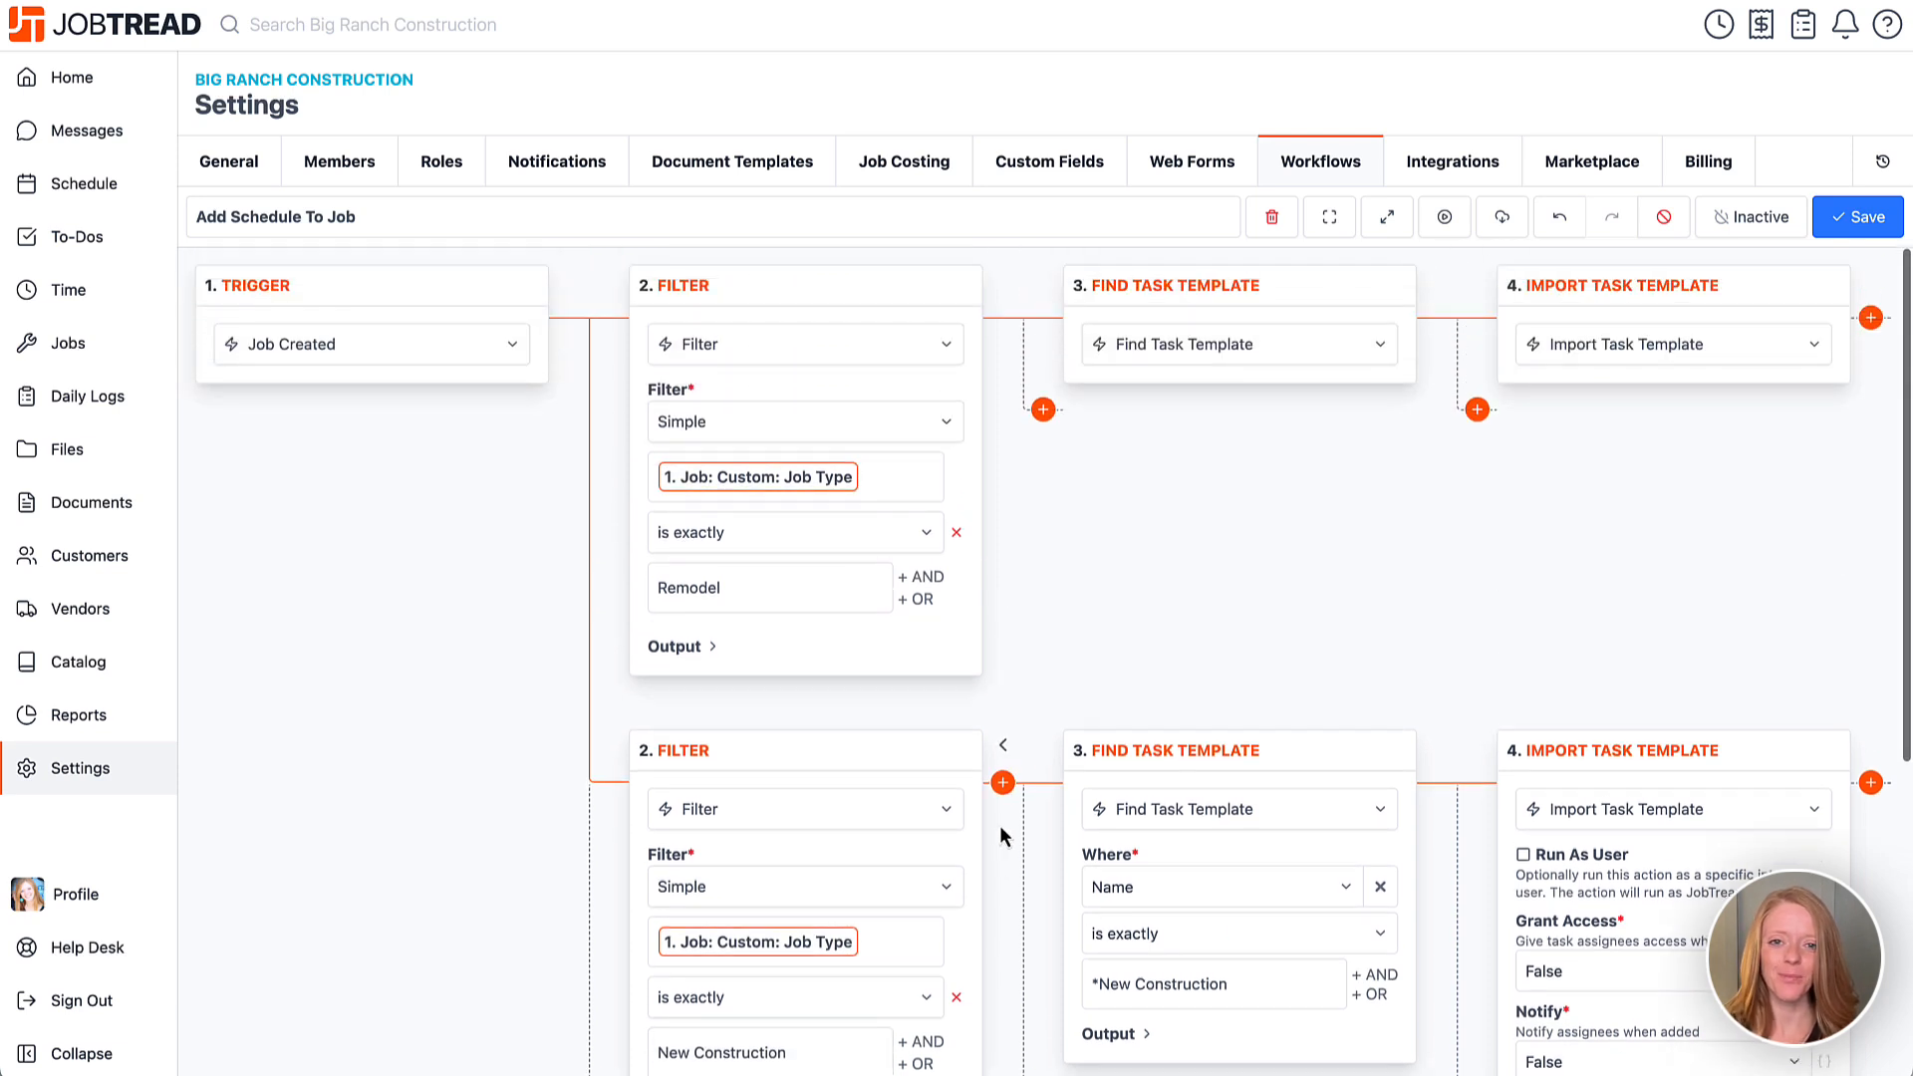
Save the workflow, switch it from Inactive to Active, save again and confirm going live.
left_click(1841, 225)
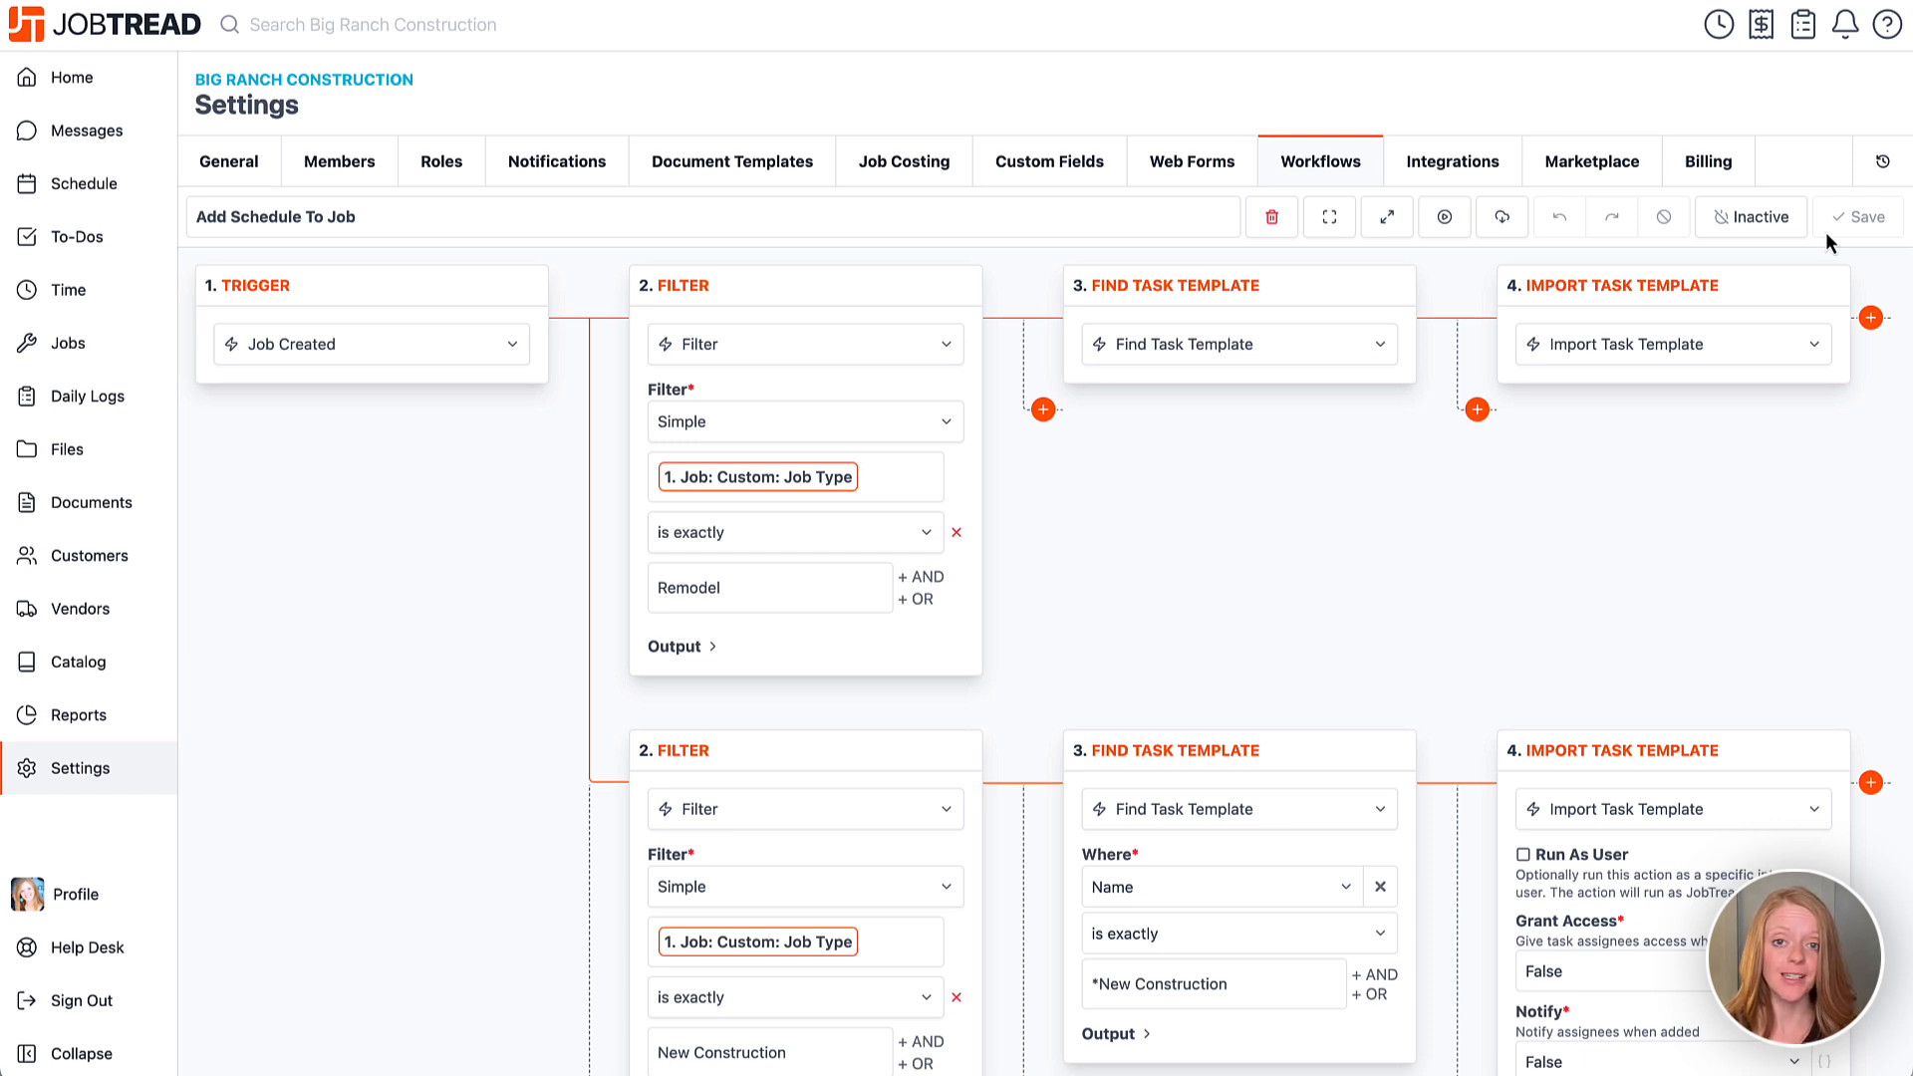
left_click(1742, 219)
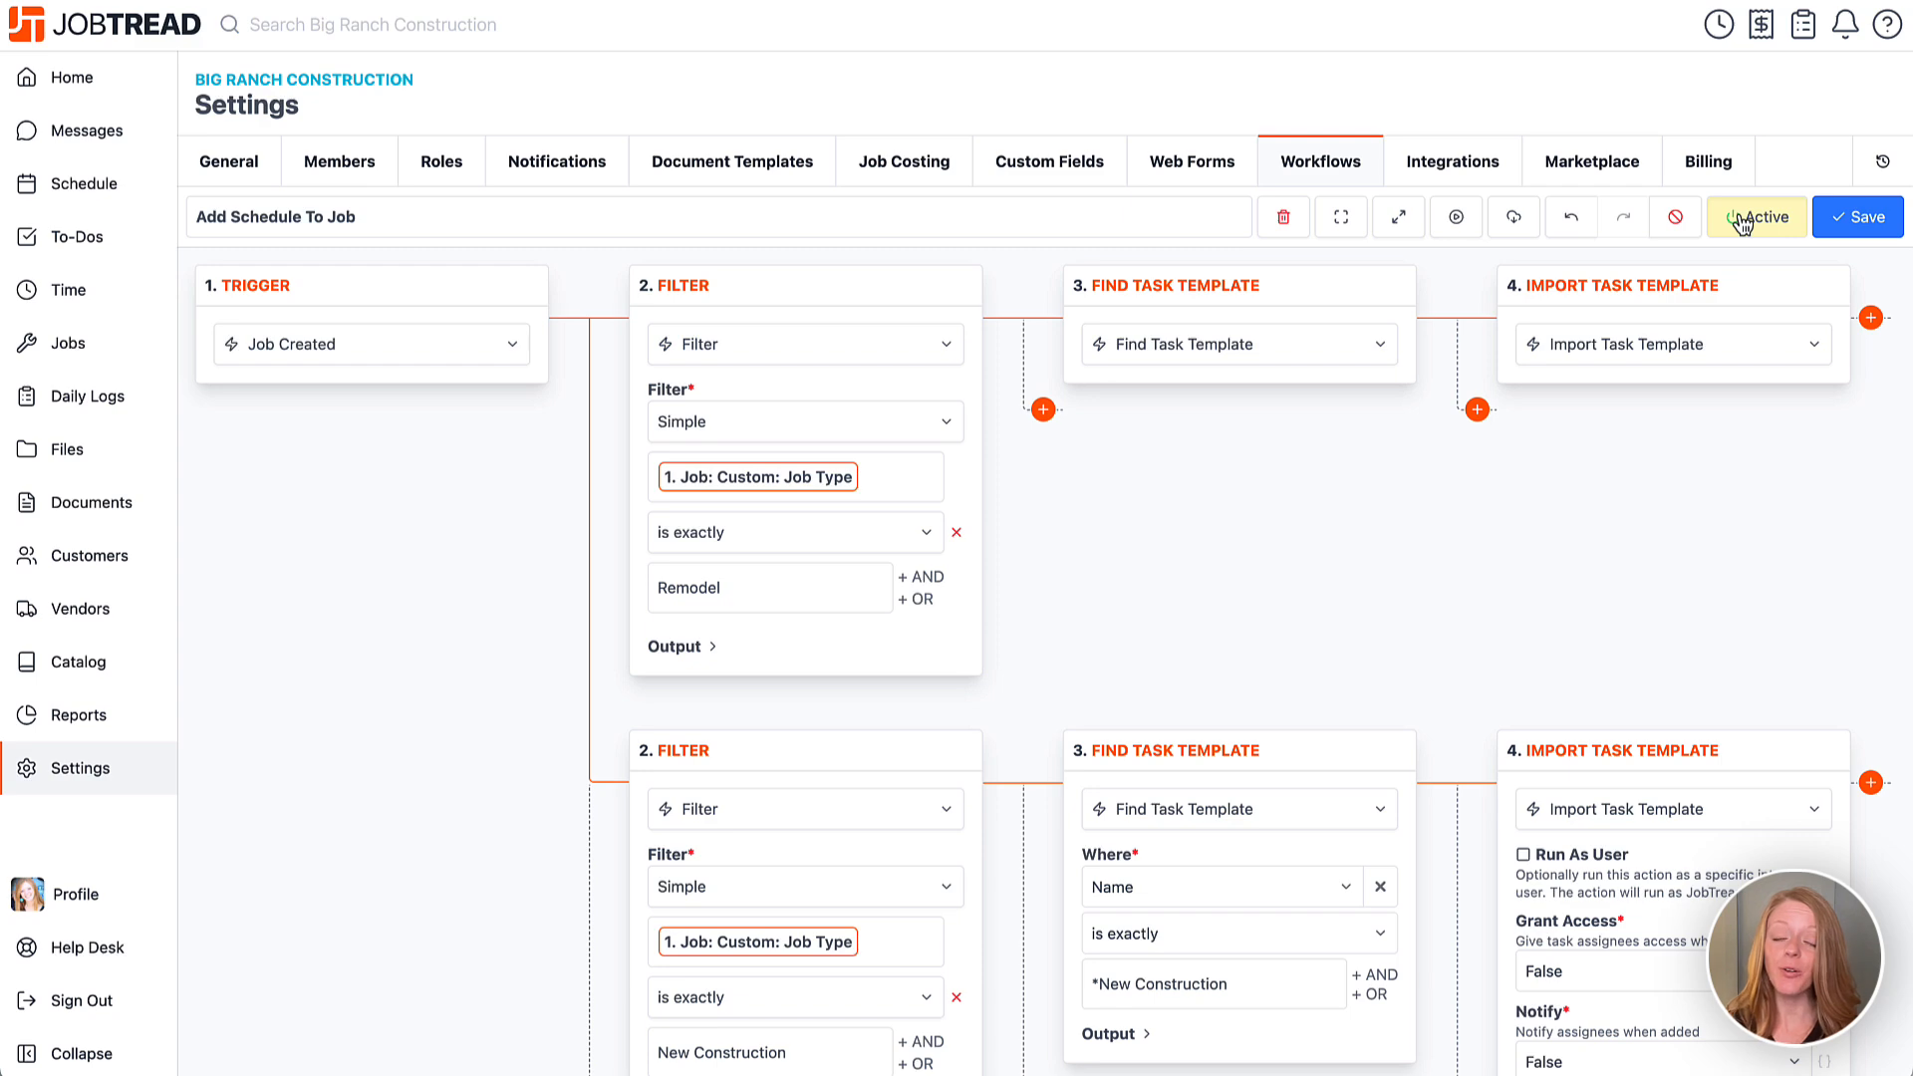
left_click(1857, 218)
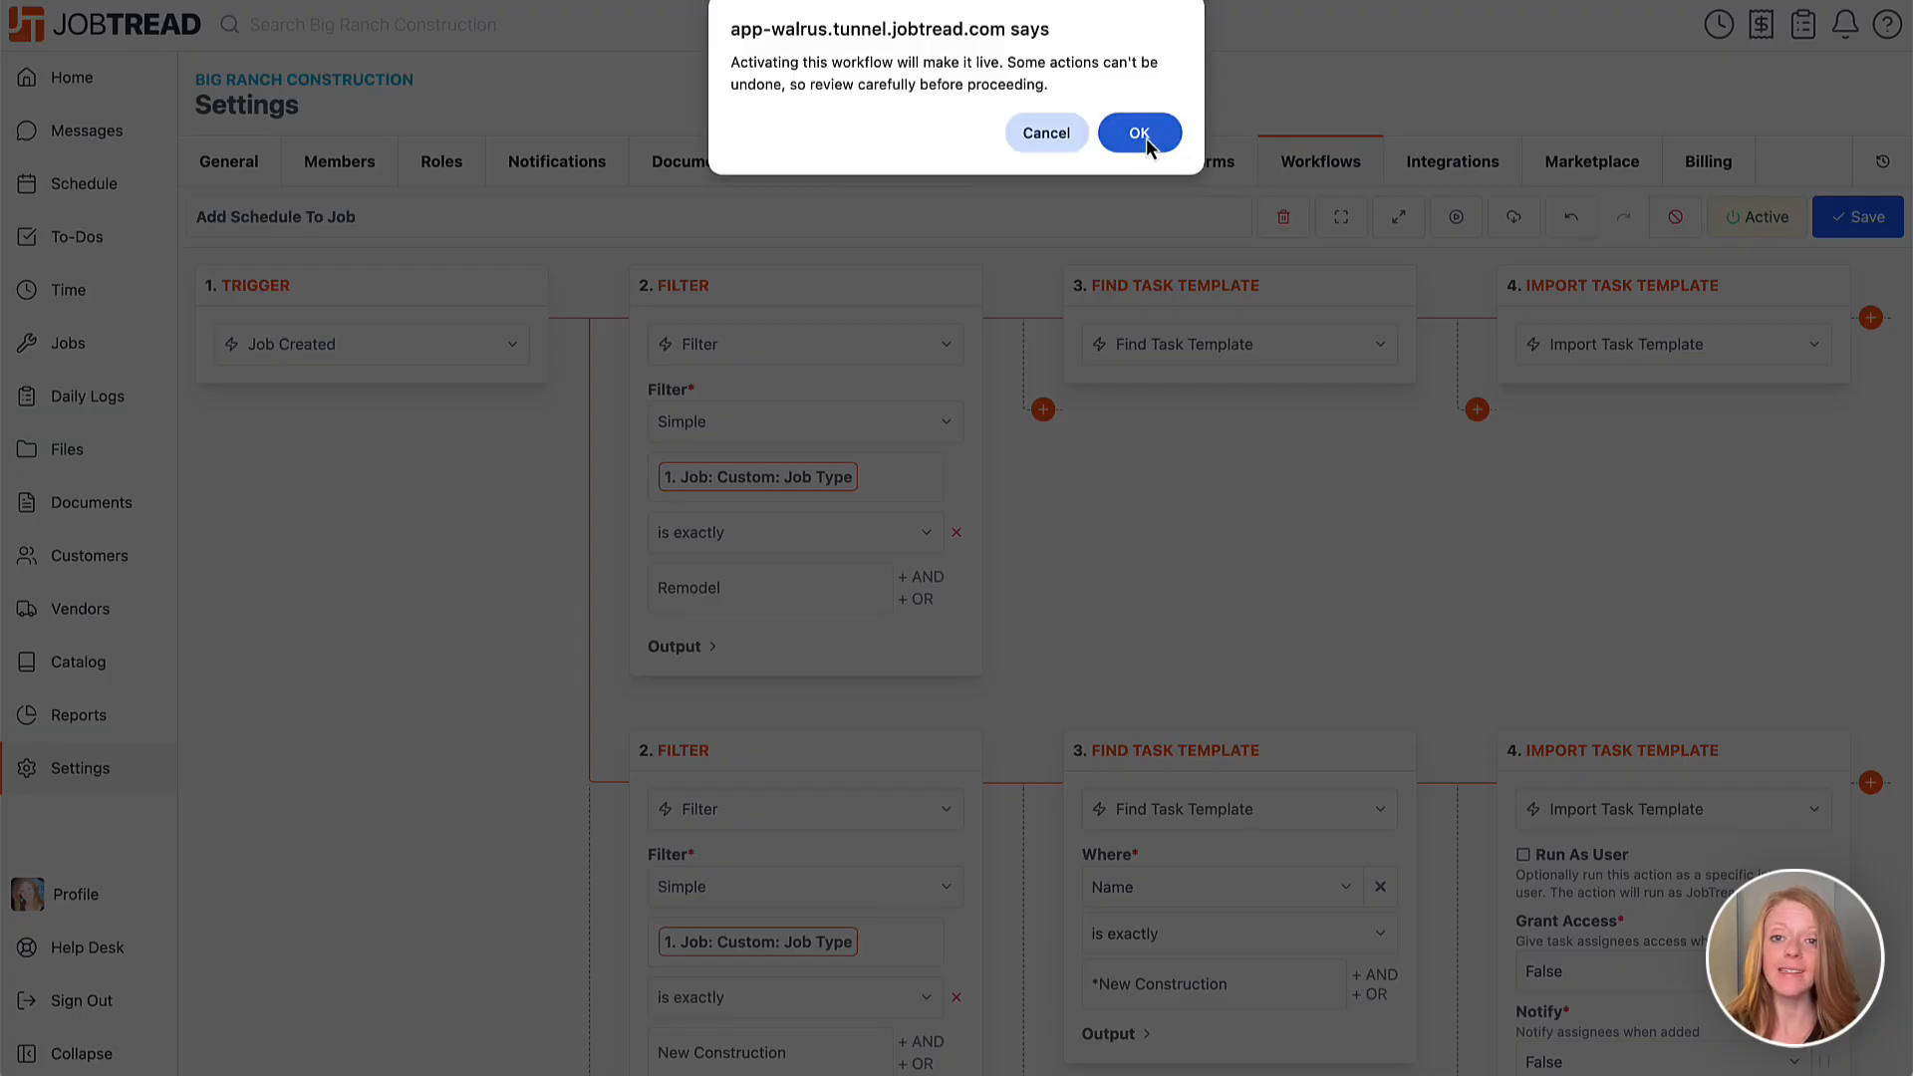
left_click(1145, 138)
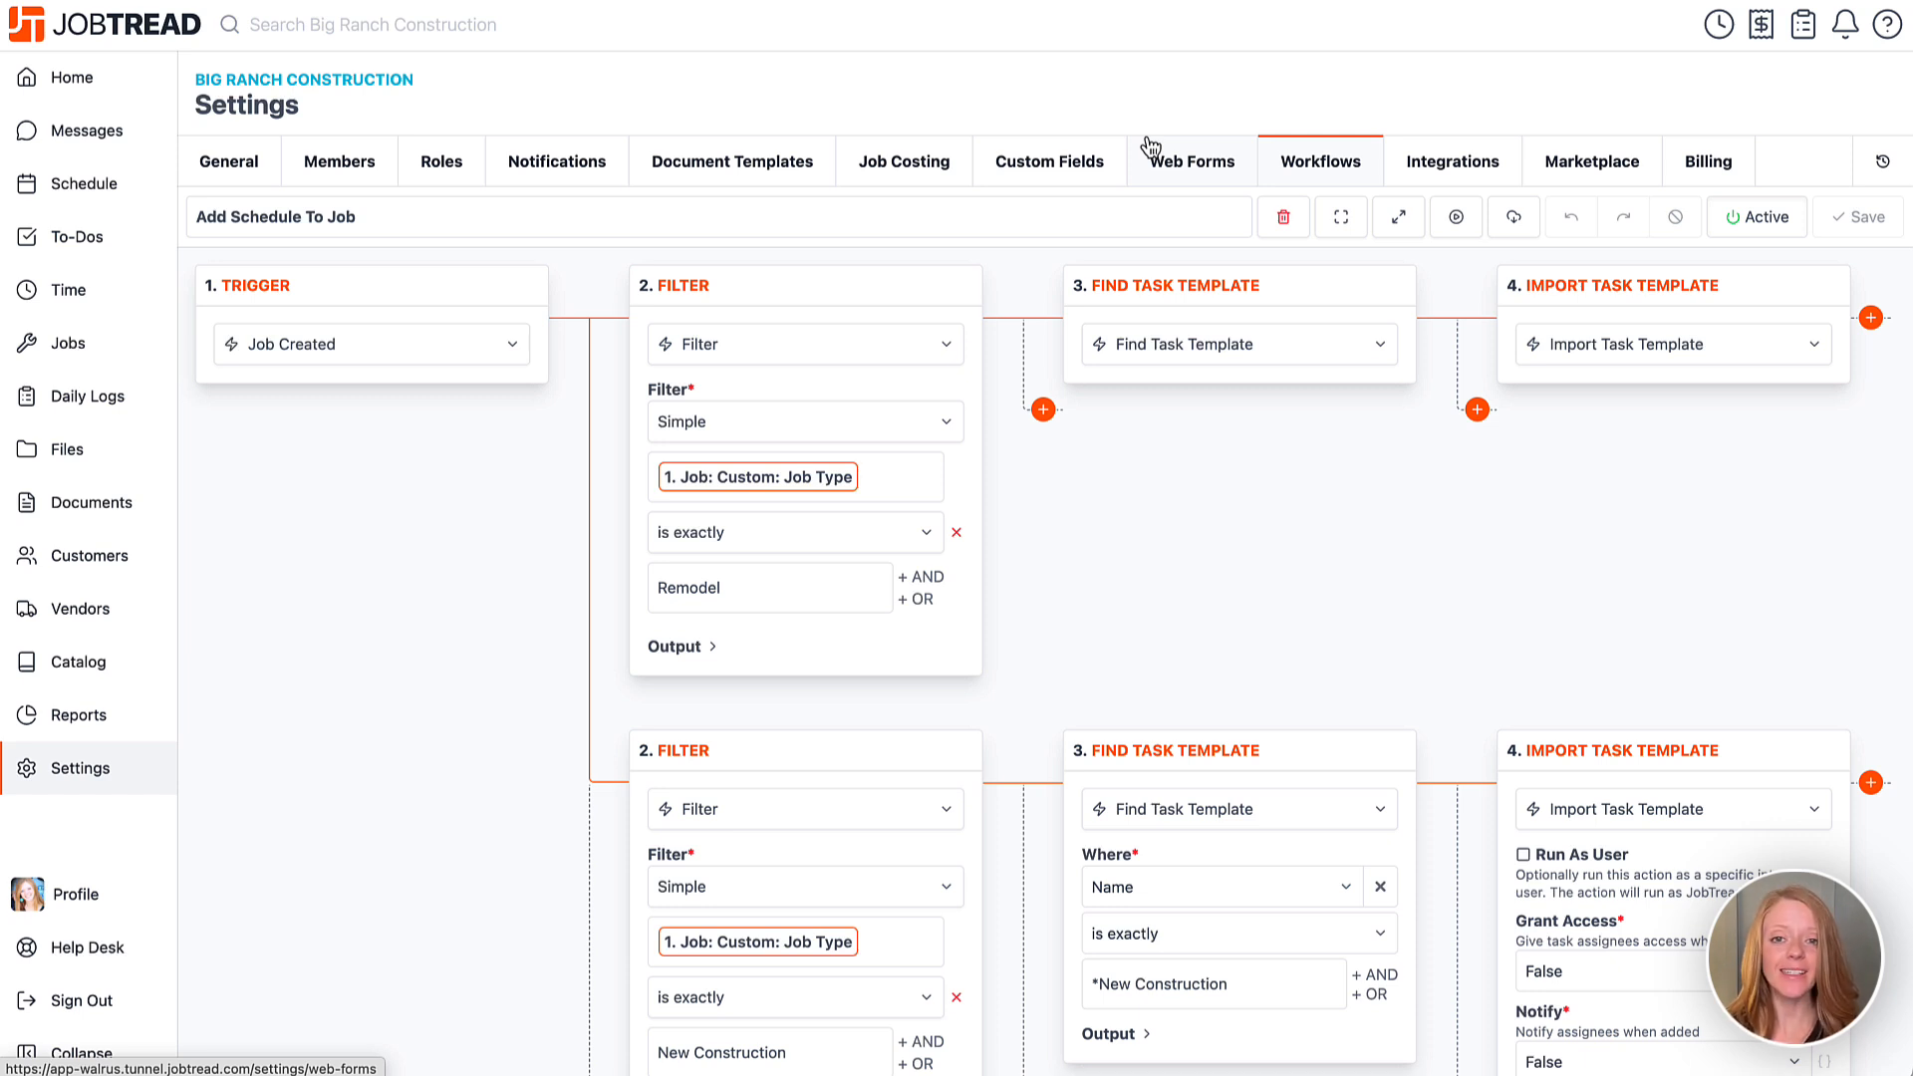
Create Job 25-1654 for a chosen customer with Job Type Remodel and view its Schedule tab.
left_click(112, 356)
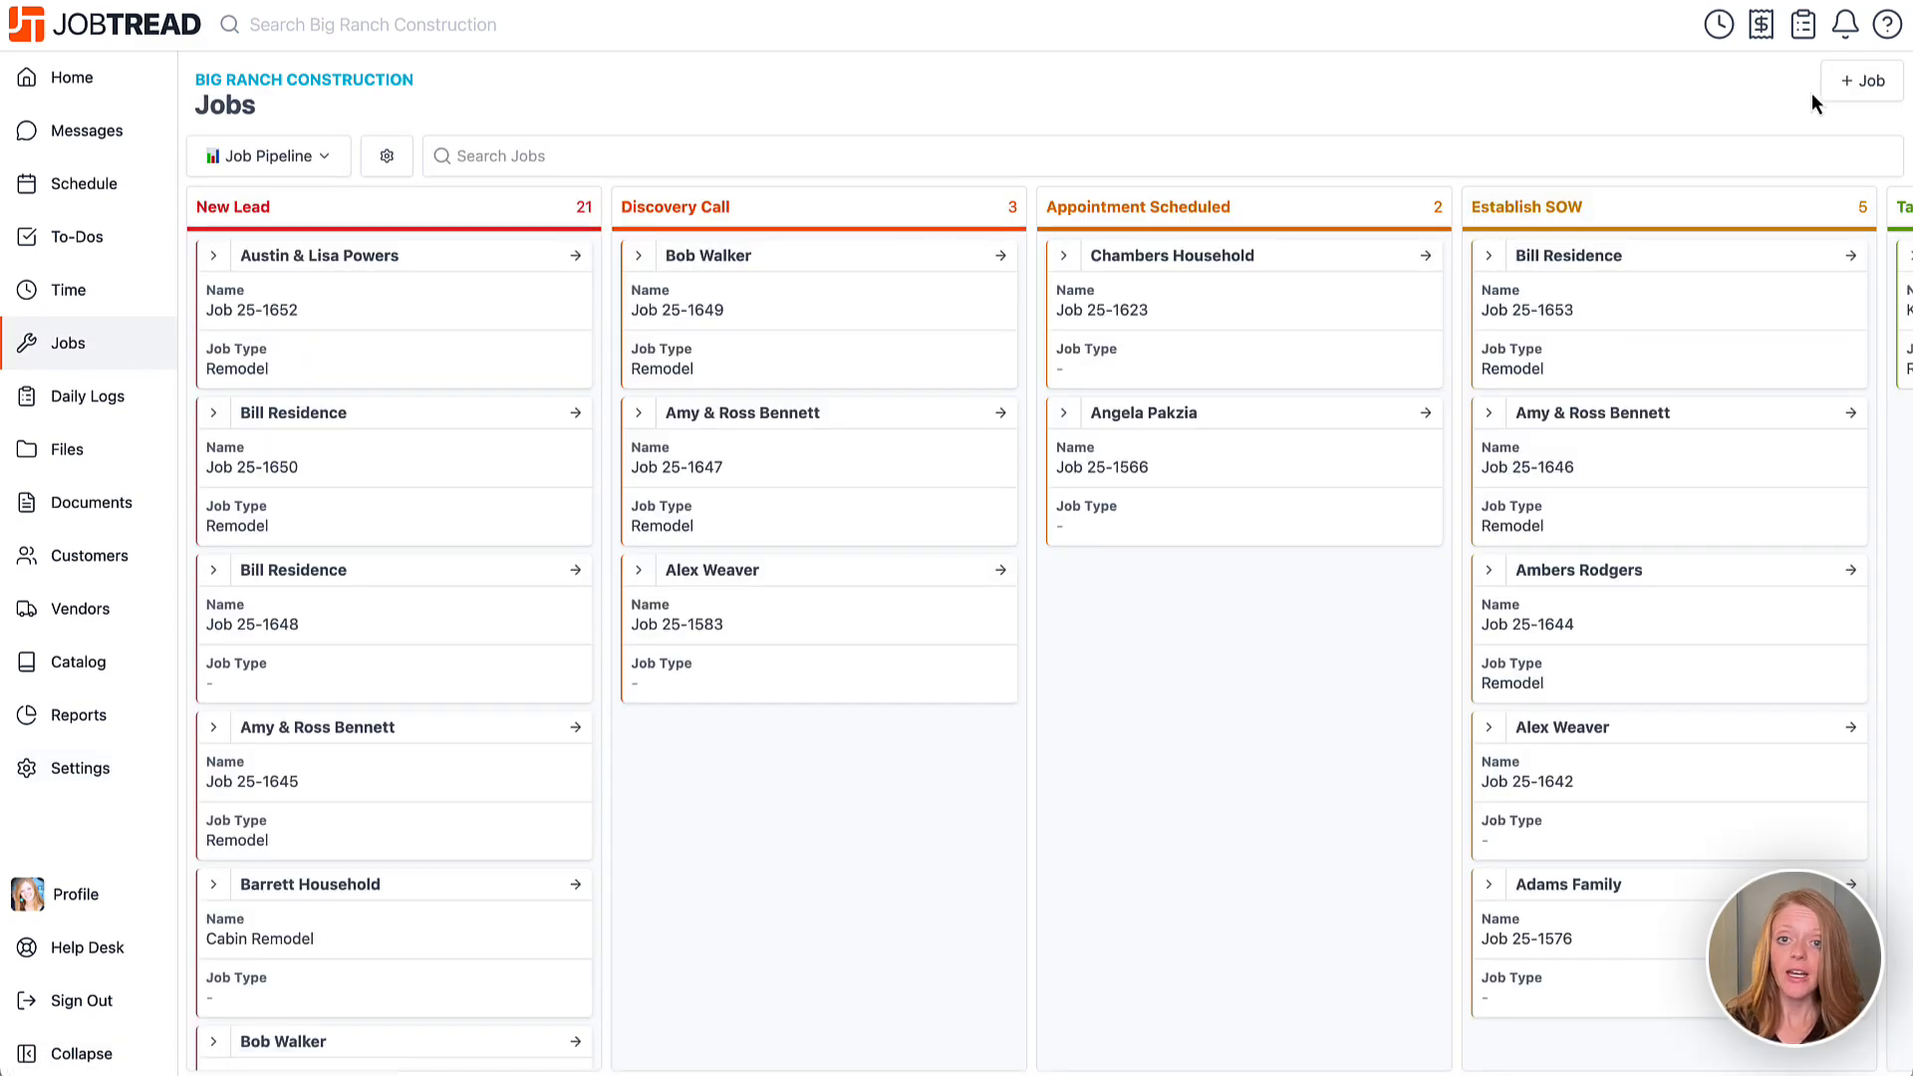
left_click(1863, 86)
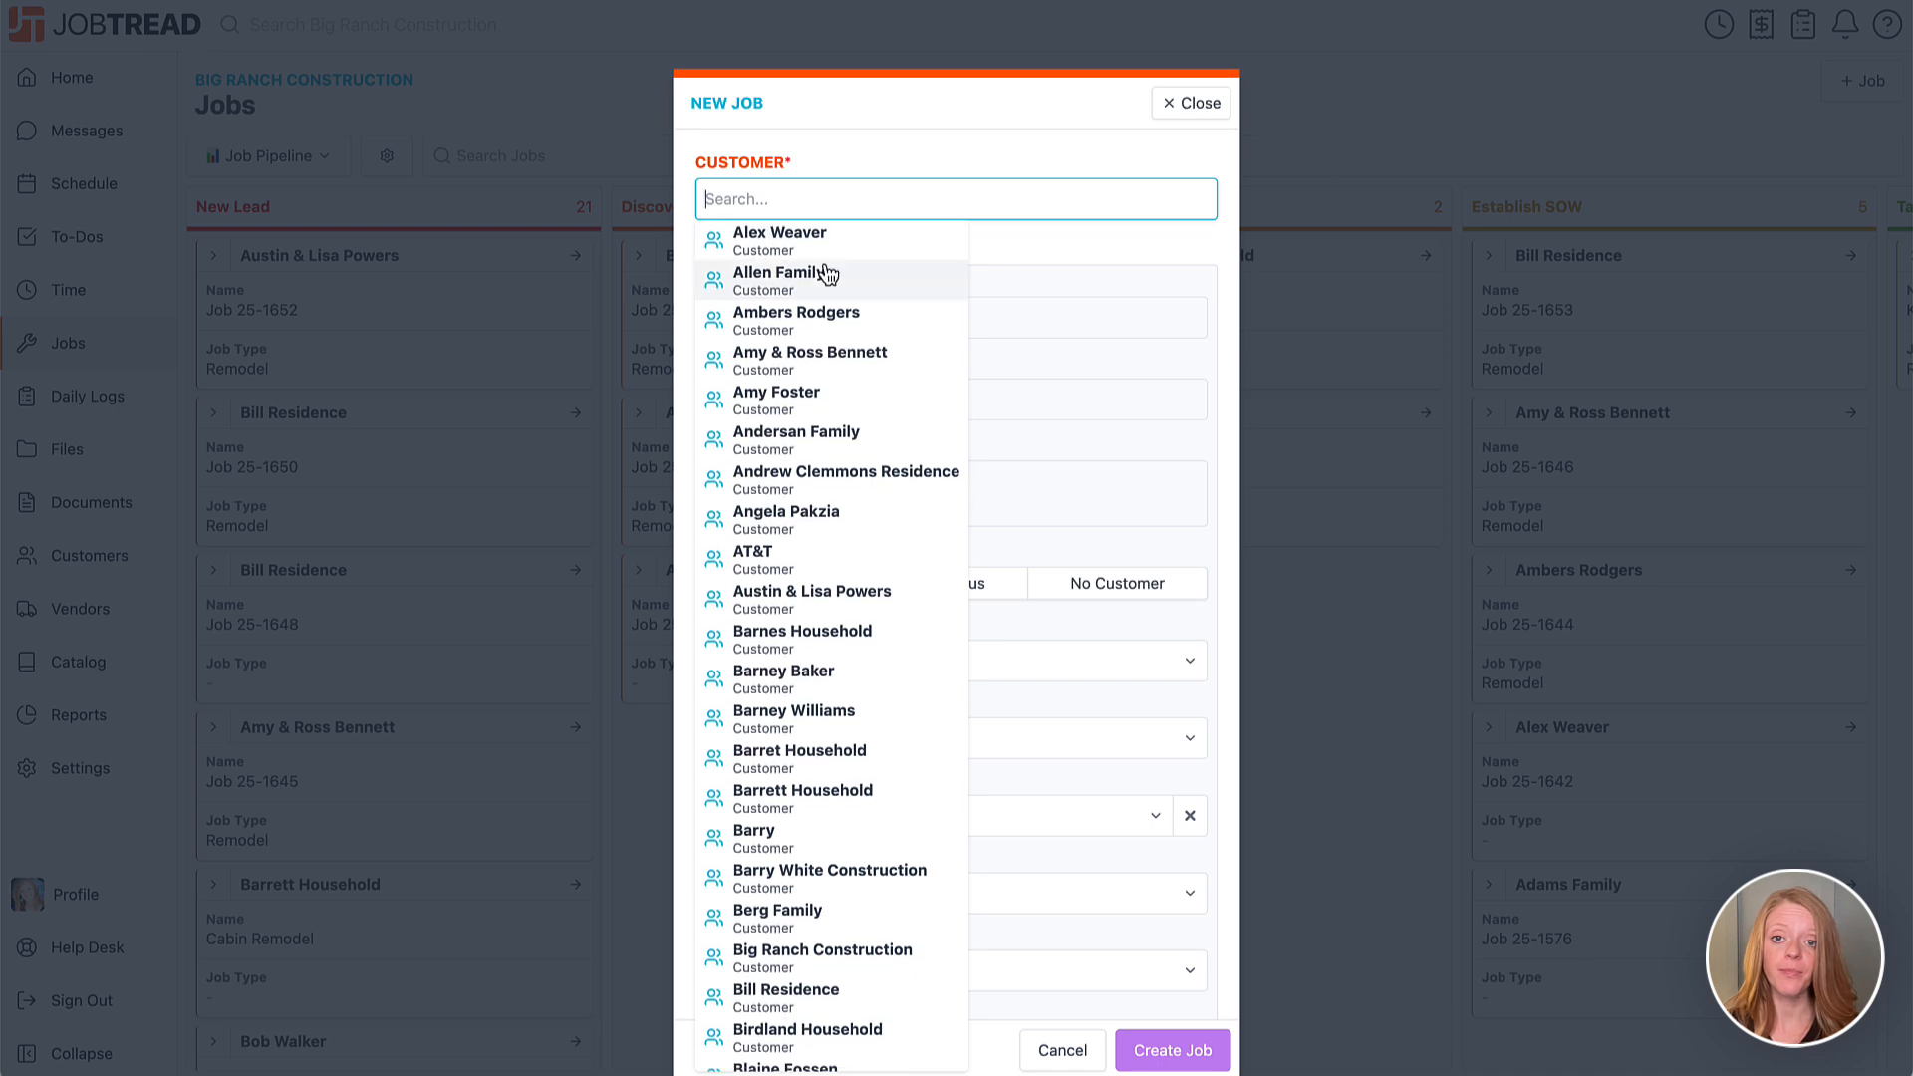
left_click(776, 514)
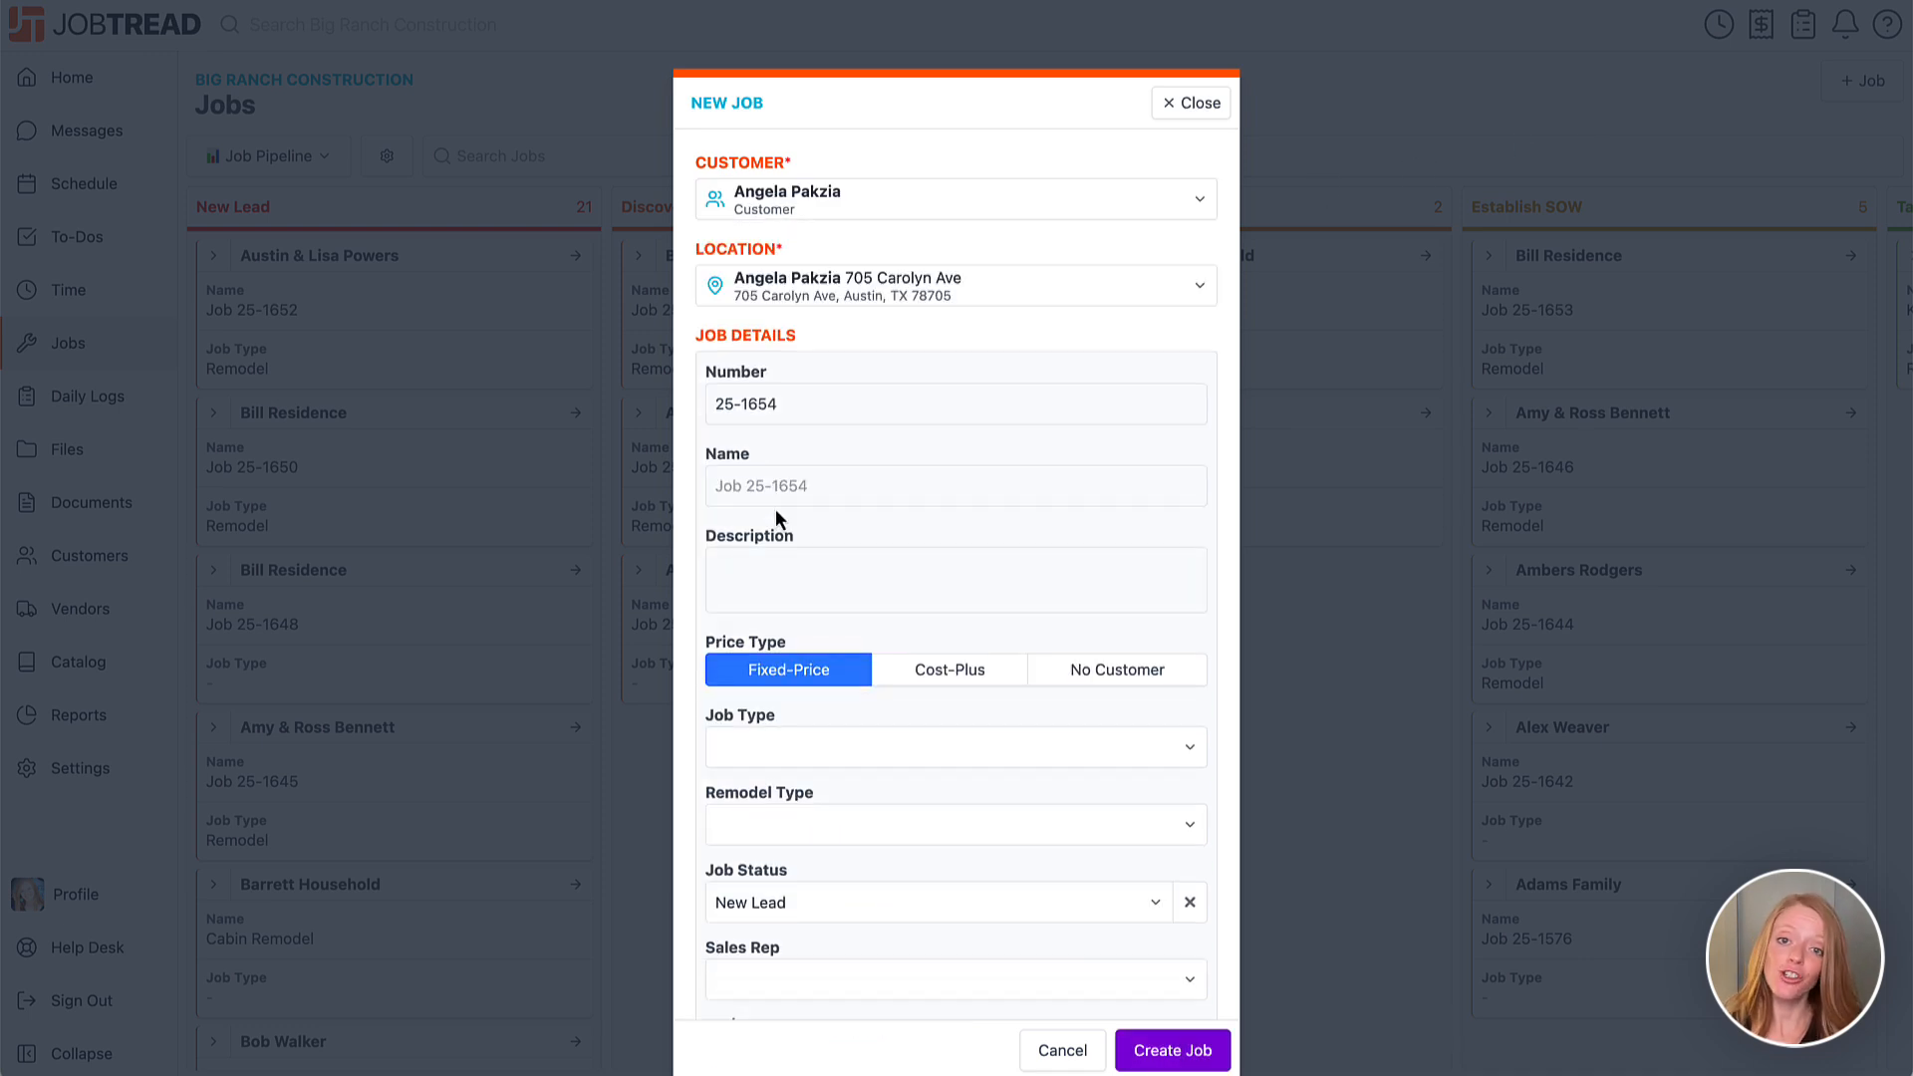
left_click(779, 749)
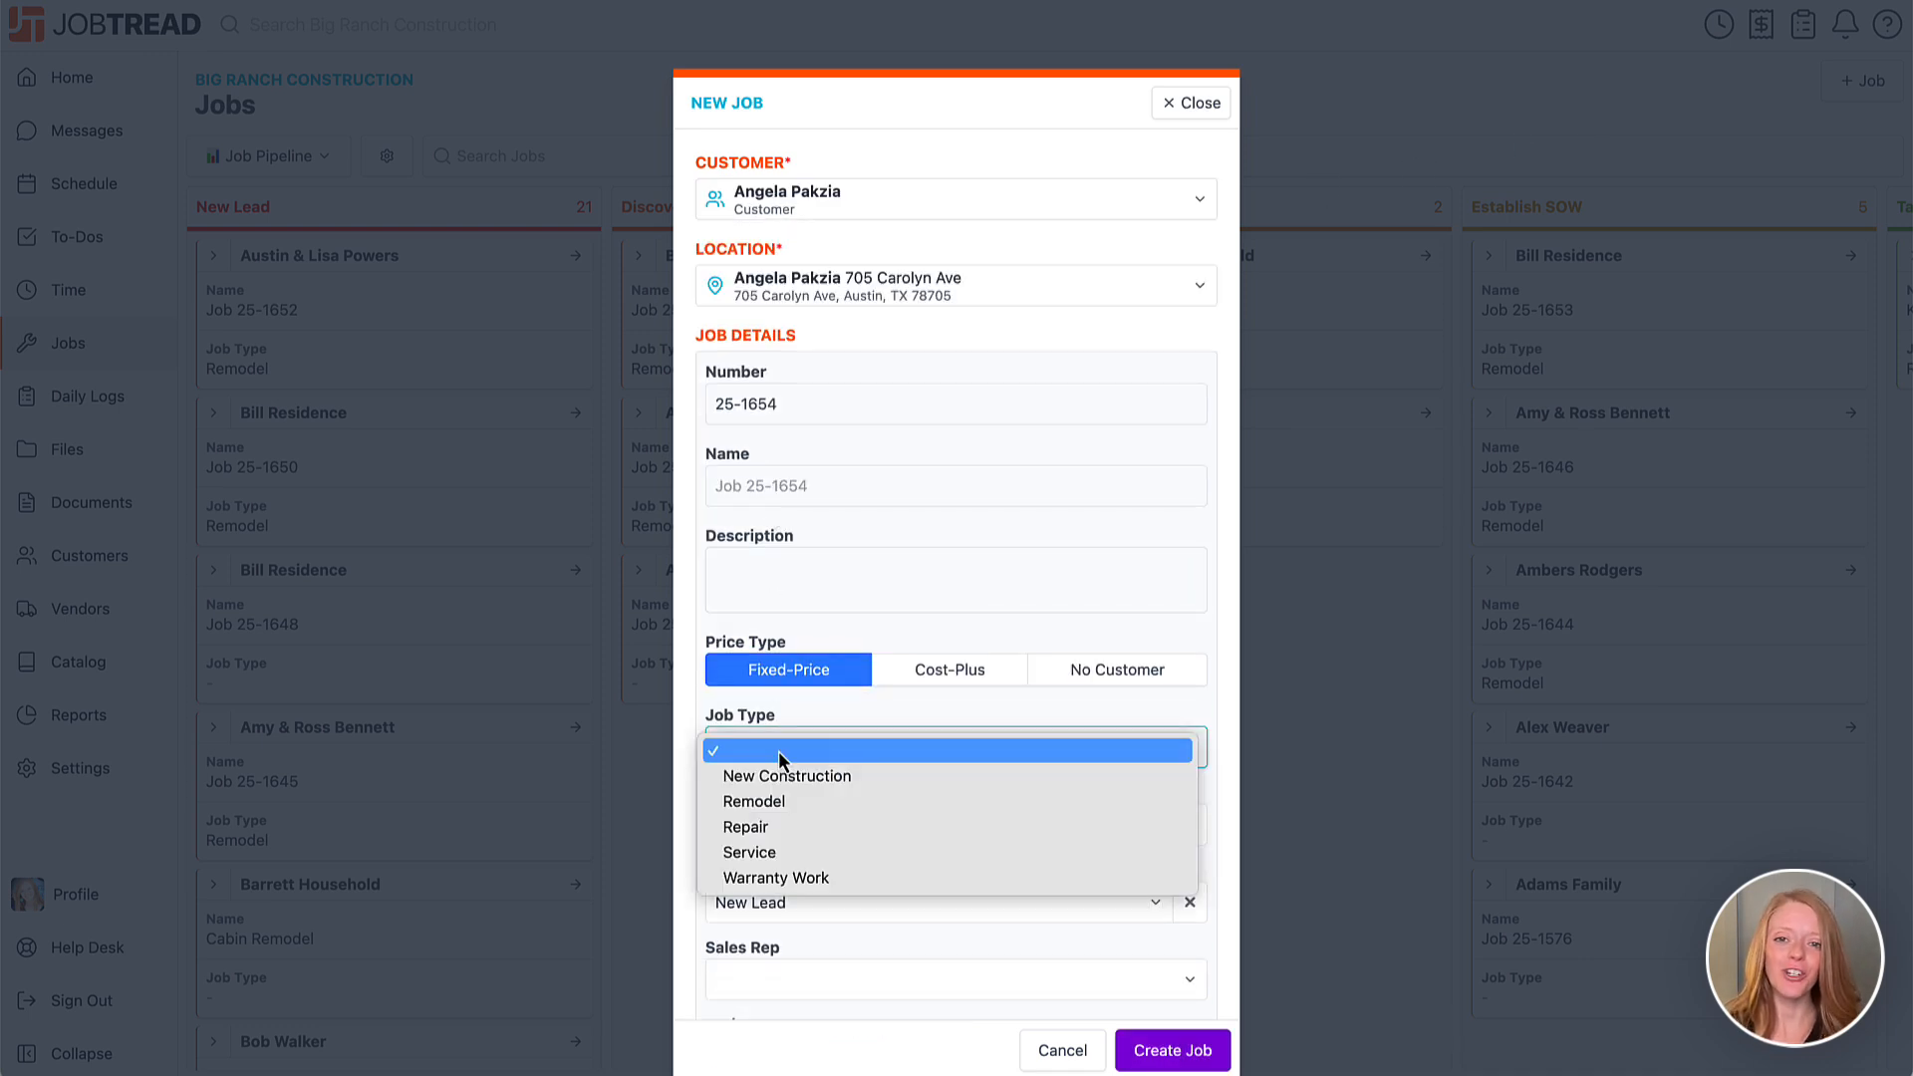
left_click(775, 804)
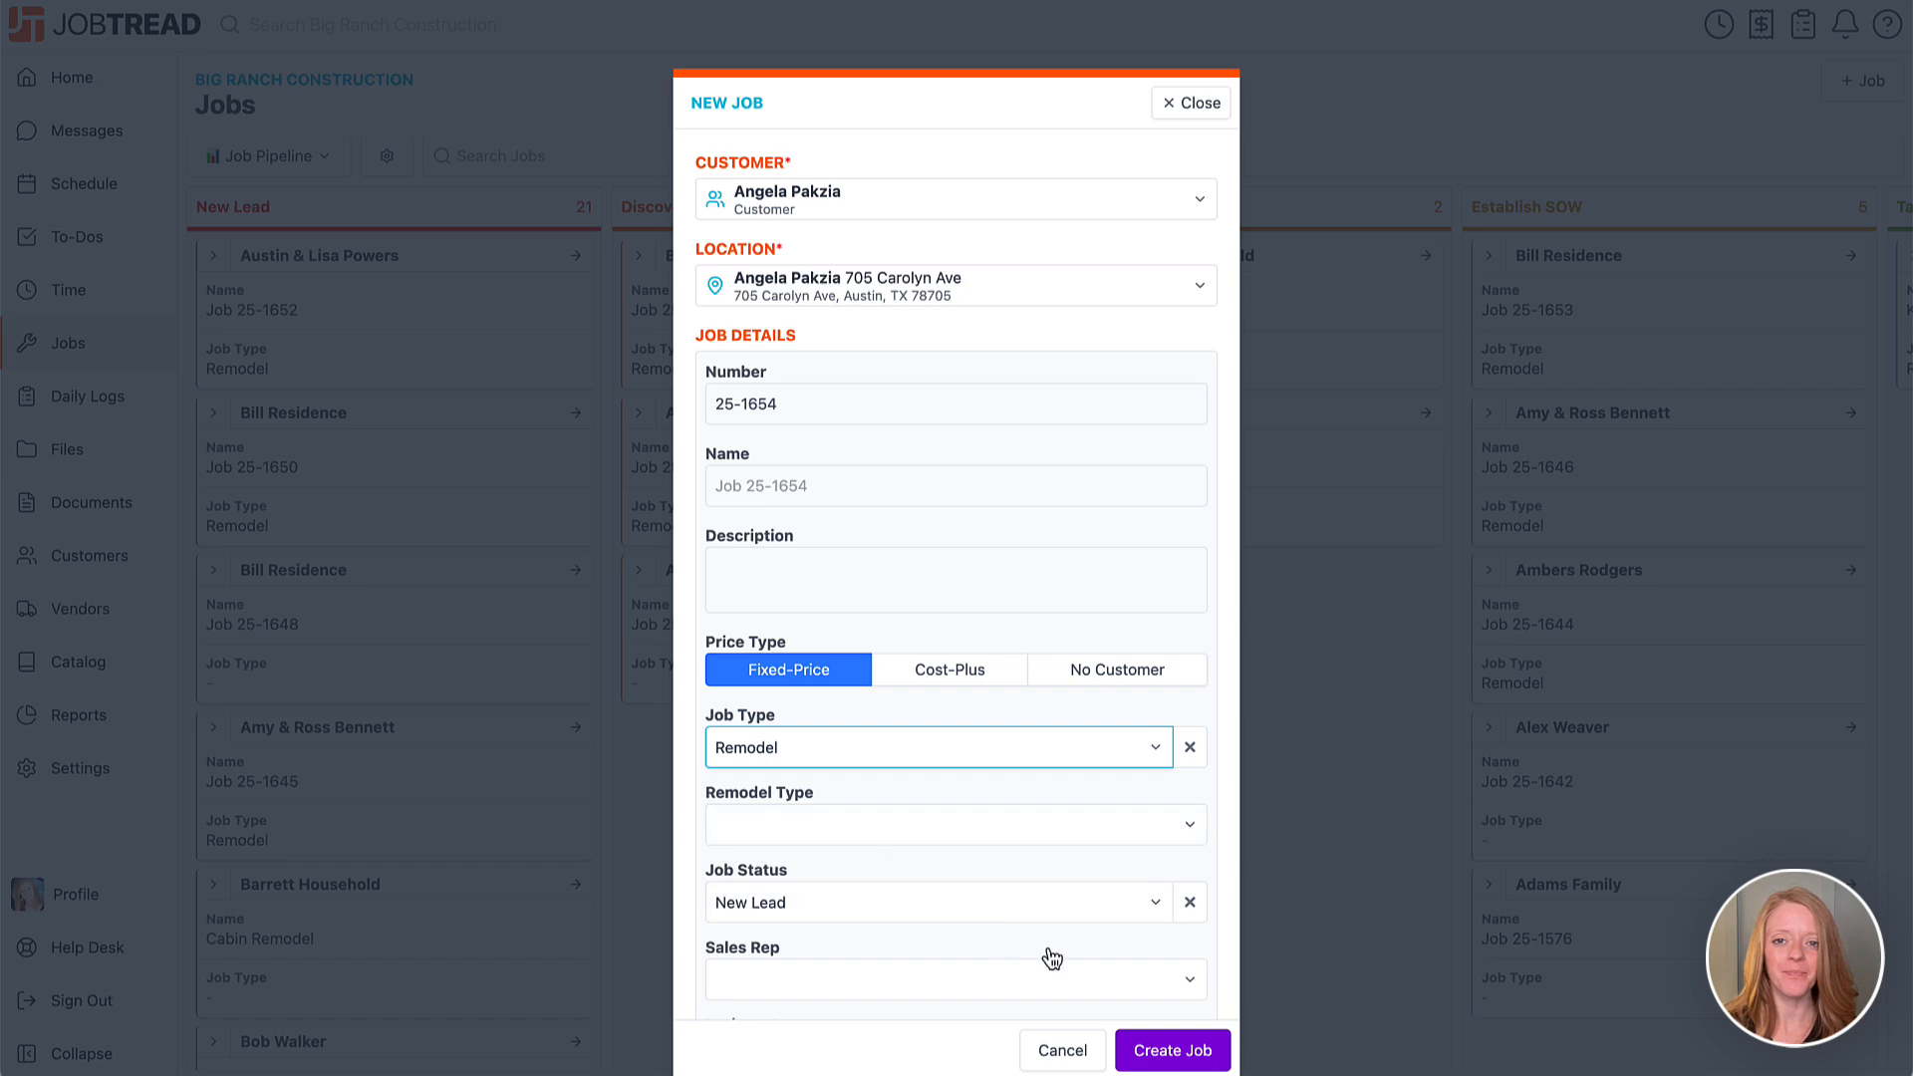
left_click(1152, 1050)
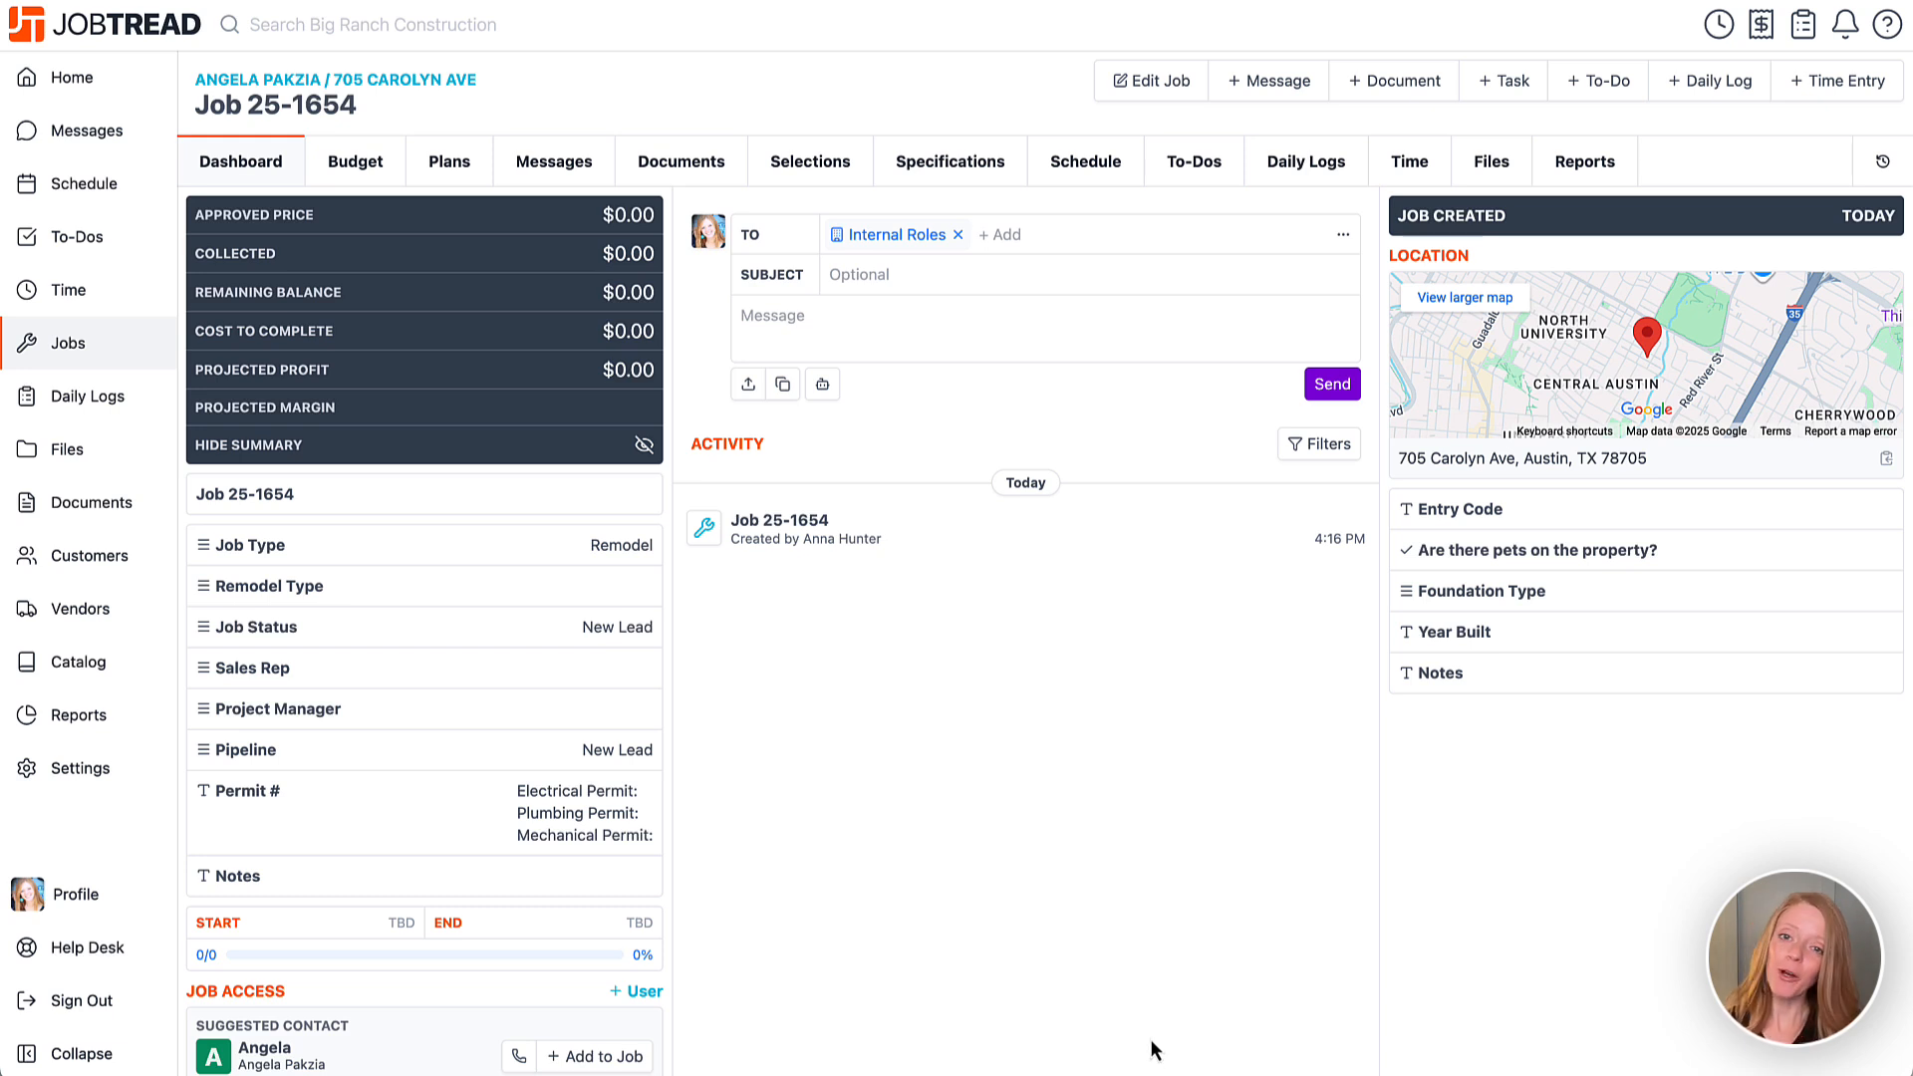
left_click(1065, 181)
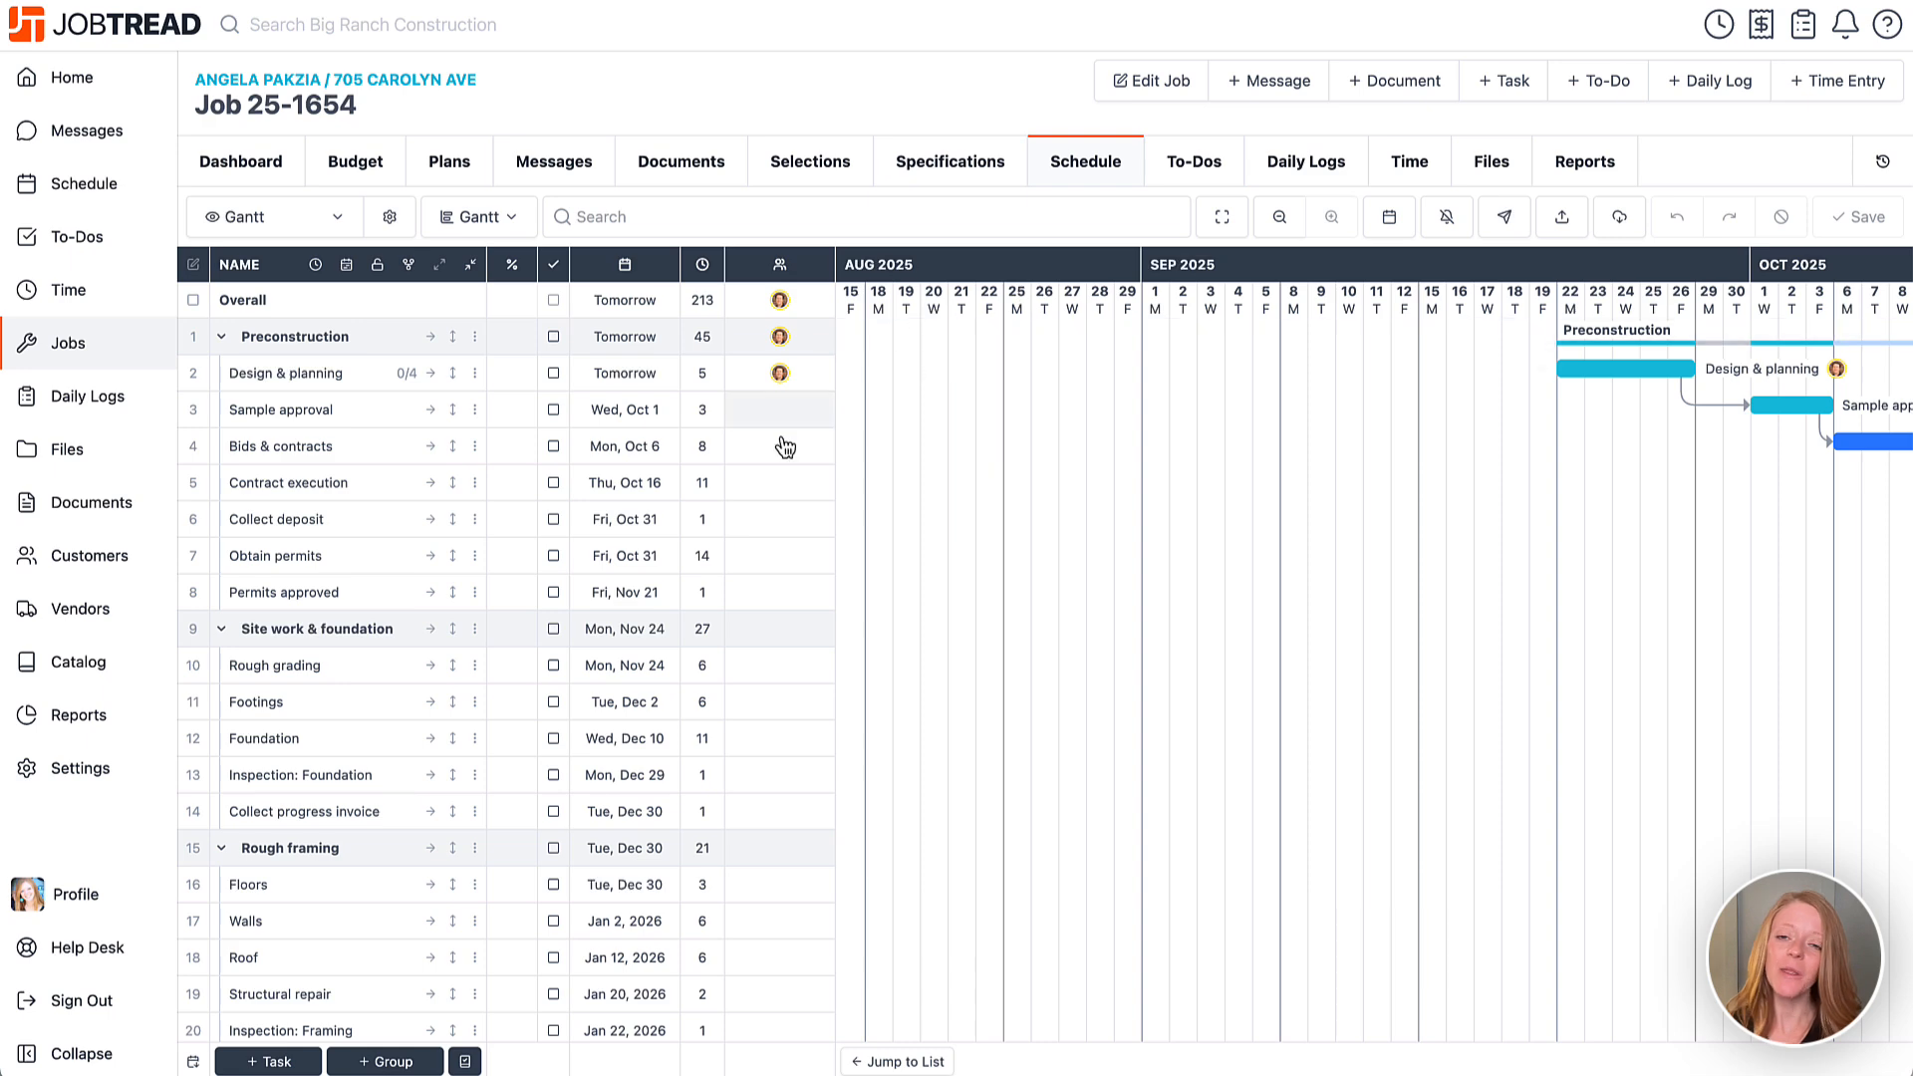
Add an email address as a workflow error recipient, then reopen the Add Schedule To Job workflow.
left_click(127, 785)
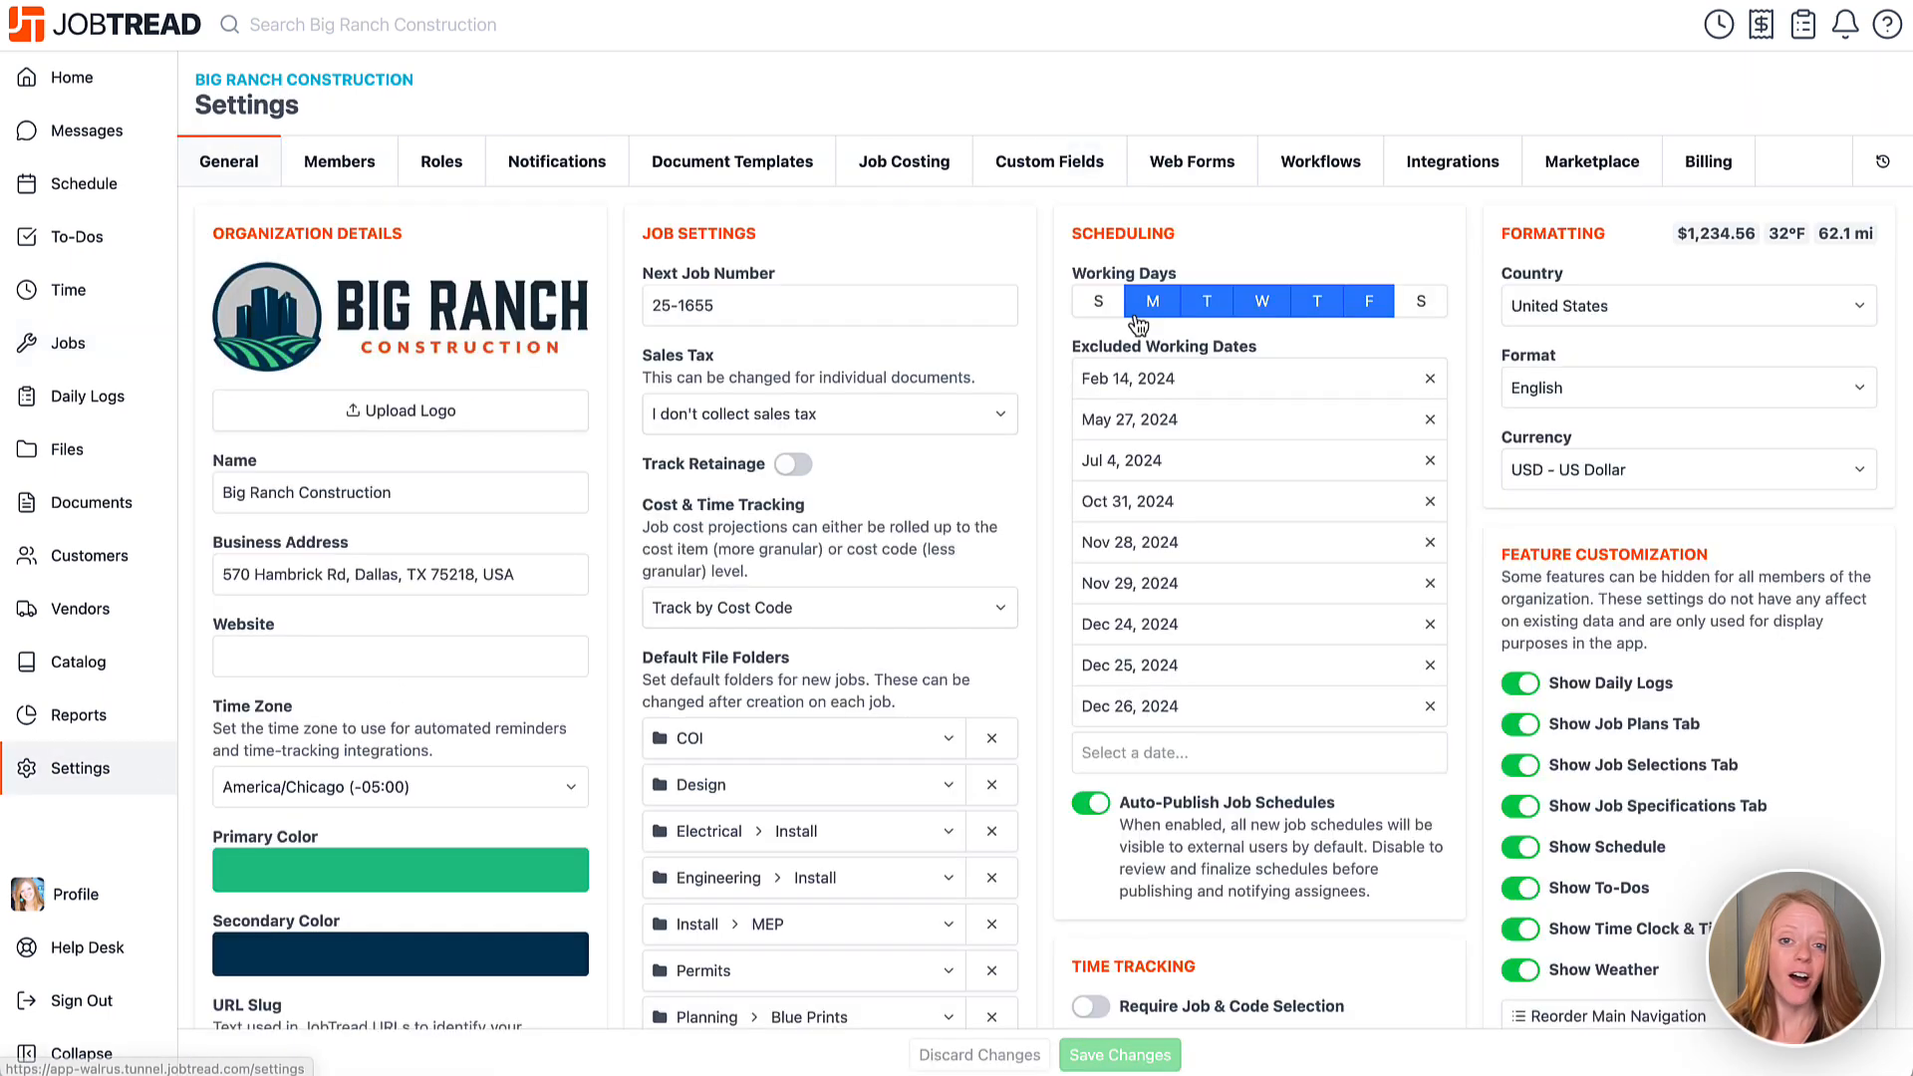
left_click(1284, 174)
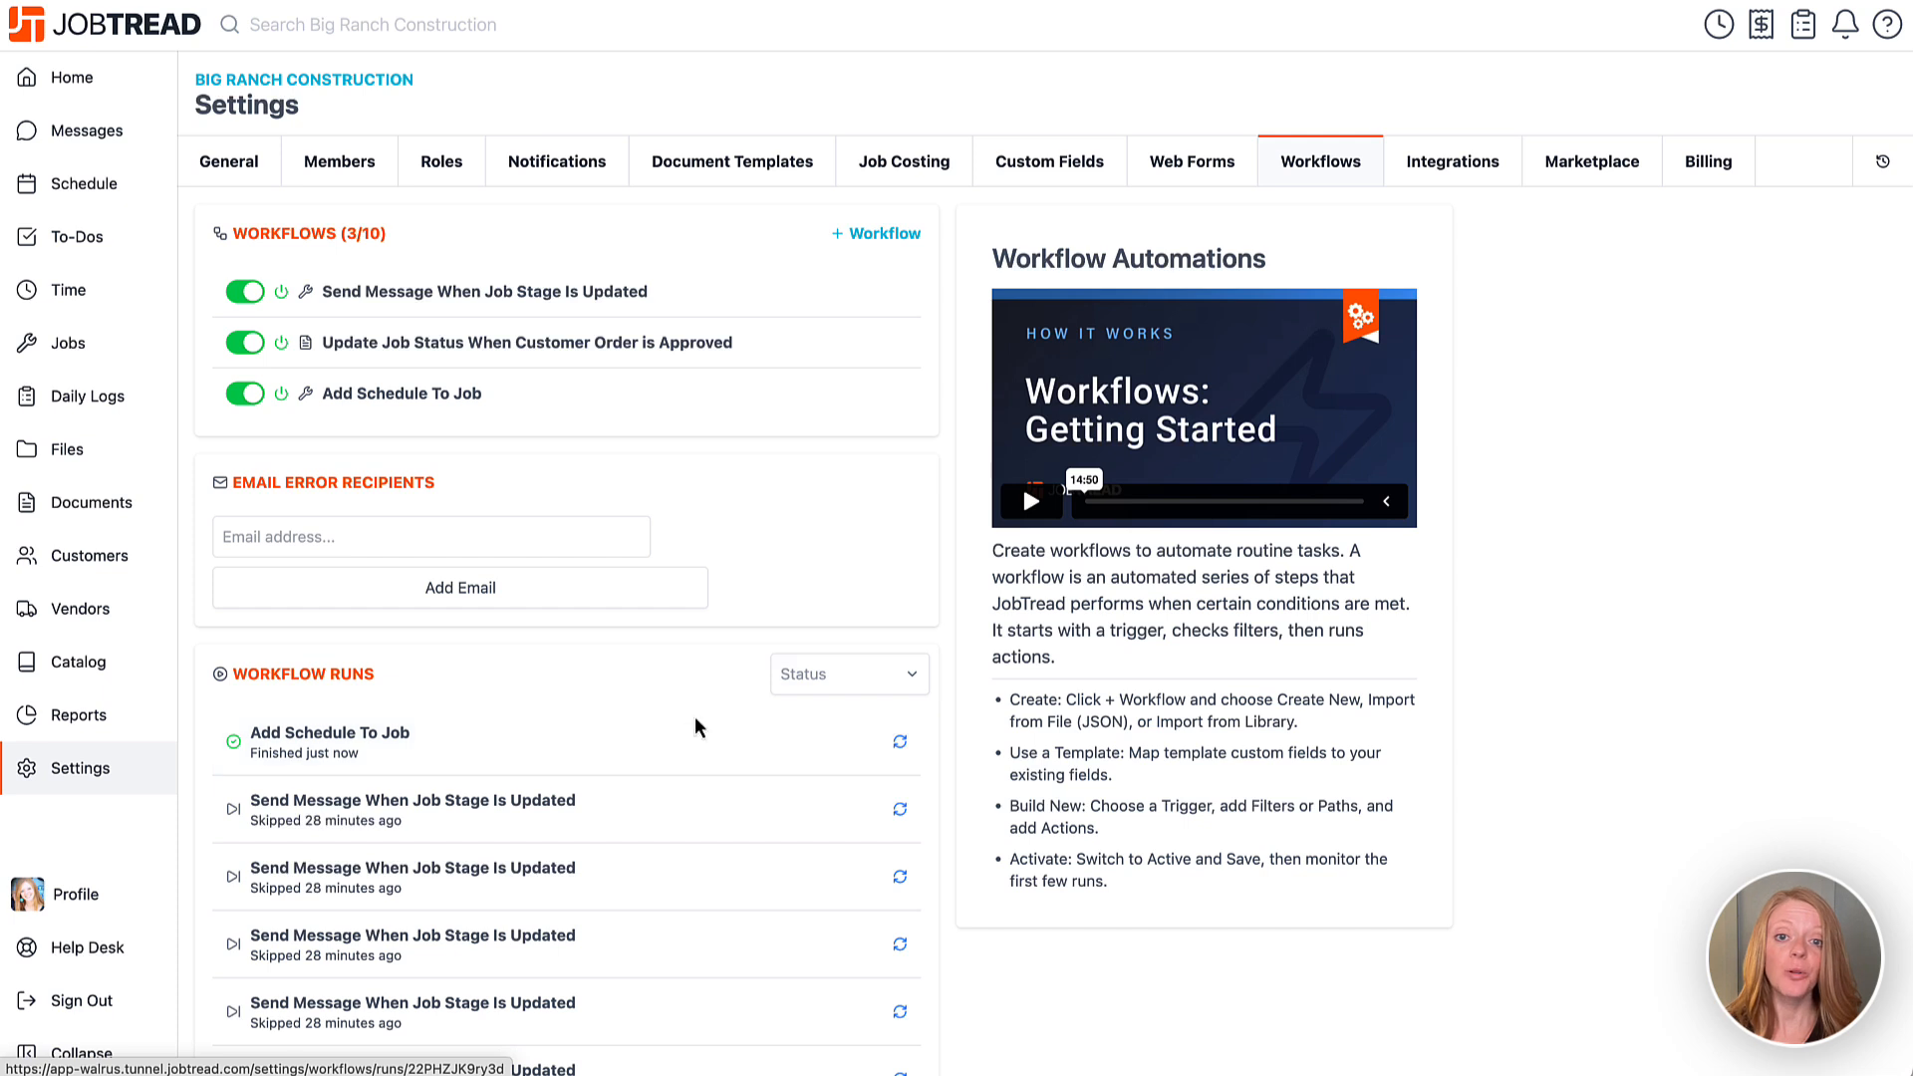
left_click(621, 536)
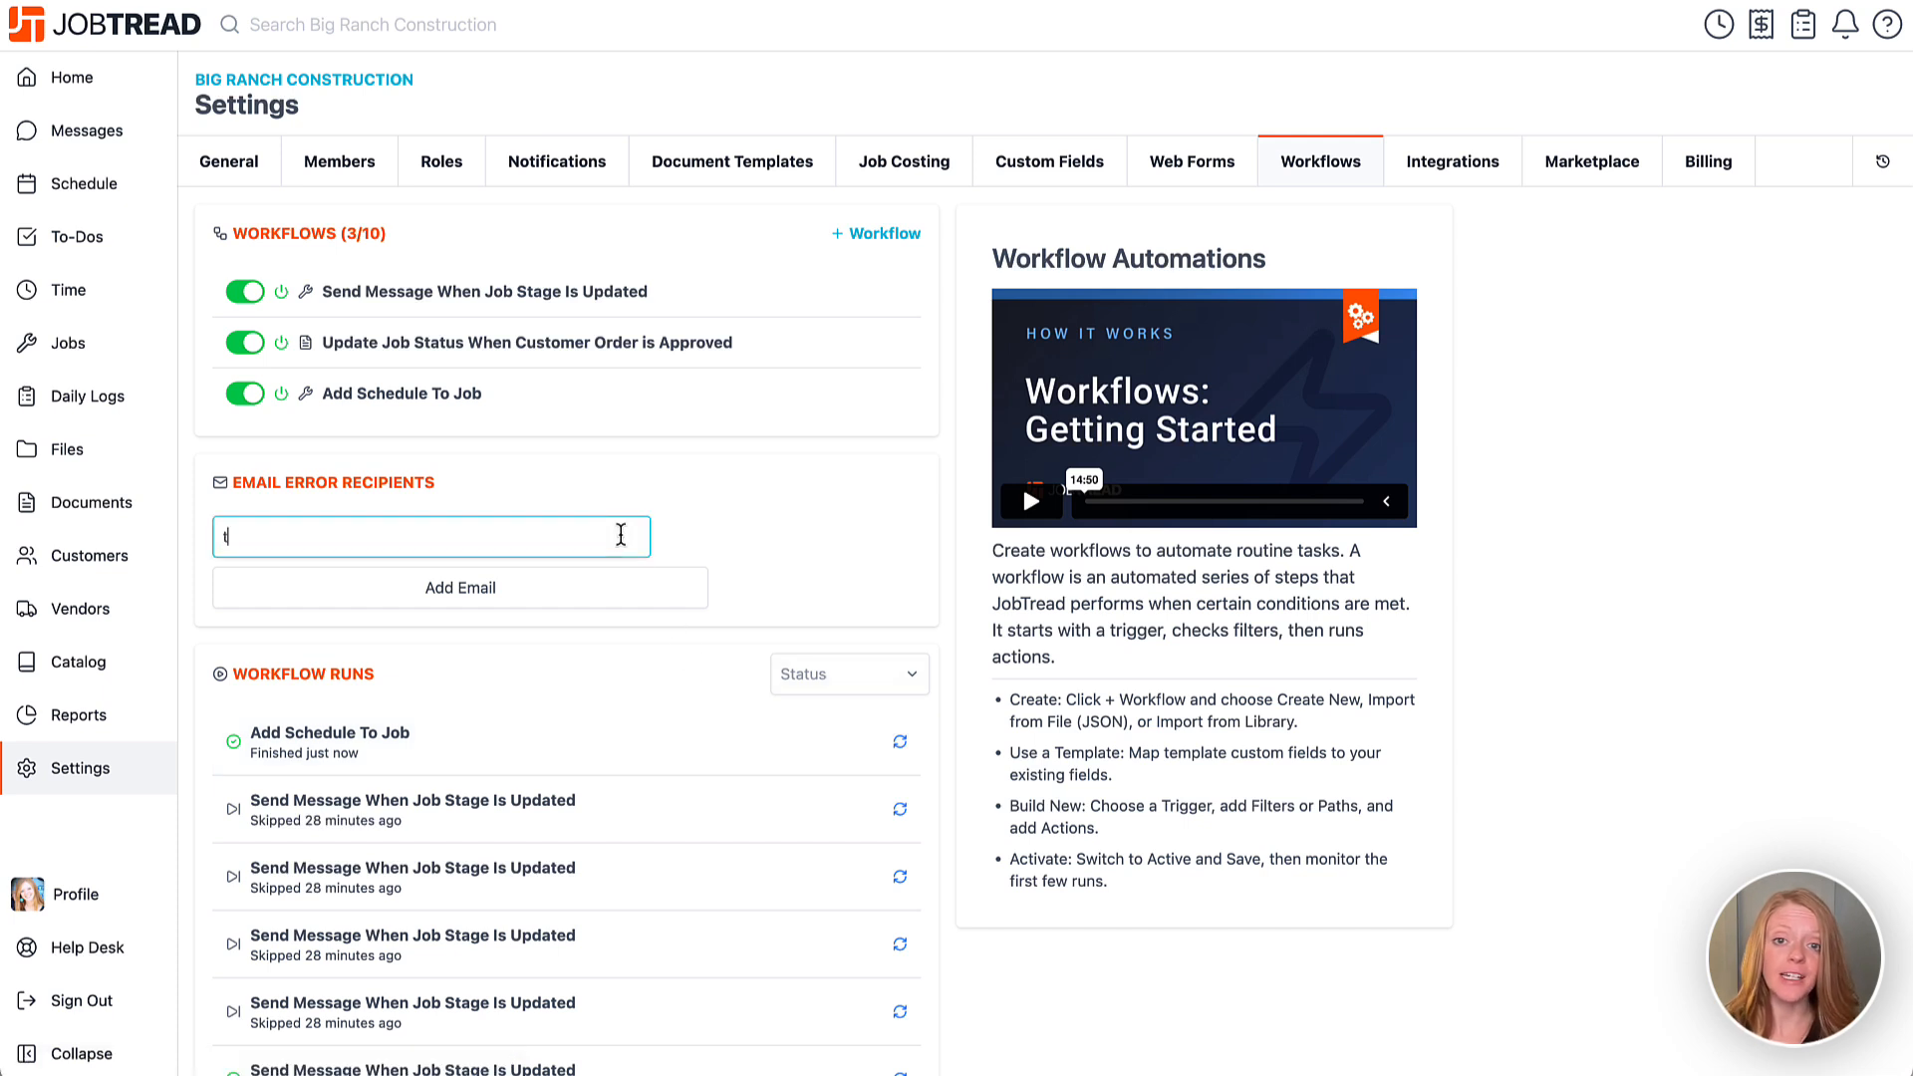
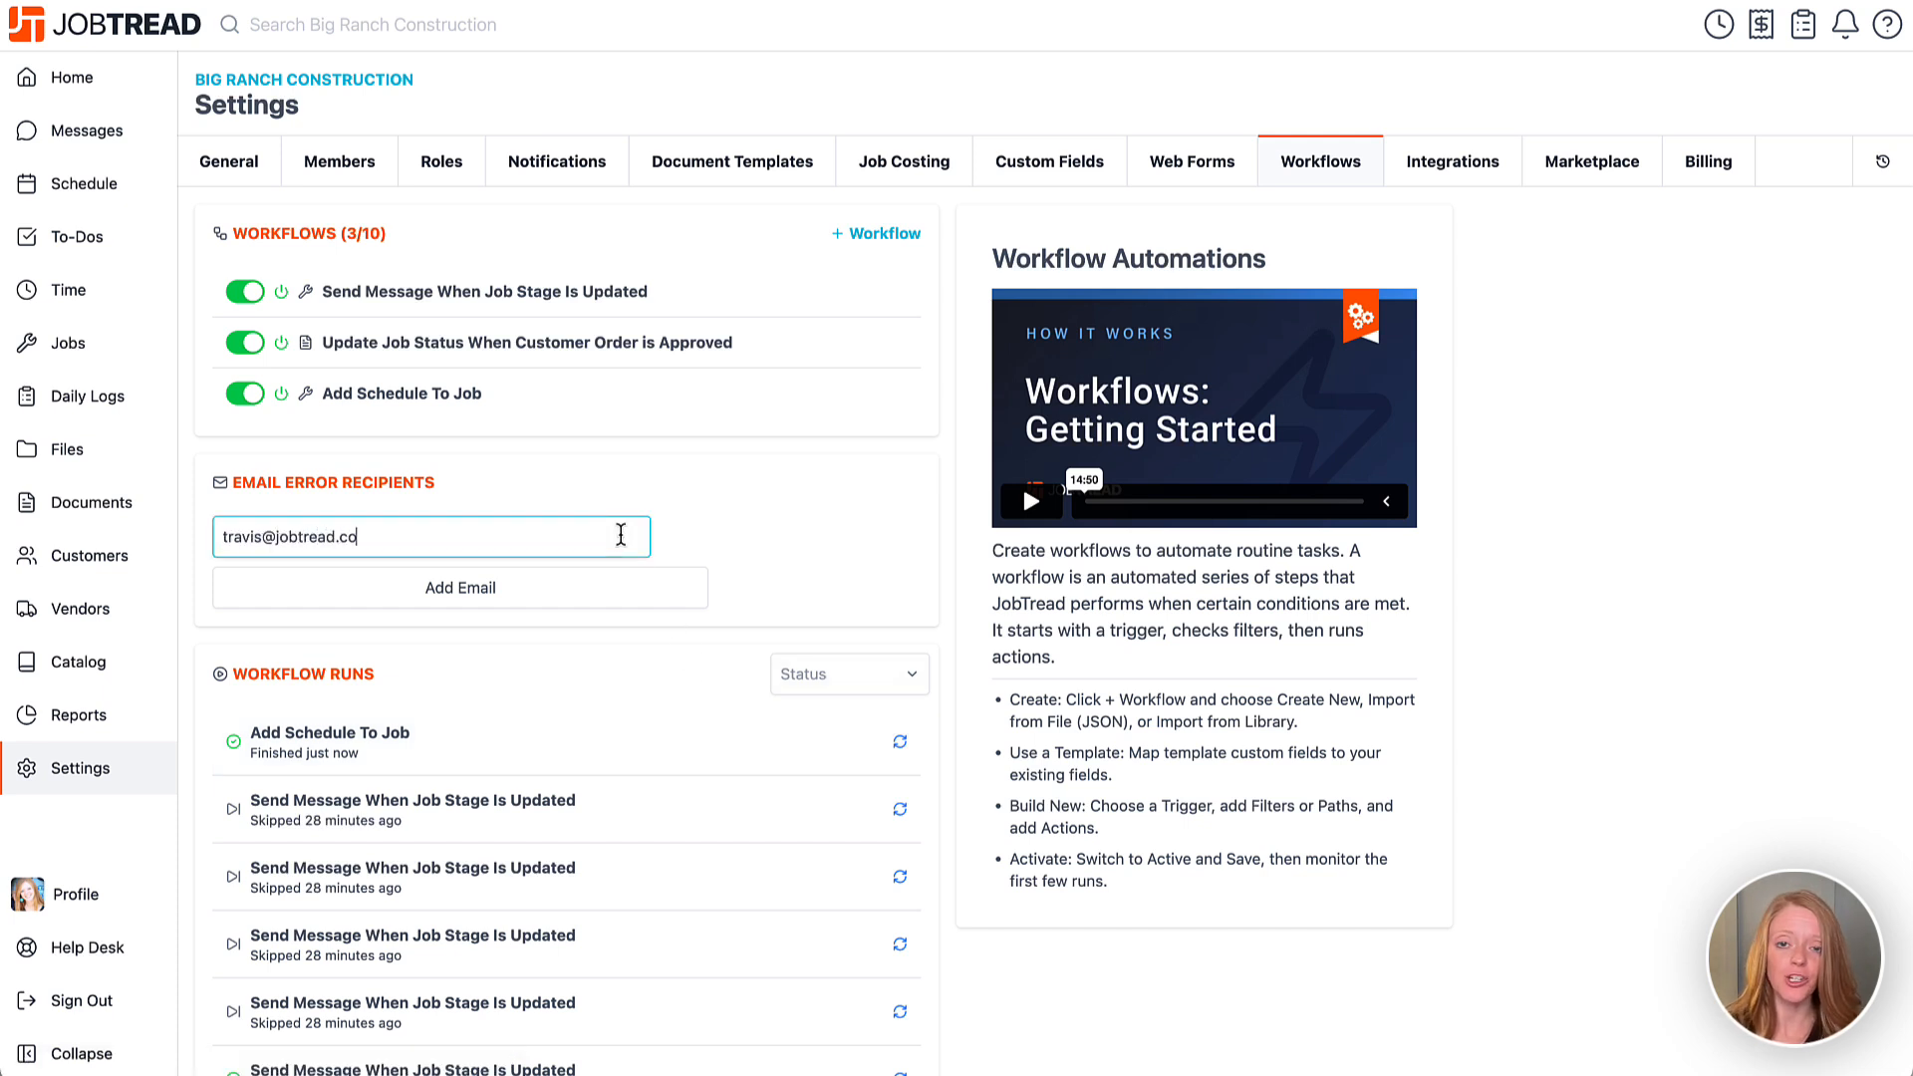
left_click(628, 607)
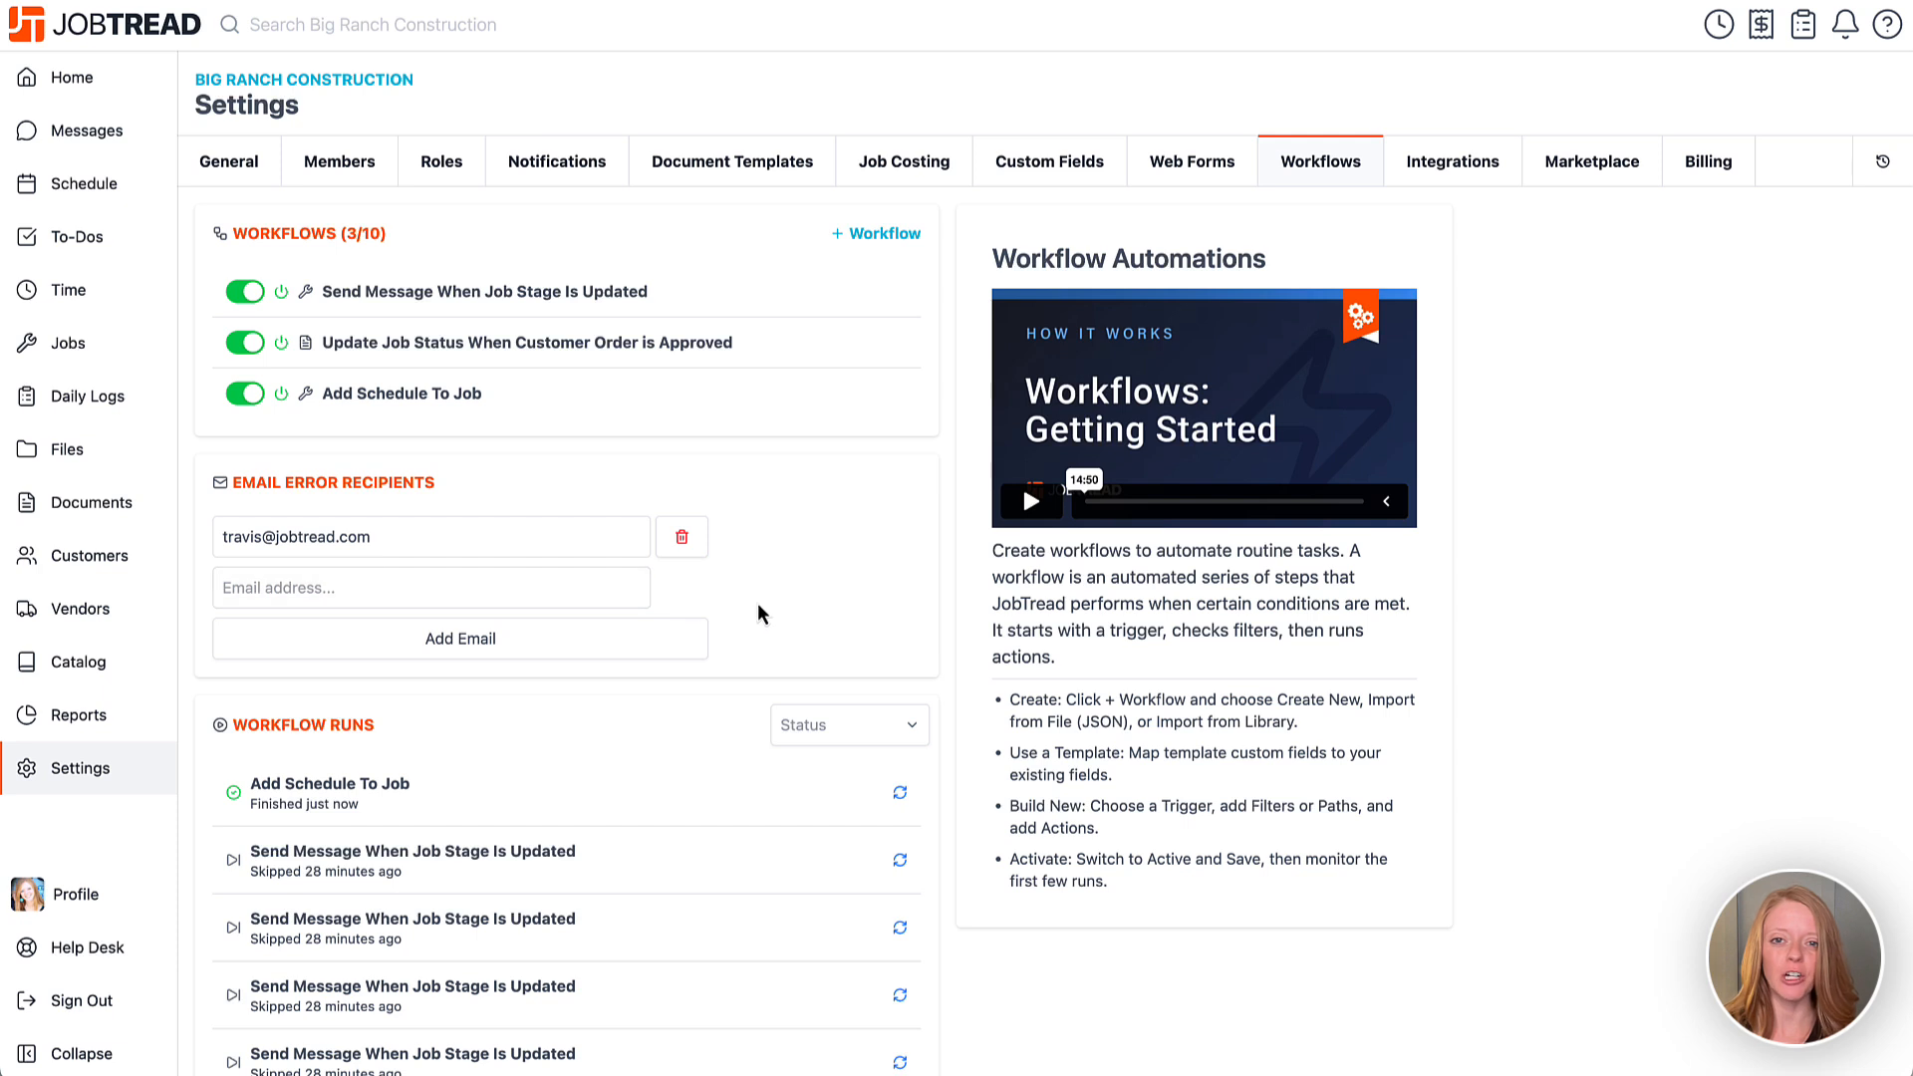
left_click(619, 403)
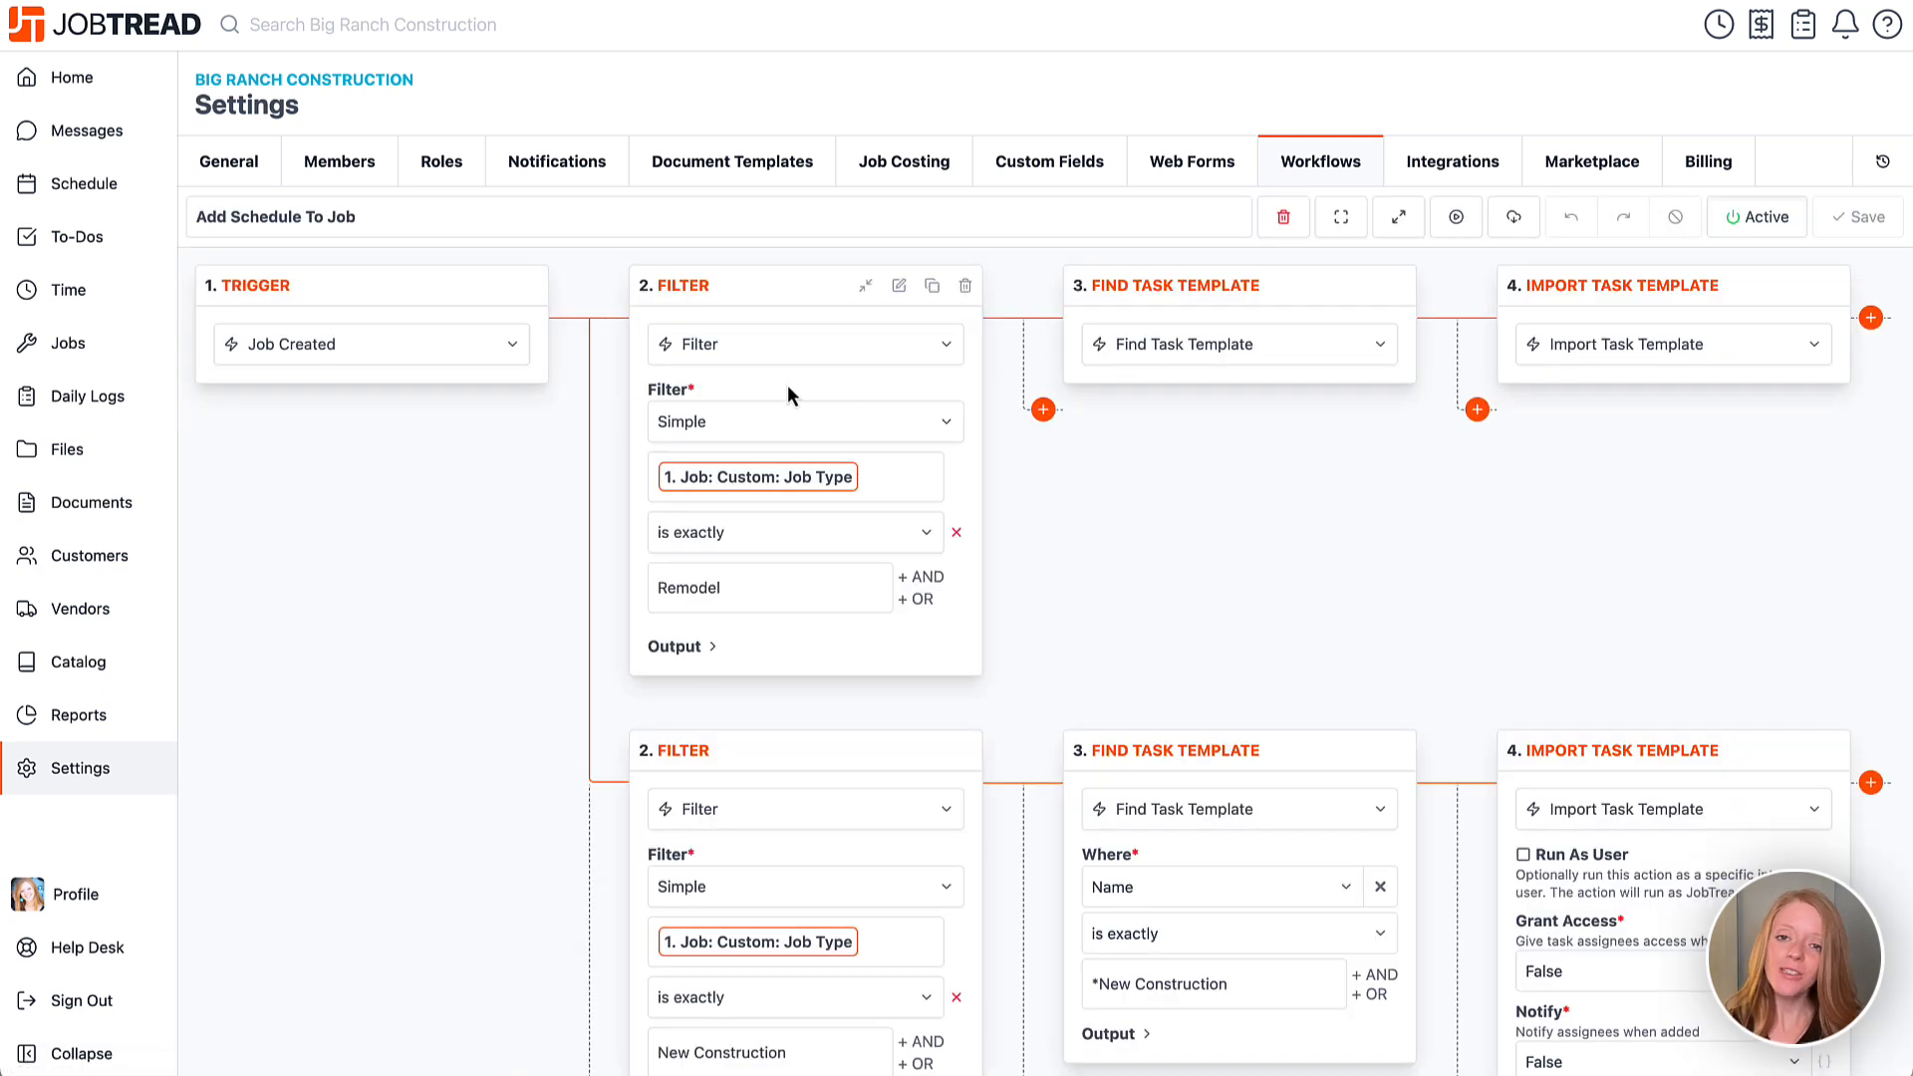
Check the latest Add Schedule To Job run's details to confirm it succeeded.
left_click(1453, 223)
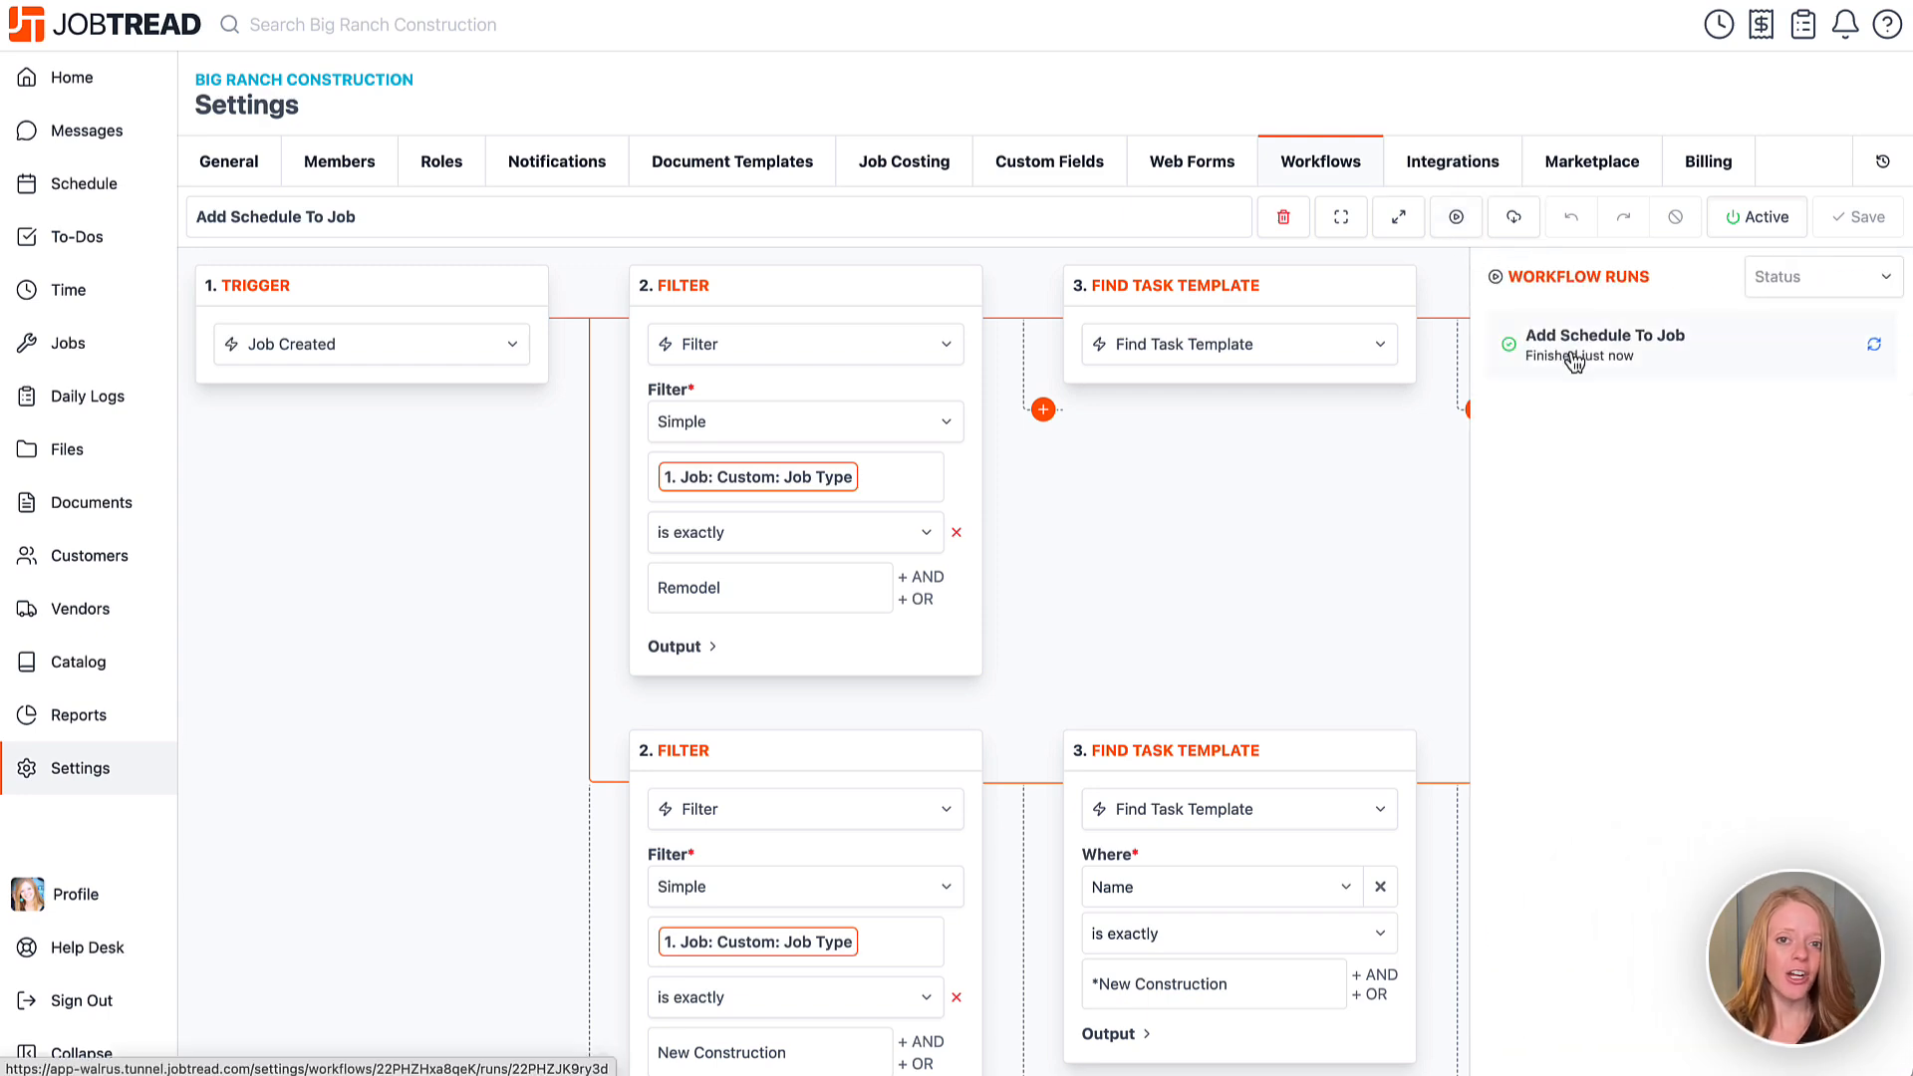
left_click(1574, 361)
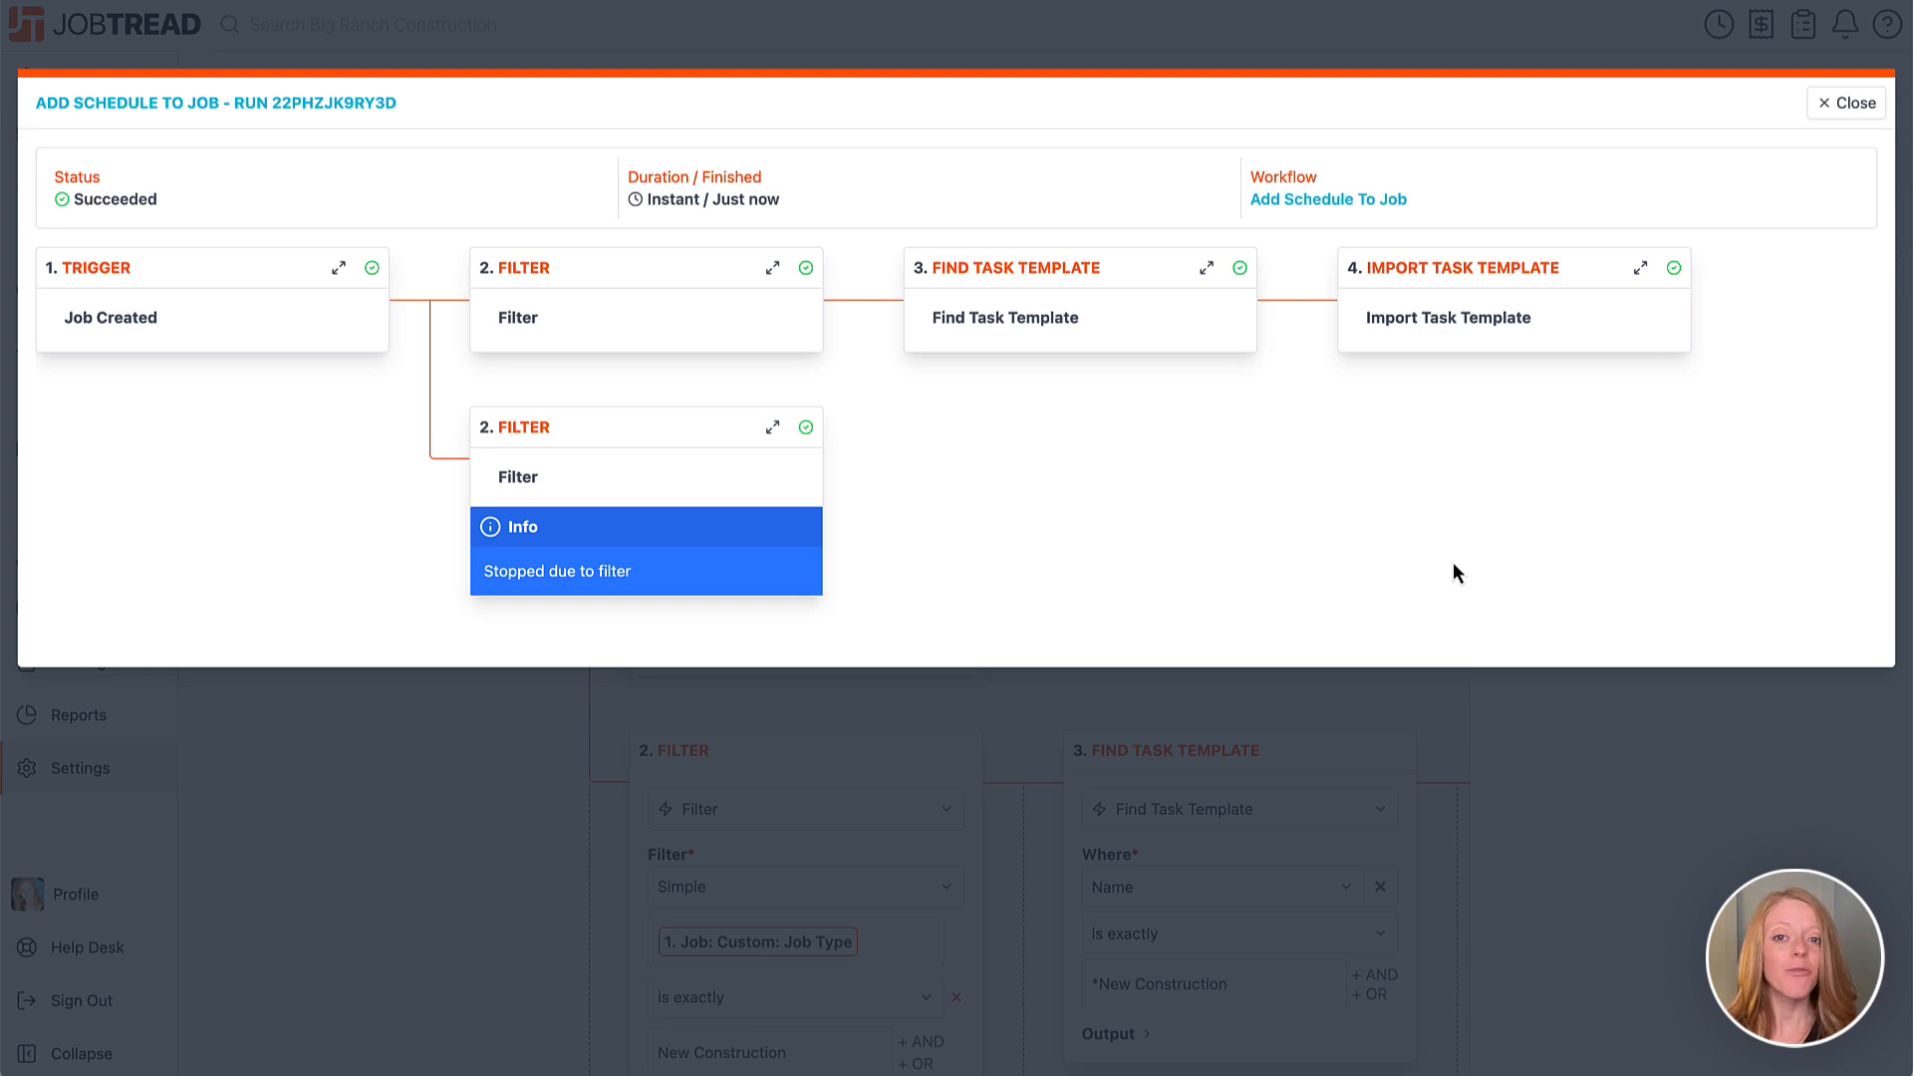
left_click(1833, 98)
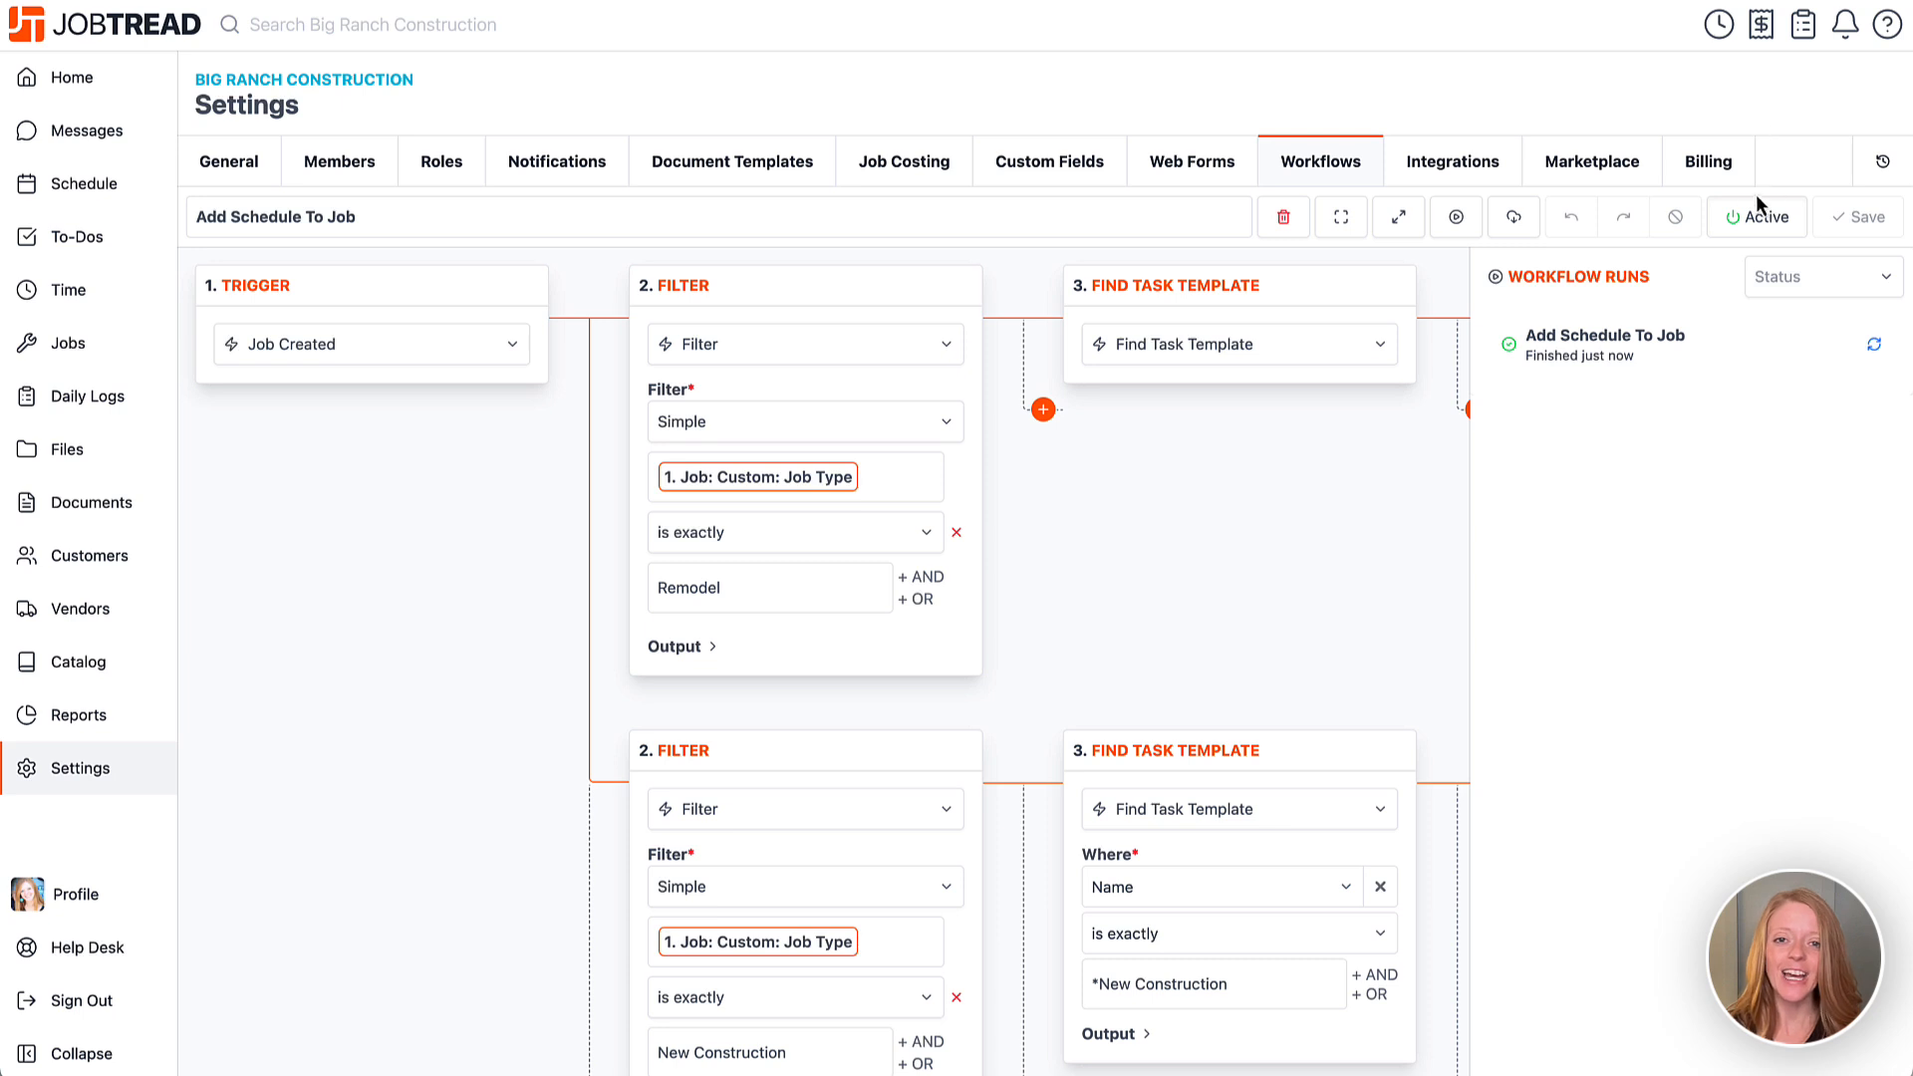
Hide the runs list and collapse every workflow step into compact cards.
left_click(1455, 229)
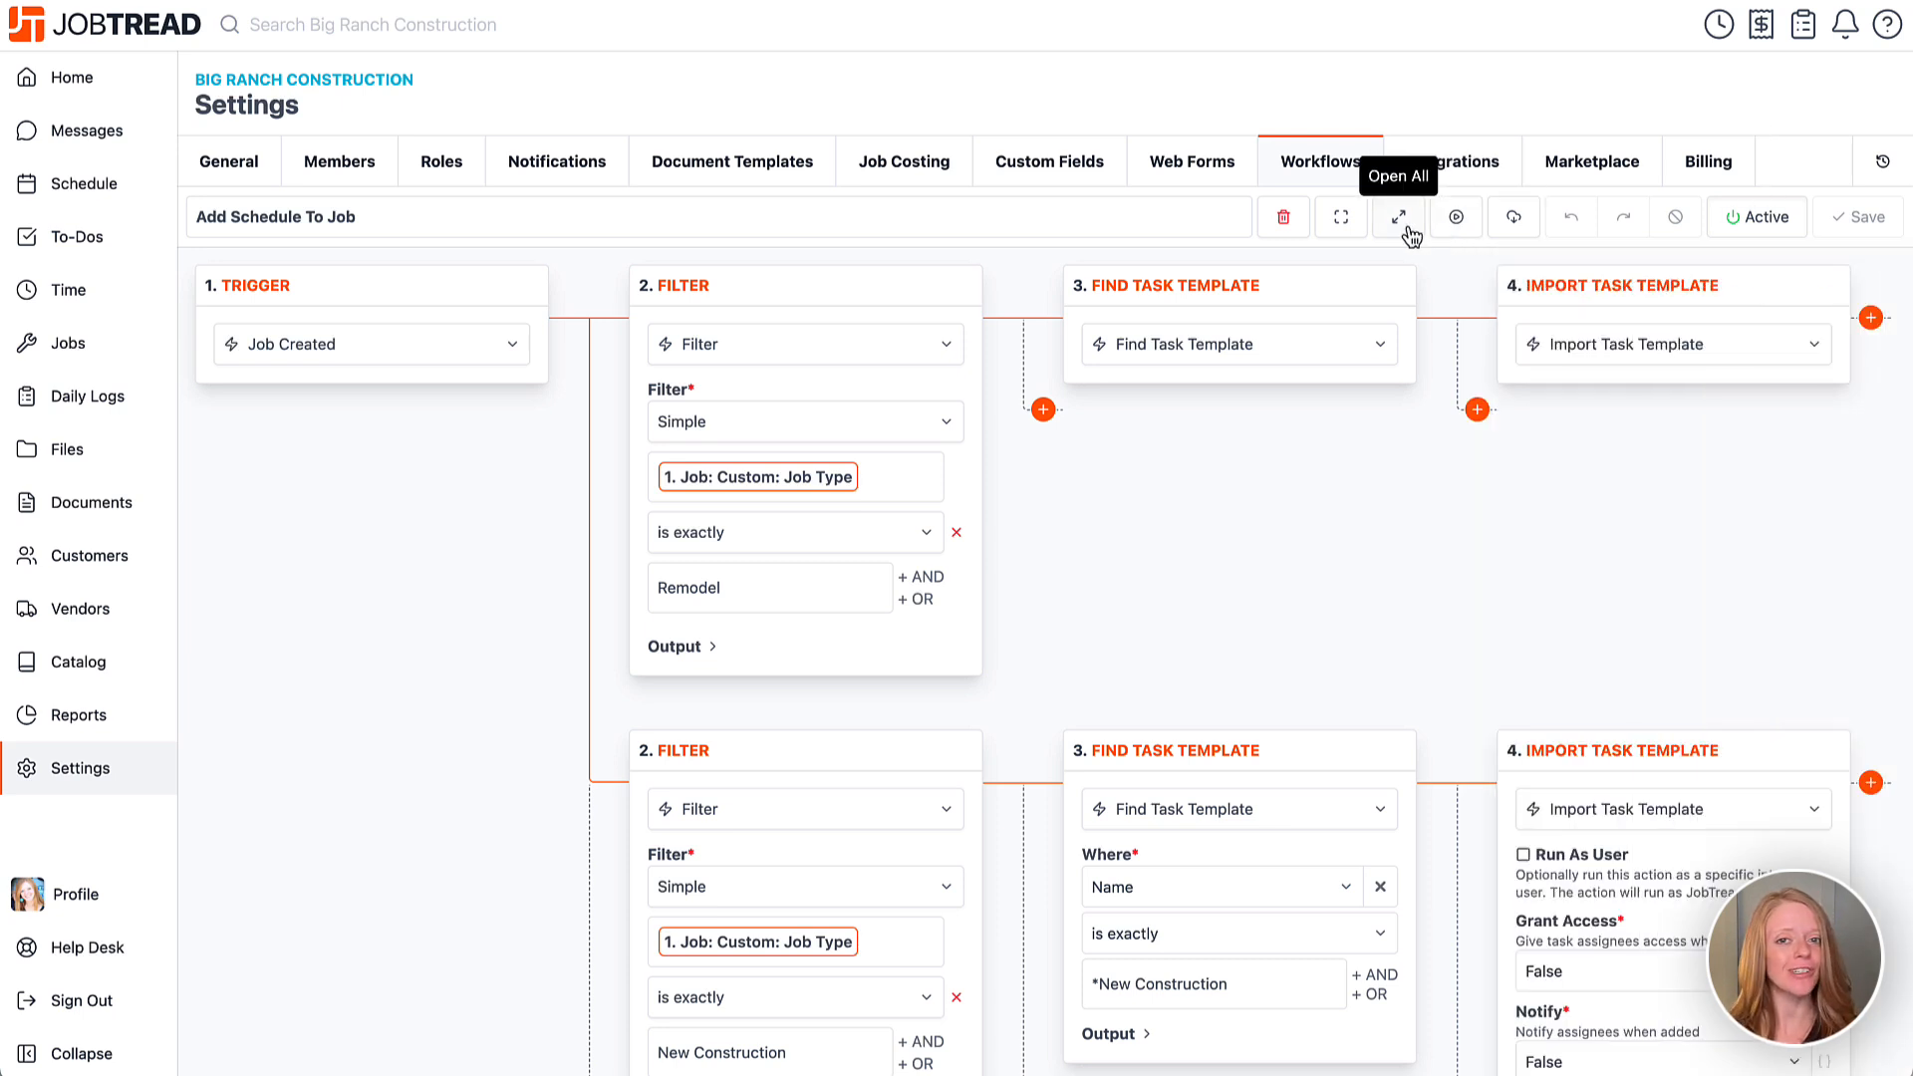
left_click(1407, 229)
left_click(1408, 228)
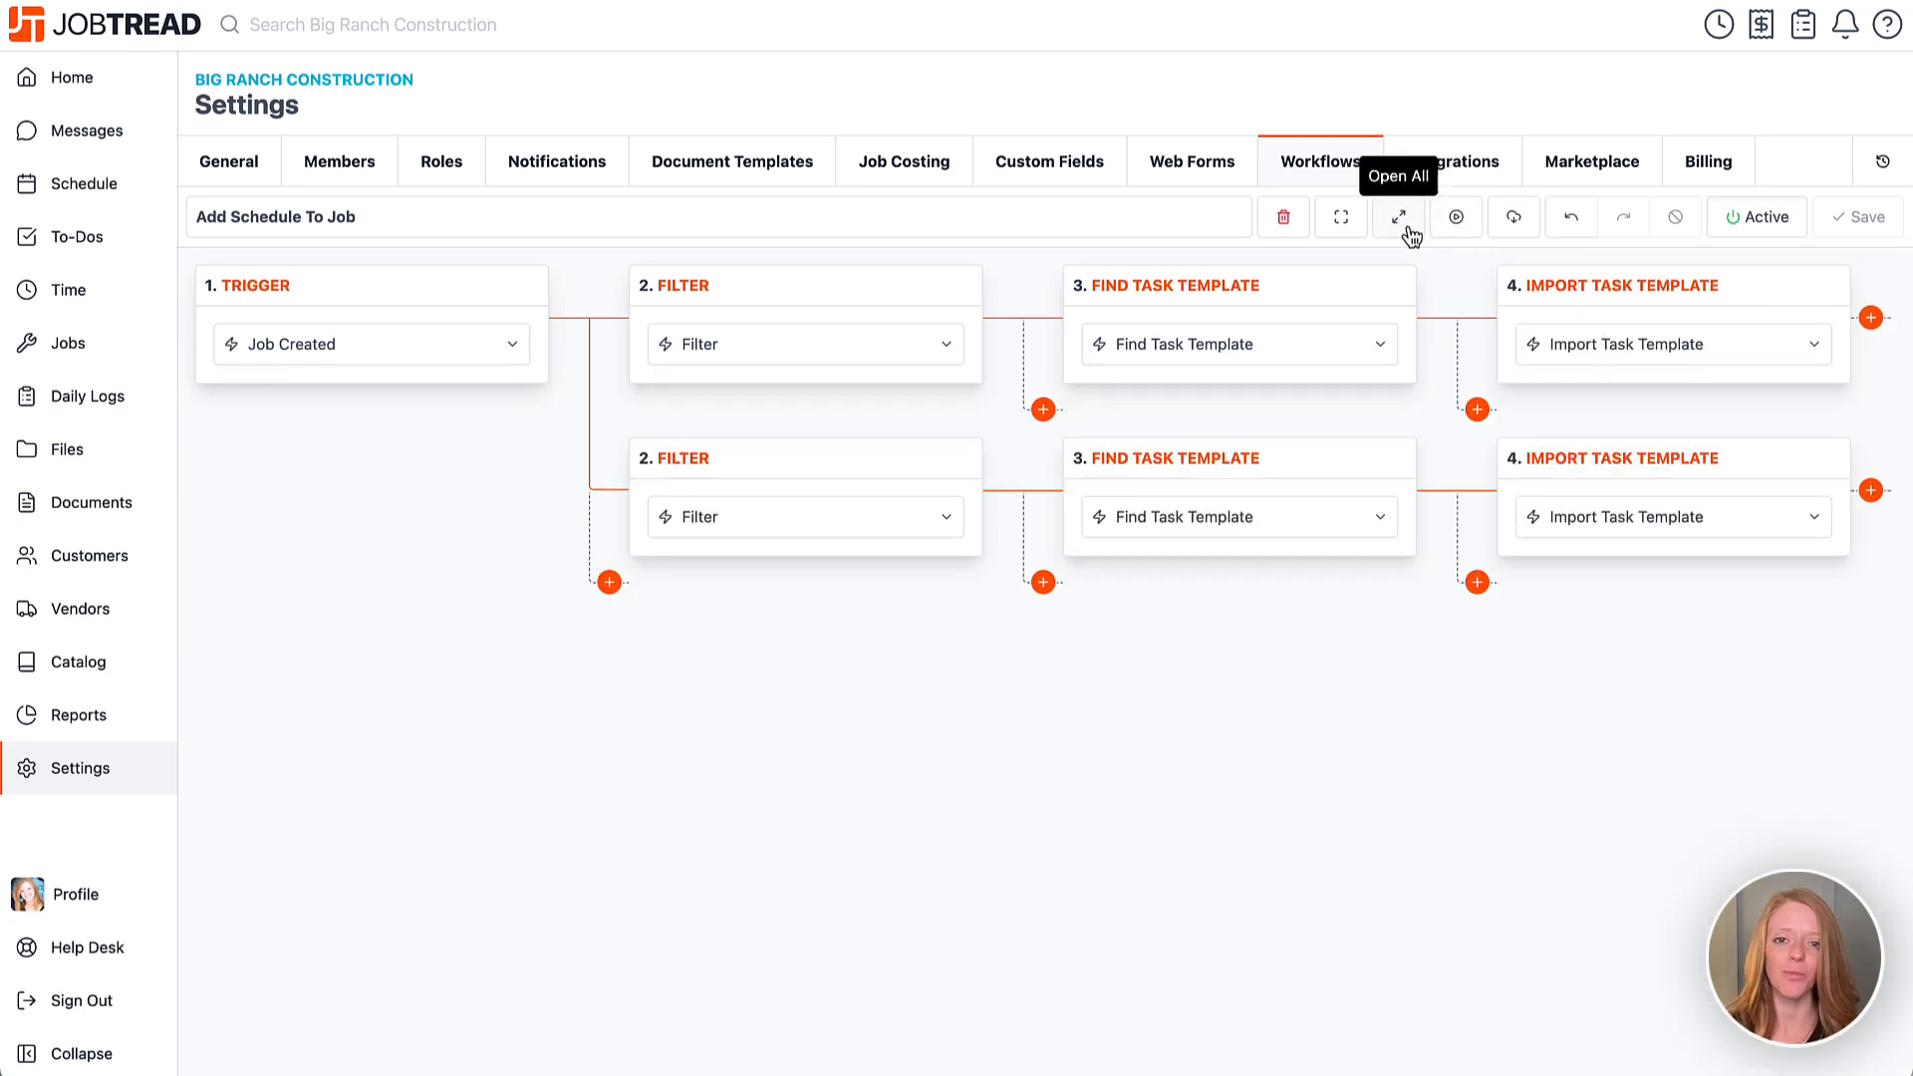